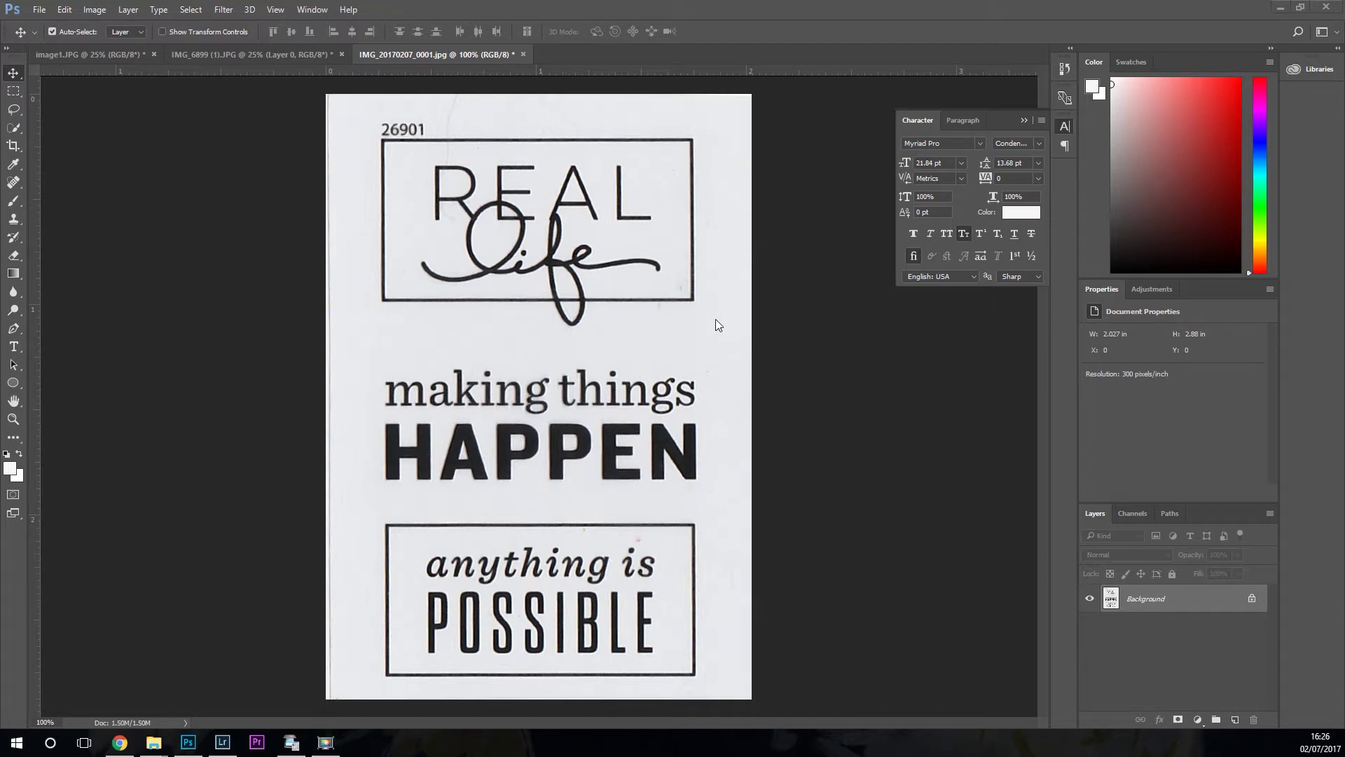
- Compare the stamp images in image1.JPG, IMG_6899 (1).JPG and IMG_20170207_0001.jpg, finishing on IMG_20170207_0001.jpg
{"action": "left_click", "coordinate": [297, 54]}
{"action": "key", "text": "space"}
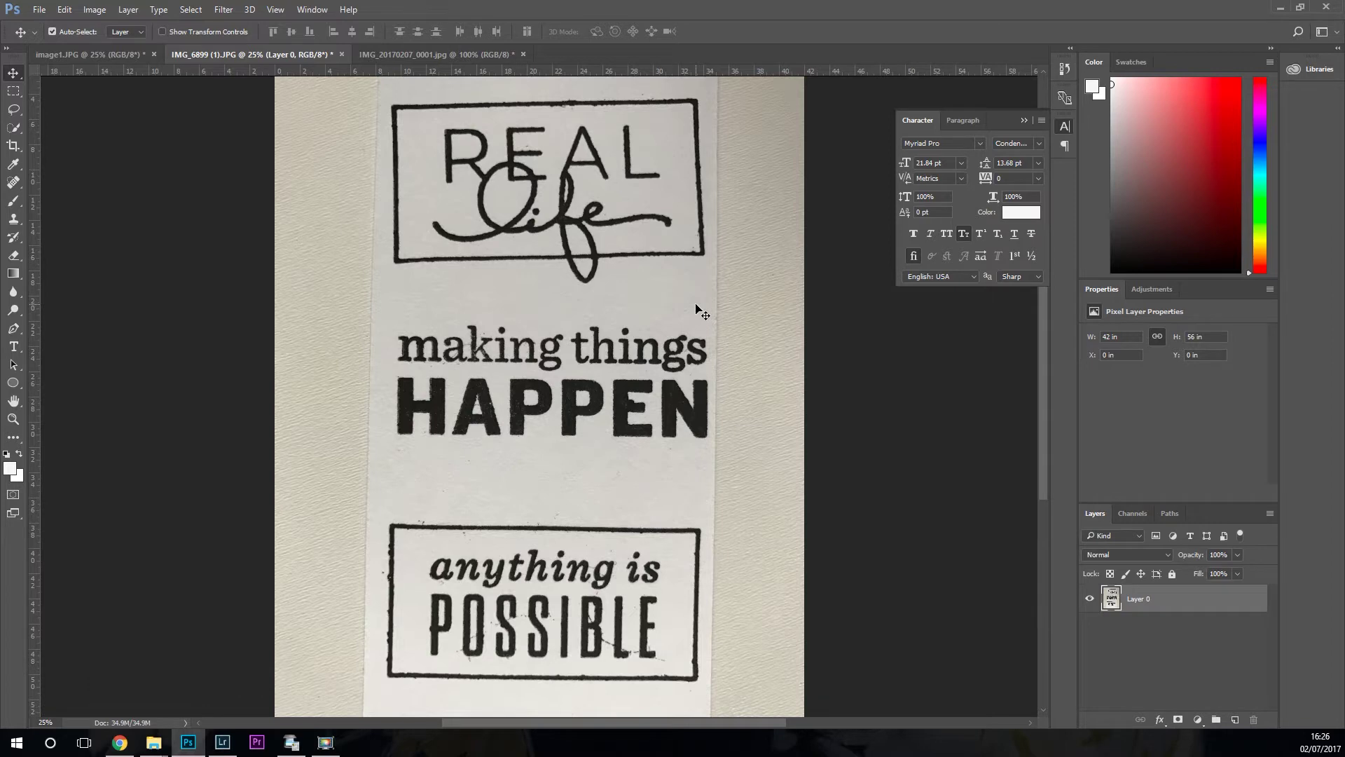
{"action": "left_click", "coordinate": [494, 50]}
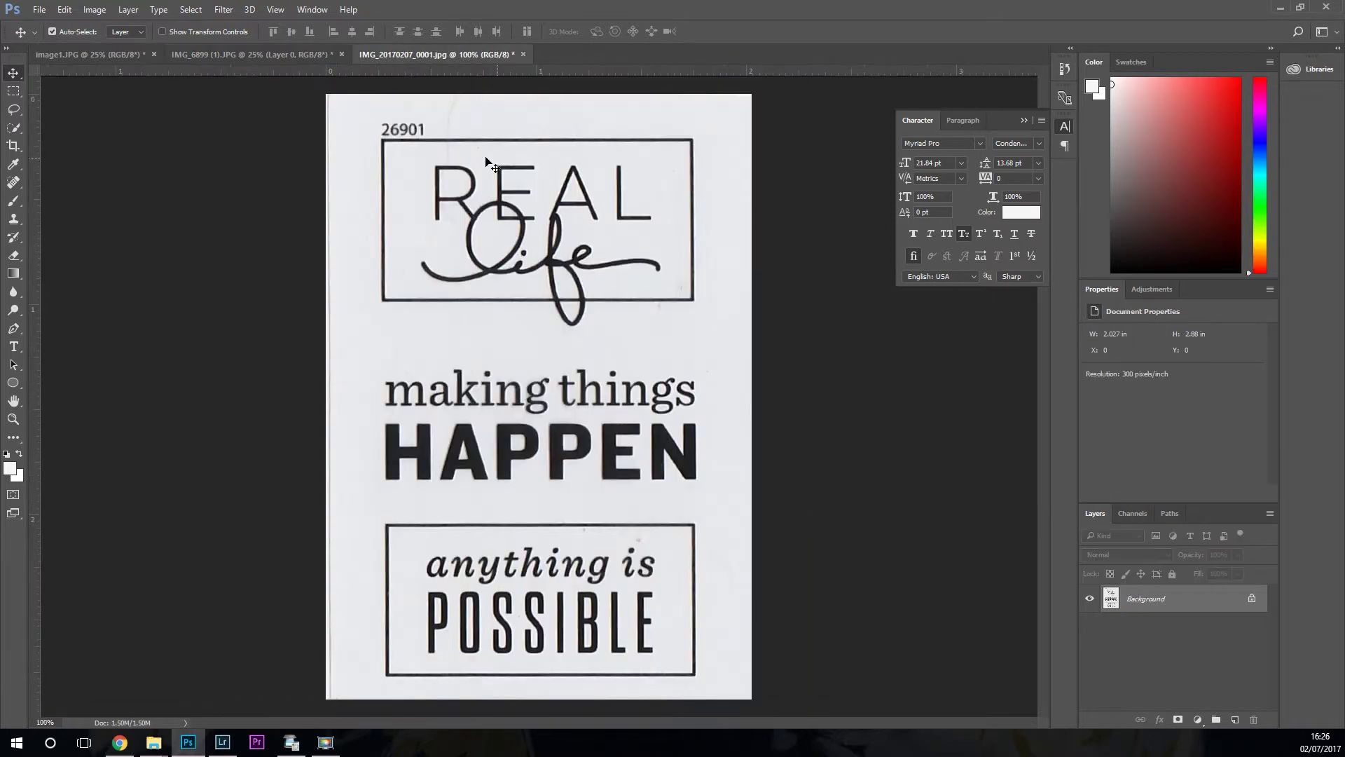
{"action": "left_click", "coordinate": [261, 54]}
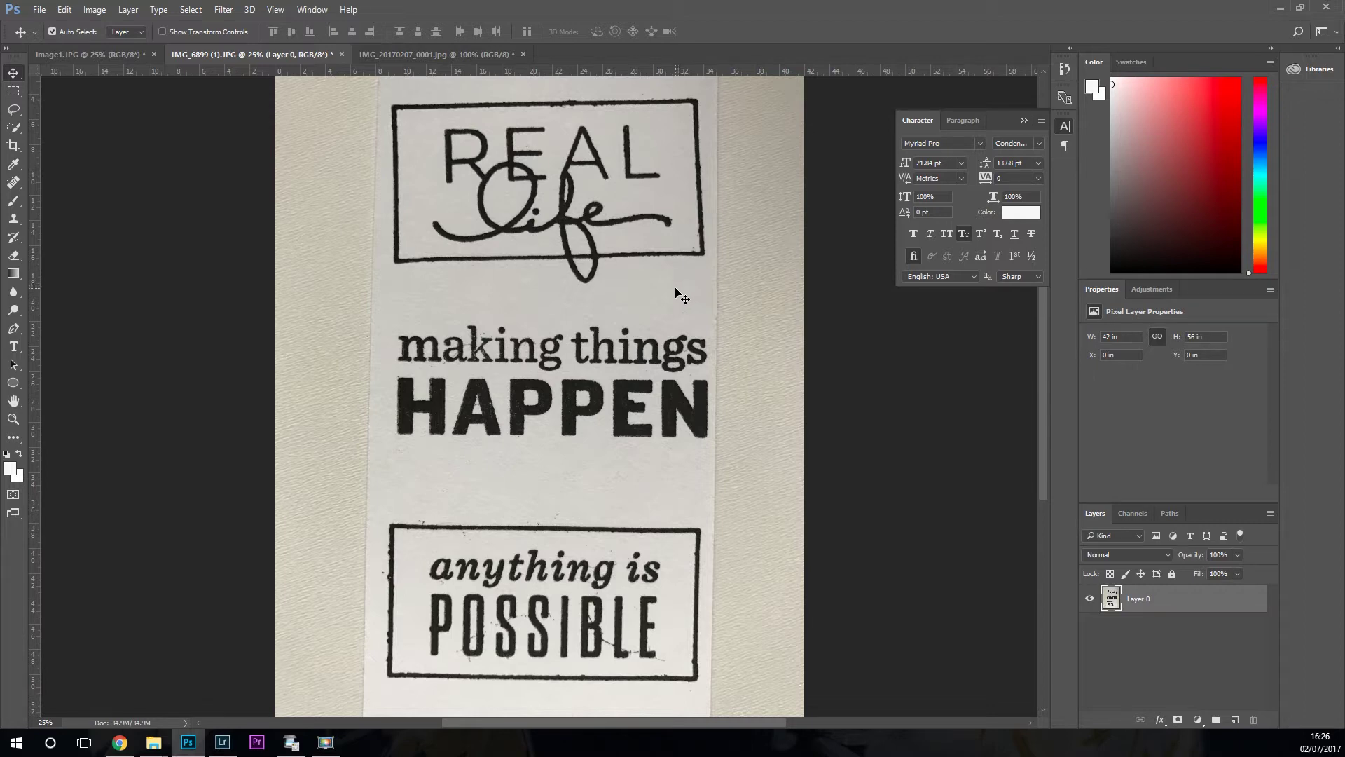
{"action": "left_click", "coordinate": [443, 55]}
{"action": "left_click", "coordinate": [436, 55]}
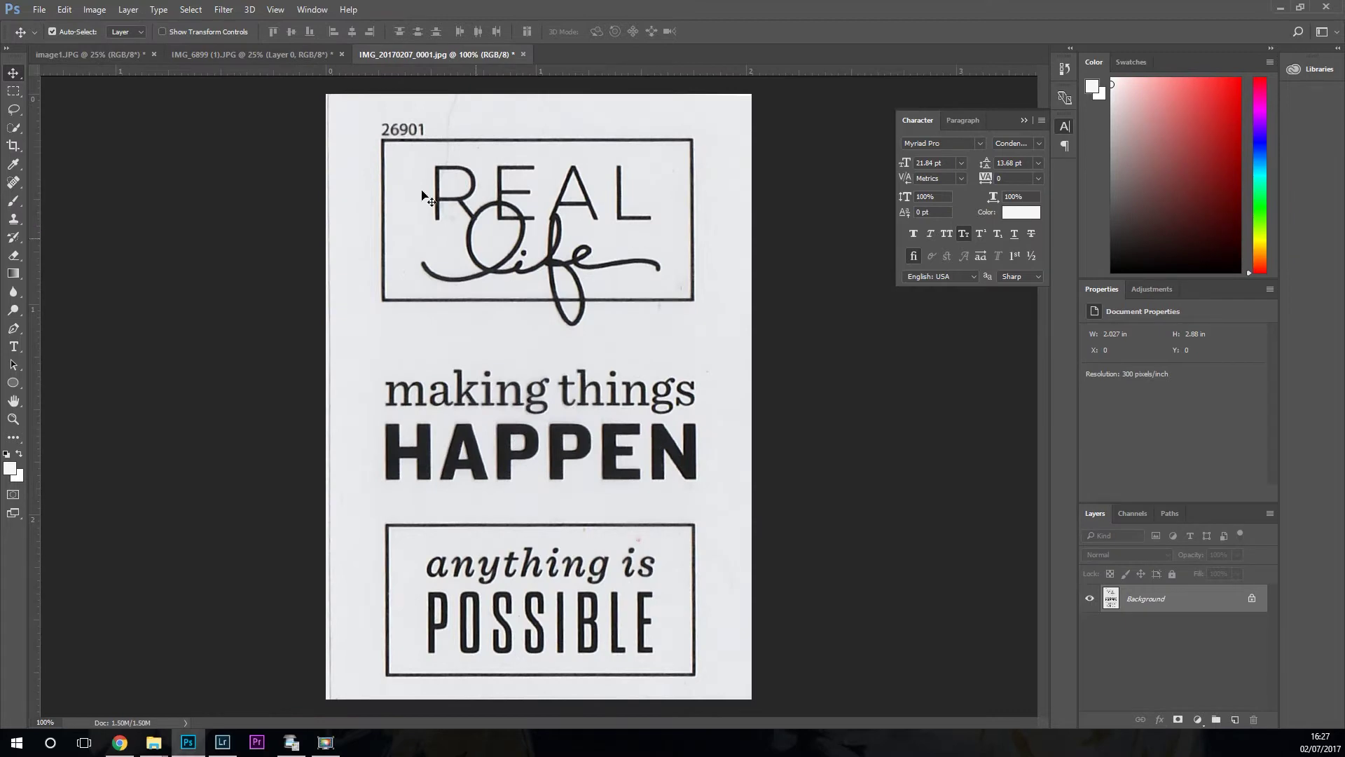
{"action": "left_click", "coordinate": [259, 56]}
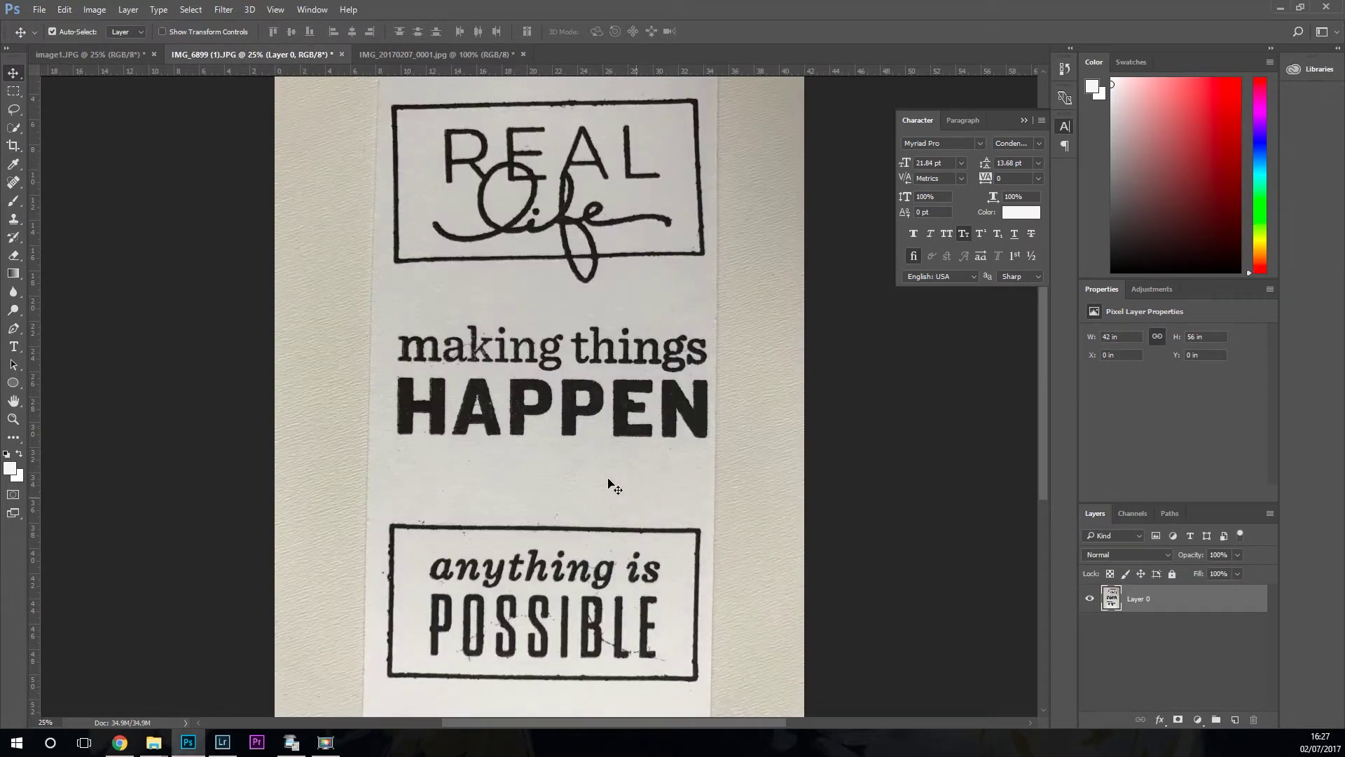
{"action": "left_click", "coordinate": [113, 55]}
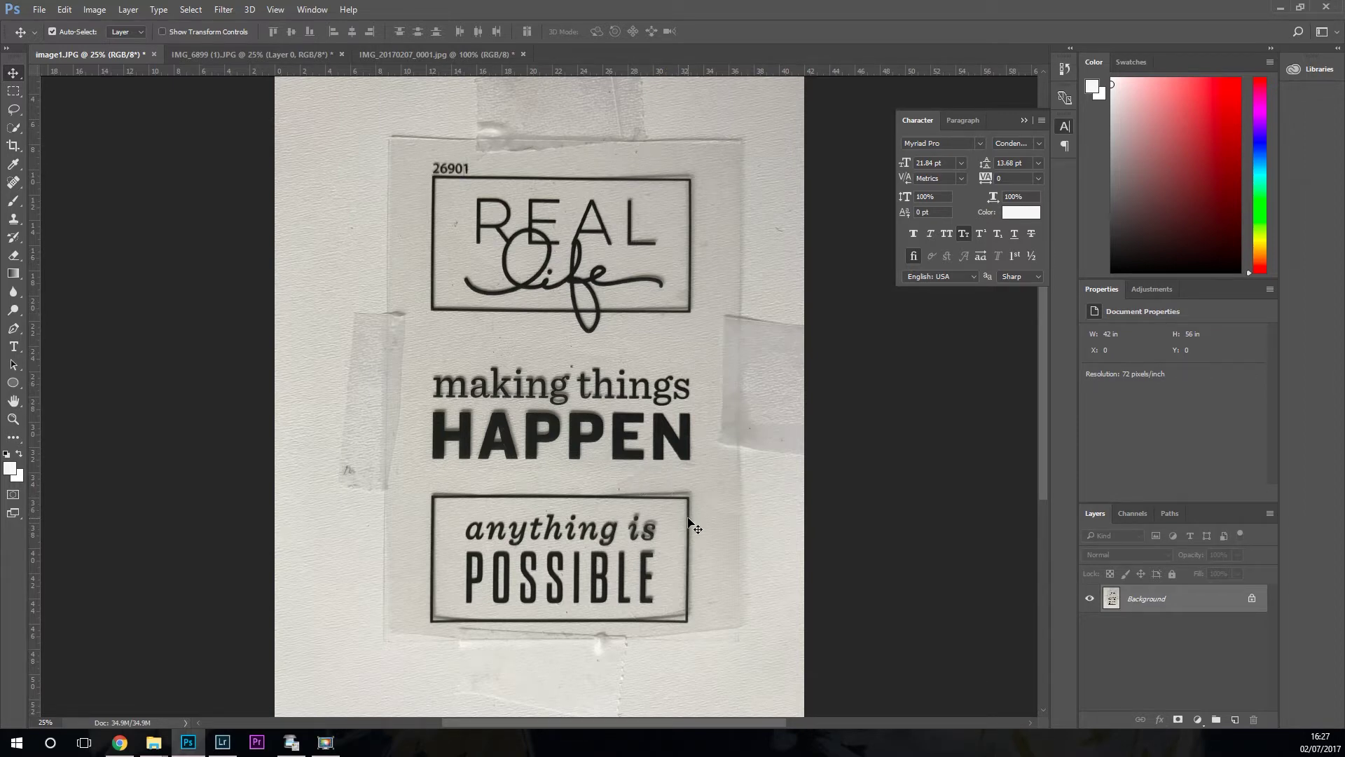
{"action": "left_click", "coordinate": [321, 52]}
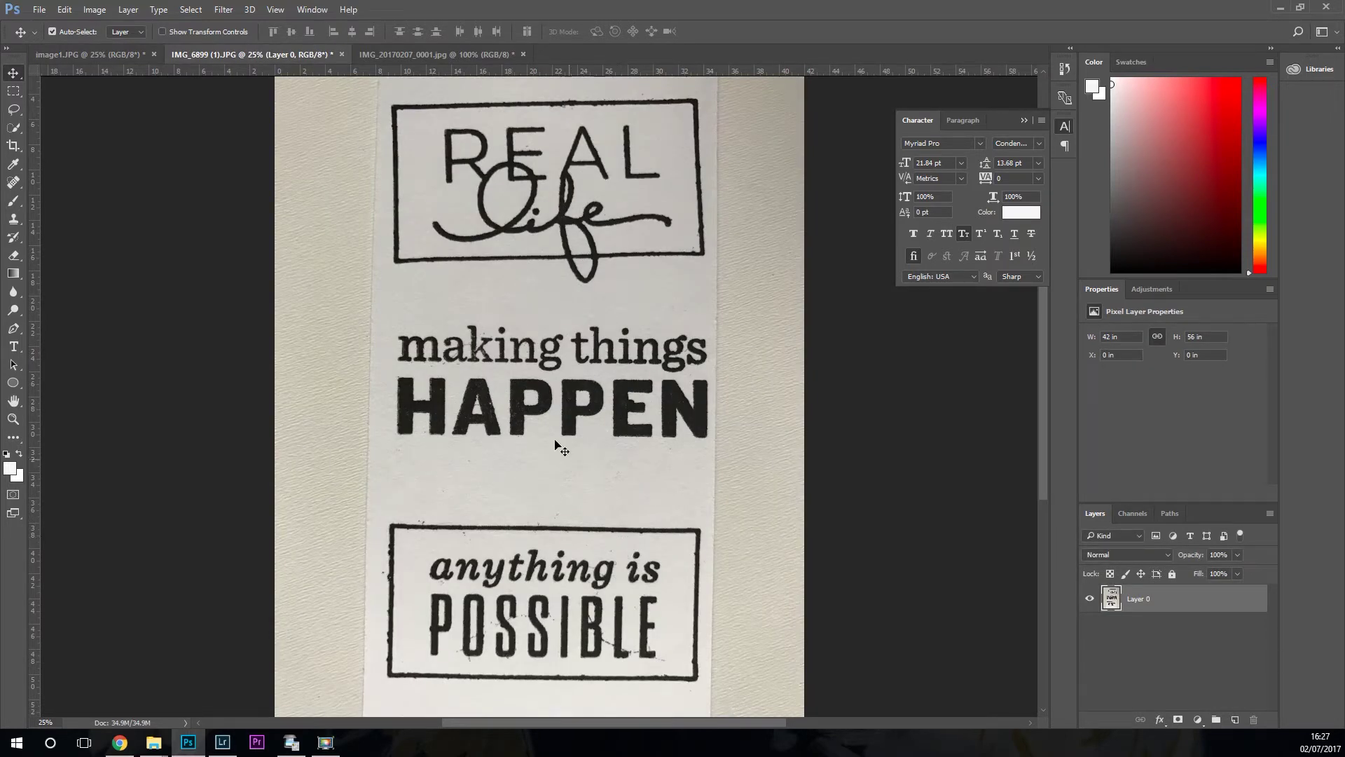
{"action": "left_click", "coordinate": [121, 59]}
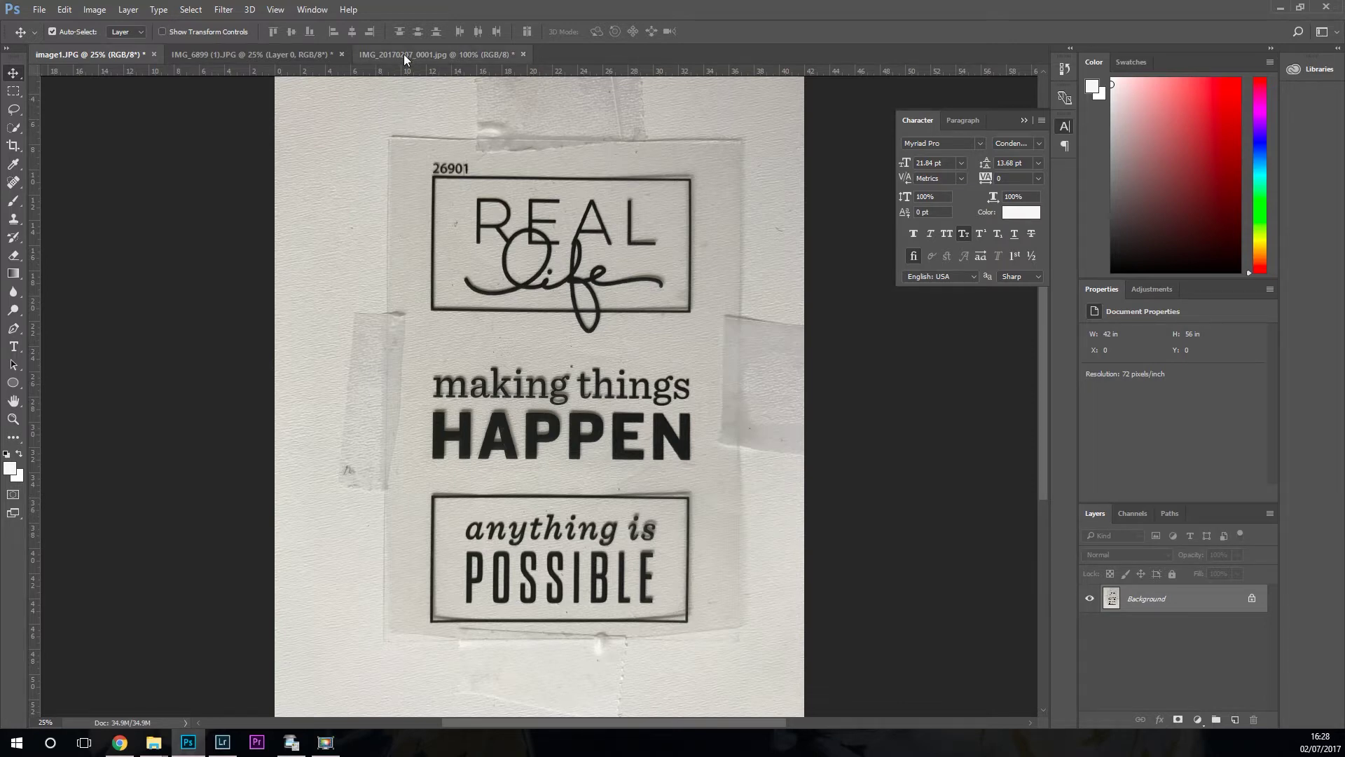
{"action": "left_click", "coordinate": [428, 54]}
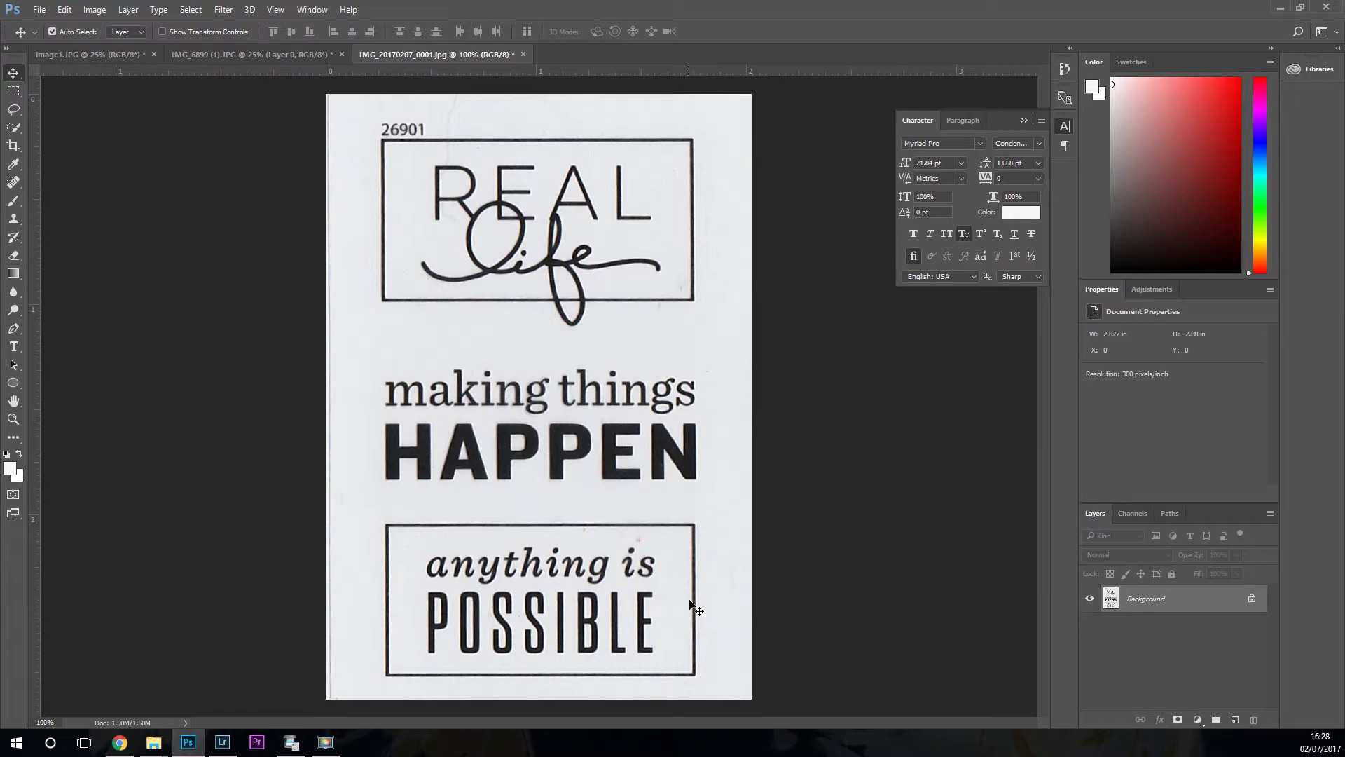
{"action": "left_click", "coordinate": [298, 55]}
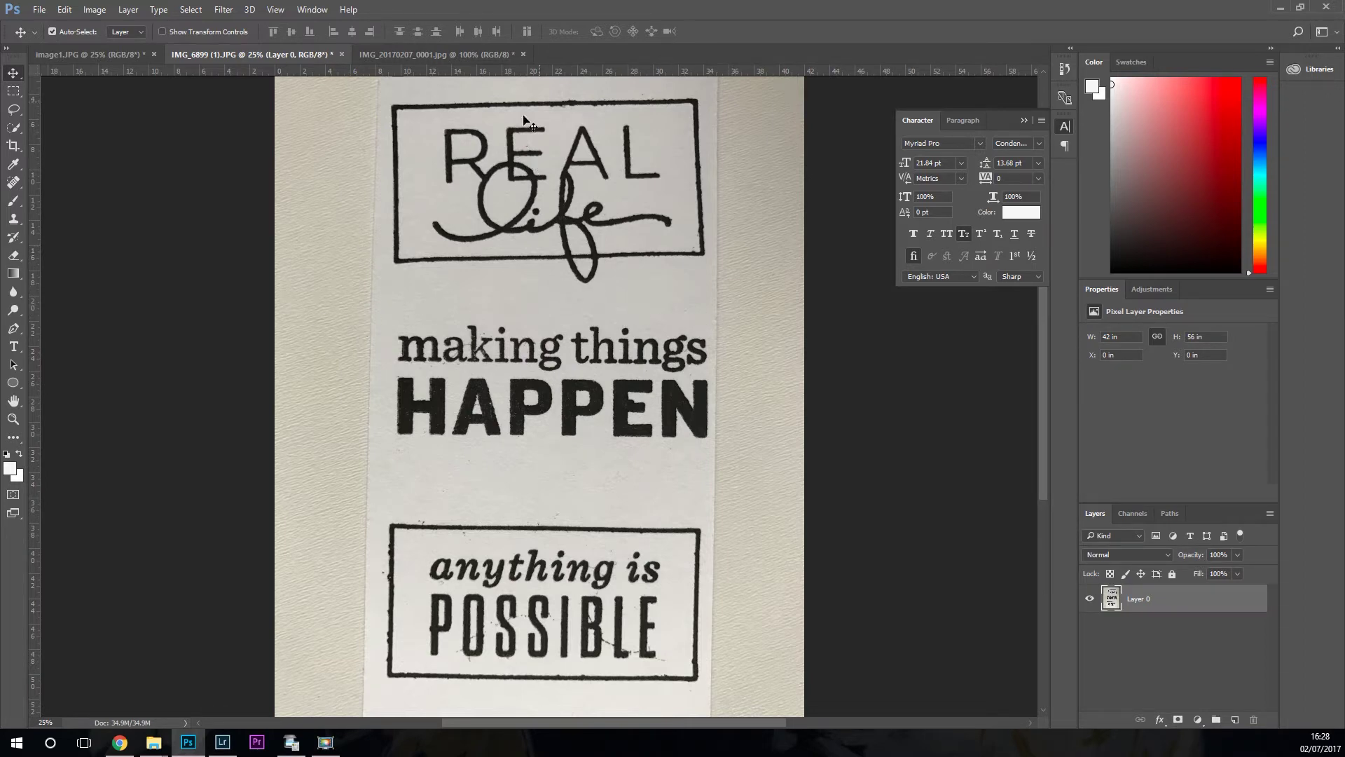
{"action": "left_click", "coordinate": [378, 55]}
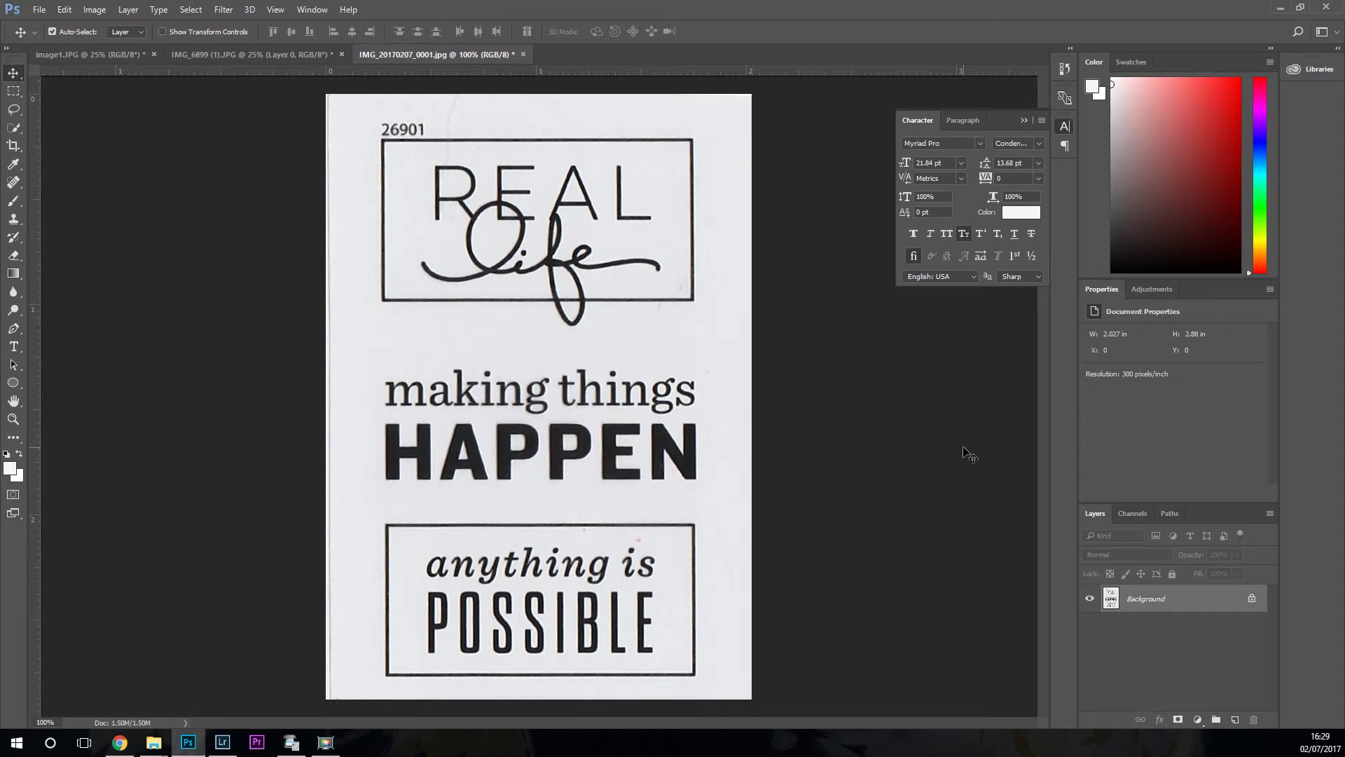
- Show the available adjustments for the scanned stamp image and open a Levels correction, keeping its dialog clear of the artwork
{"action": "left_click", "coordinate": [1138, 289]}
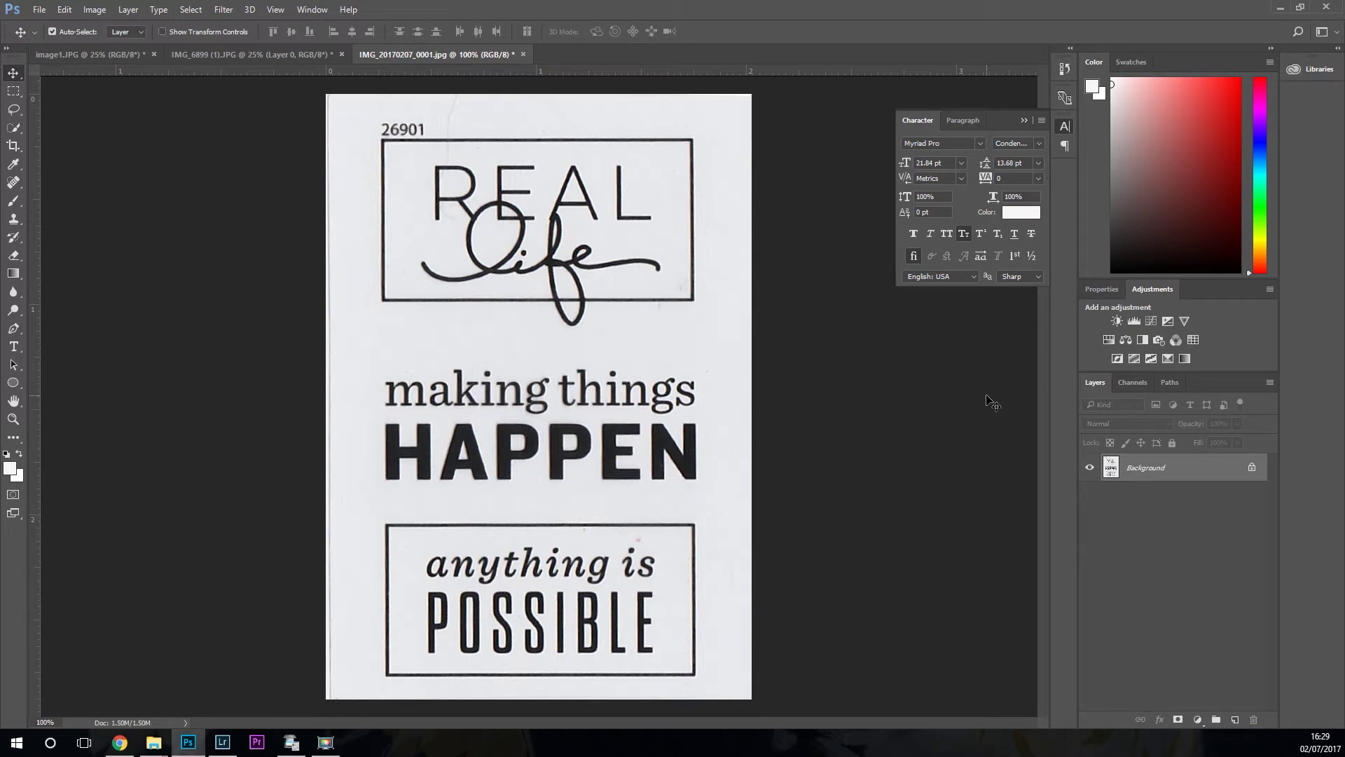
{"action": "left_click", "coordinate": [329, 14]}
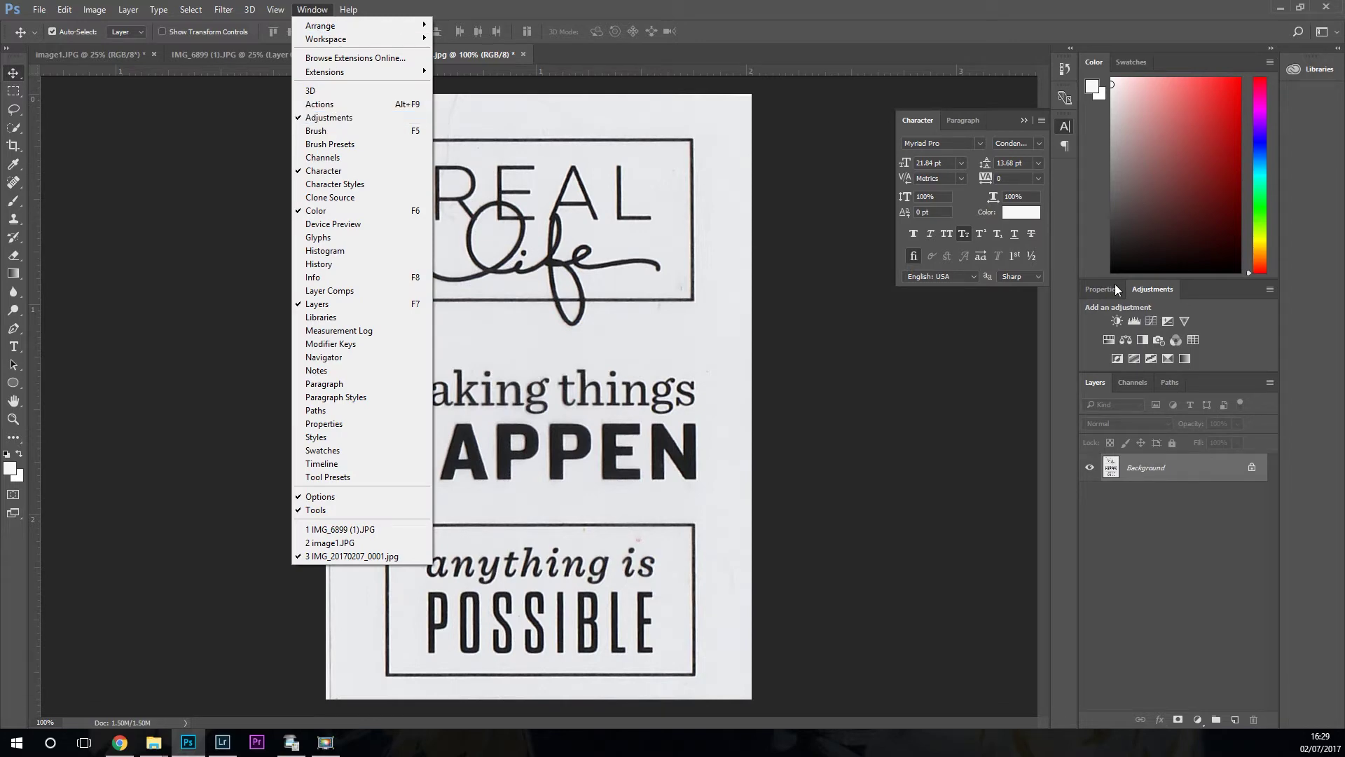
{"action": "left_click", "coordinate": [1145, 288]}
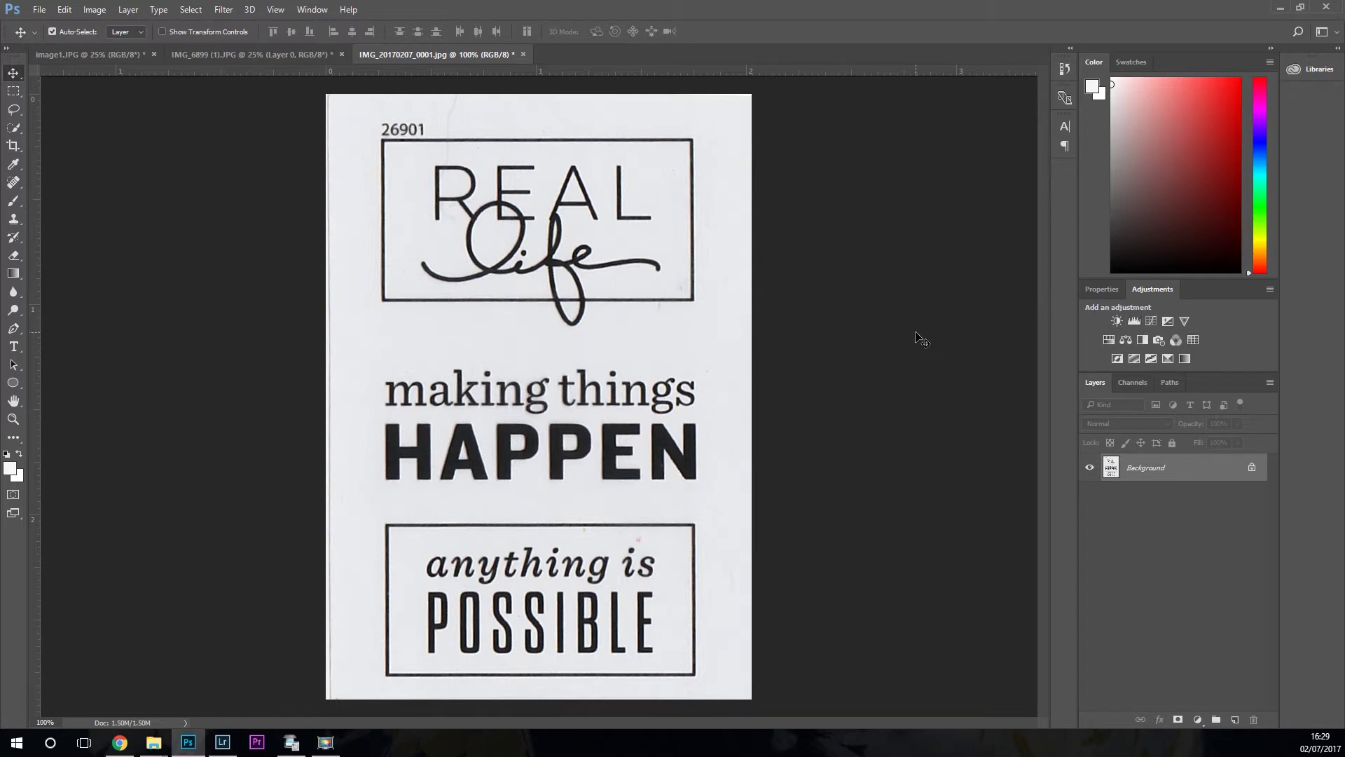
{"action": "key", "text": "ctrl+l"}
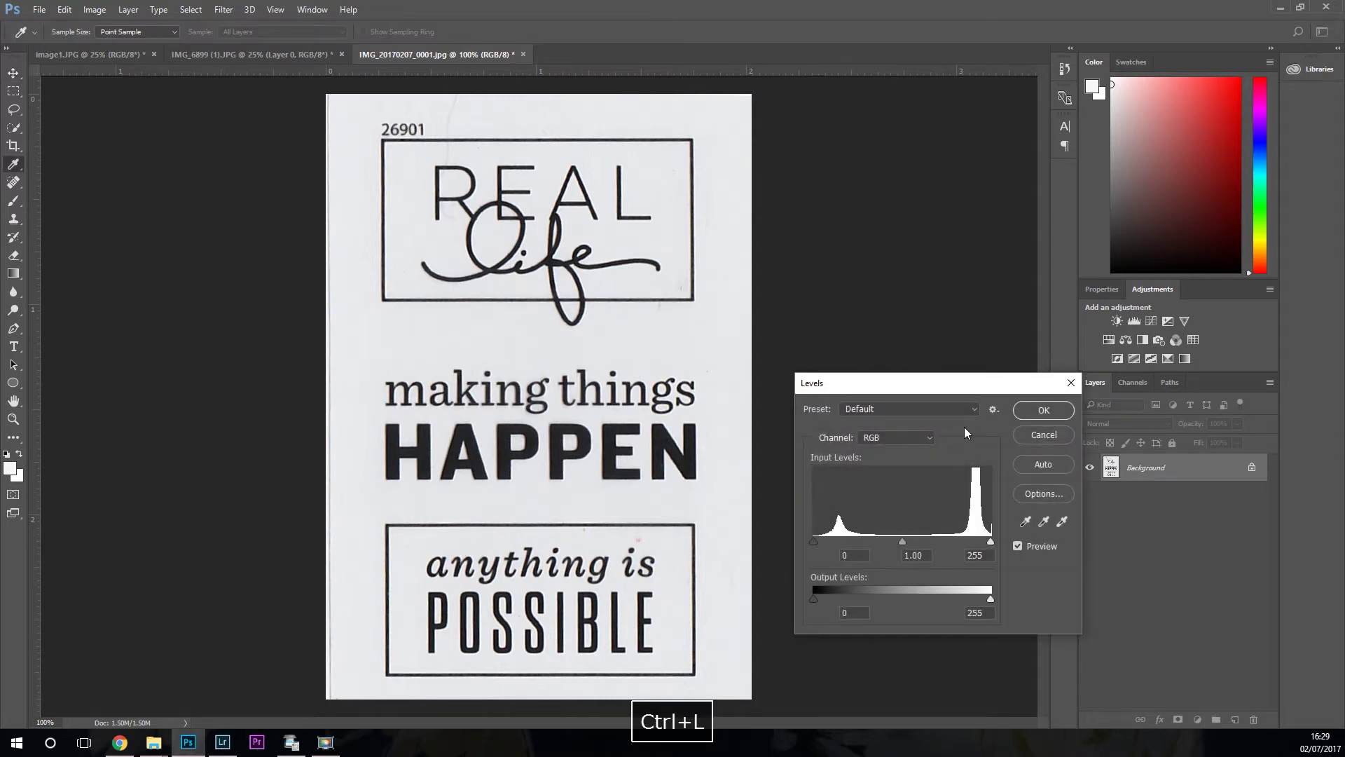
{"action": "left_click_drag", "start_coordinate": [942, 382], "coordinate": [912, 217]}
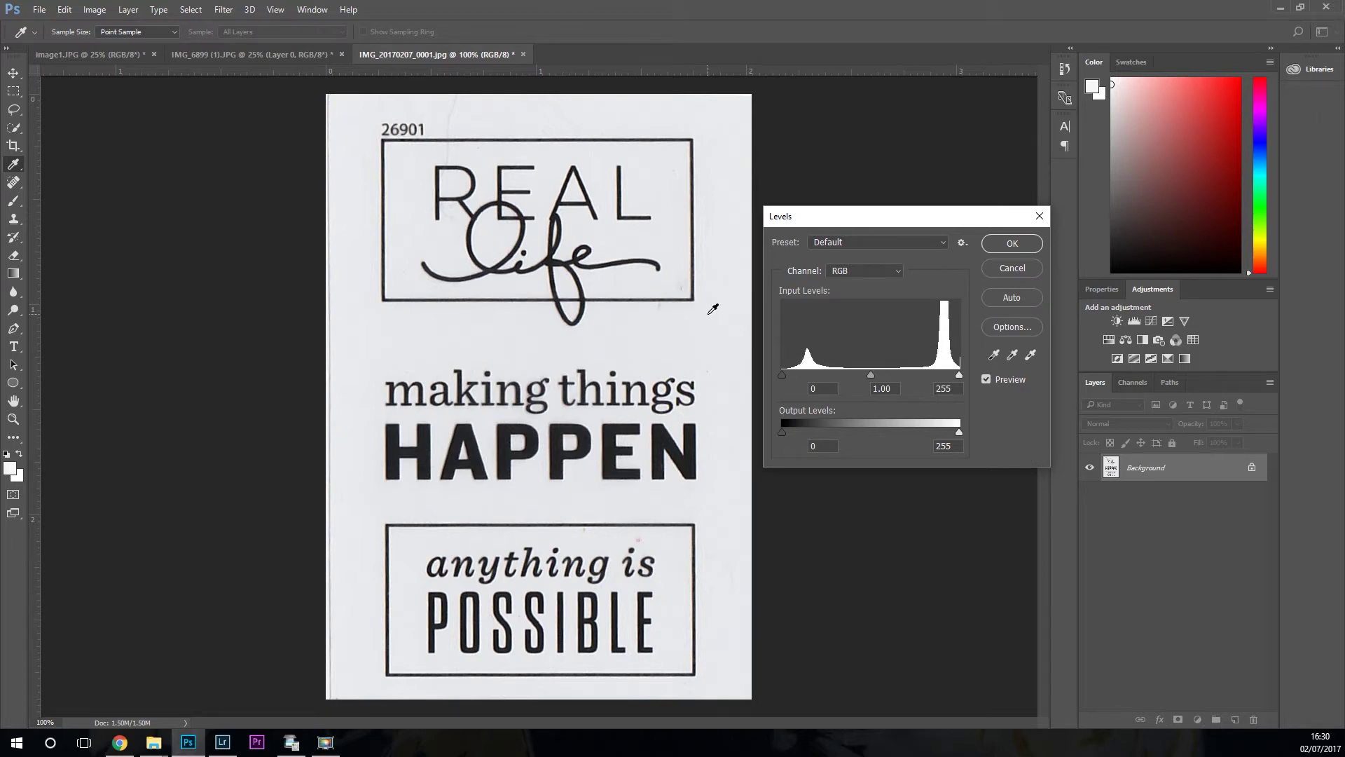
- Try setting the white point from the paper and the black point from the HAPPEN lettering, and reset the Levels
{"action": "left_click", "coordinate": [994, 354]}
{"action": "left_click", "coordinate": [1031, 356]}
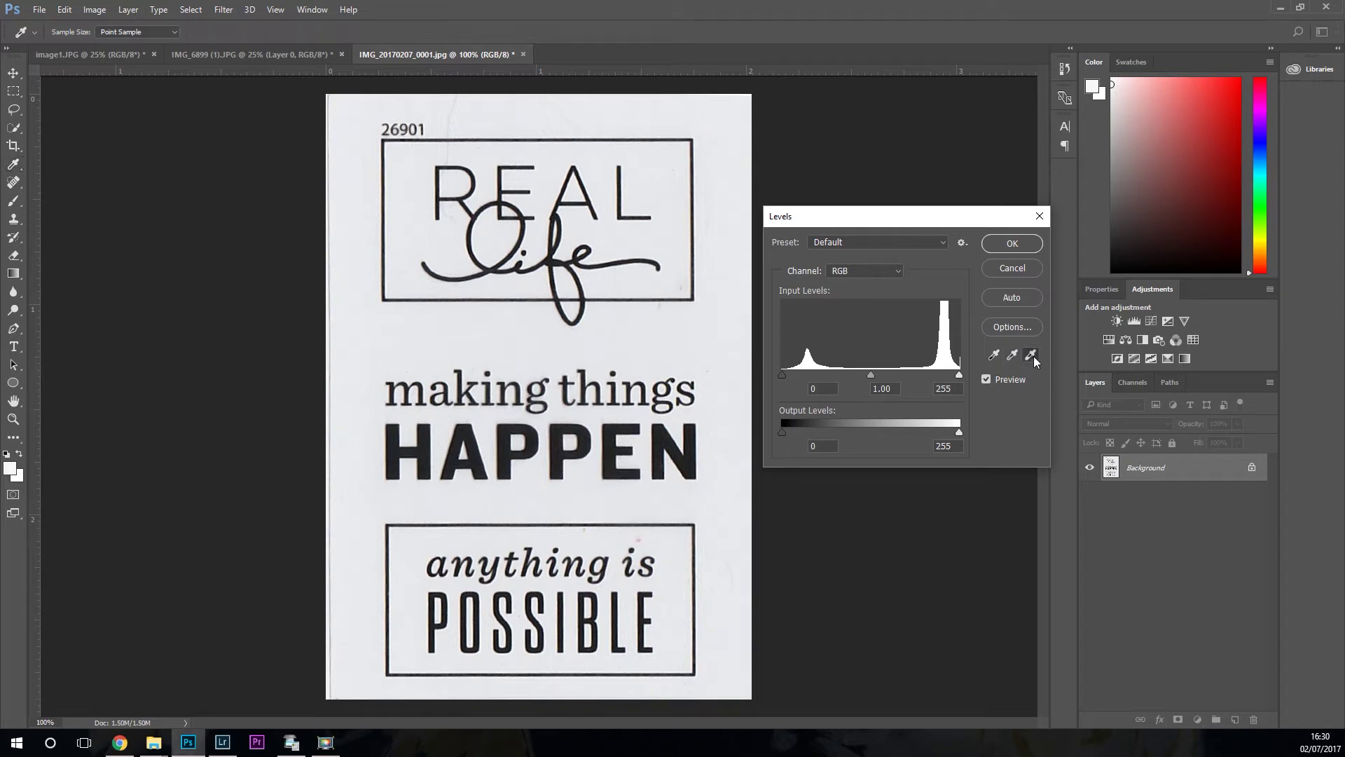
{"action": "left_click", "coordinate": [729, 321]}
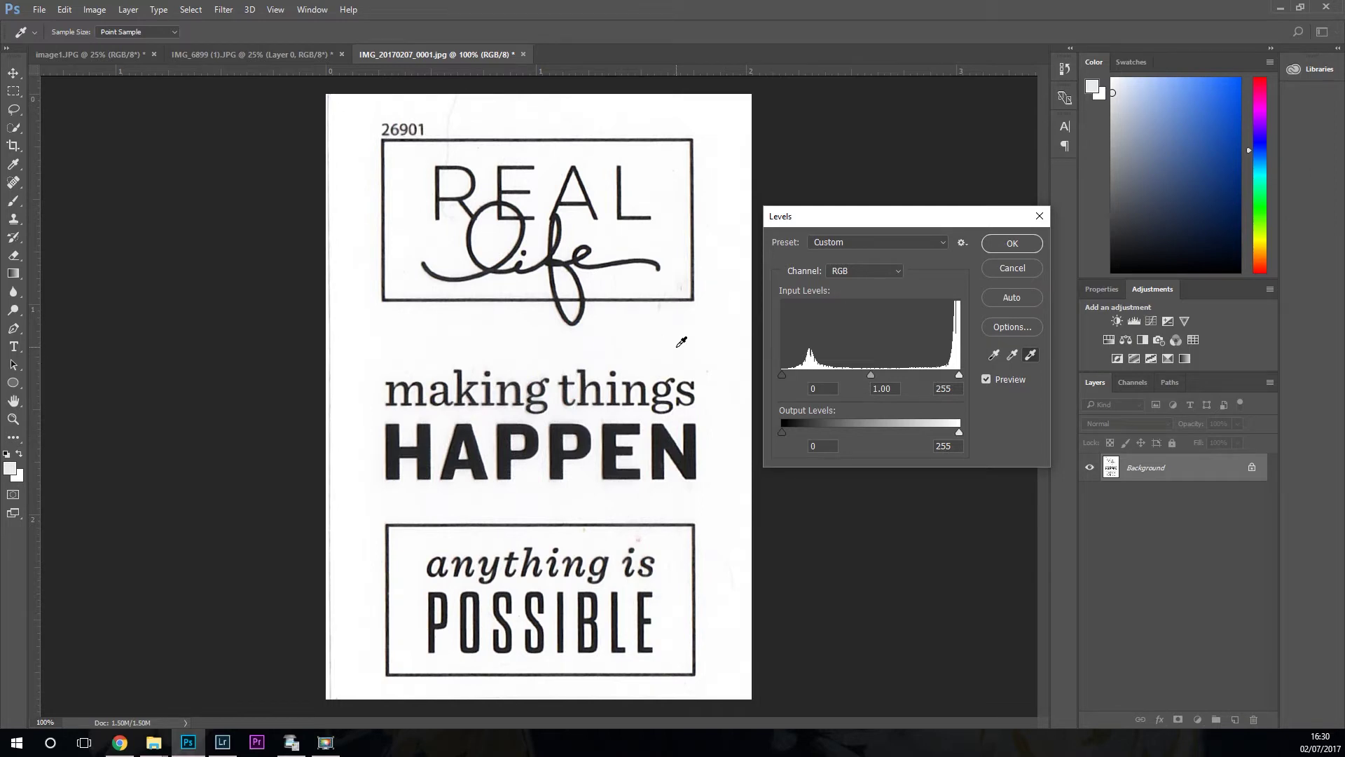
{"action": "left_click", "coordinate": [995, 356]}
{"action": "left_click", "coordinate": [696, 448]}
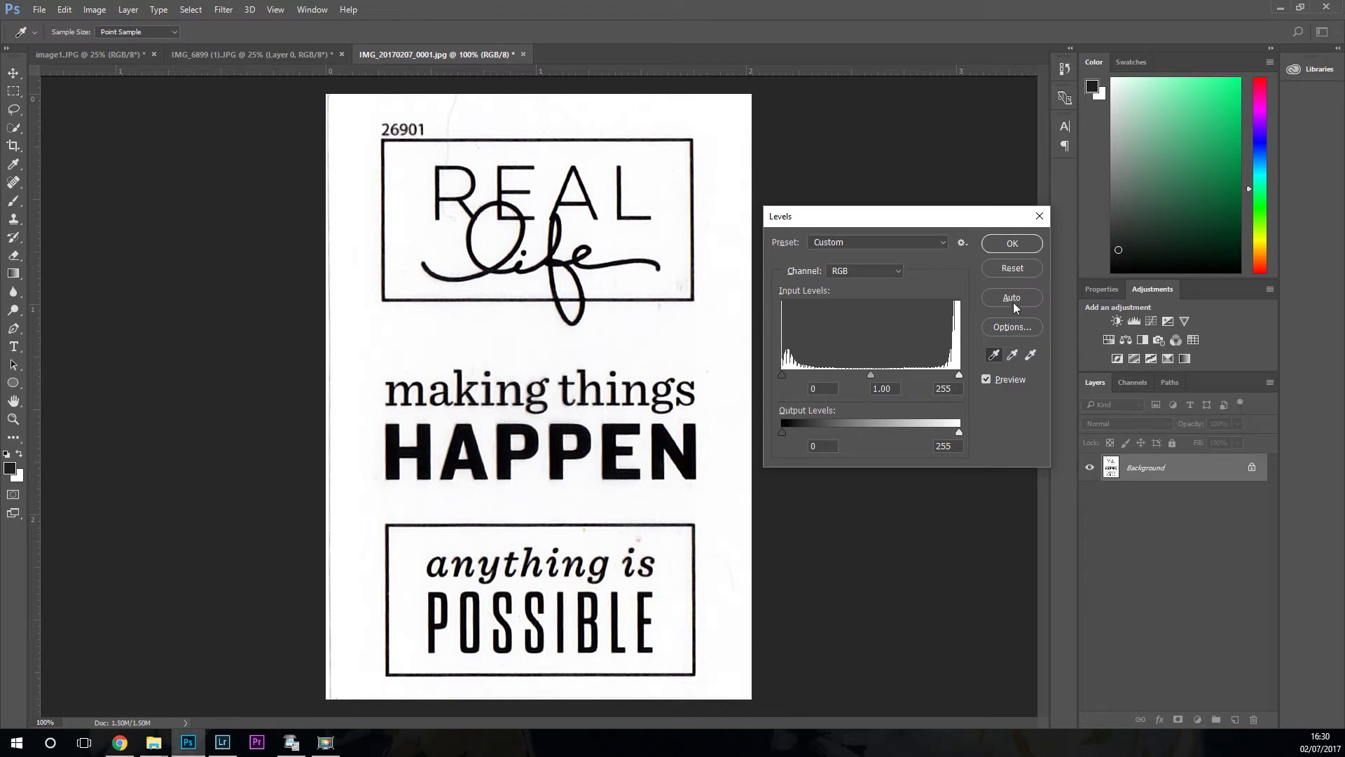
{"action": "left_click", "coordinate": [1024, 267]}
- Set the Levels input black point to 38 and white point to 228, and apply the correction to the scan
{"action": "mouse_move", "coordinate": [958, 375]}
{"action": "left_mouse_down"}
{"action": "mouse_move", "coordinate": [915, 375]}
{"action": "mouse_move", "coordinate": [940, 377]}
{"action": "left_mouse_up"}
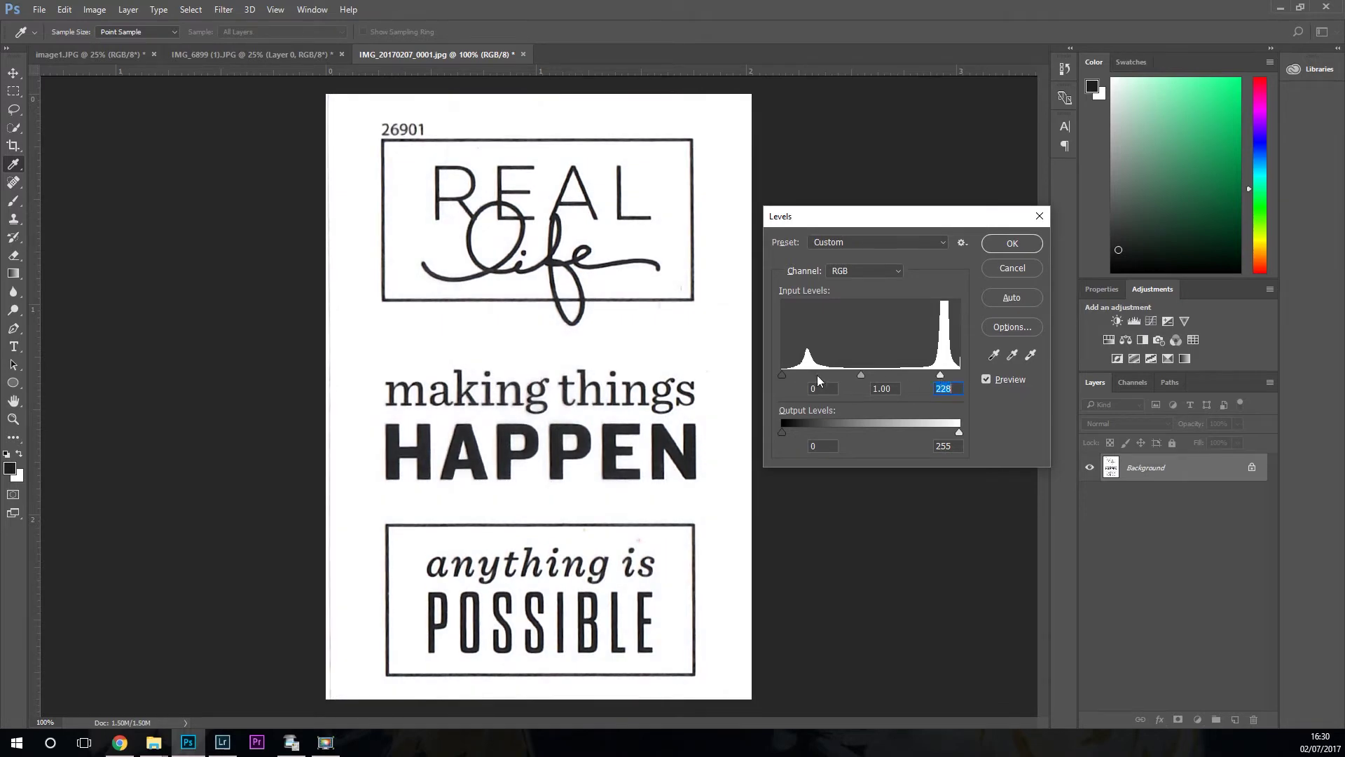
{"action": "left_click_drag", "start_coordinate": [784, 376], "coordinate": [812, 365]}
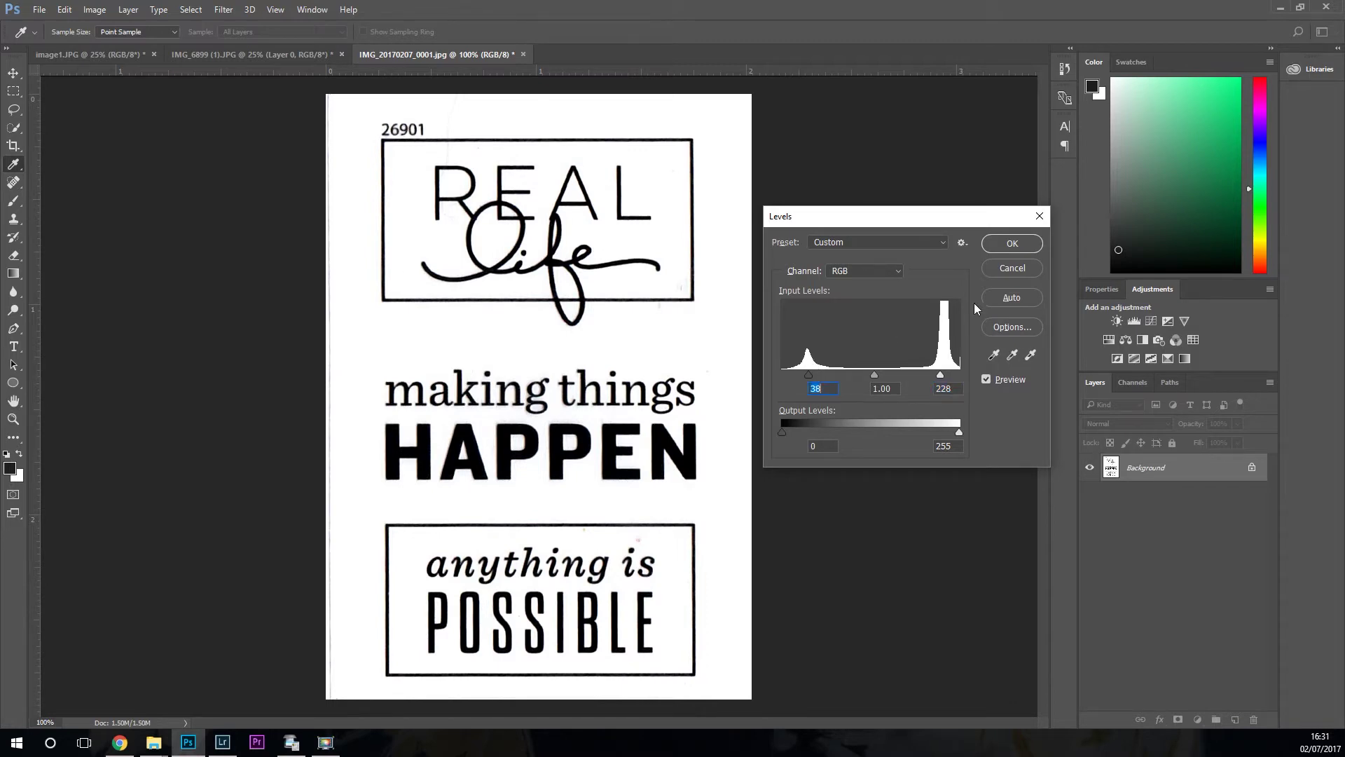
{"action": "left_click", "coordinate": [1012, 243]}
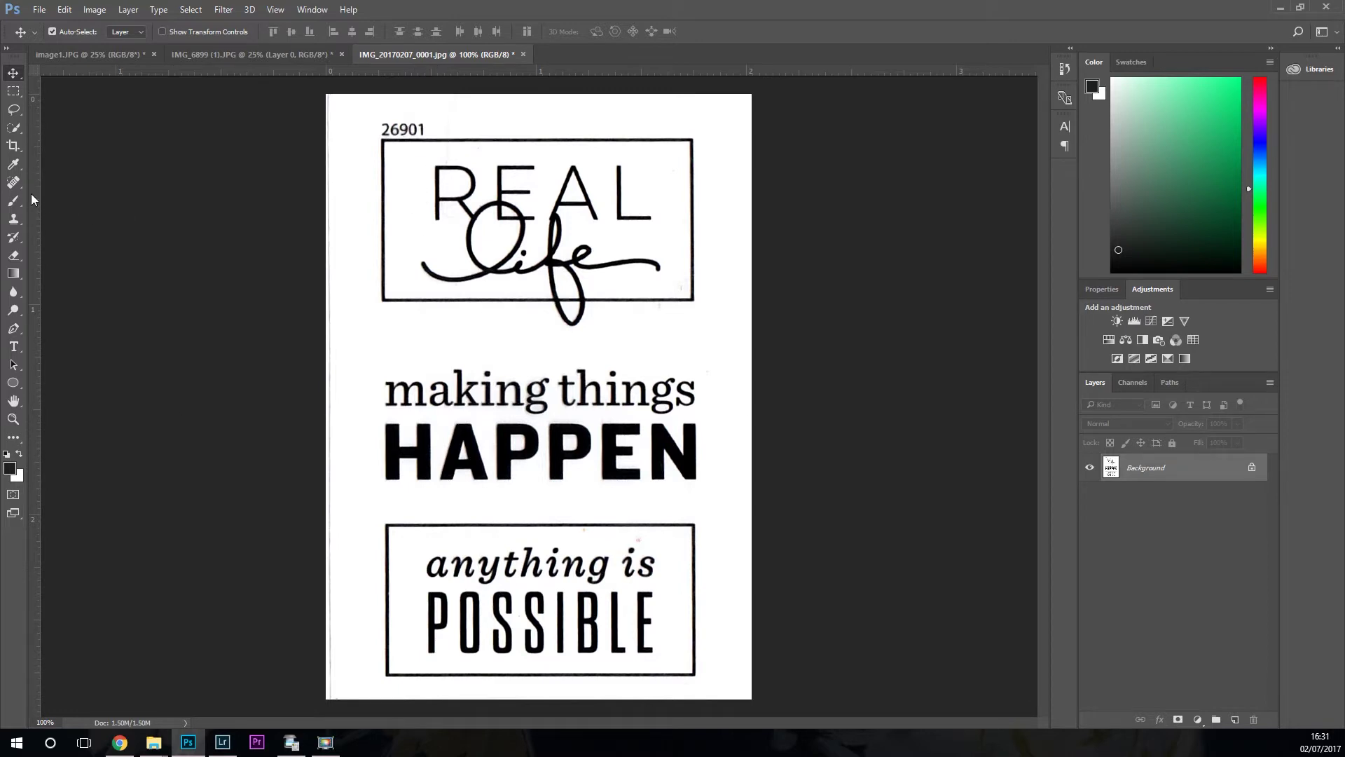
- Try to remove the number 26901 above the REAL life frame with the soft 60 px Eraser, and revert to the Levels state
{"action": "left_click", "coordinate": [17, 258]}
{"action": "left_click", "coordinate": [17, 258]}
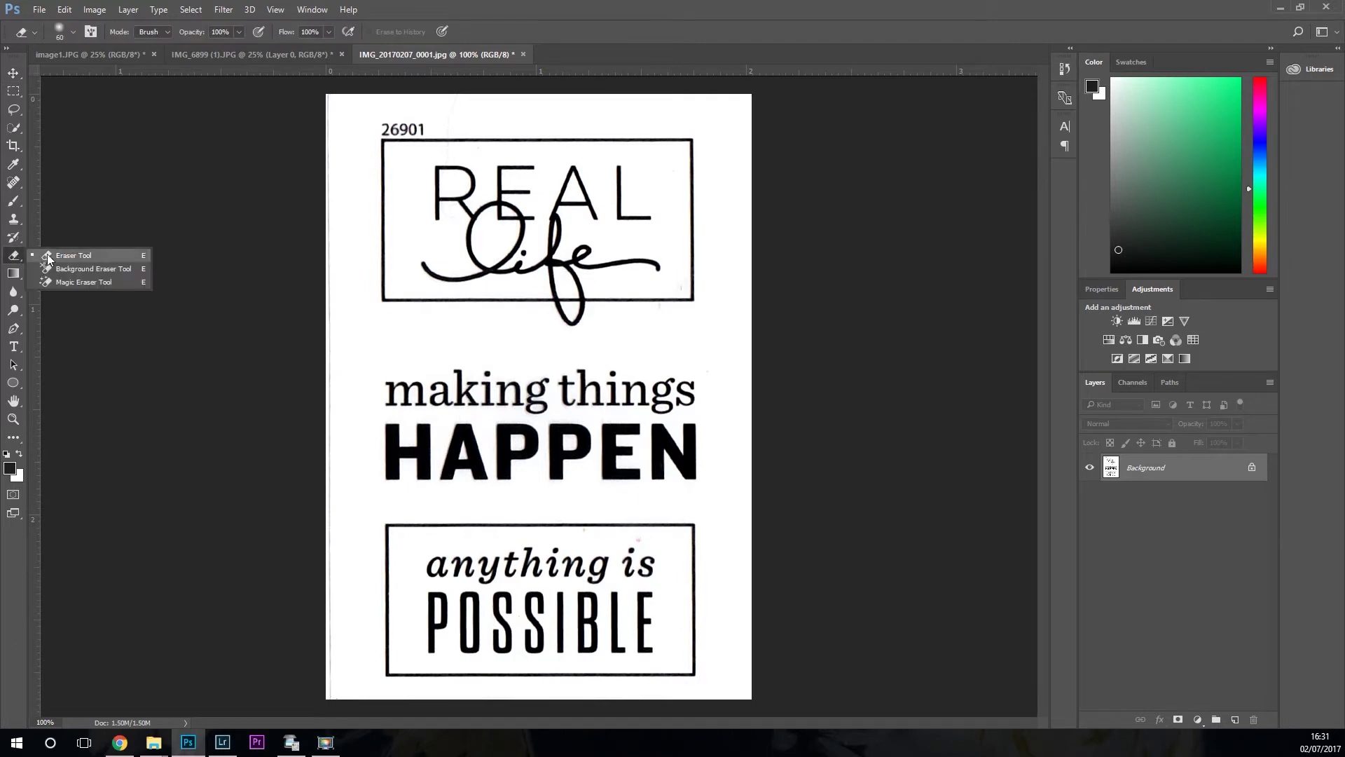
{"action": "left_click_drag", "start_coordinate": [382, 116], "coordinate": [396, 125]}
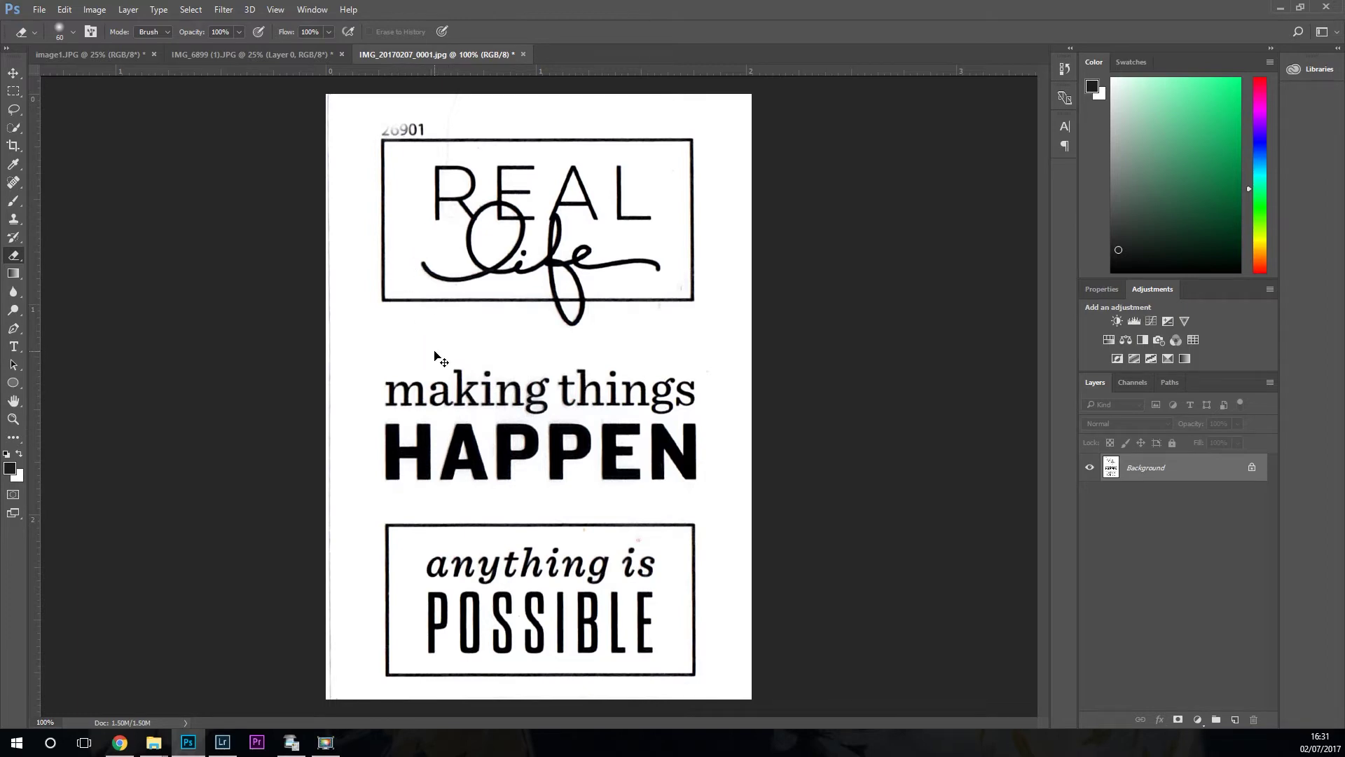
{"action": "key", "text": "ctrl+plus"}
{"action": "key", "text": "space"}
{"action": "mouse_move", "coordinate": [451, 232]}
{"action": "left_mouse_down"}
{"action": "mouse_move", "coordinate": [649, 672]}
{"action": "mouse_move", "coordinate": [565, 630]}
{"action": "left_mouse_up"}
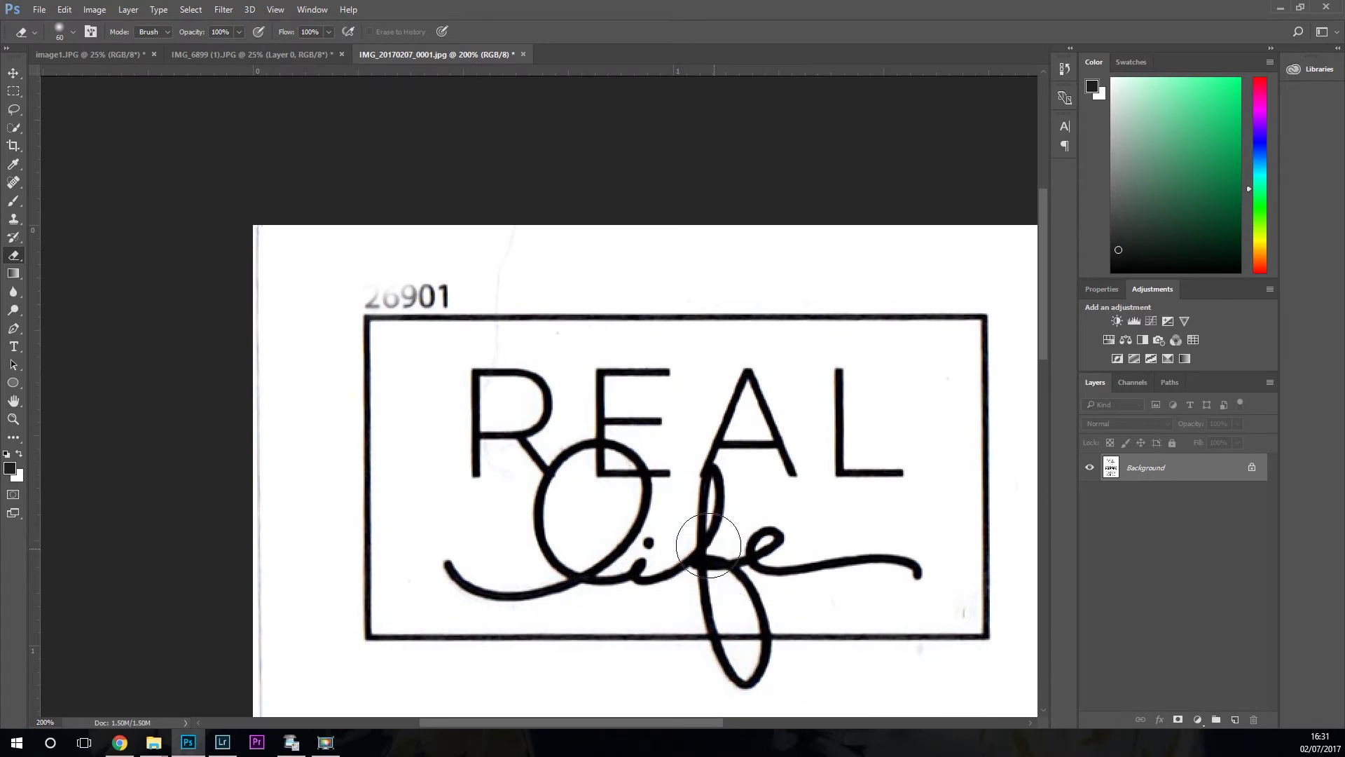
{"action": "left_click_drag", "start_coordinate": [405, 273], "coordinate": [467, 267]}
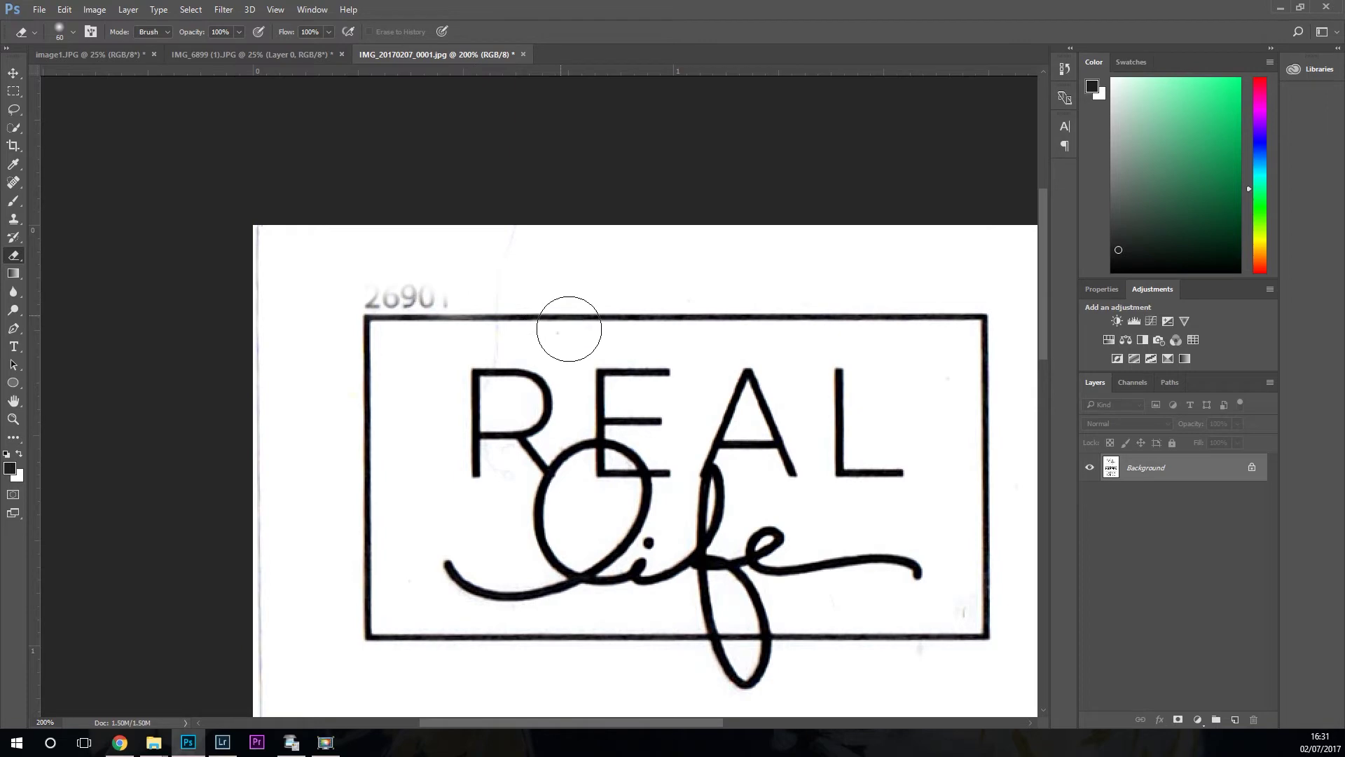
{"action": "key", "text": "ctrl+z"}
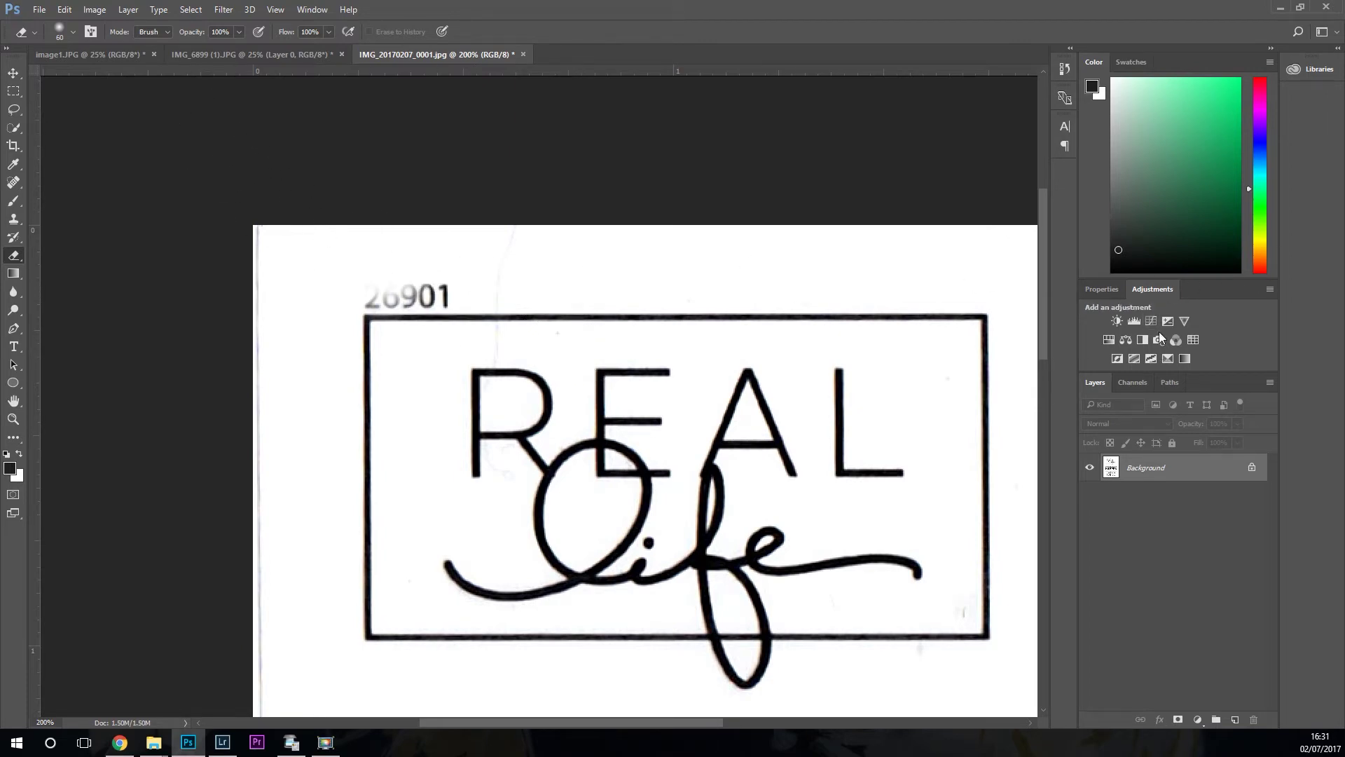
{"action": "left_click", "coordinate": [1064, 68]}
{"action": "left_click", "coordinate": [973, 109]}
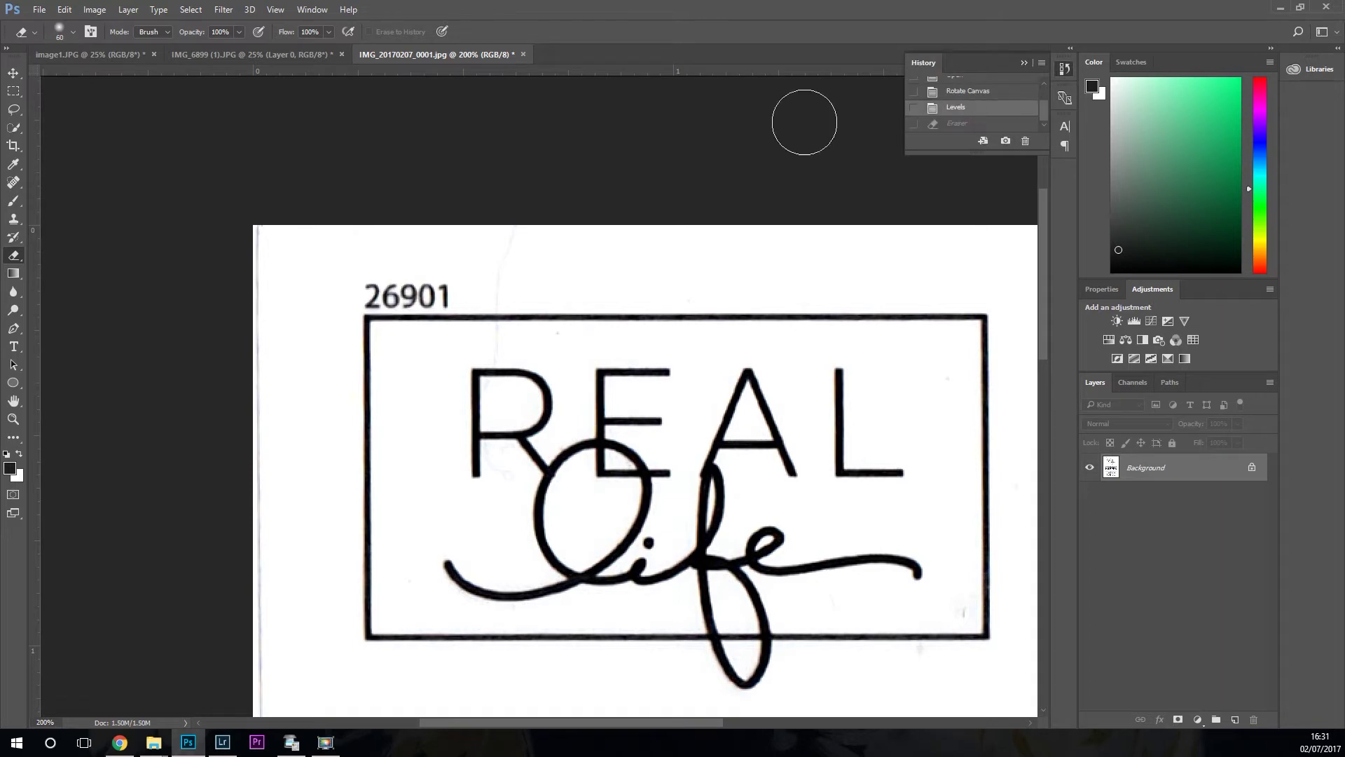
- Raise the 60 px Eraser to maximum hardness and erase the number 26901 above the REAL life frame
{"action": "left_click", "coordinate": [66, 30]}
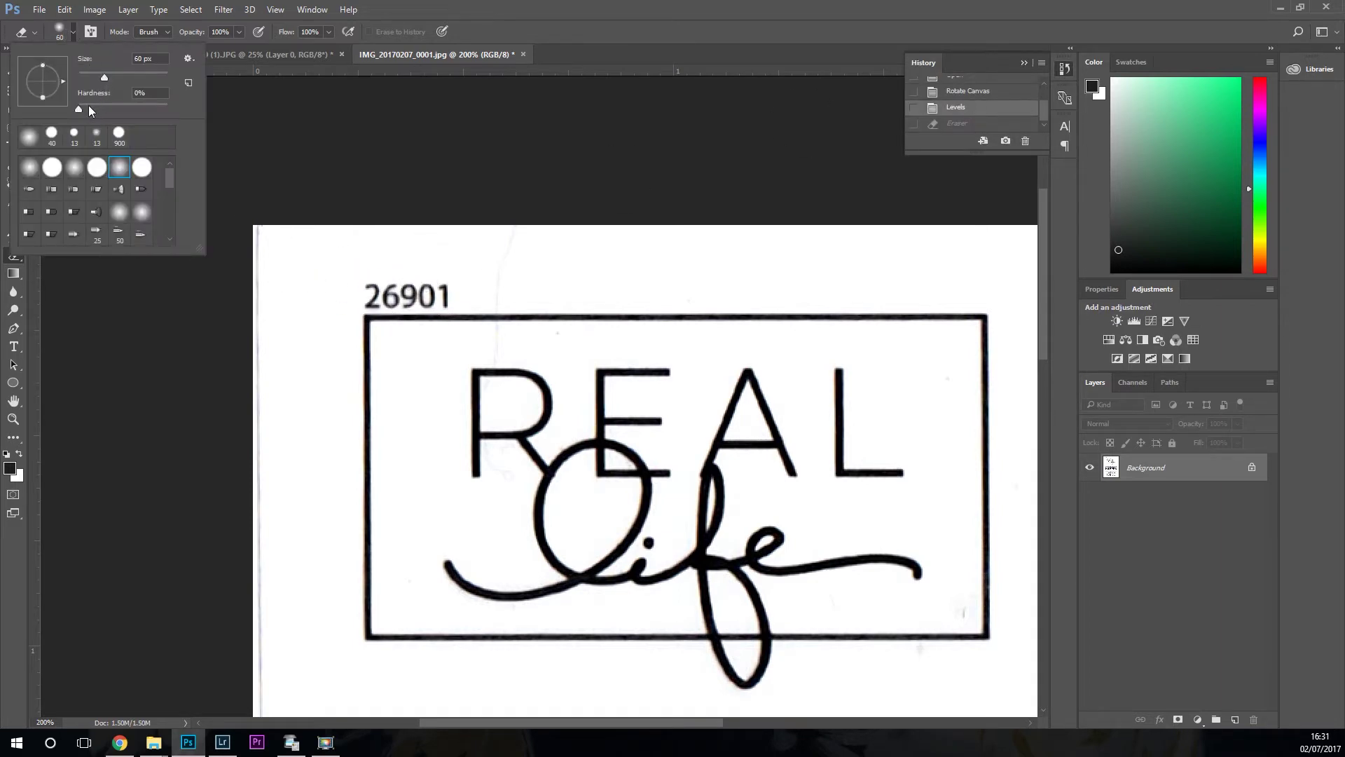
{"action": "left_click_drag", "start_coordinate": [81, 107], "coordinate": [188, 110]}
{"action": "left_click", "coordinate": [414, 247]}
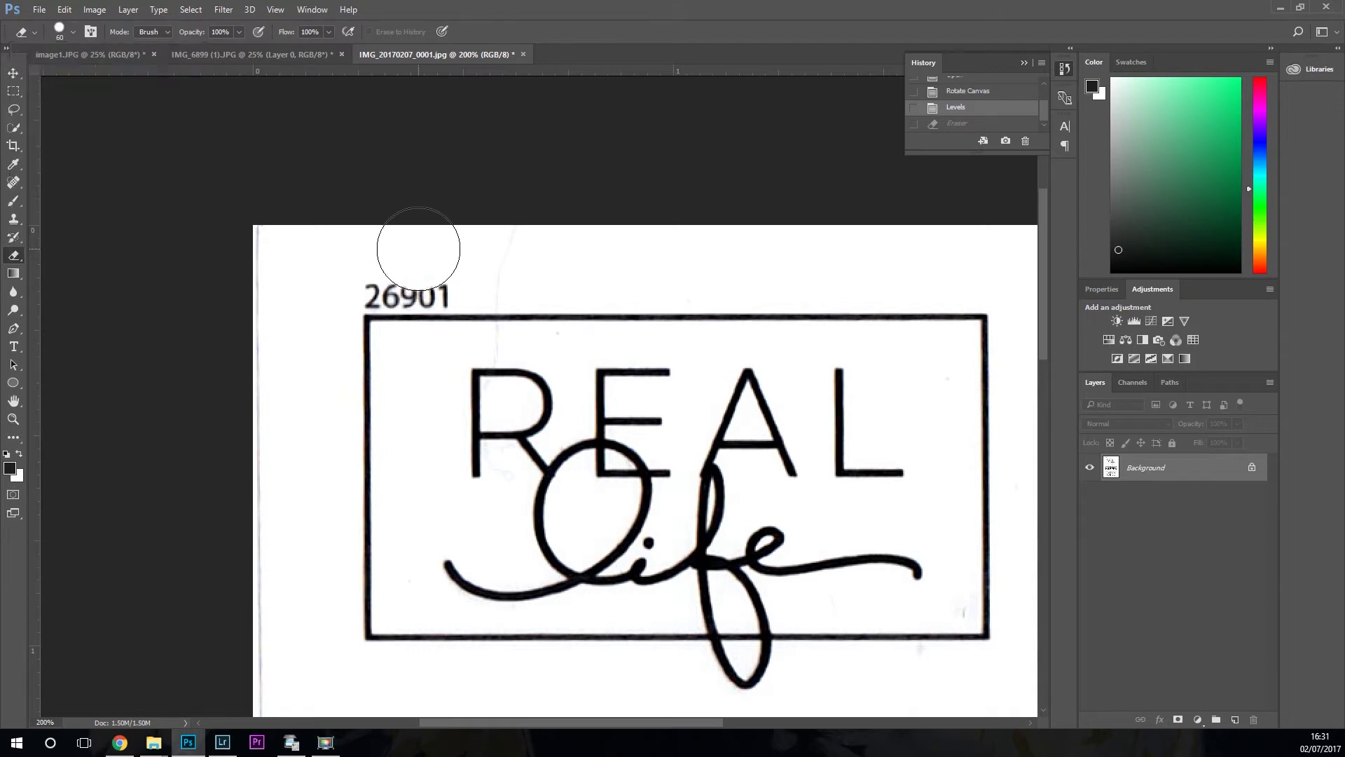
{"action": "left_click_drag", "start_coordinate": [376, 255], "coordinate": [444, 265]}
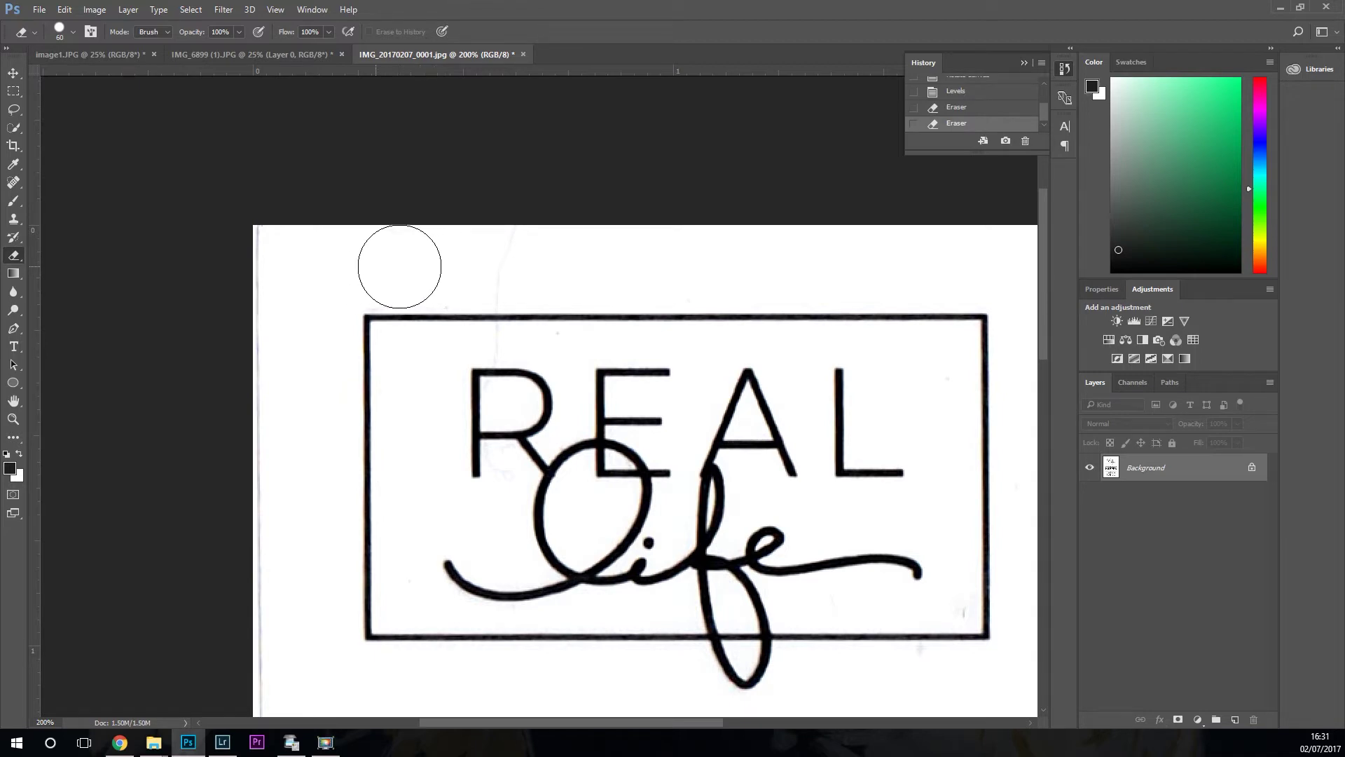
{"action": "mouse_move", "coordinate": [448, 267]}
{"action": "left_mouse_down"}
{"action": "mouse_move", "coordinate": [478, 268]}
{"action": "mouse_move", "coordinate": [535, 234]}
{"action": "mouse_move", "coordinate": [513, 254]}
{"action": "mouse_move", "coordinate": [458, 267]}
{"action": "left_mouse_up"}
{"action": "left_click_drag", "start_coordinate": [378, 268], "coordinate": [354, 264]}
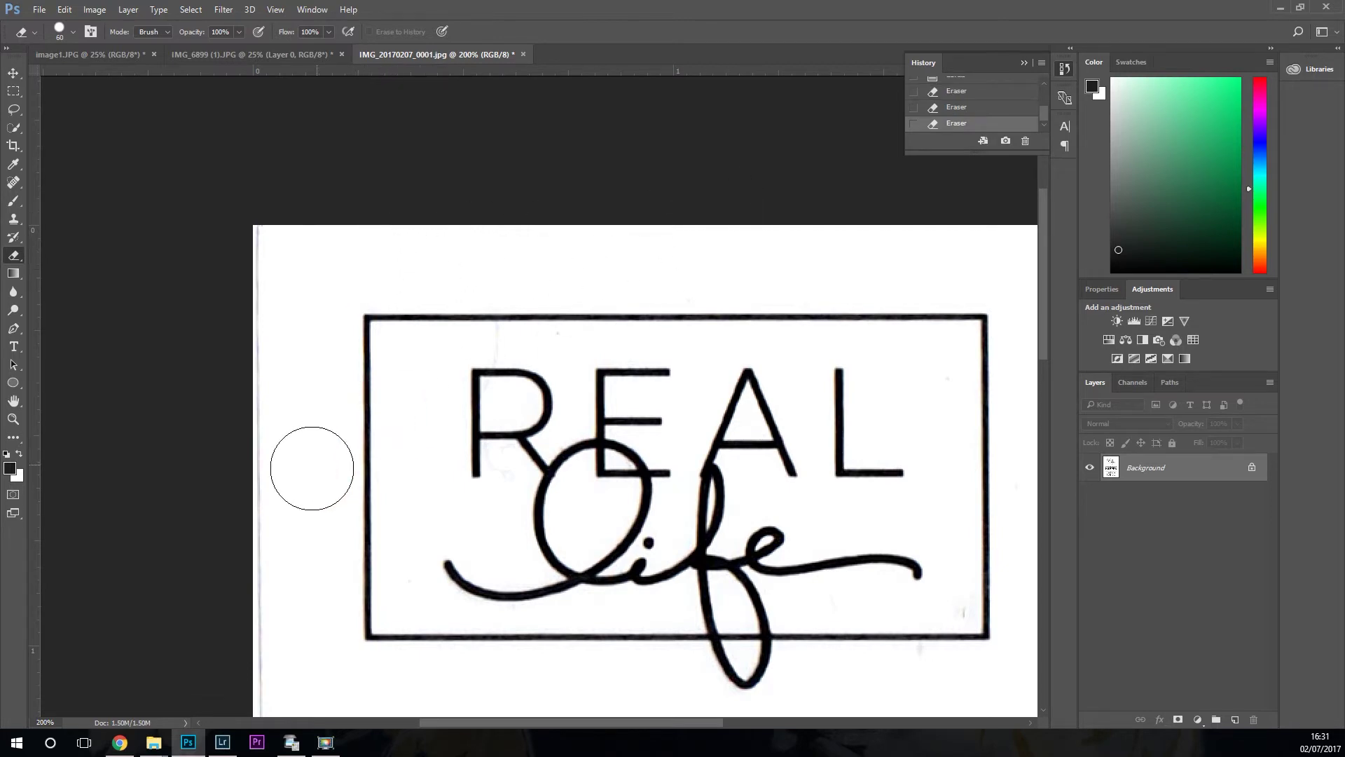
- Reduce the Eraser to 20 px and erase the stray marks inside the REAL life frame, above the R and near its lower corner
{"action": "key", "text": "bracketleft"}
{"action": "key", "text": "bracketleft"}
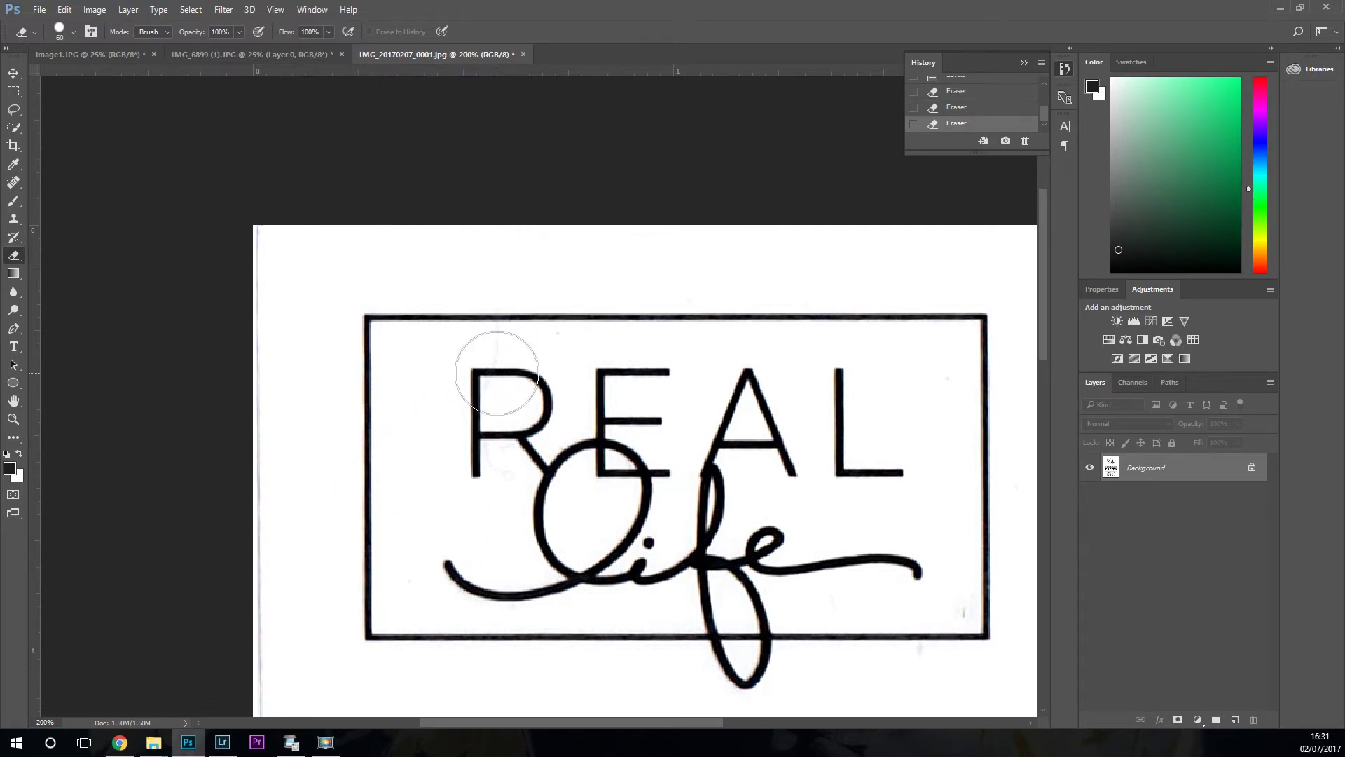
{"action": "key", "text": "bracketleft"}
{"action": "key", "text": "bracketleft"}
{"action": "key", "text": "bracketleft"}
{"action": "key", "text": "bracketleft"}
{"action": "key", "text": "bracketleft"}
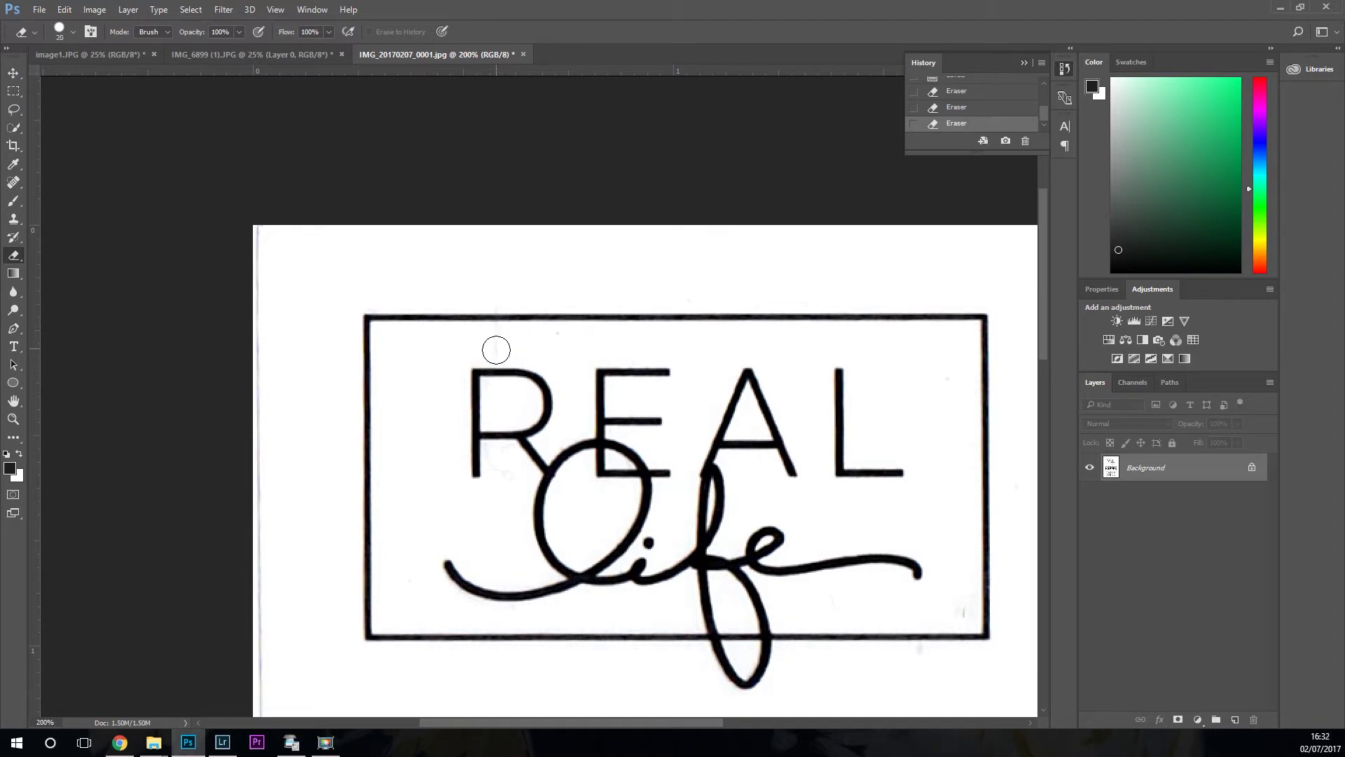
{"action": "left_click", "coordinate": [496, 344]}
{"action": "left_click_drag", "start_coordinate": [943, 577], "coordinate": [956, 597]}
{"action": "scroll", "coordinate": [690, 496], "scroll_direction": "down", "scroll_amount": 1}
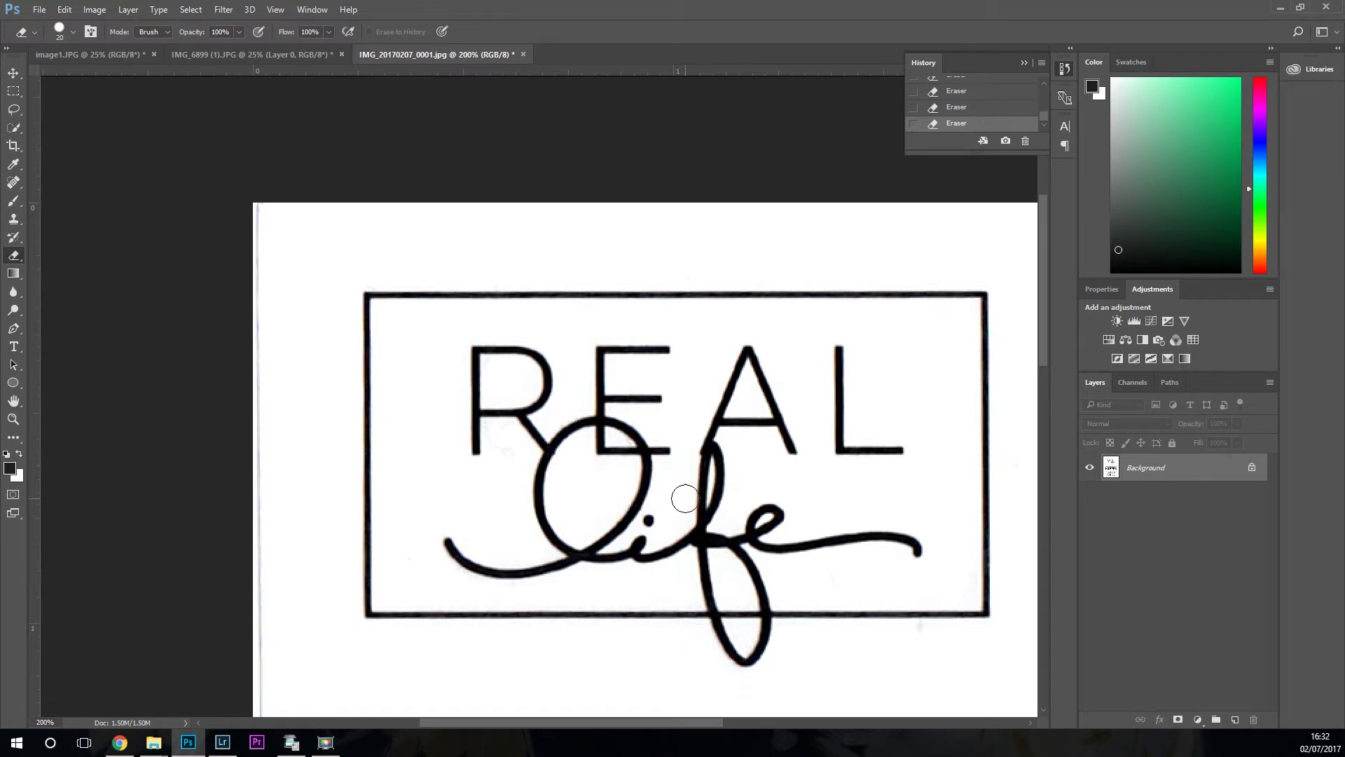
- Examine the cleaned scan for remaining stray marks around the REAL life, making things HAPPEN and anything is POSSIBLE stamps
{"action": "key", "text": "space"}
{"action": "left_click_drag", "start_coordinate": [674, 460], "coordinate": [609, 230]}
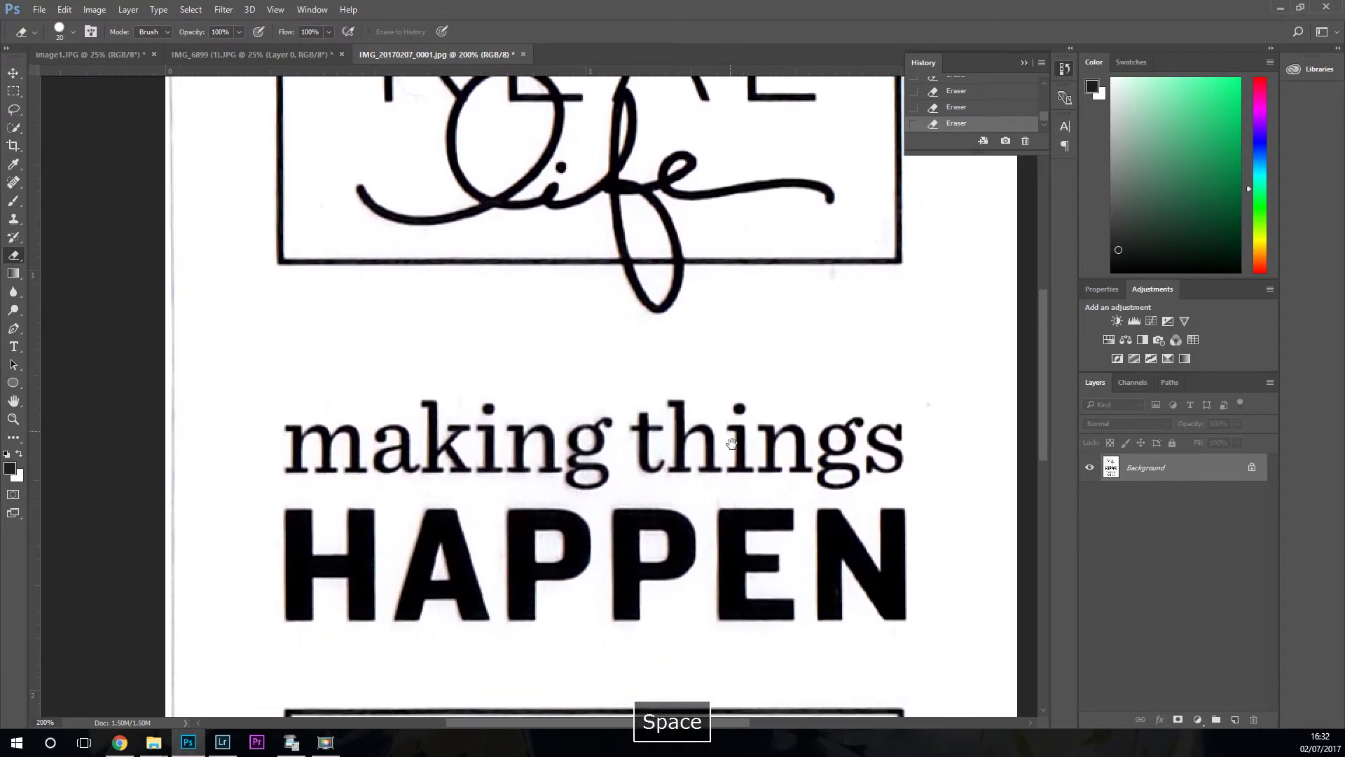
{"action": "mouse_move", "coordinate": [712, 504]}
{"action": "left_mouse_down"}
{"action": "mouse_move", "coordinate": [726, 354]}
{"action": "mouse_move", "coordinate": [708, 264]}
{"action": "mouse_move", "coordinate": [739, 375]}
{"action": "mouse_move", "coordinate": [669, 405]}
{"action": "mouse_move", "coordinate": [672, 420]}
{"action": "left_mouse_up"}
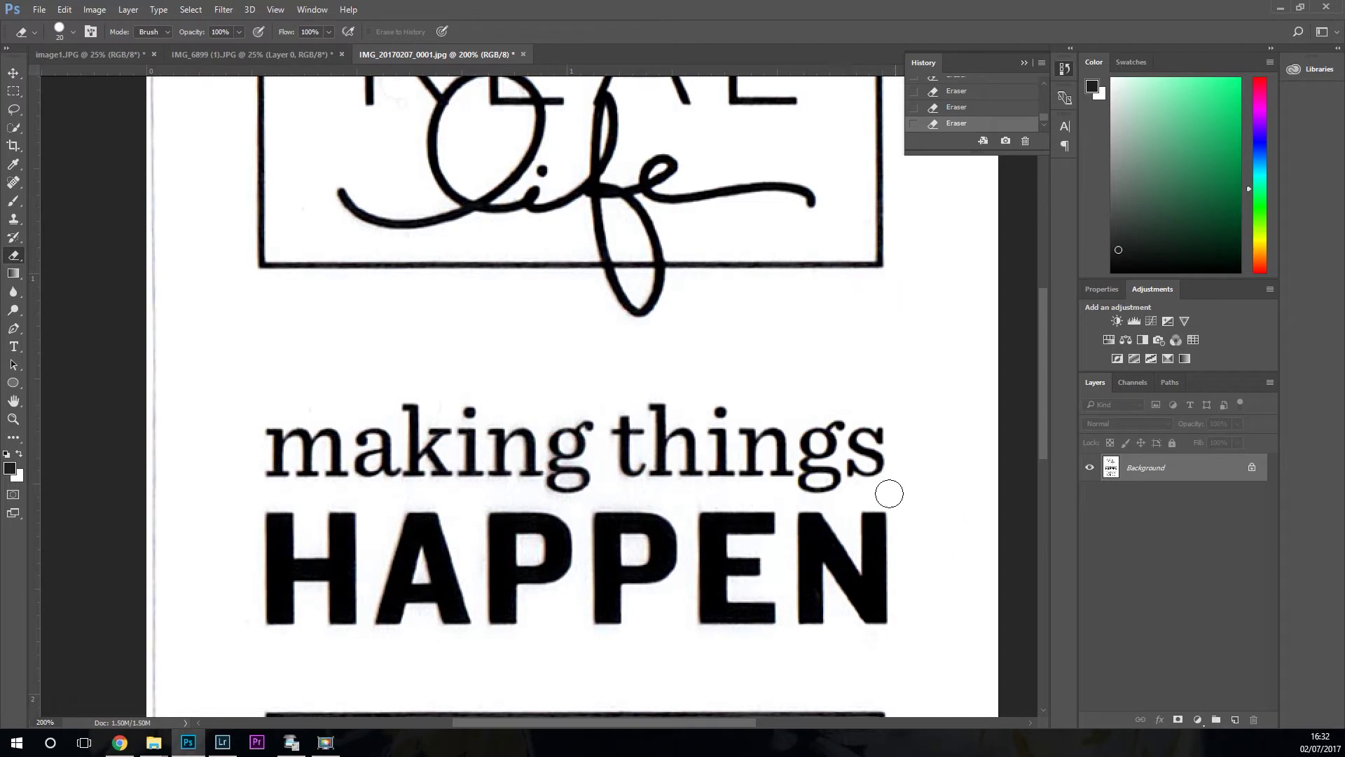
{"action": "key", "text": "space"}
{"action": "left_click_drag", "start_coordinate": [711, 484], "coordinate": [728, 225]}
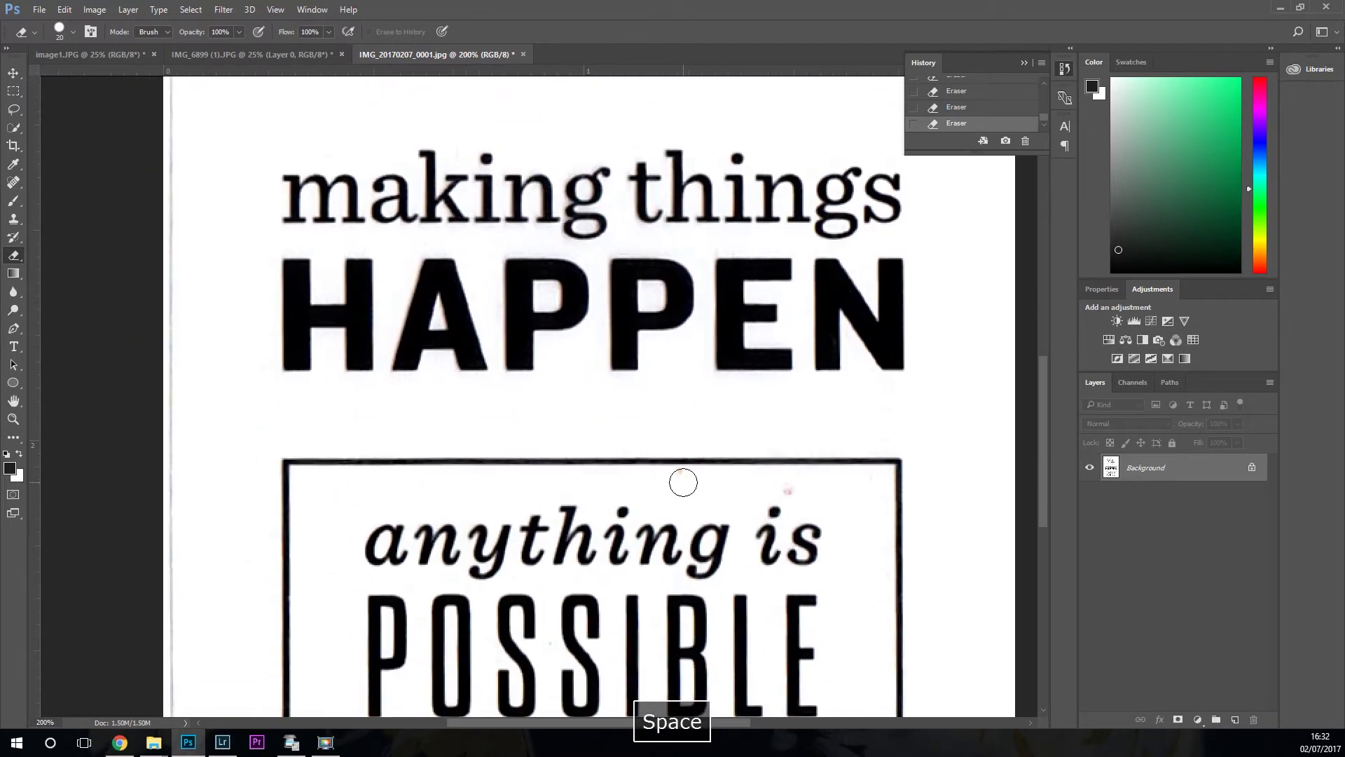
{"action": "key", "text": "space"}
{"action": "left_click_drag", "start_coordinate": [729, 515], "coordinate": [762, 356]}
{"action": "left_click_drag", "start_coordinate": [639, 294], "coordinate": [721, 556]}
{"action": "left_click_drag", "start_coordinate": [635, 330], "coordinate": [559, 435]}
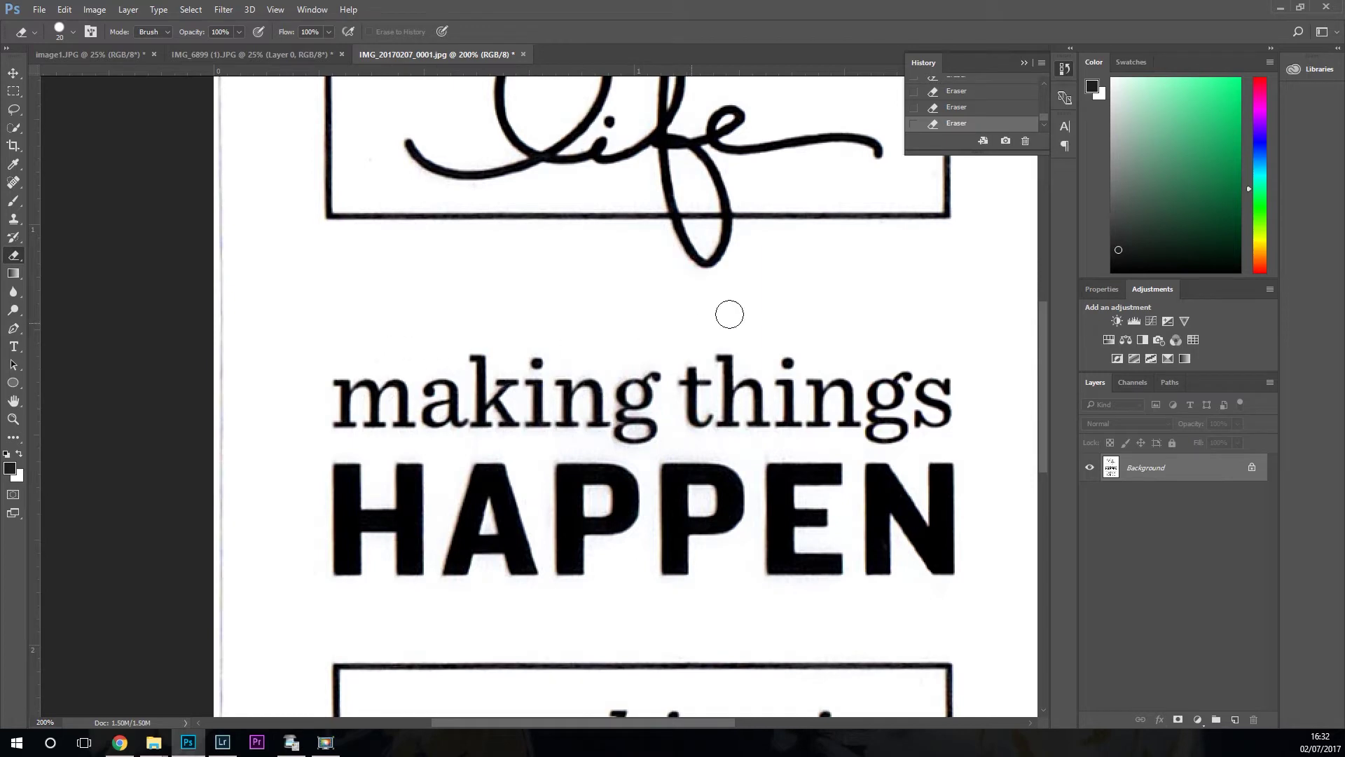
{"action": "mouse_move", "coordinate": [960, 311]}
{"action": "left_mouse_down"}
{"action": "mouse_move", "coordinate": [871, 369]}
{"action": "mouse_move", "coordinate": [839, 410]}
{"action": "left_mouse_up"}
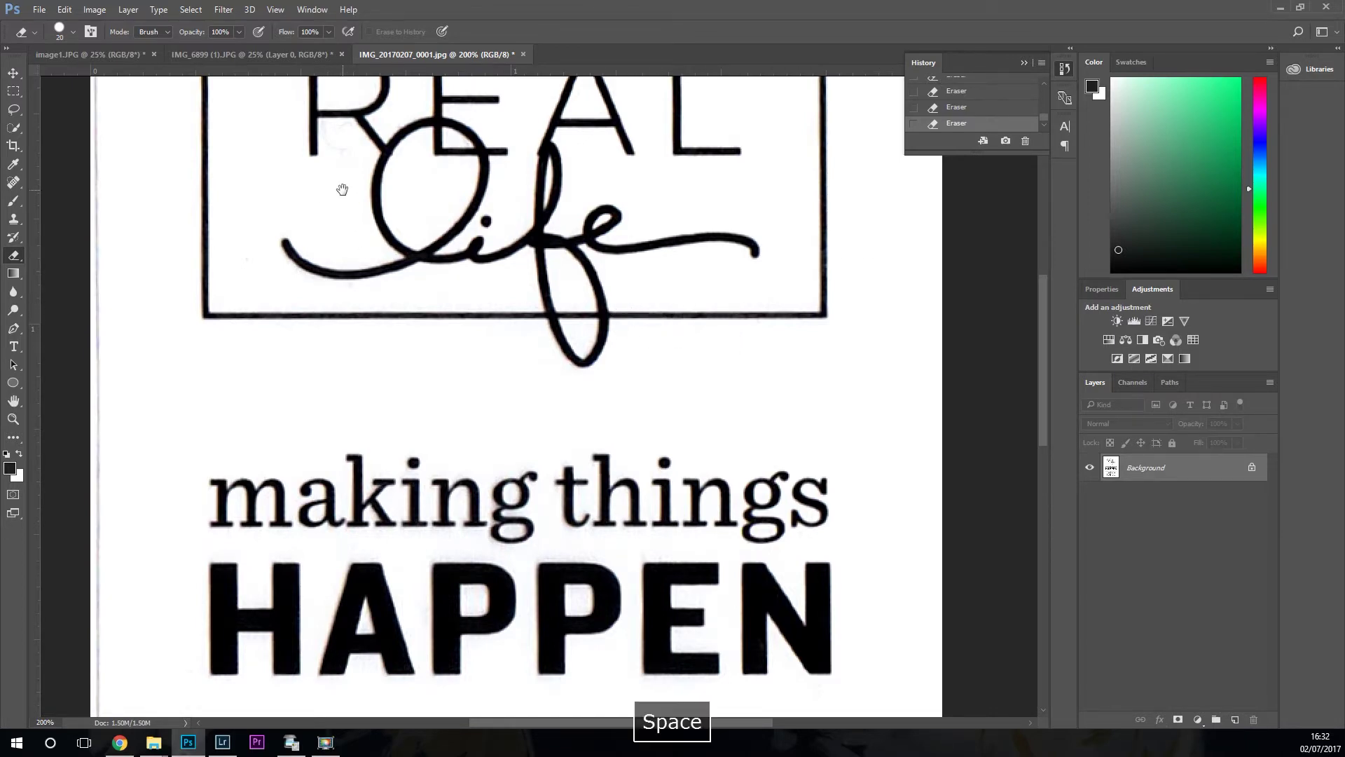
{"action": "left_click_drag", "start_coordinate": [339, 187], "coordinate": [383, 293]}
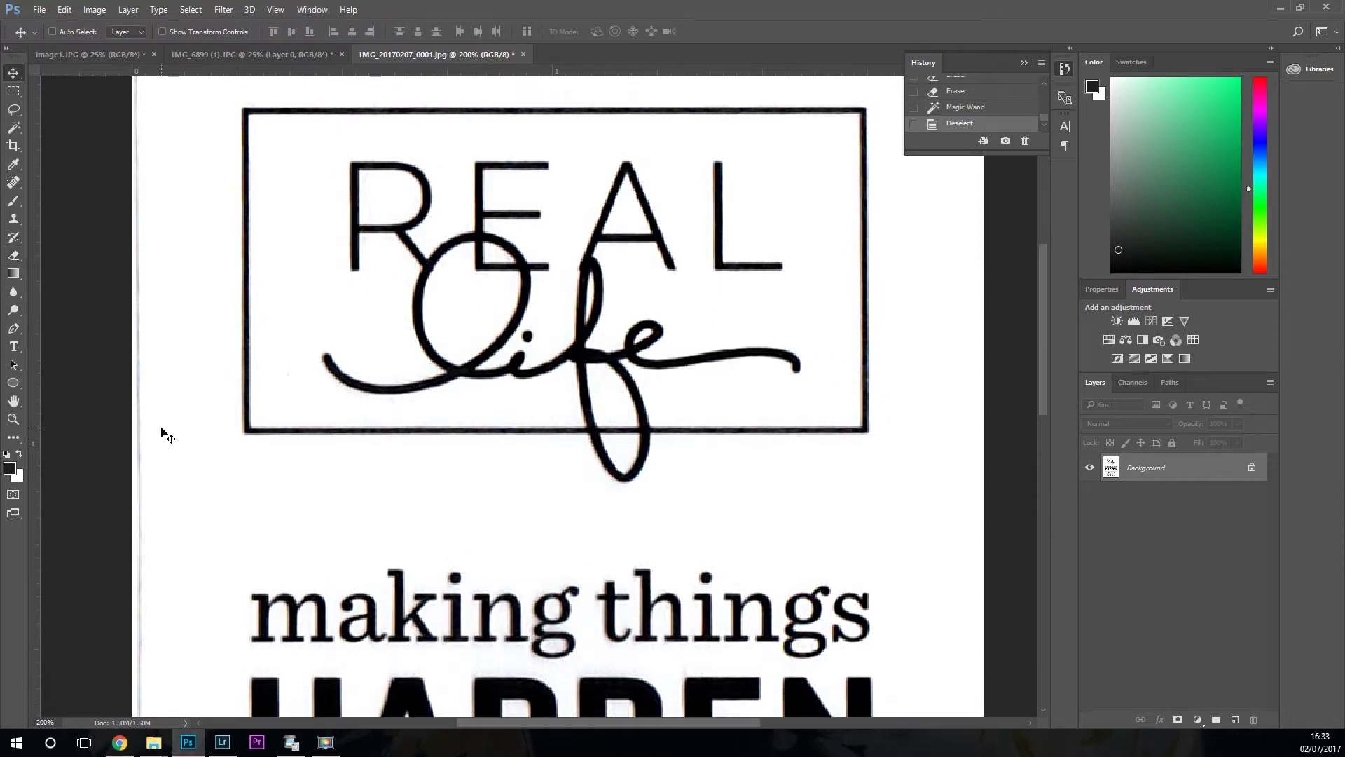
{"action": "key", "text": "ctrl+minus"}
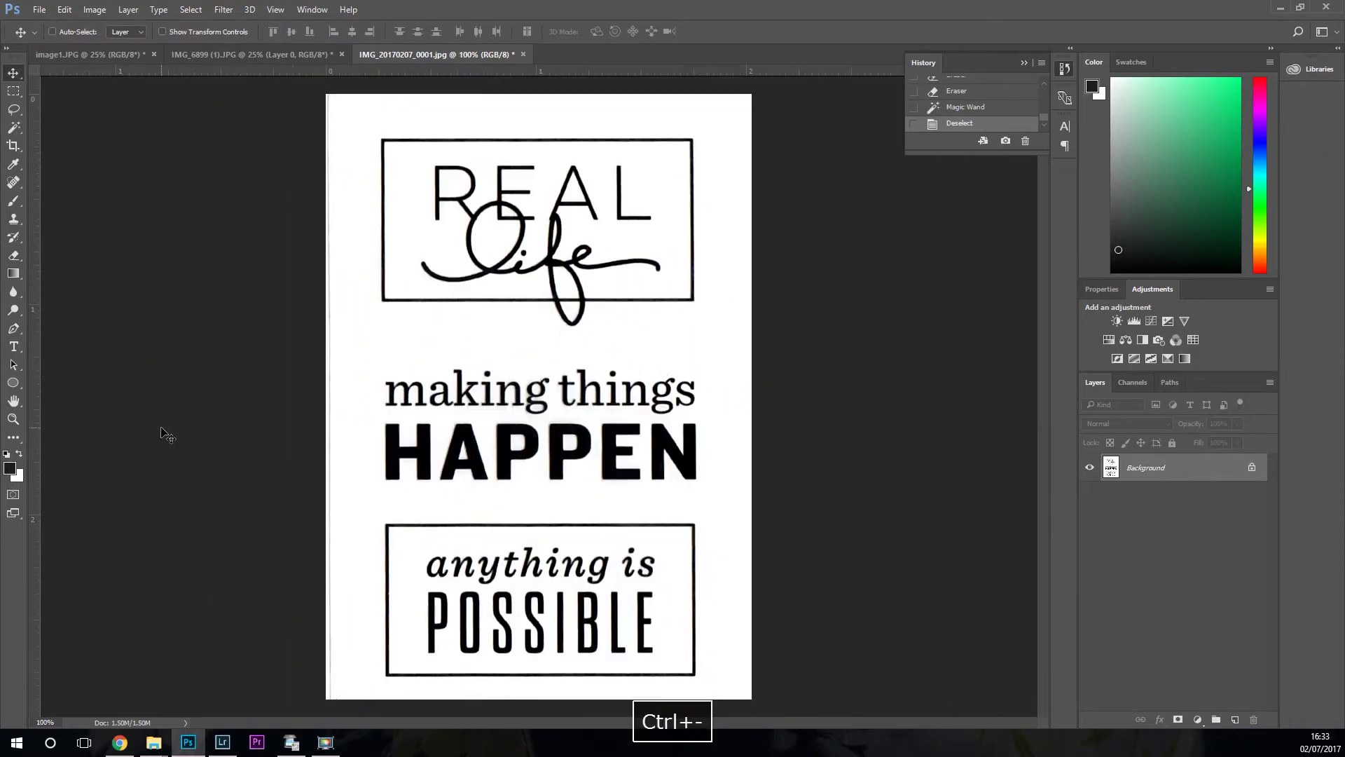
{"action": "key", "text": "ctrl"}
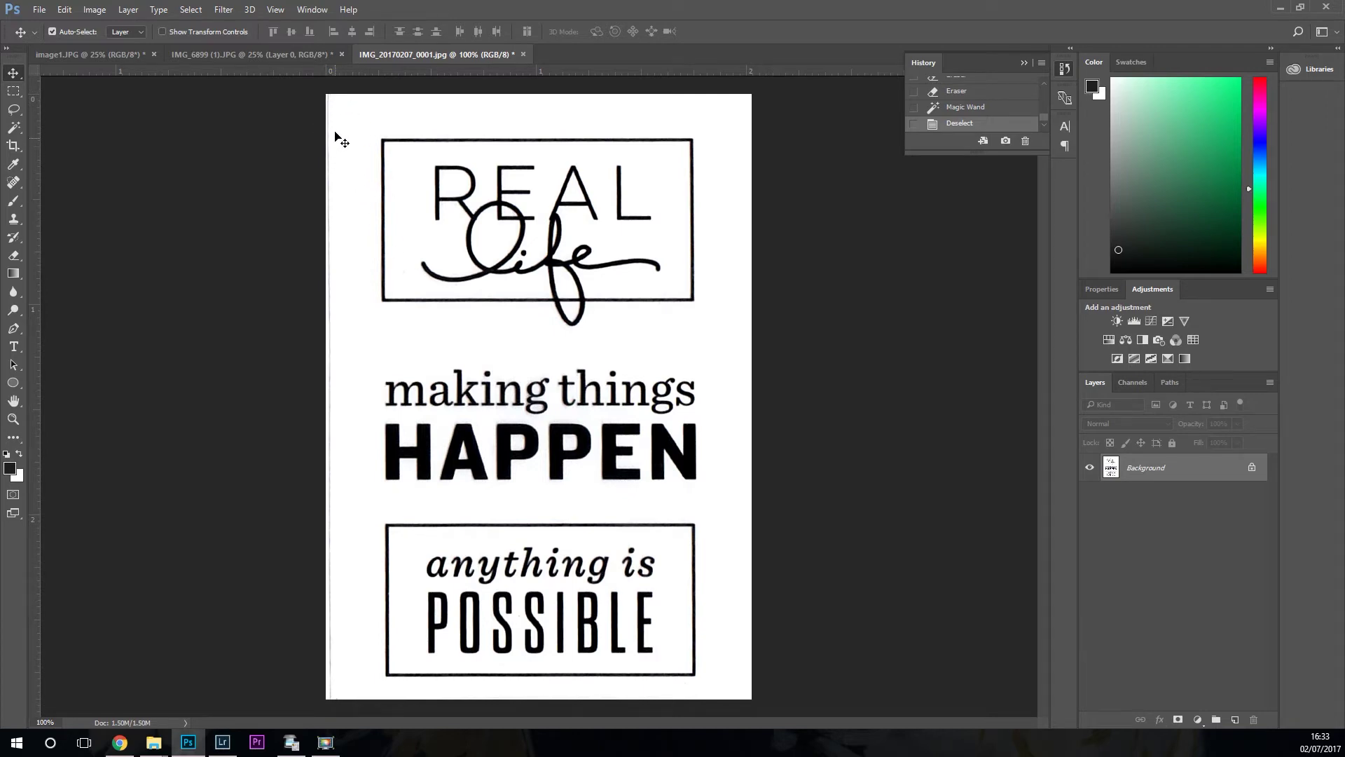
{"action": "left_click_drag", "start_coordinate": [343, 326], "coordinate": [339, 338]}
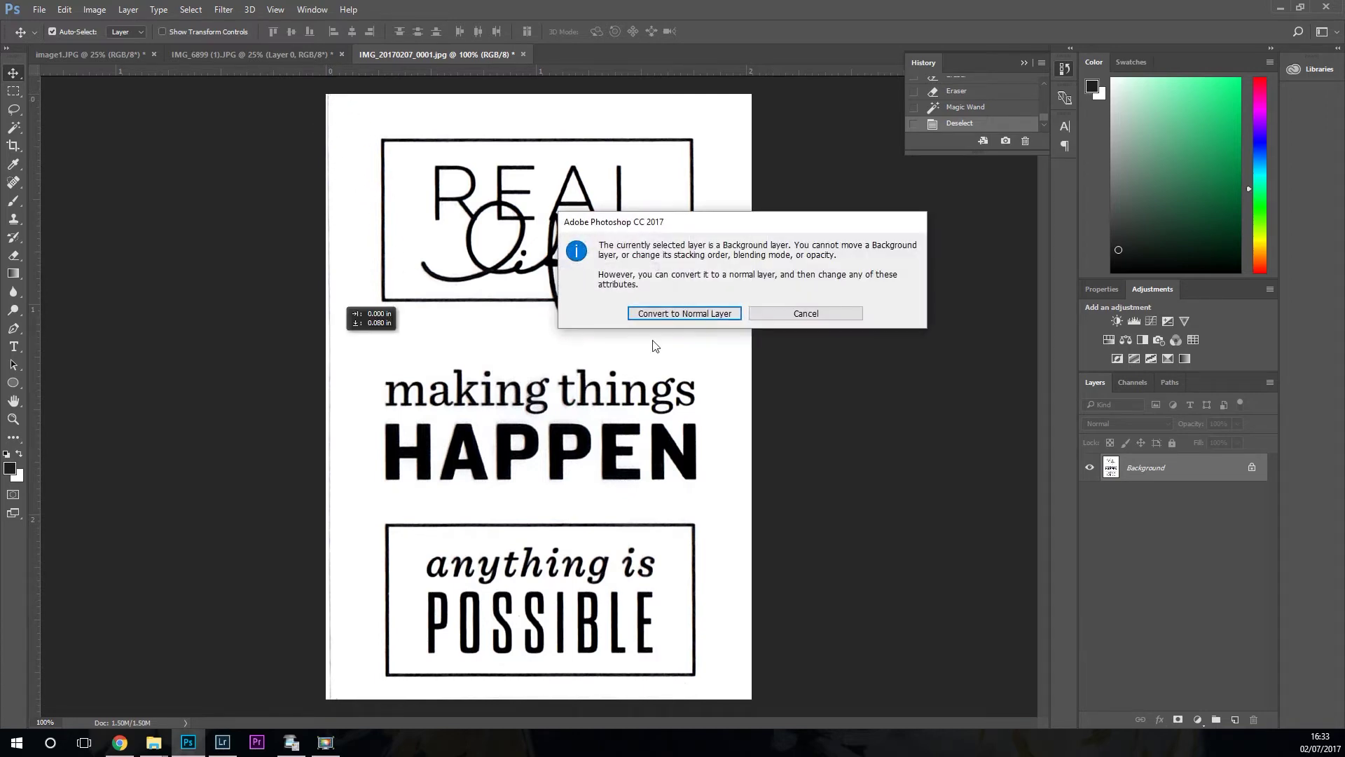
{"action": "left_click", "coordinate": [851, 317]}
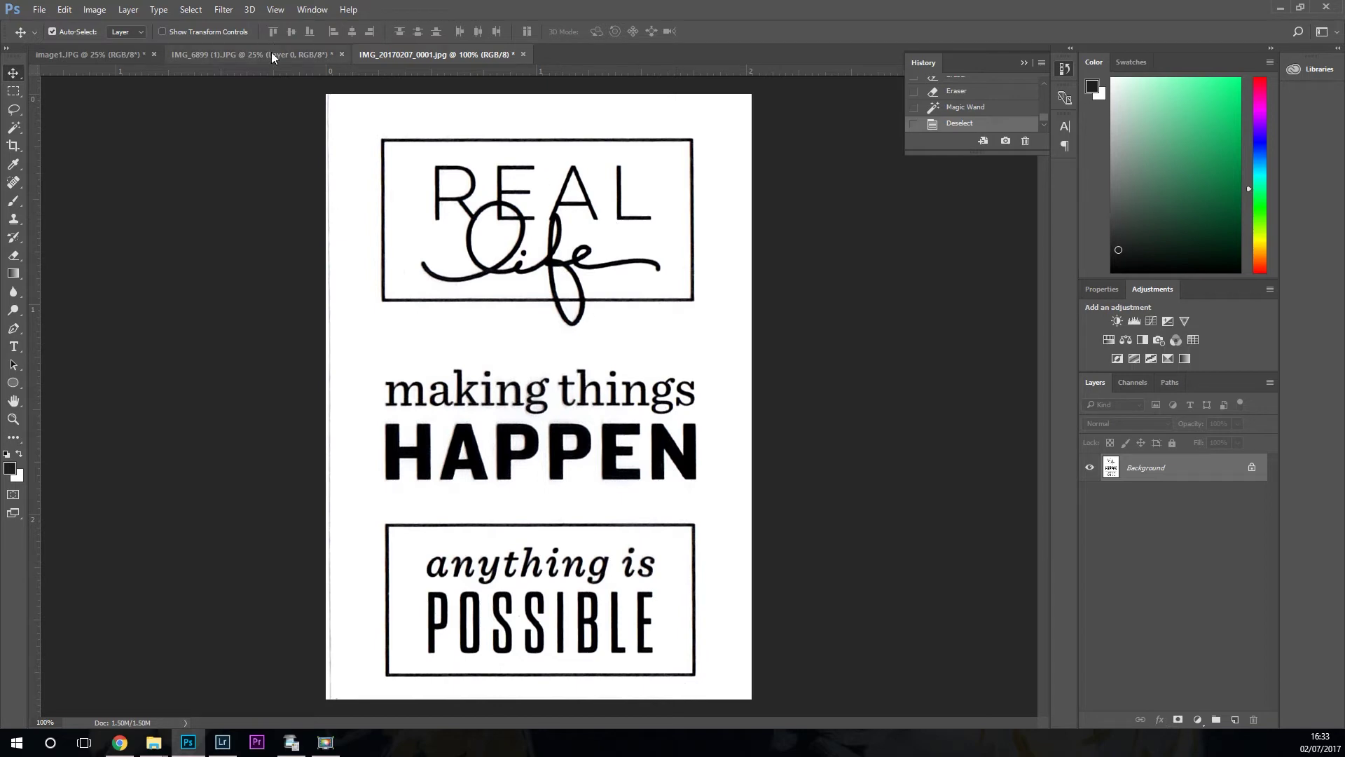
- In IMG_6899 (1).JPG, set the Levels input black point to 50 and white point to 175, and apply the correction
{"action": "left_click", "coordinate": [235, 56]}
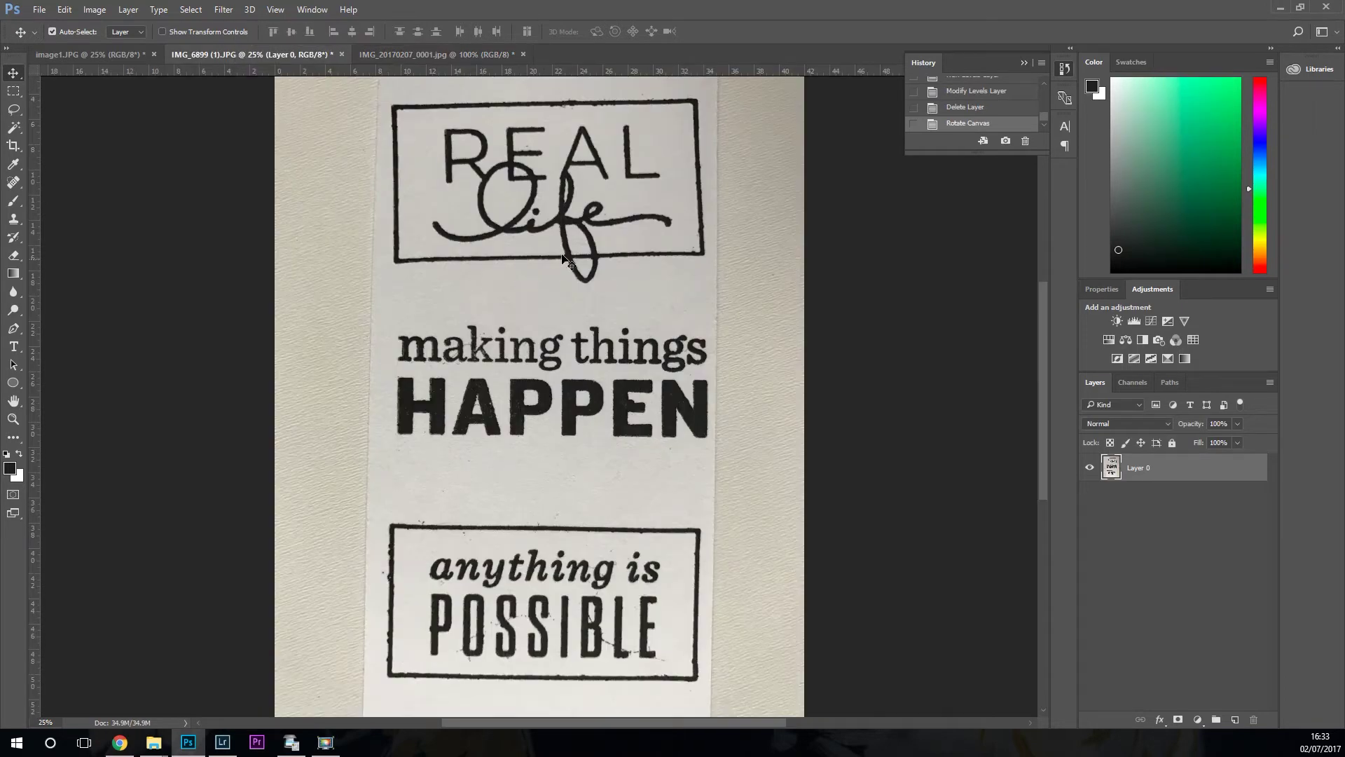
{"action": "key", "text": "ctrl+l"}
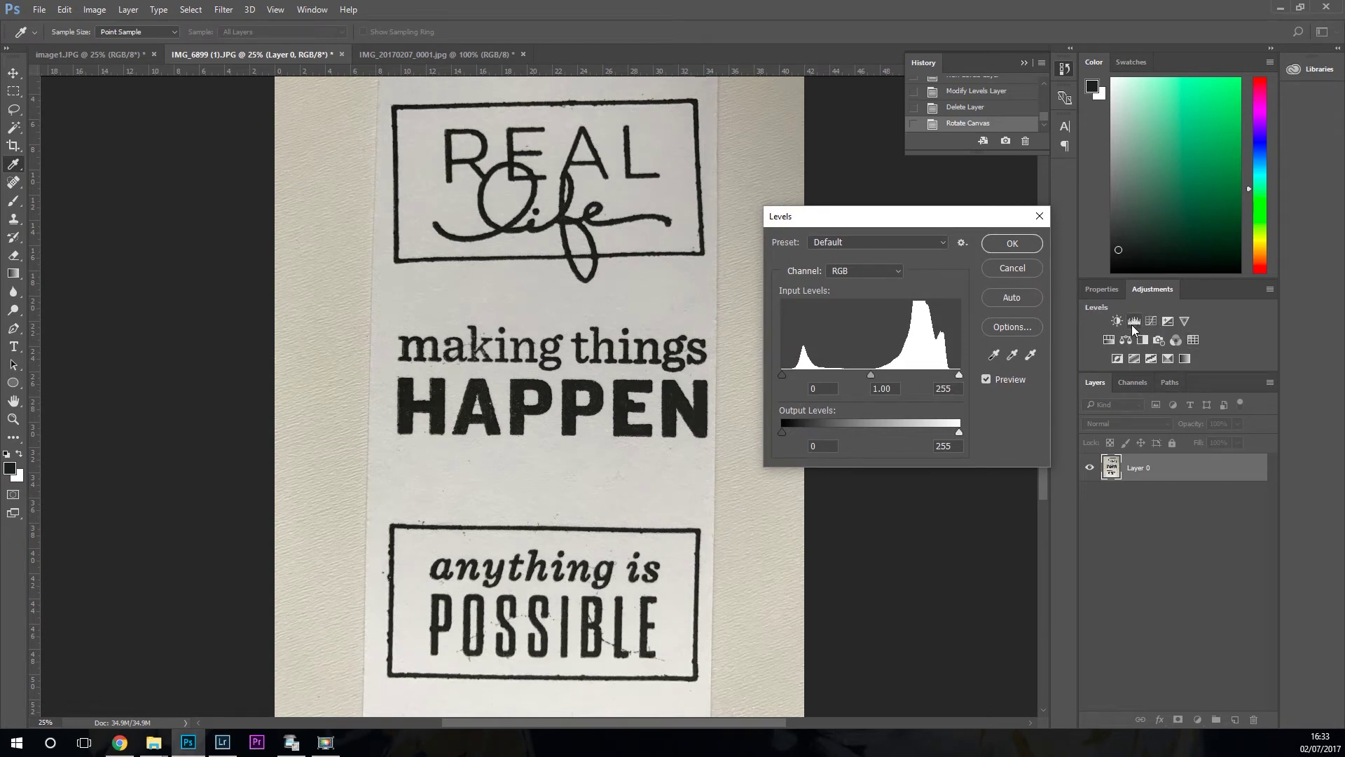
{"action": "left_click_drag", "start_coordinate": [959, 374], "coordinate": [910, 372]}
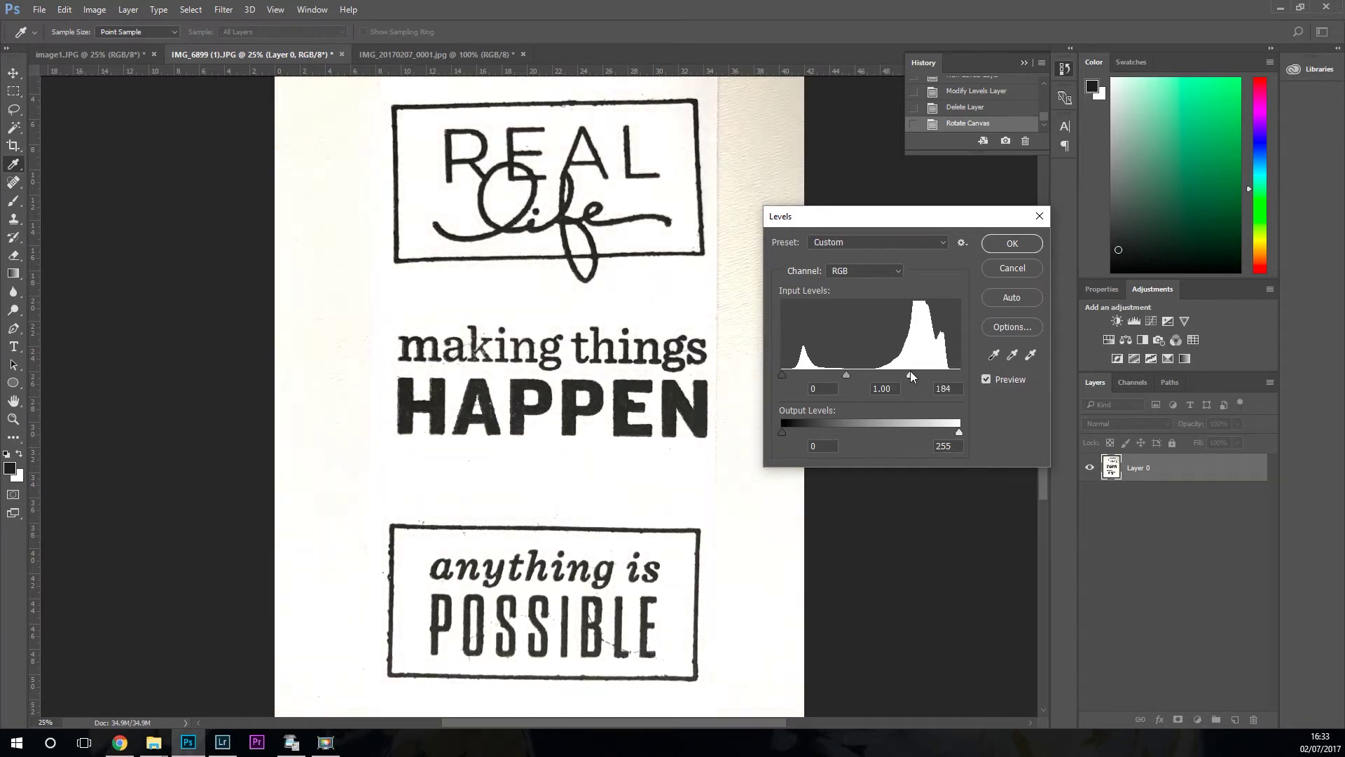
{"action": "left_click_drag", "start_coordinate": [782, 374], "coordinate": [815, 379]}
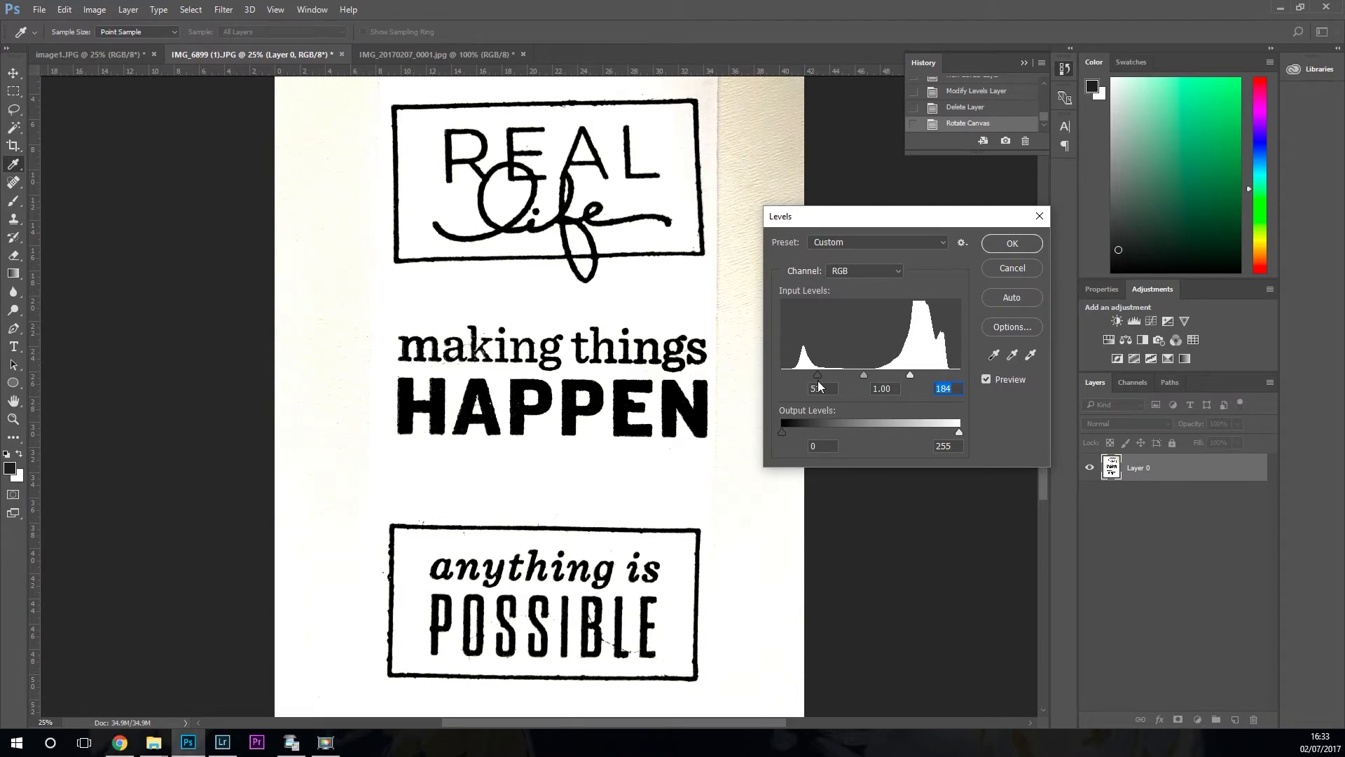
{"action": "left_click_drag", "start_coordinate": [910, 376], "coordinate": [901, 377]}
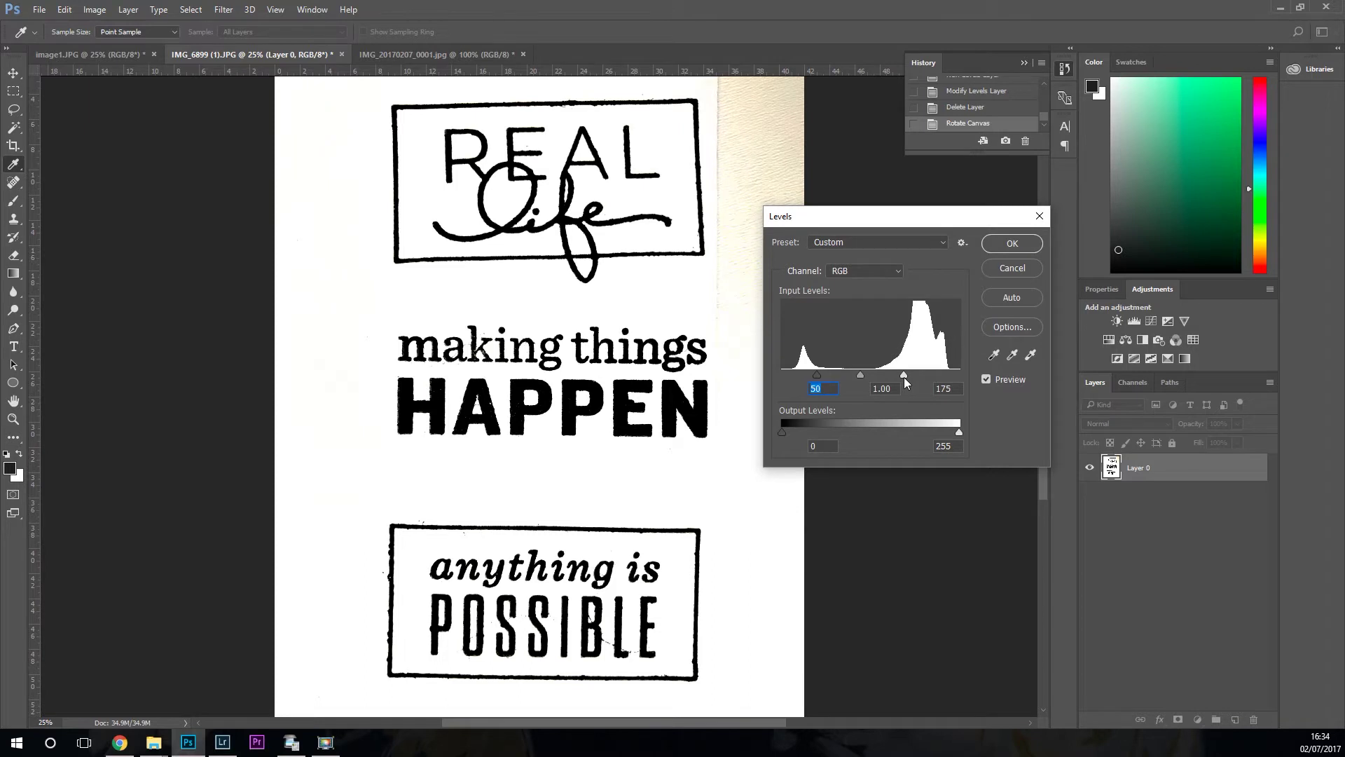
{"action": "key", "text": "Tab"}
{"action": "key", "text": "Tab"}
{"action": "key", "text": "ctrl+equal"}
{"action": "key", "text": "space"}
{"action": "left_click_drag", "start_coordinate": [346, 630], "coordinate": [416, 399]}
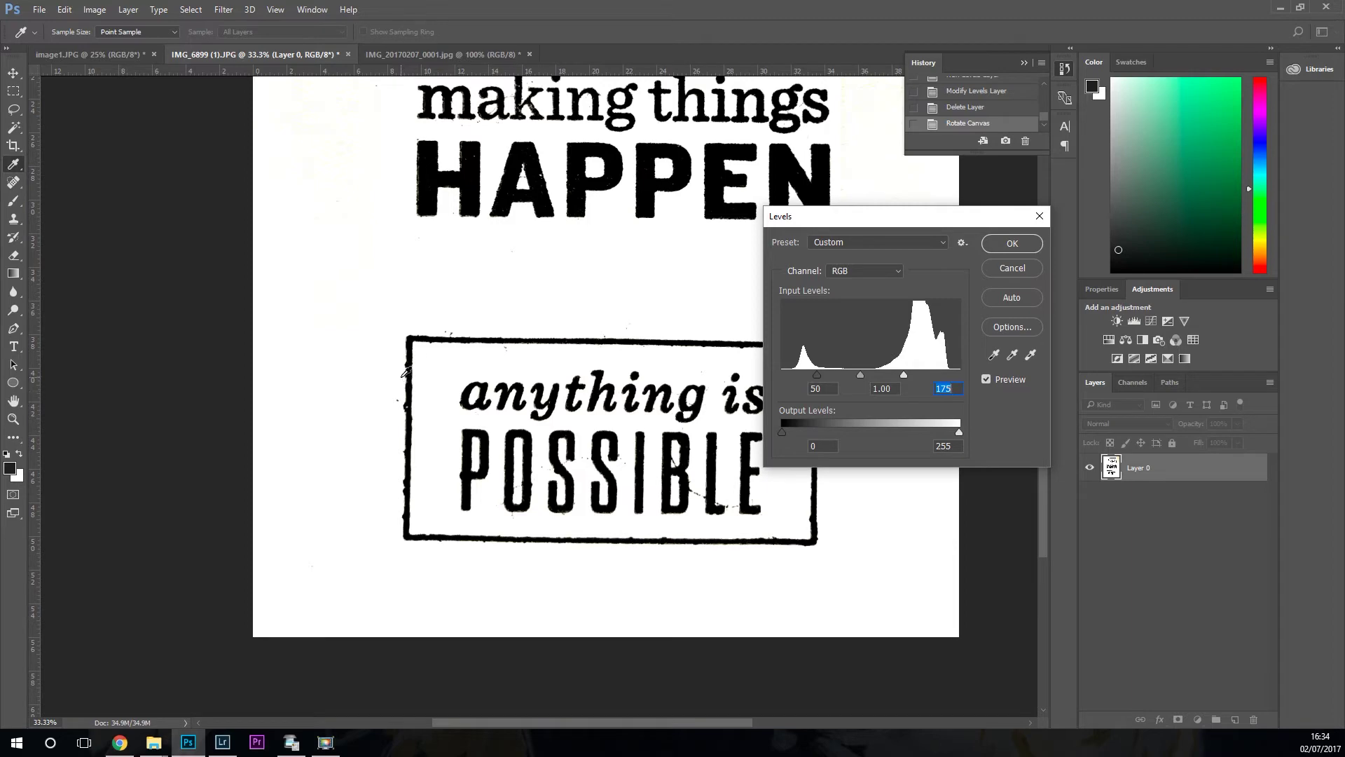
{"action": "left_click_drag", "start_coordinate": [552, 375], "coordinate": [542, 616]}
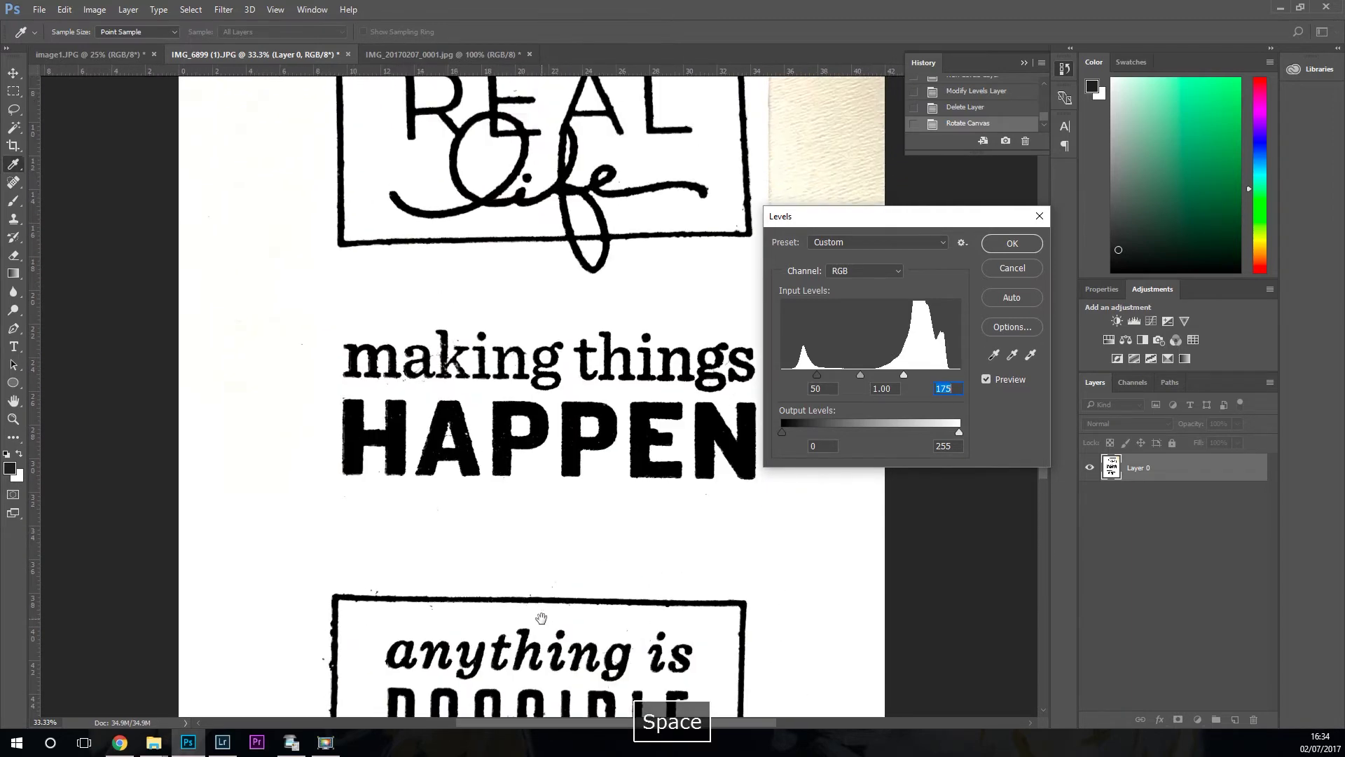
{"action": "left_click_drag", "start_coordinate": [651, 331], "coordinate": [601, 467]}
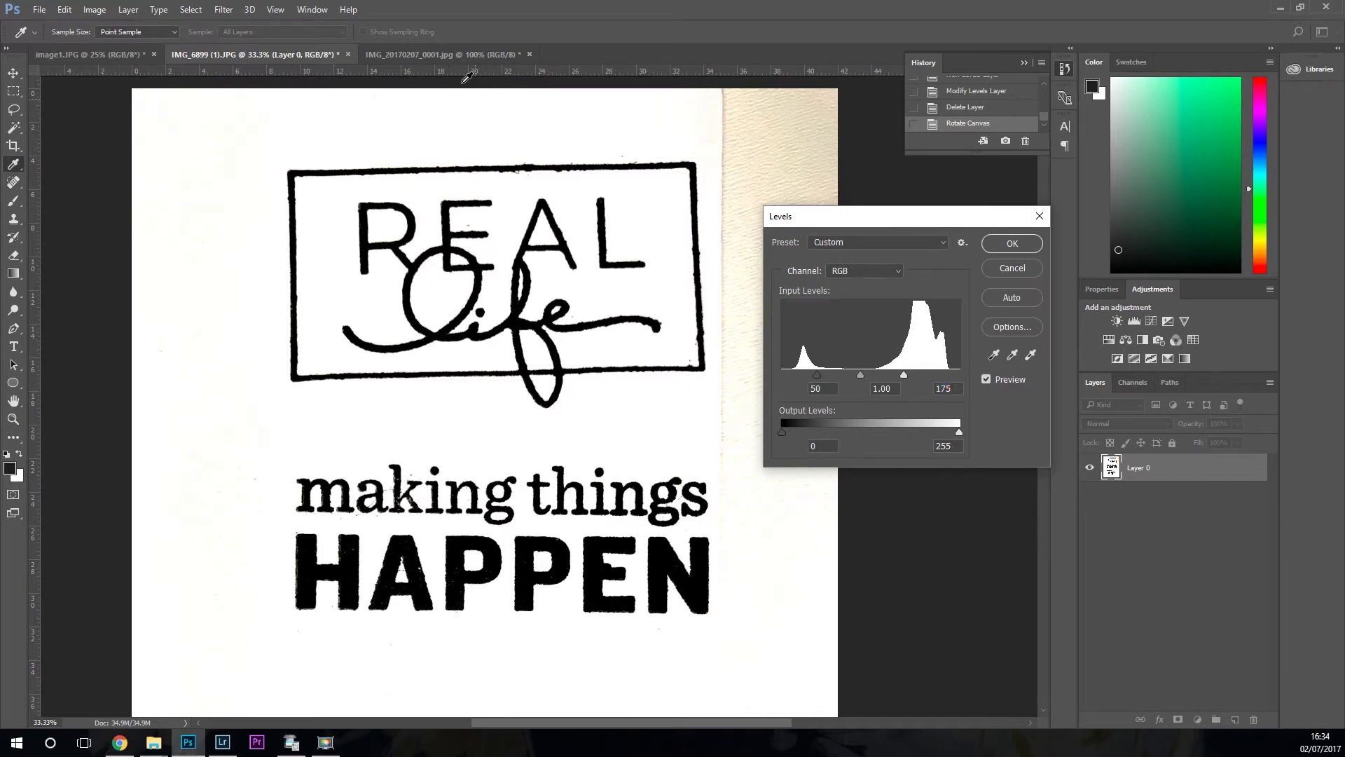
{"action": "left_click", "coordinate": [1016, 247]}
- Compare the corrected photo IMG_6899 (1).JPG with the cleaned scan IMG_20170207_0001.jpg, checking the lettering and background of each stamp
{"action": "left_click", "coordinate": [456, 56]}
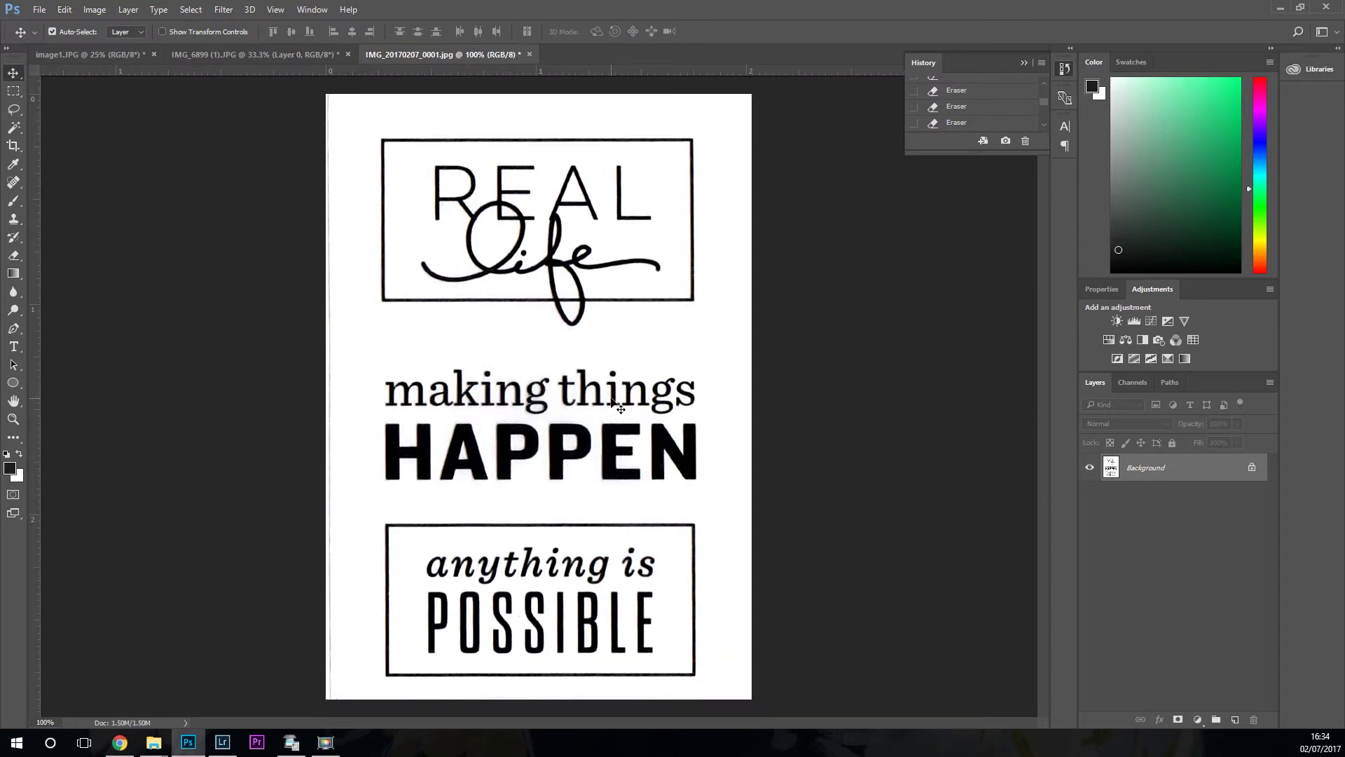
{"action": "left_click", "coordinate": [271, 56]}
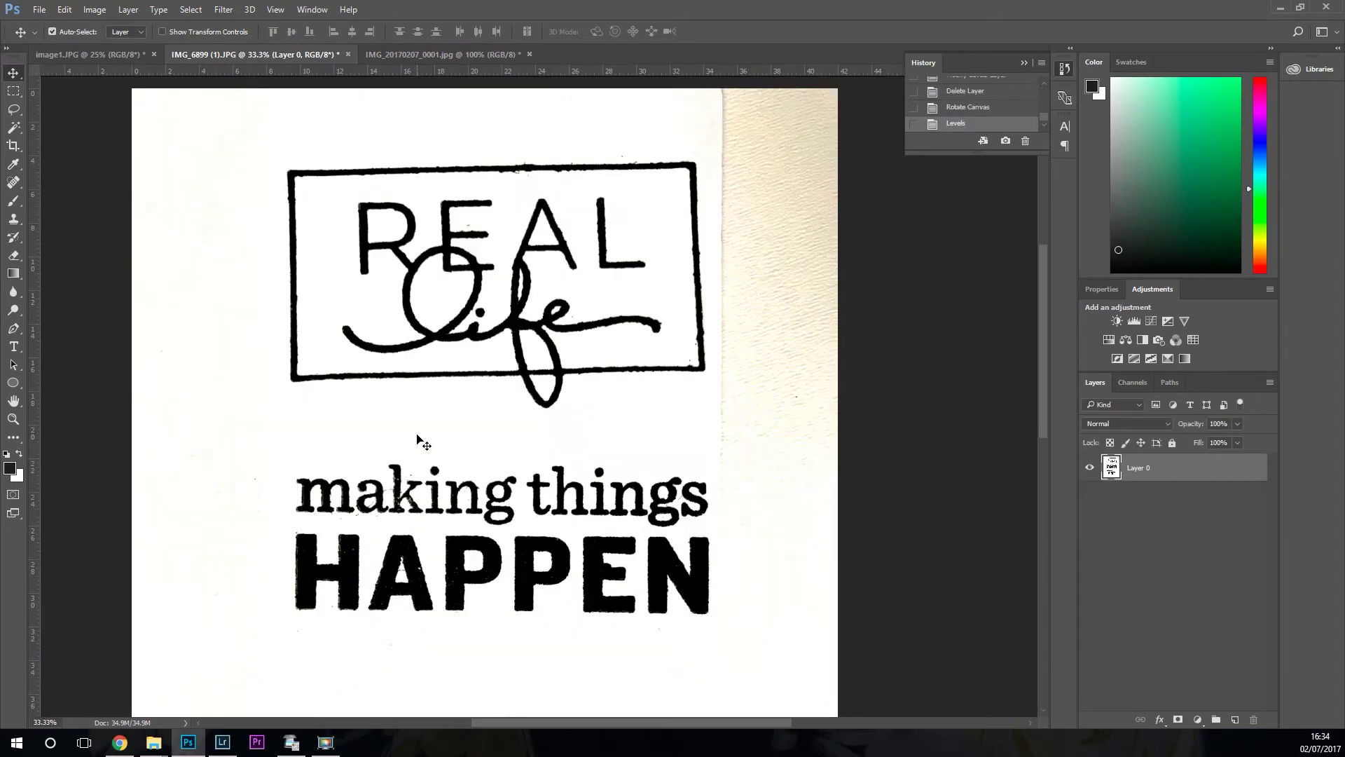
{"action": "left_click_drag", "start_coordinate": [538, 462], "coordinate": [604, 372]}
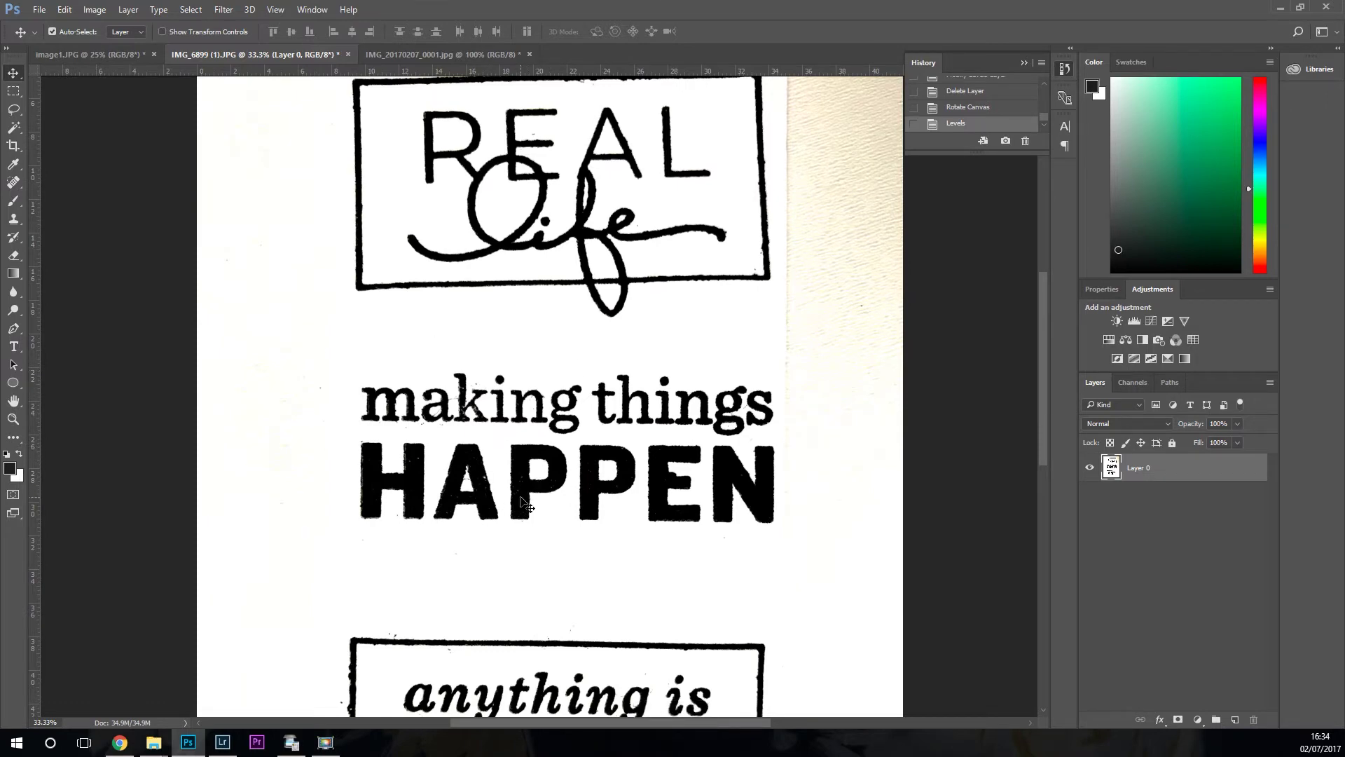
{"action": "key", "text": "ctrl+minus"}
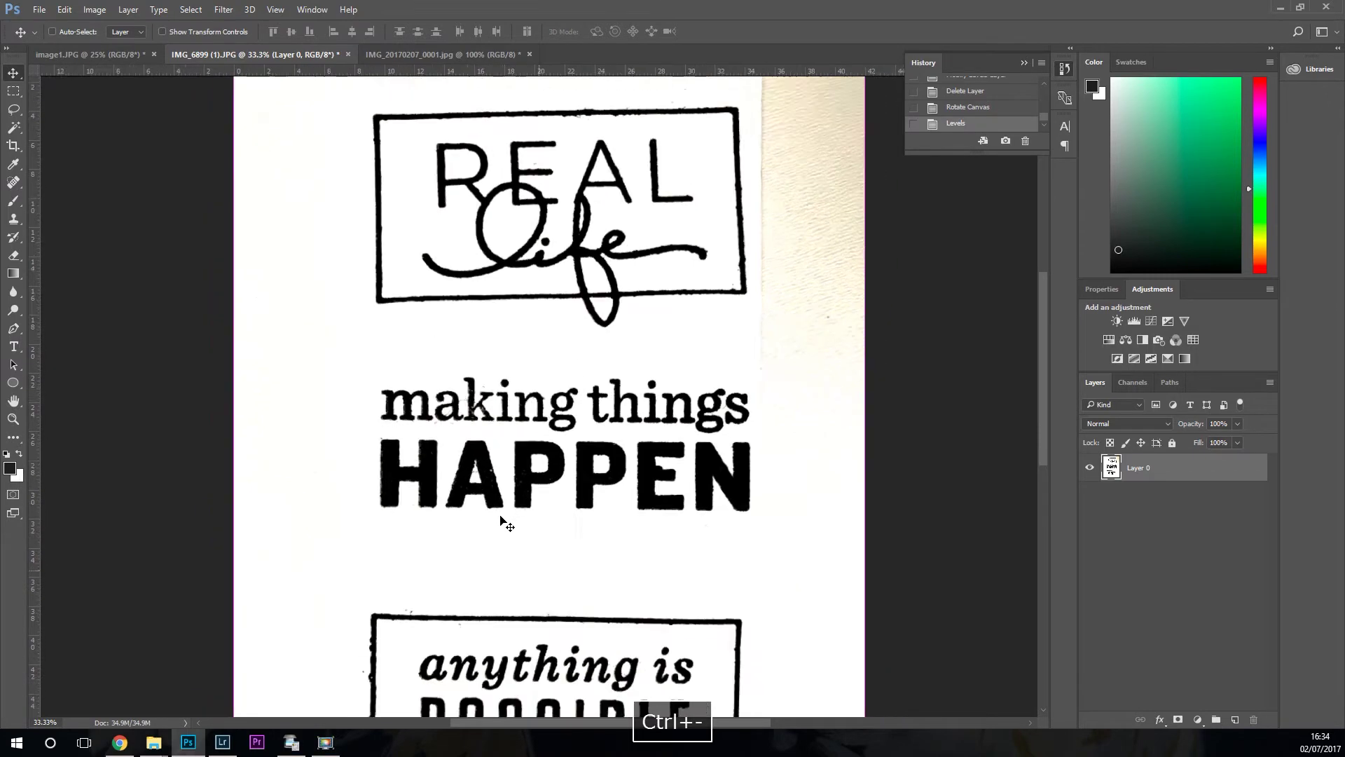
{"action": "key", "text": "ctrl+minus"}
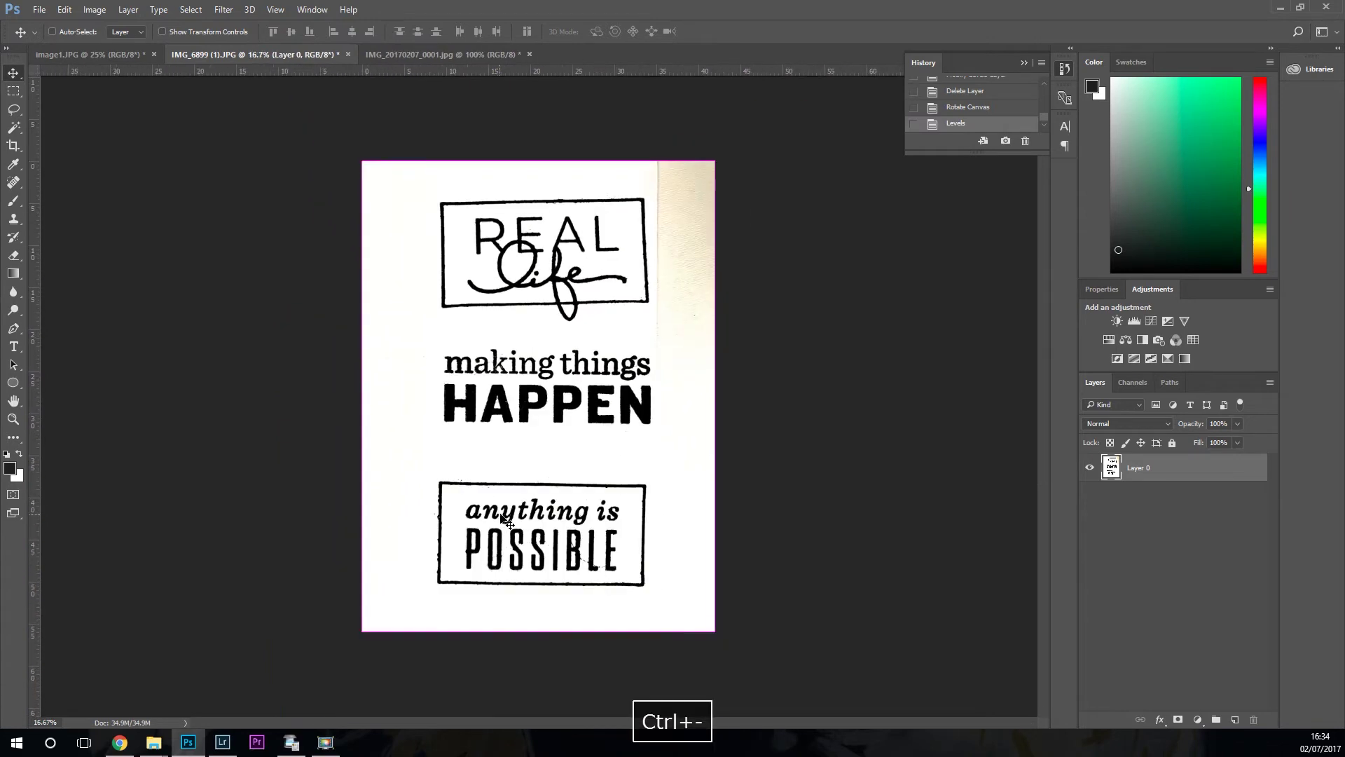
{"action": "key", "text": "ctrl+equal"}
{"action": "scroll", "coordinate": [787, 250], "scroll_direction": "up", "scroll_amount": 1}
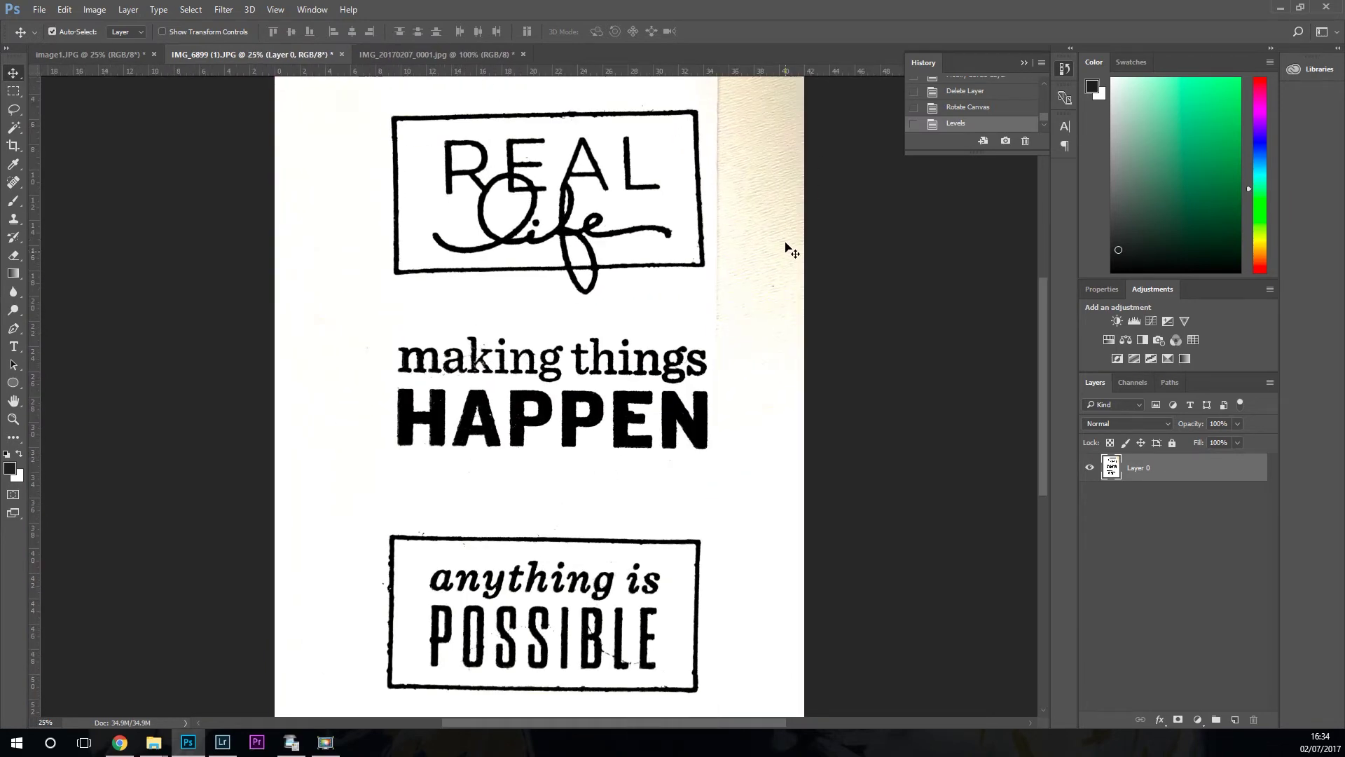
{"action": "scroll", "coordinate": [747, 214], "scroll_direction": "up", "scroll_amount": 3}
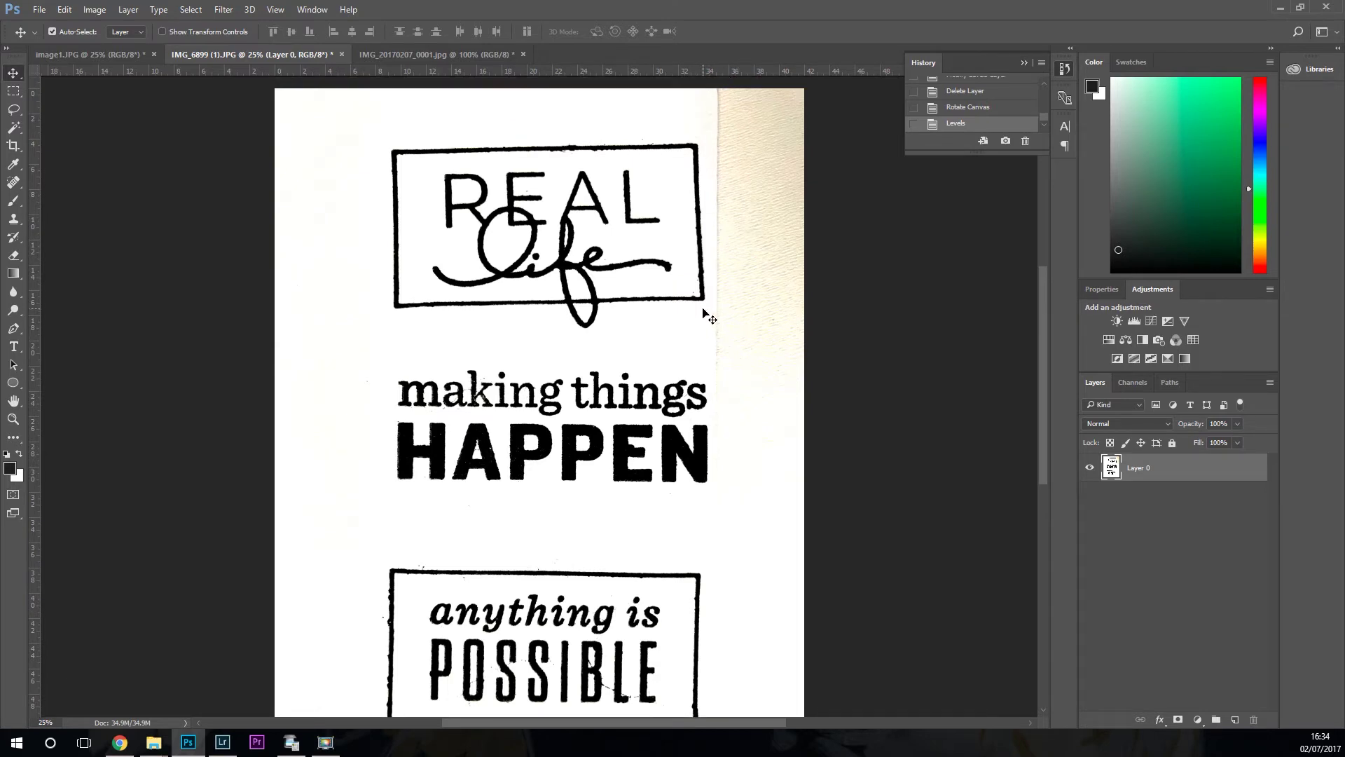
{"action": "scroll", "coordinate": [665, 404], "scroll_direction": "down", "scroll_amount": 6}
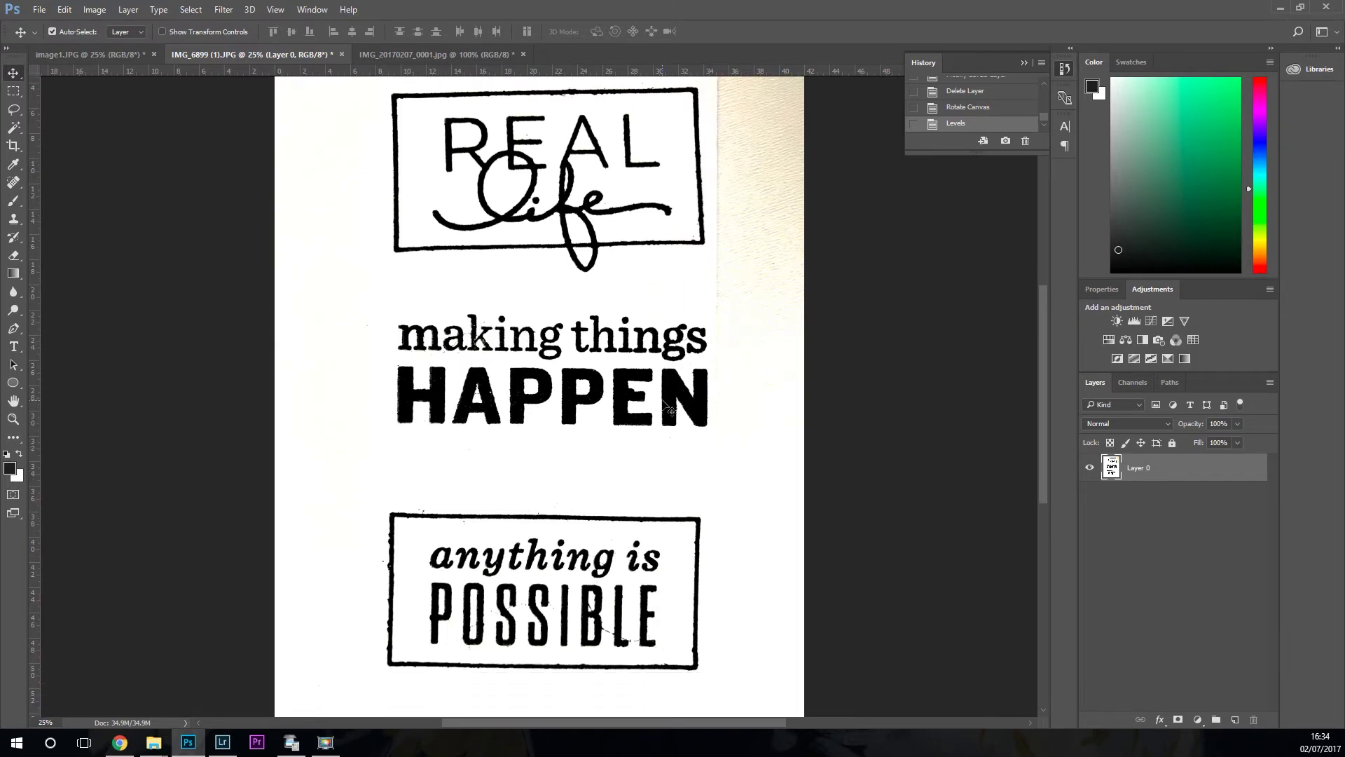
- Erase the specks just outside the left edge of the anything is POSSIBLE frame with the 20 px Eraser
{"action": "key", "text": "ctrl+plus"}
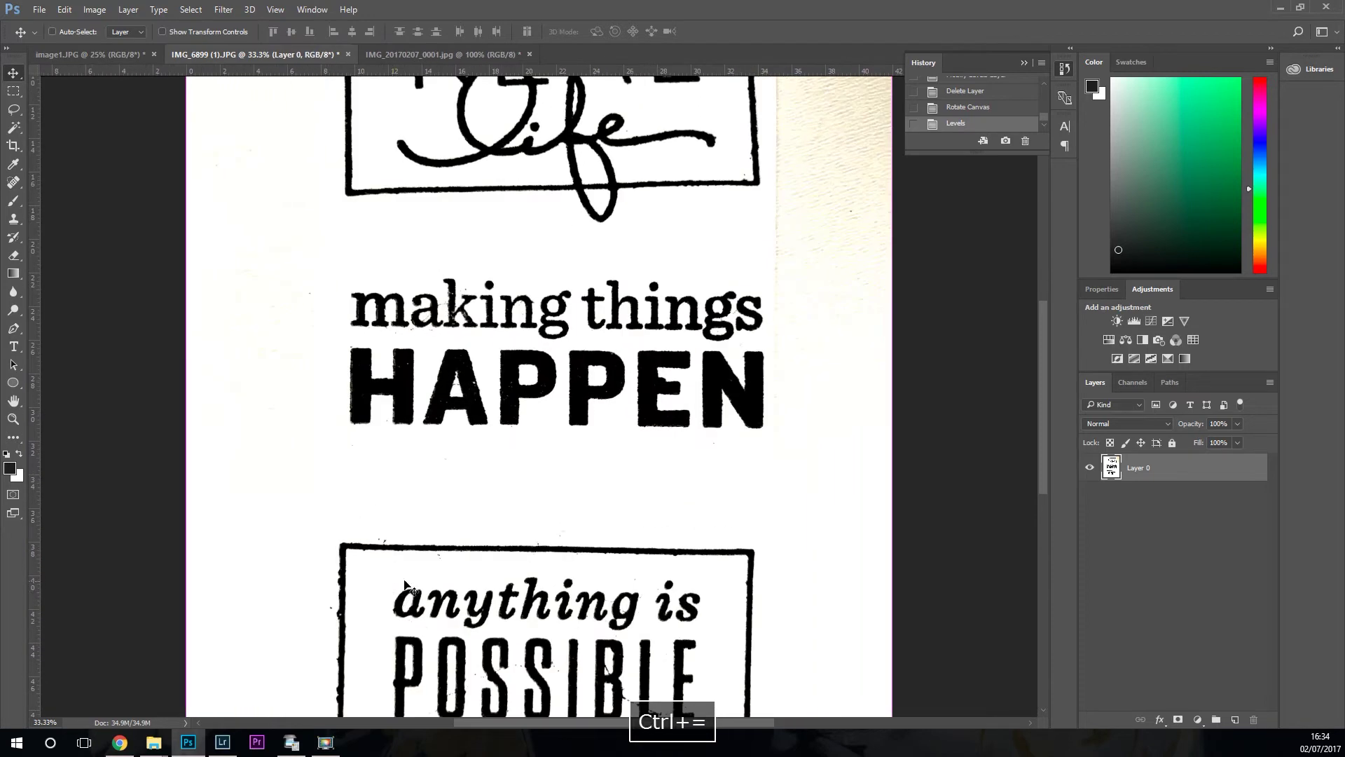
{"action": "key", "text": "space"}
{"action": "left_click_drag", "start_coordinate": [444, 490], "coordinate": [535, 325]}
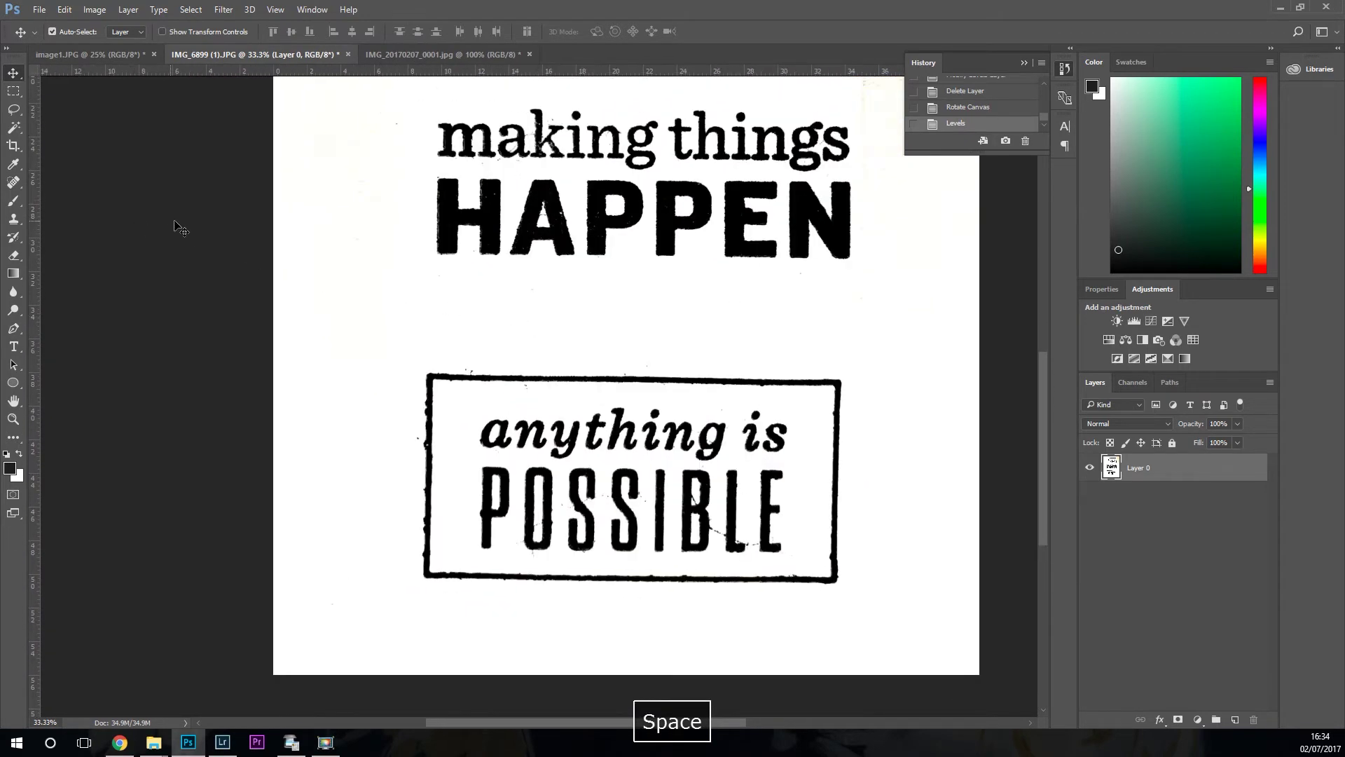
{"action": "left_click", "coordinate": [20, 258]}
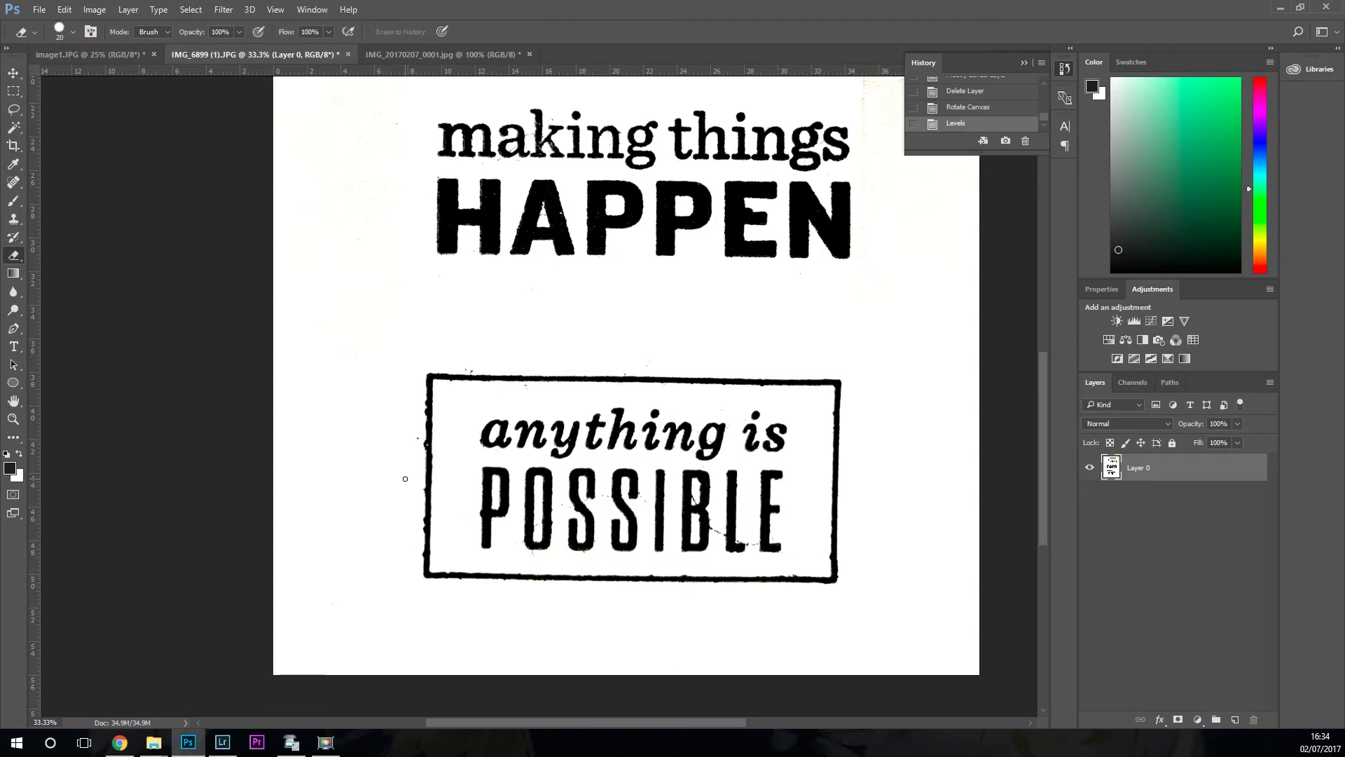
{"action": "key", "text": "ctrl+equal"}
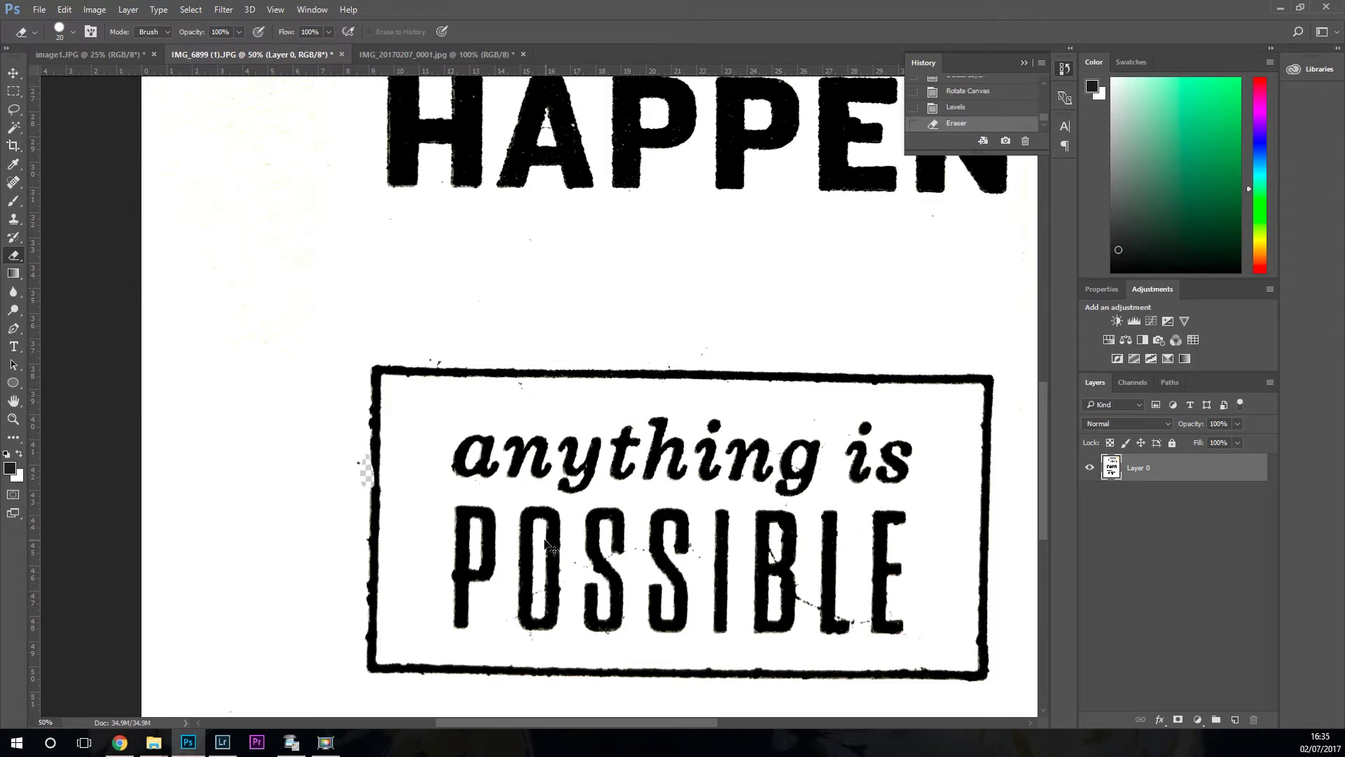
{"action": "key", "text": "ctrl+z"}
{"action": "left_click_drag", "start_coordinate": [366, 474], "coordinate": [366, 483]}
{"action": "left_click_drag", "start_coordinate": [365, 412], "coordinate": [365, 425]}
- Enlarge the Eraser to 70 px and clear a strip along the outer left edge of the anything is POSSIBLE frame
{"action": "key", "text": "bracketright"}
{"action": "key", "text": "bracketright"}
{"action": "key", "text": "bracketright"}
{"action": "key", "text": "bracketright"}
{"action": "left_click_drag", "start_coordinate": [360, 399], "coordinate": [358, 553]}
{"action": "key", "text": "ctrl+shift+z"}
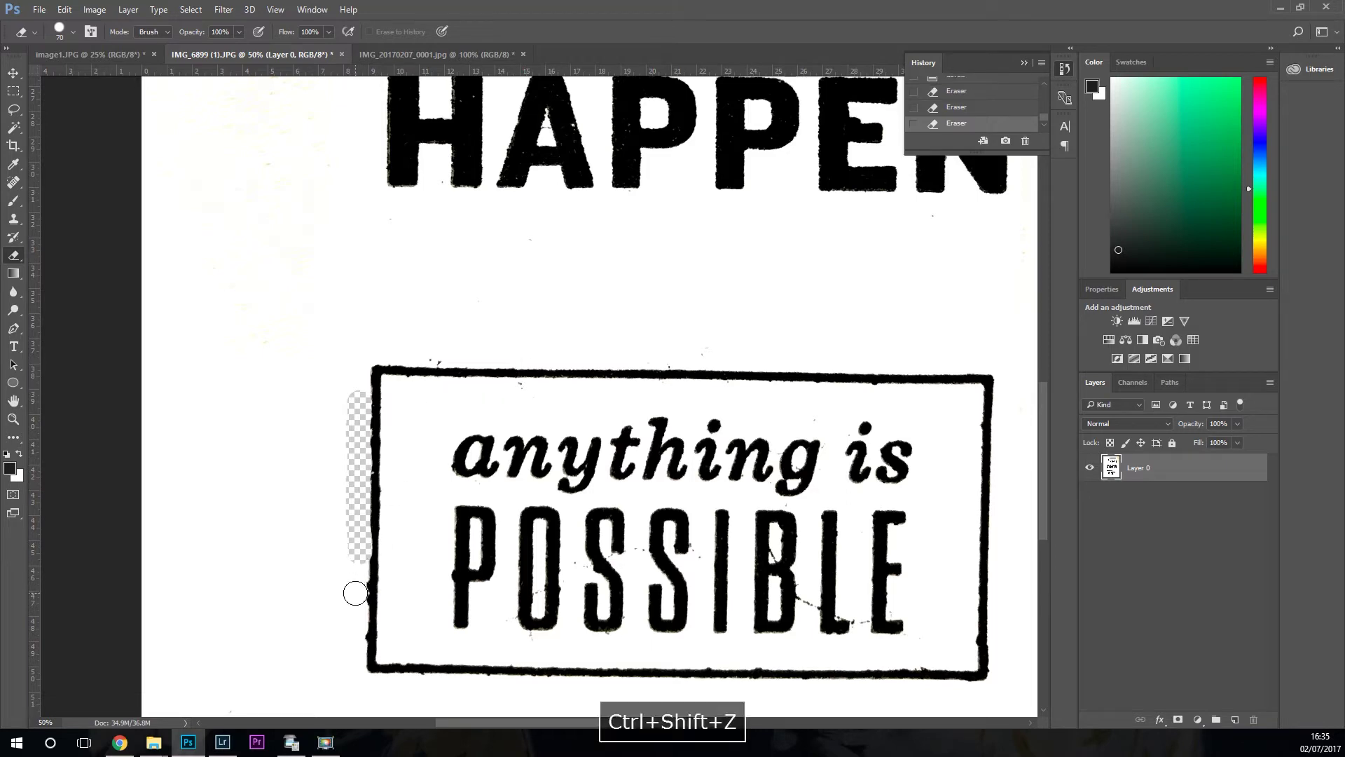
{"action": "left_click_drag", "start_coordinate": [357, 583], "coordinate": [355, 648]}
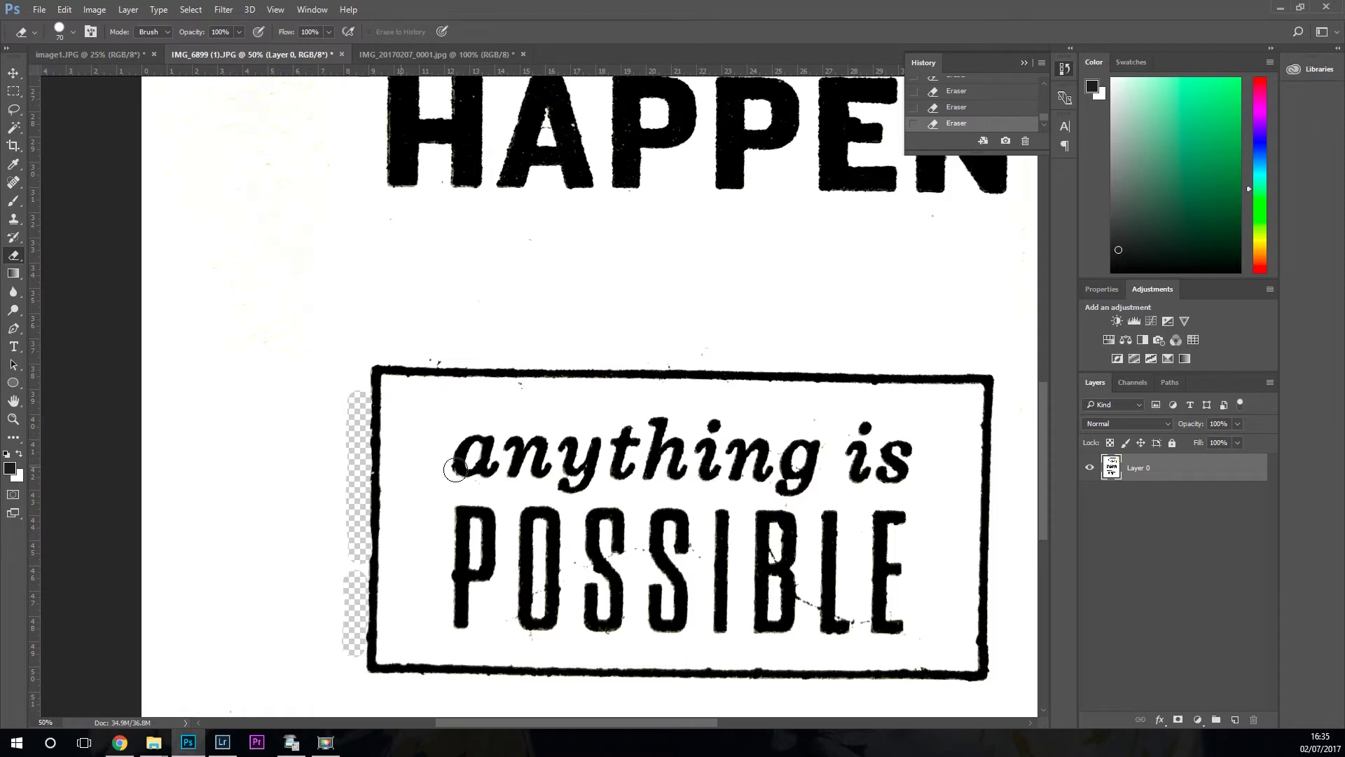
- Erase the specks above the anything is POSSIBLE frame and below the word HAPPEN with the 70 px Eraser
{"action": "left_click_drag", "start_coordinate": [433, 354], "coordinate": [445, 352]}
{"action": "left_click_drag", "start_coordinate": [732, 350], "coordinate": [652, 351]}
{"action": "left_click", "coordinate": [539, 242]}
{"action": "left_click_drag", "start_coordinate": [924, 211], "coordinate": [947, 229]}
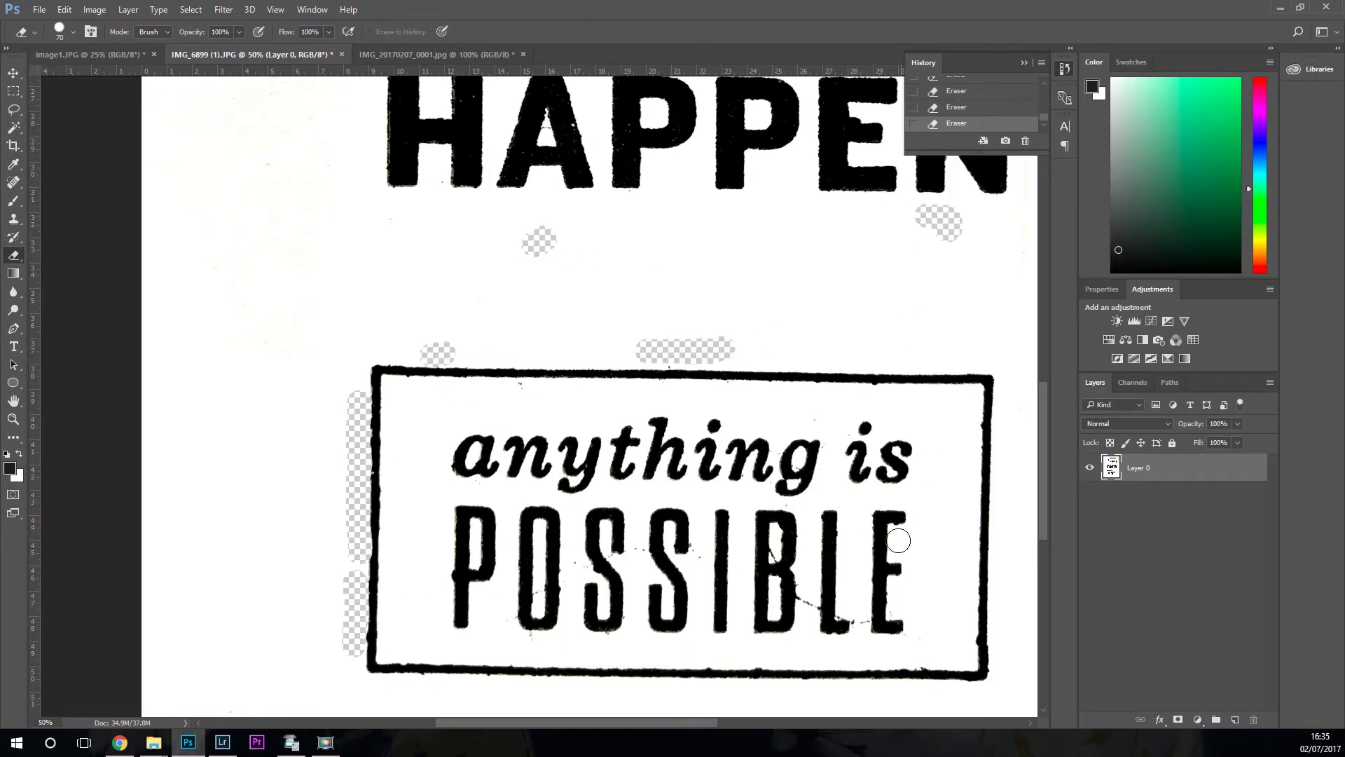
- Reduce the Eraser to 50 px and erase the stray lines between the B, L and E of POSSIBLE
{"action": "key", "text": "bracketleft"}
{"action": "key", "text": "bracketleft"}
{"action": "mouse_move", "coordinate": [804, 604]}
{"action": "left_mouse_down"}
{"action": "mouse_move", "coordinate": [861, 613]}
{"action": "mouse_move", "coordinate": [863, 629]}
{"action": "left_mouse_up"}
- Reduce the Eraser to 30 px and erase the specks inside the B and around the S letters of POSSIBLE
{"action": "key", "text": "bracketleft"}
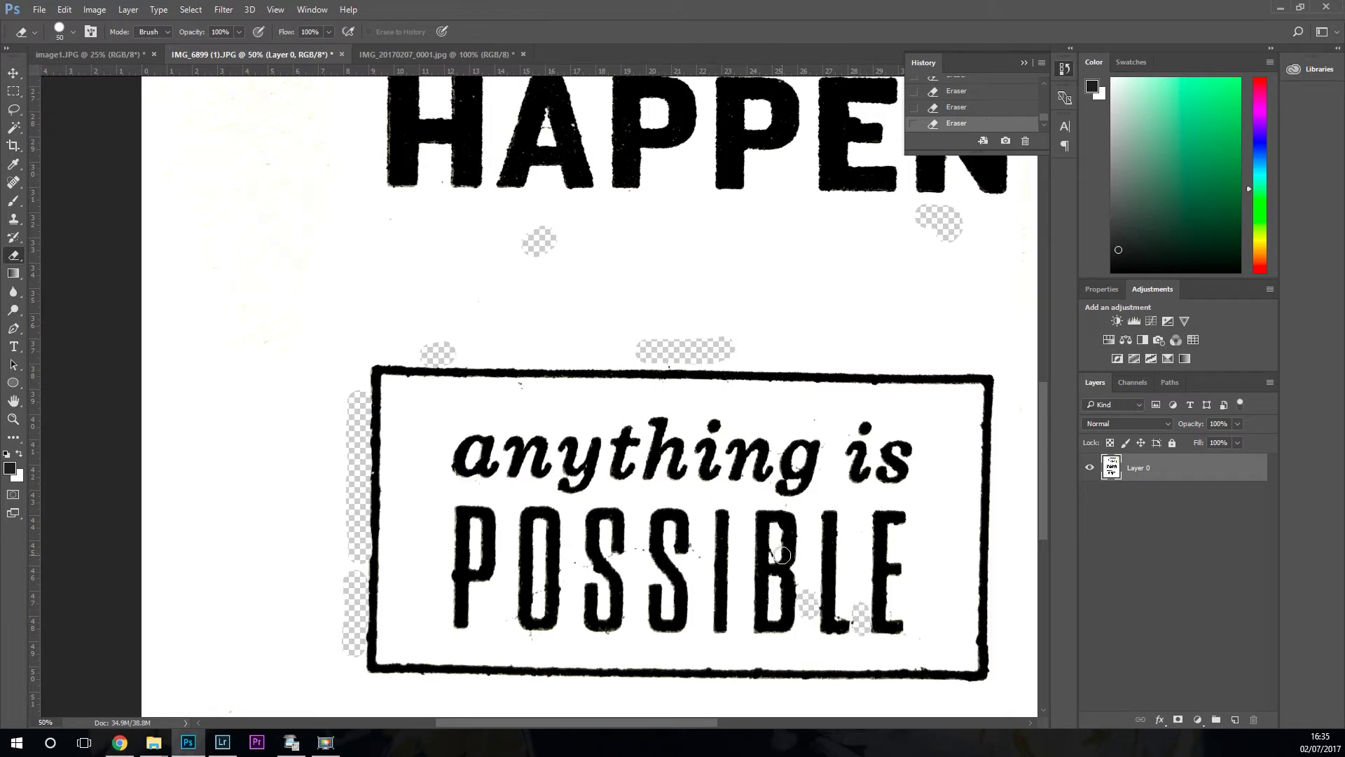
{"action": "mouse_move", "coordinate": [774, 548]}
{"action": "left_mouse_down"}
{"action": "mouse_move", "coordinate": [774, 537]}
{"action": "mouse_move", "coordinate": [696, 544]}
{"action": "left_mouse_up"}
{"action": "key", "text": "ctrl+z"}
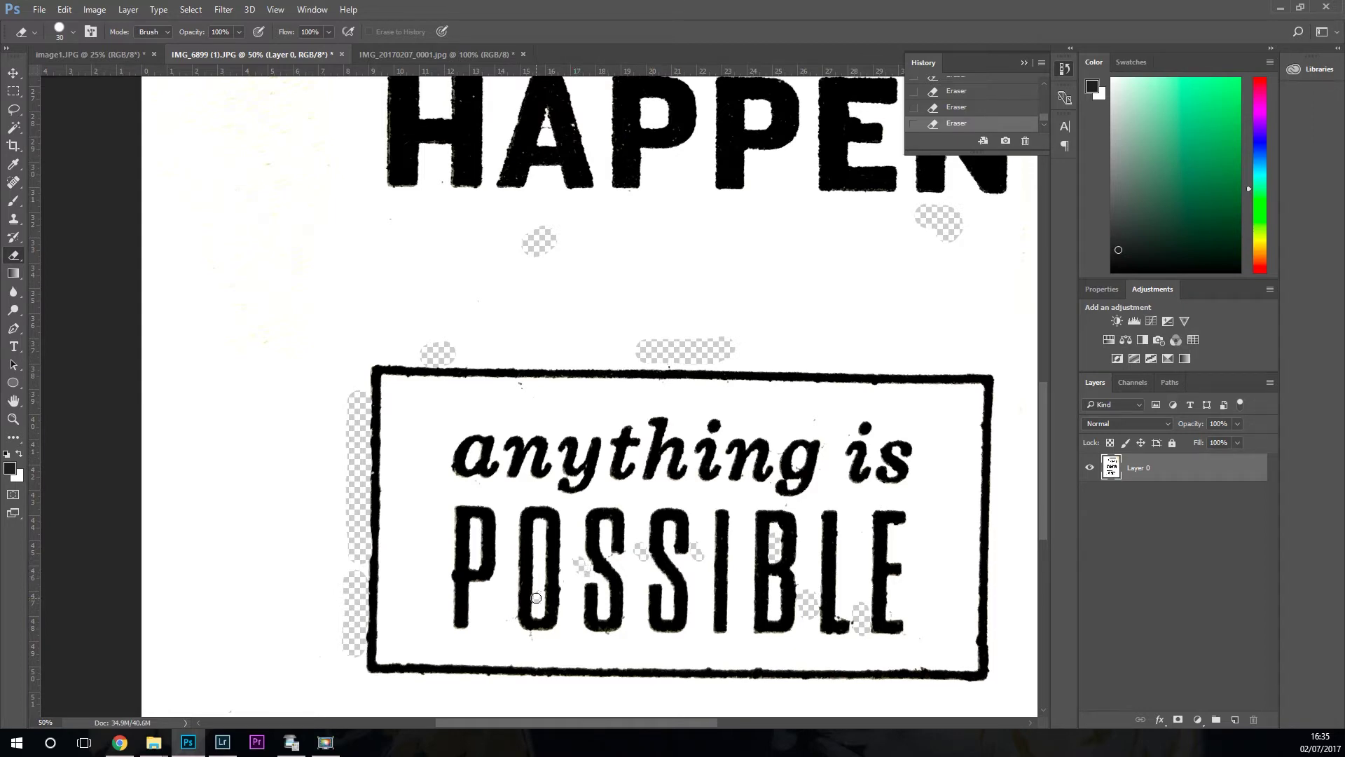
- Undo and redo the last Eraser stroke inside the O of POSSIBLE
{"action": "key", "text": "ctrl+z"}
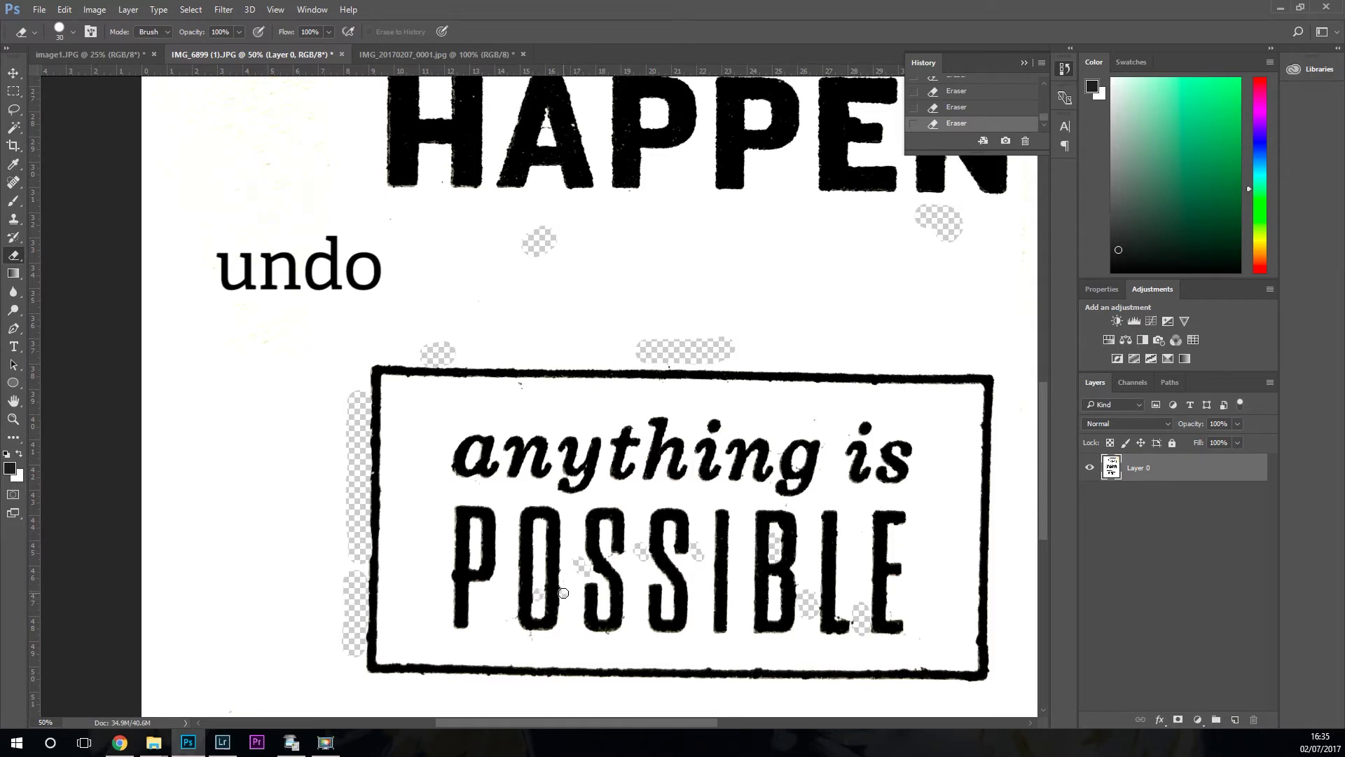
{"action": "key", "text": "ctrl+z"}
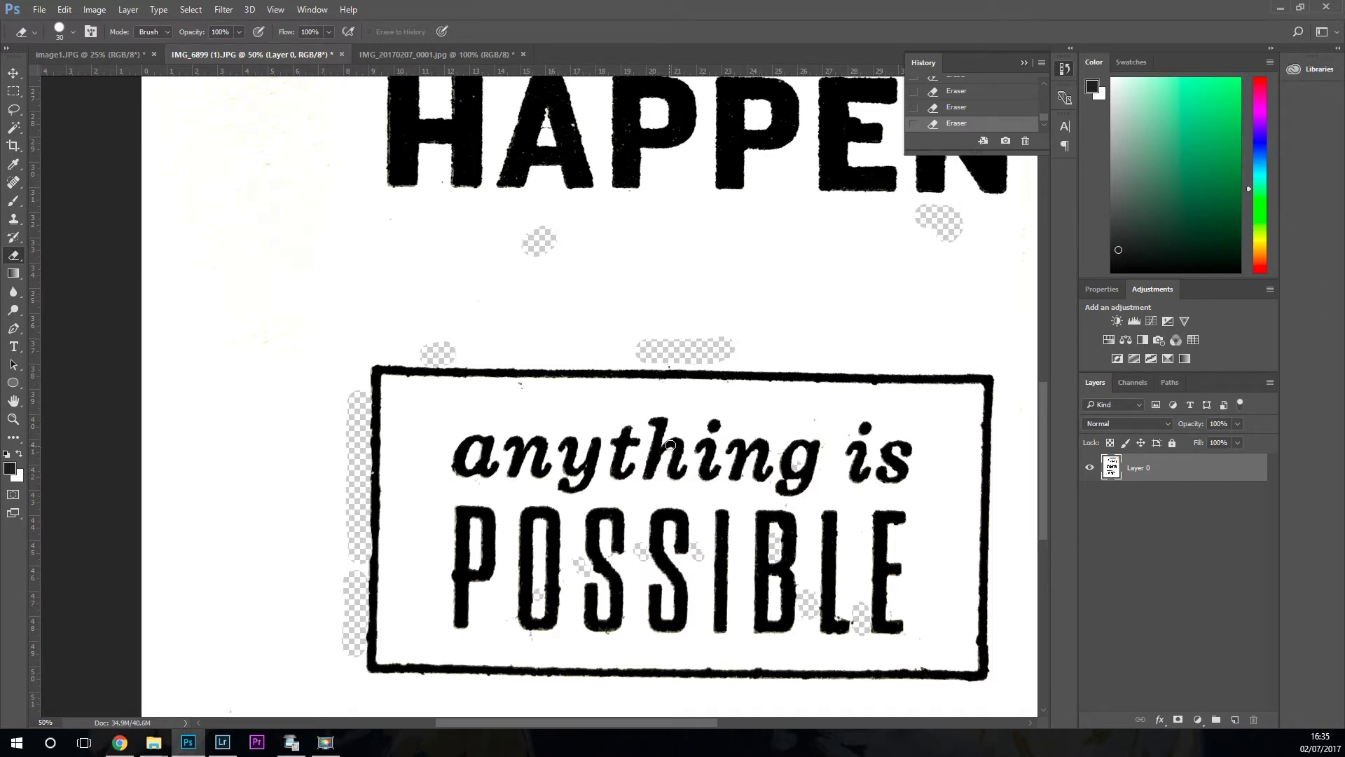
- Erase the specks below the word making and beside the E of REAL with the 30 px Eraser
{"action": "key", "text": "space"}
{"action": "mouse_move", "coordinate": [817, 322]}
{"action": "left_mouse_down"}
{"action": "mouse_move", "coordinate": [796, 544]}
{"action": "mouse_move", "coordinate": [769, 458]}
{"action": "mouse_move", "coordinate": [761, 507]}
{"action": "left_mouse_up"}
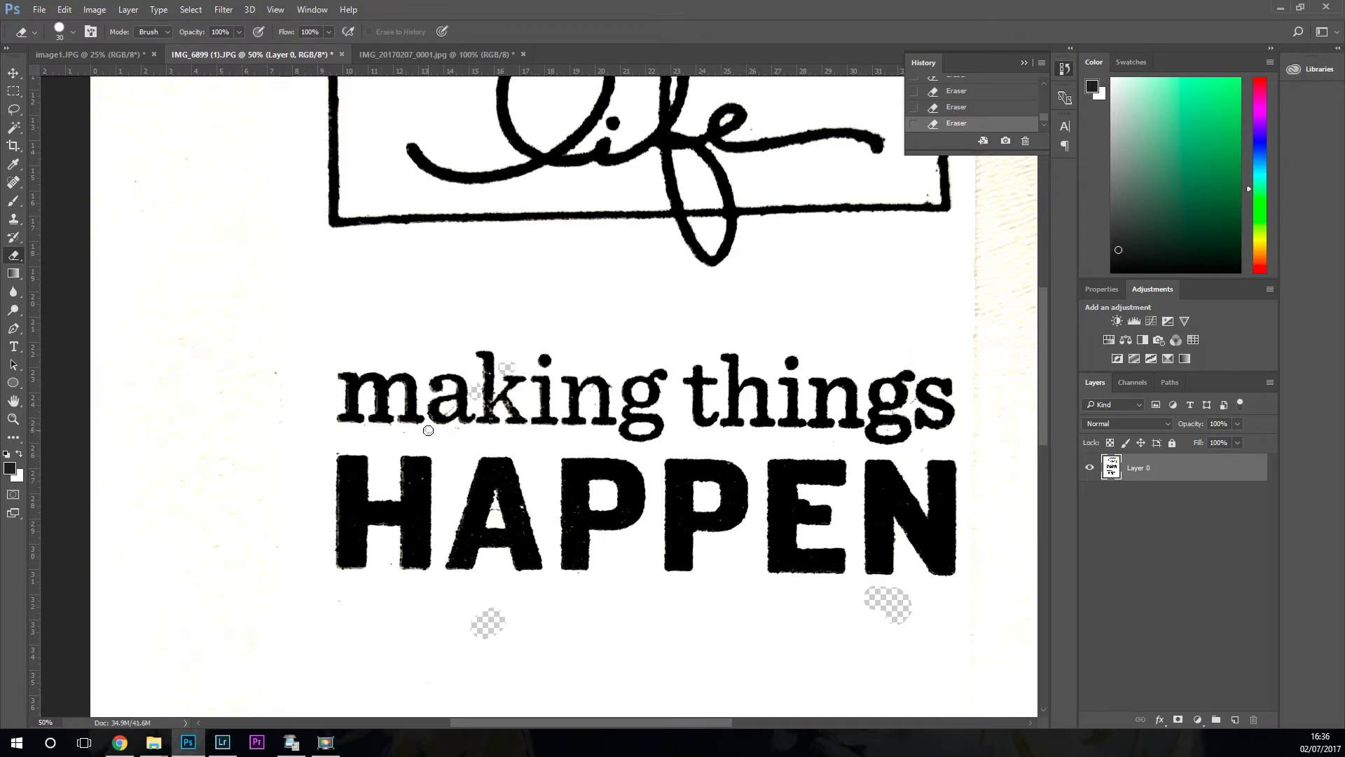
{"action": "left_click", "coordinate": [458, 432]}
{"action": "key", "text": "space"}
{"action": "left_click_drag", "start_coordinate": [571, 360], "coordinate": [591, 619]}
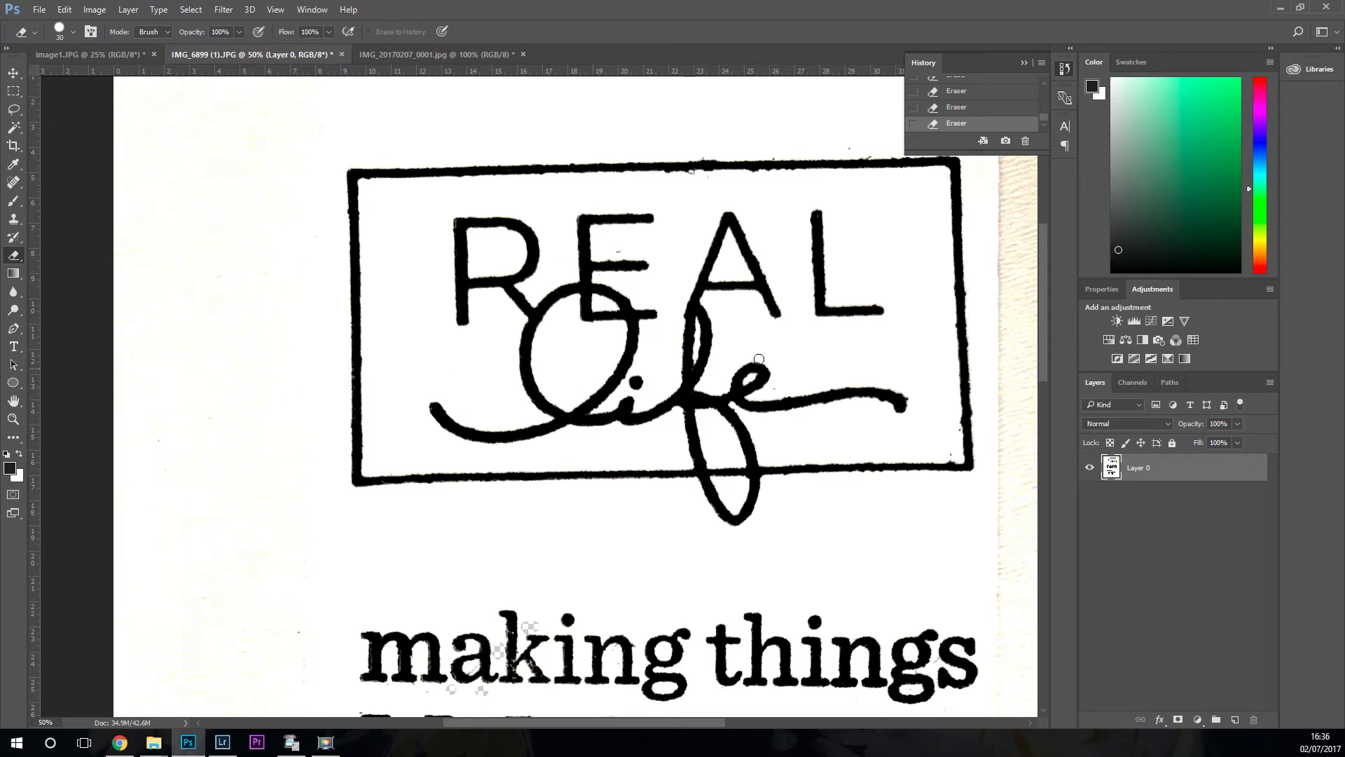
{"action": "key", "text": "space"}
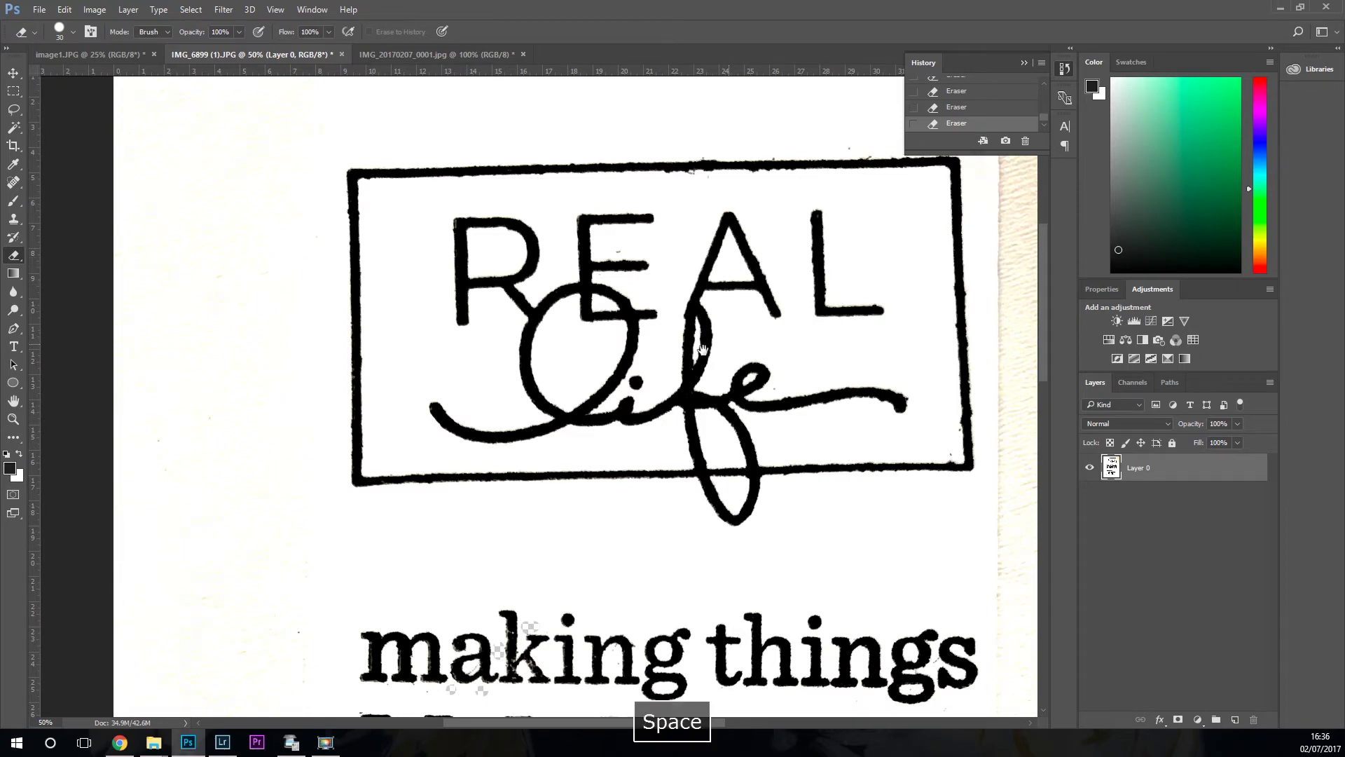
{"action": "left_click_drag", "start_coordinate": [730, 343], "coordinate": [585, 347]}
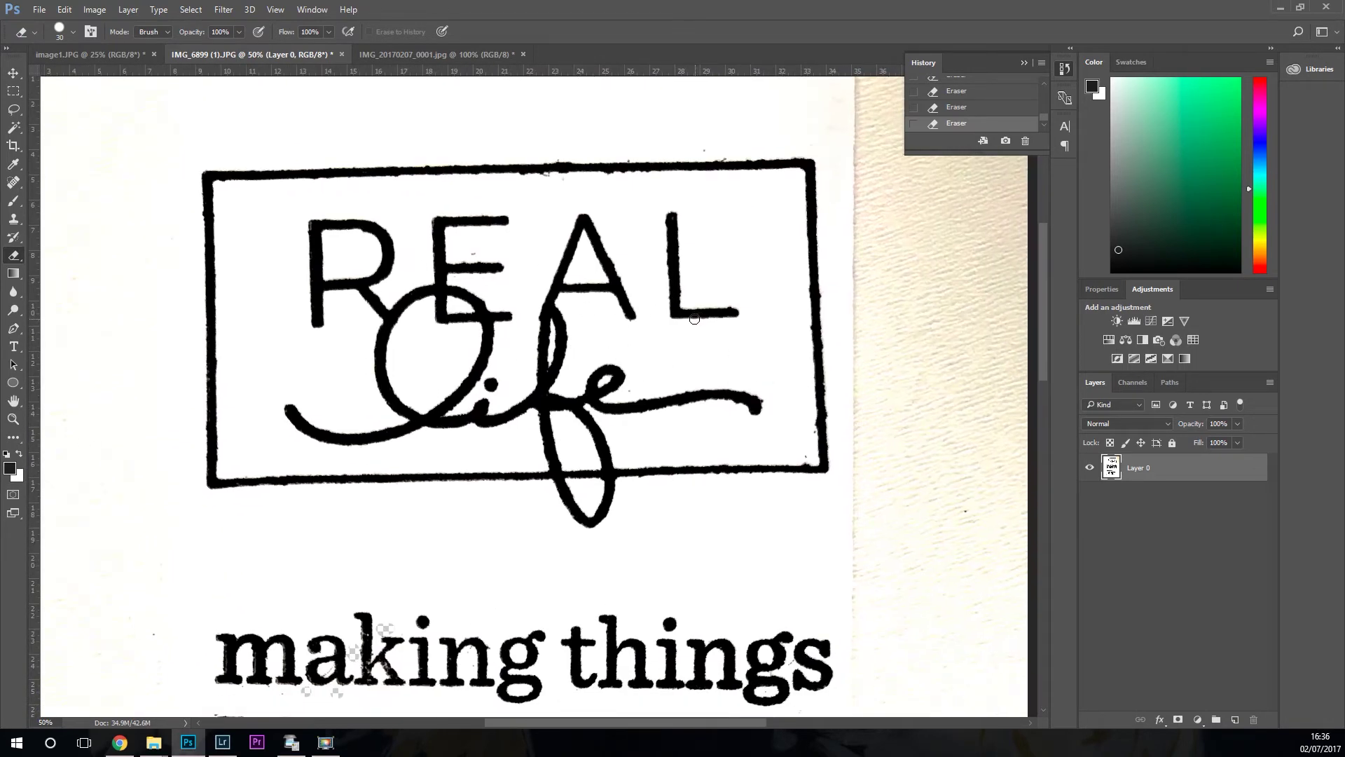
{"action": "left_click_drag", "start_coordinate": [477, 255], "coordinate": [463, 255]}
{"action": "scroll", "coordinate": [621, 426], "scroll_direction": "down", "scroll_amount": 4}
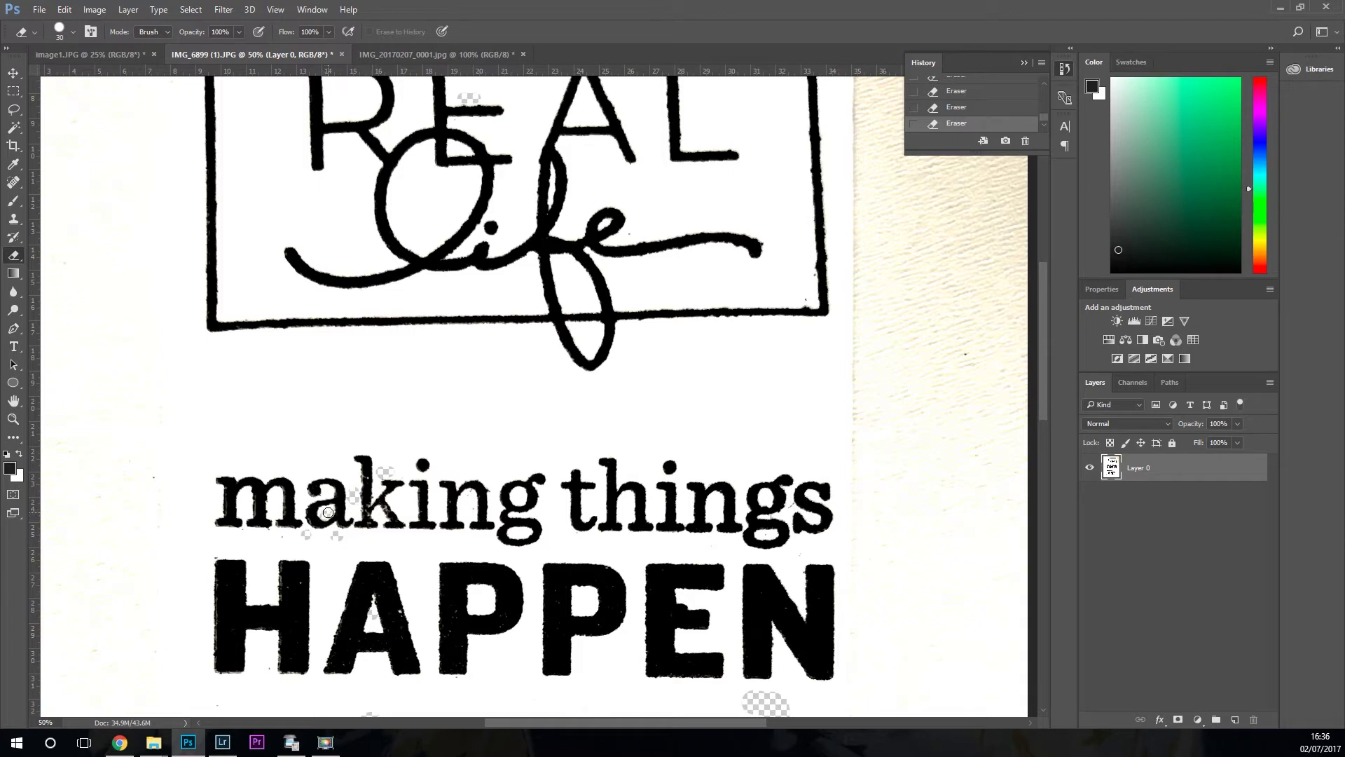
{"action": "scroll", "coordinate": [383, 533], "scroll_direction": "down", "scroll_amount": 3}
{"action": "key", "text": "space"}
{"action": "left_click_drag", "start_coordinate": [605, 632], "coordinate": [570, 257]}
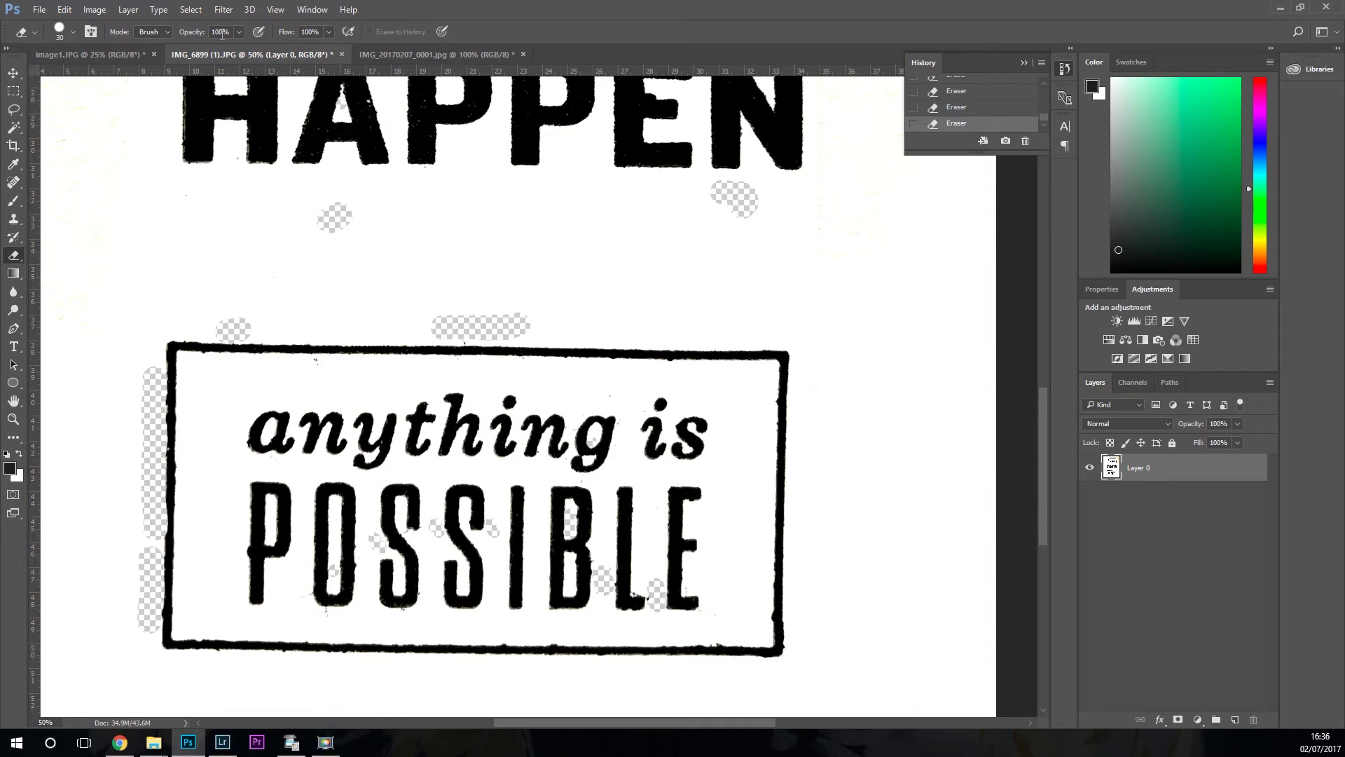
- Apply Levels to the image1.JPG photo with a black input of 18 and a white input of 128
{"action": "left_click", "coordinate": [112, 54]}
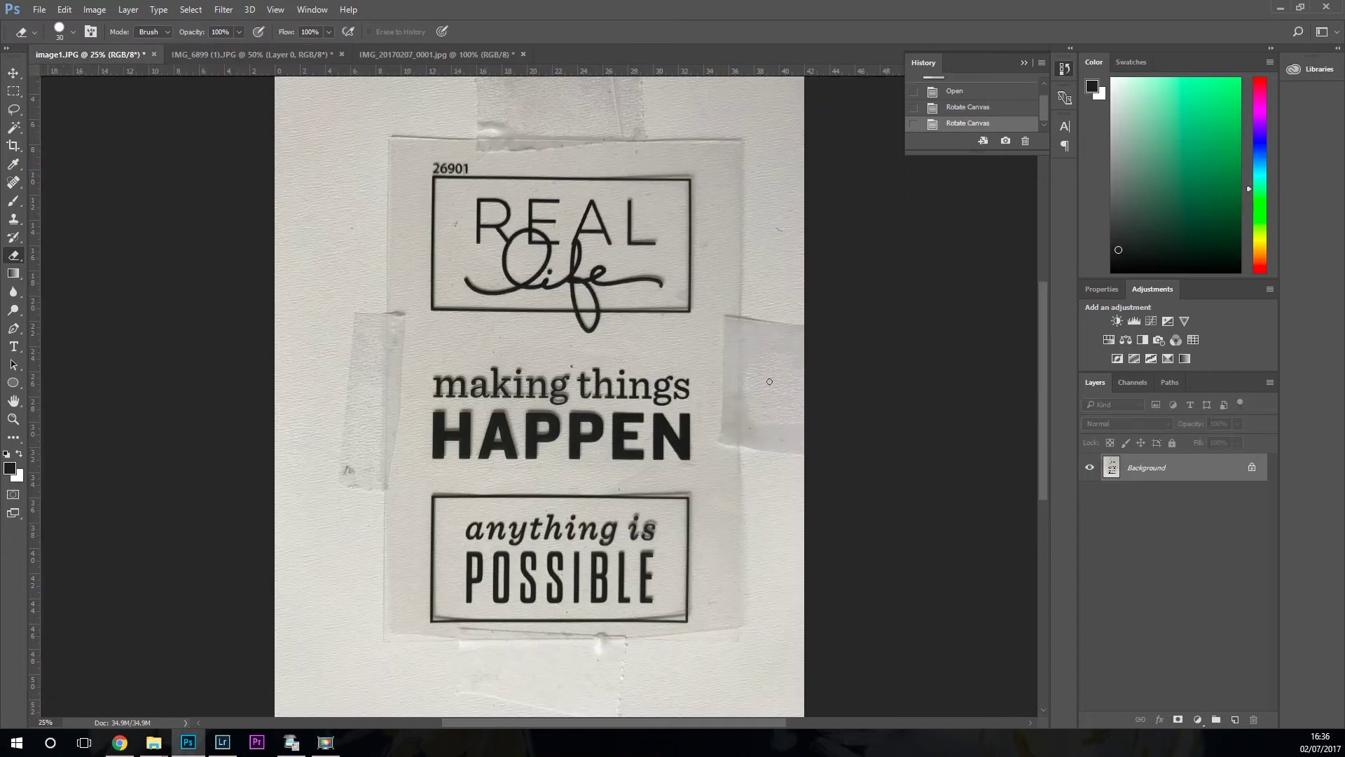
{"action": "key", "text": "ctrl+l"}
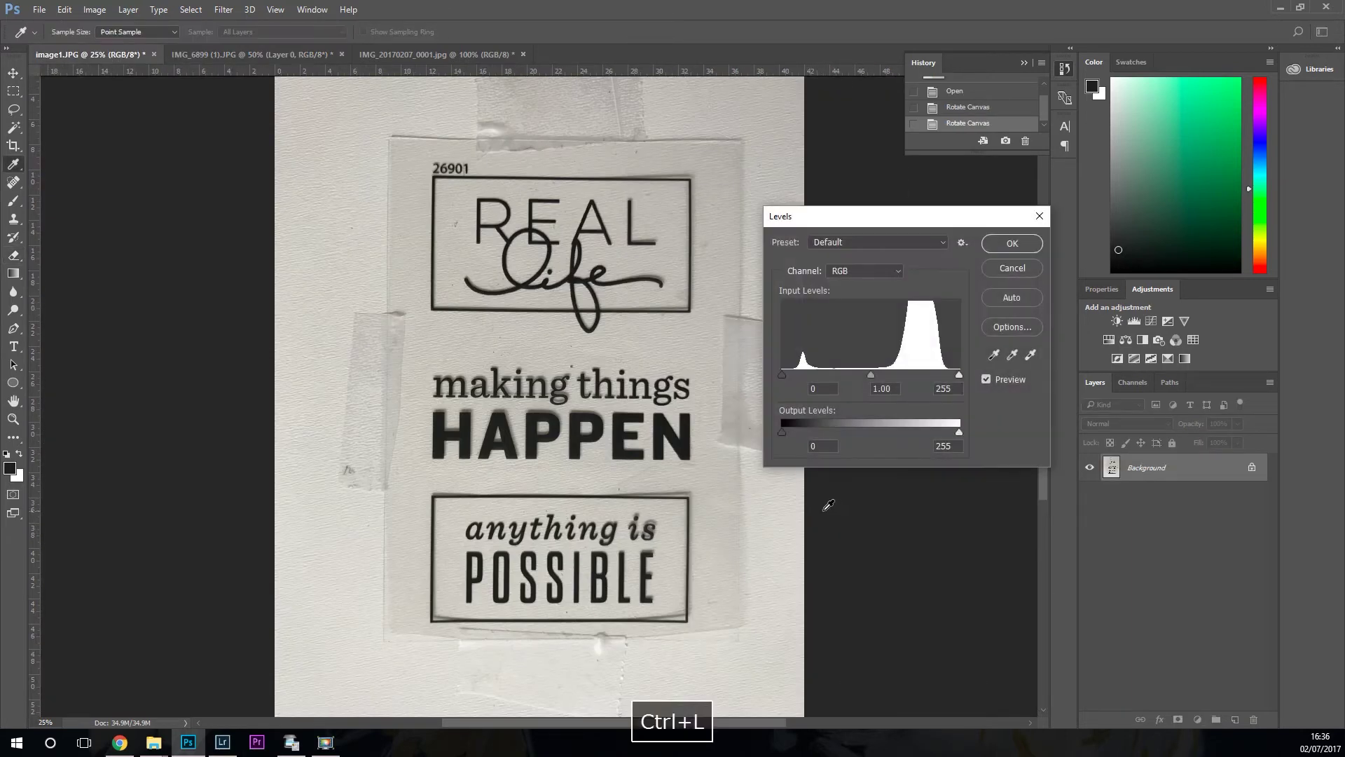
{"action": "left_click_drag", "start_coordinate": [961, 377], "coordinate": [911, 378]}
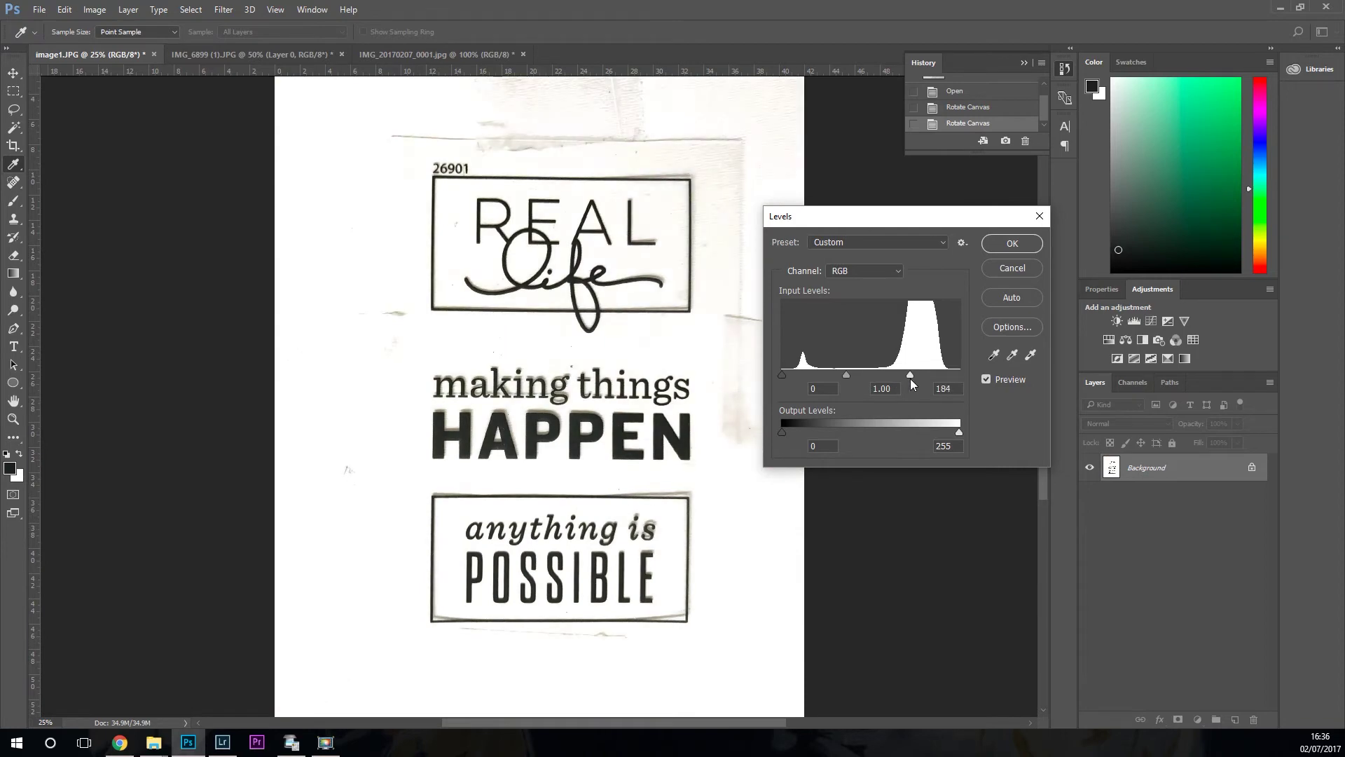
{"action": "mouse_move", "coordinate": [781, 375]}
{"action": "left_mouse_down"}
{"action": "mouse_move", "coordinate": [827, 381]}
{"action": "mouse_move", "coordinate": [794, 376]}
{"action": "left_mouse_up"}
{"action": "left_click_drag", "start_coordinate": [910, 377], "coordinate": [797, 381]}
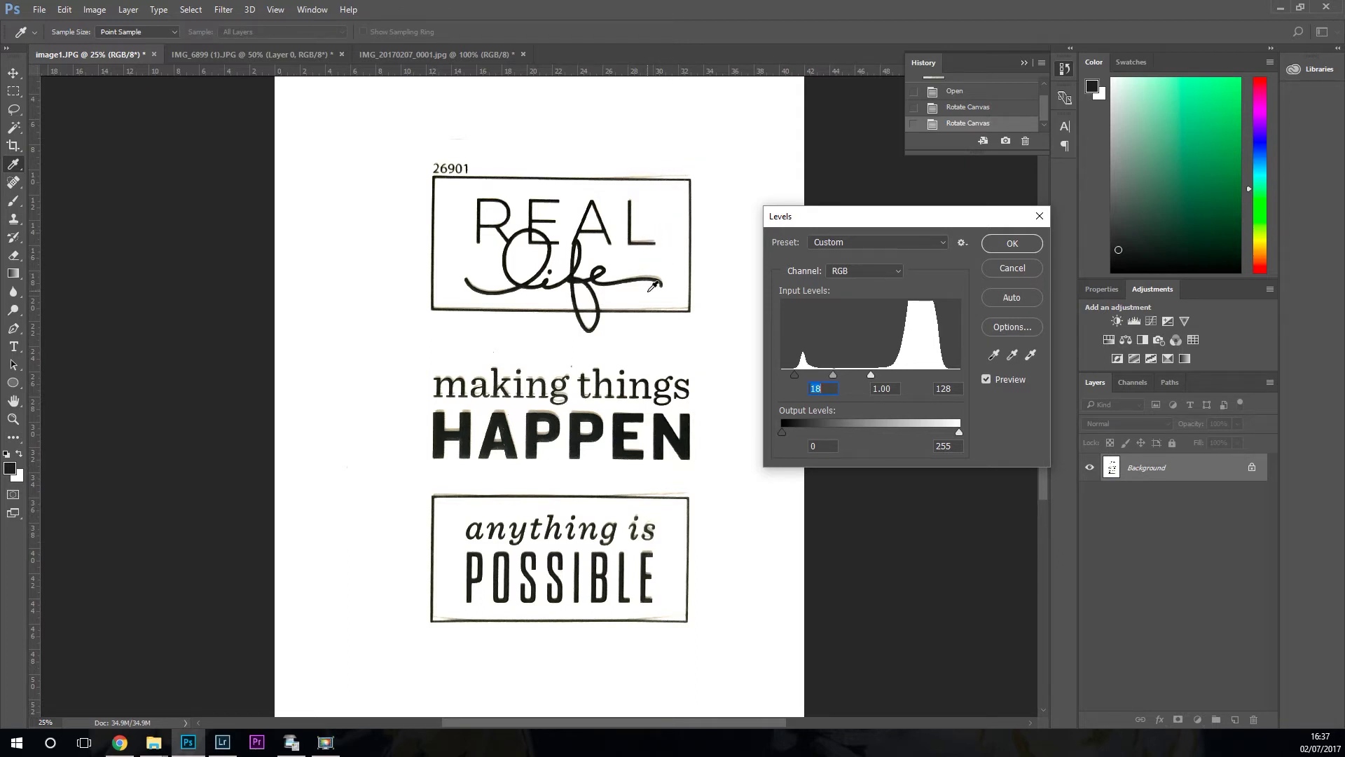
{"action": "left_click", "coordinate": [548, 419]}
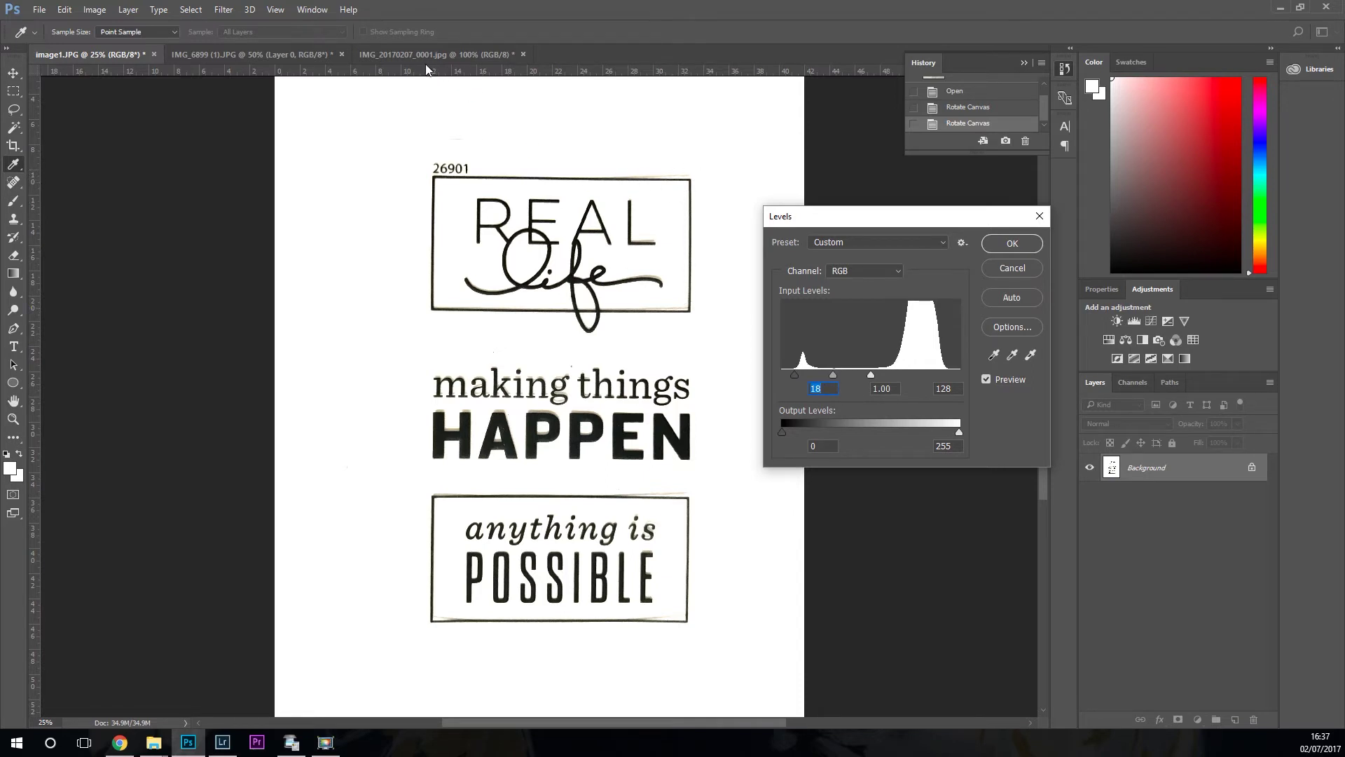
{"action": "left_click", "coordinate": [1011, 243]}
{"action": "key", "text": "e"}
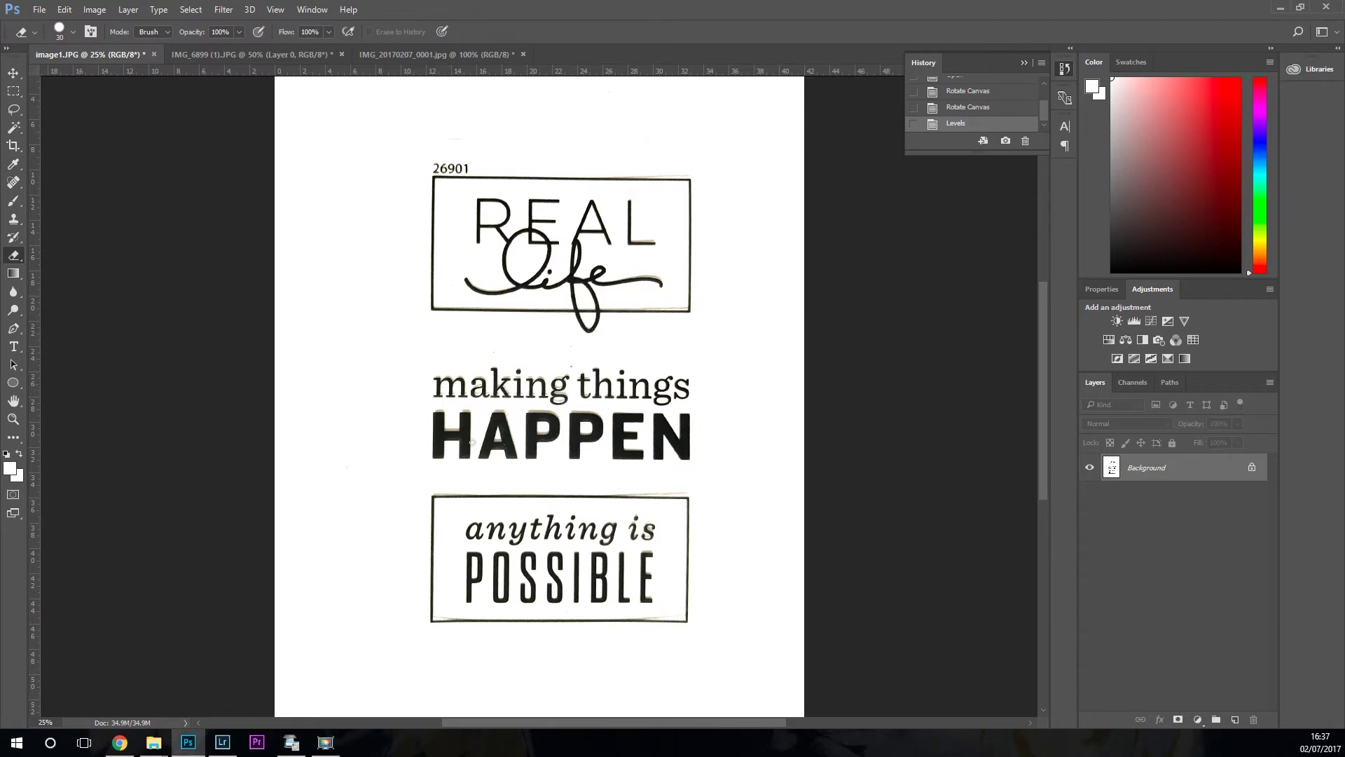
- Examine the whole cleaned-up stamp photo in IMG_6899 (1).JPG
{"action": "left_click", "coordinate": [252, 54]}
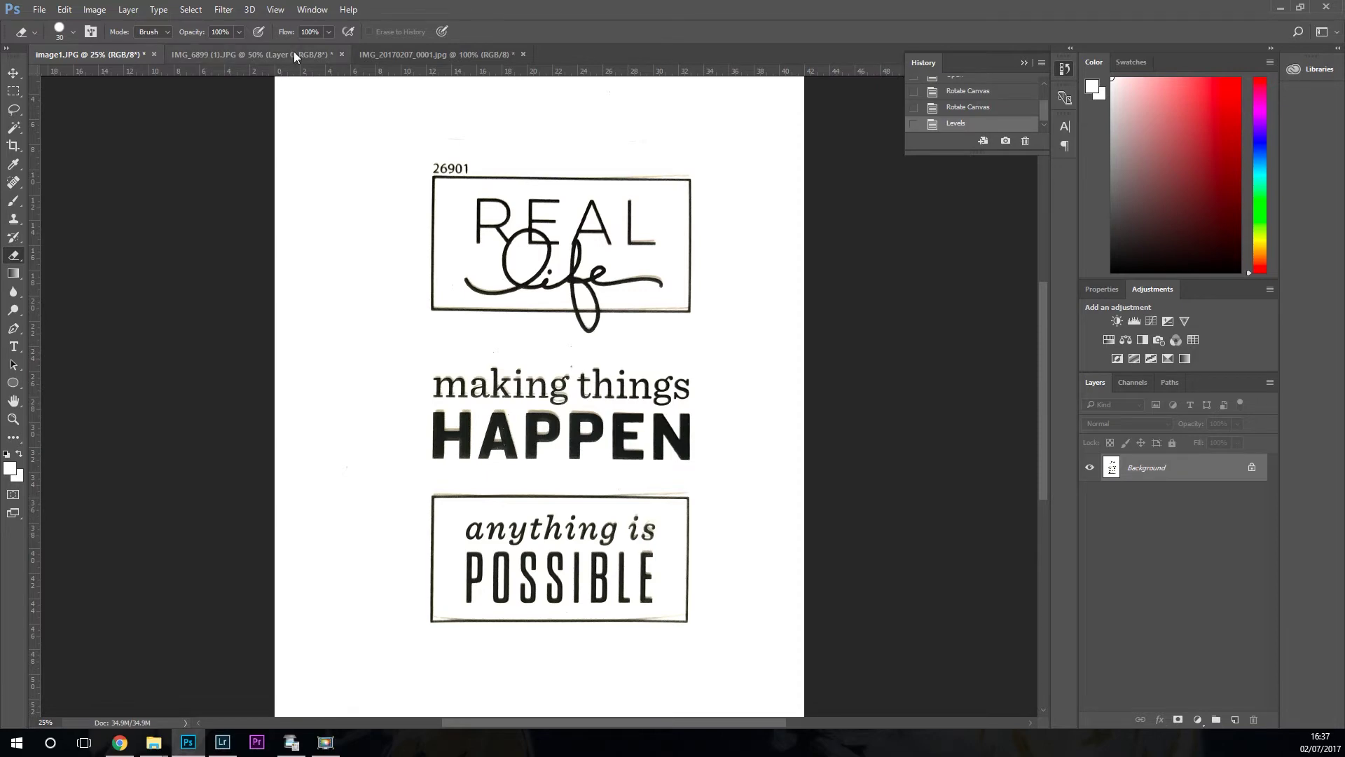
{"action": "key", "text": "ctrl+minus"}
{"action": "key", "text": "ctrl+minus"}
{"action": "key", "text": "ctrl+minus"}
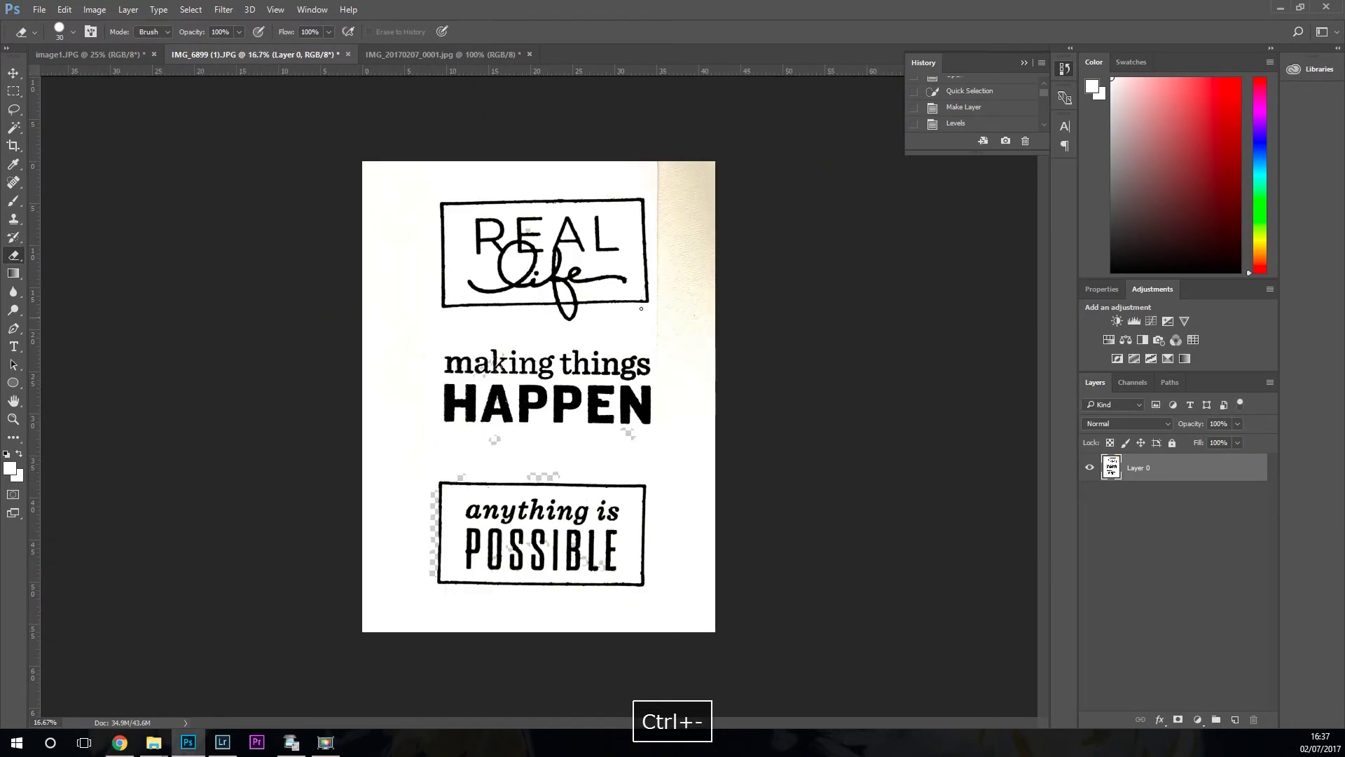
- Select the framed REAL life stamp in IMG_20170207_0001.jpg with a rectangular marquee and copy it
{"action": "left_click", "coordinate": [421, 58]}
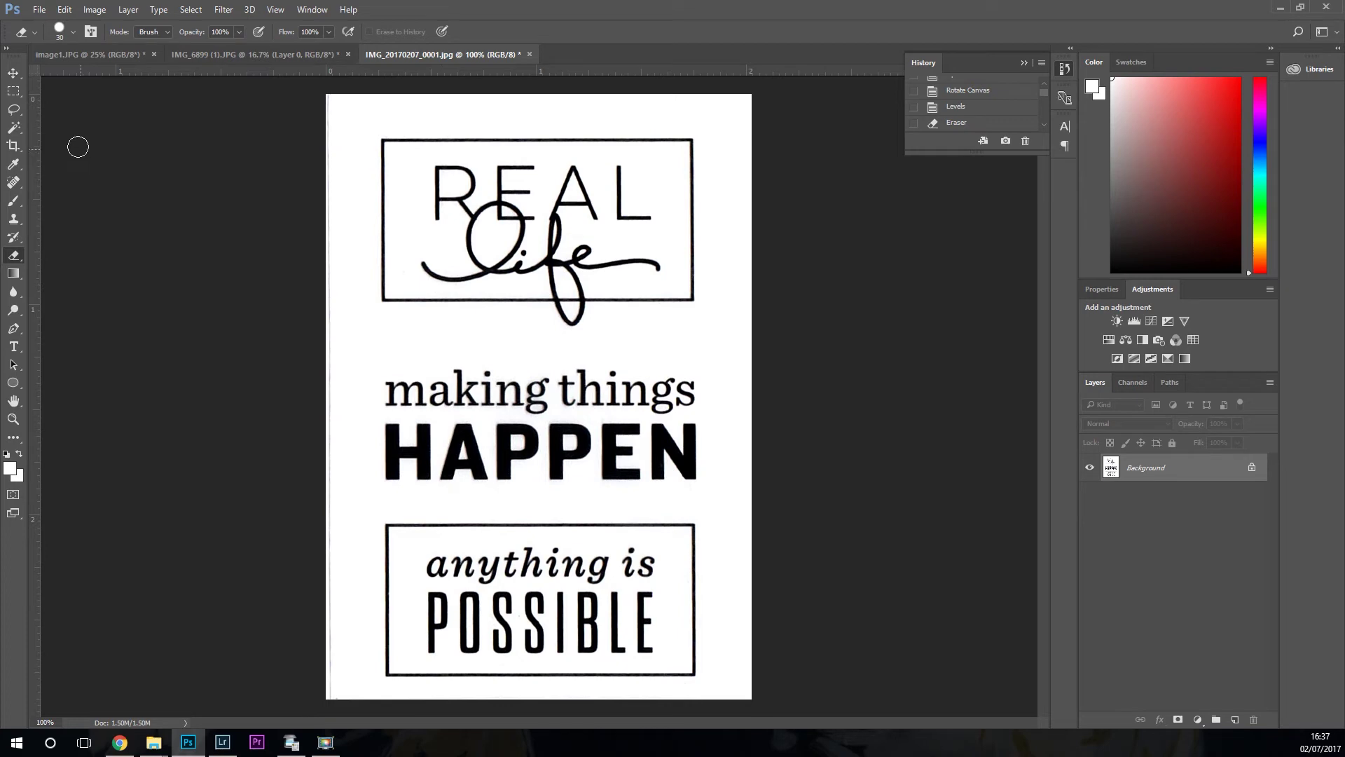
{"action": "left_click", "coordinate": [14, 91]}
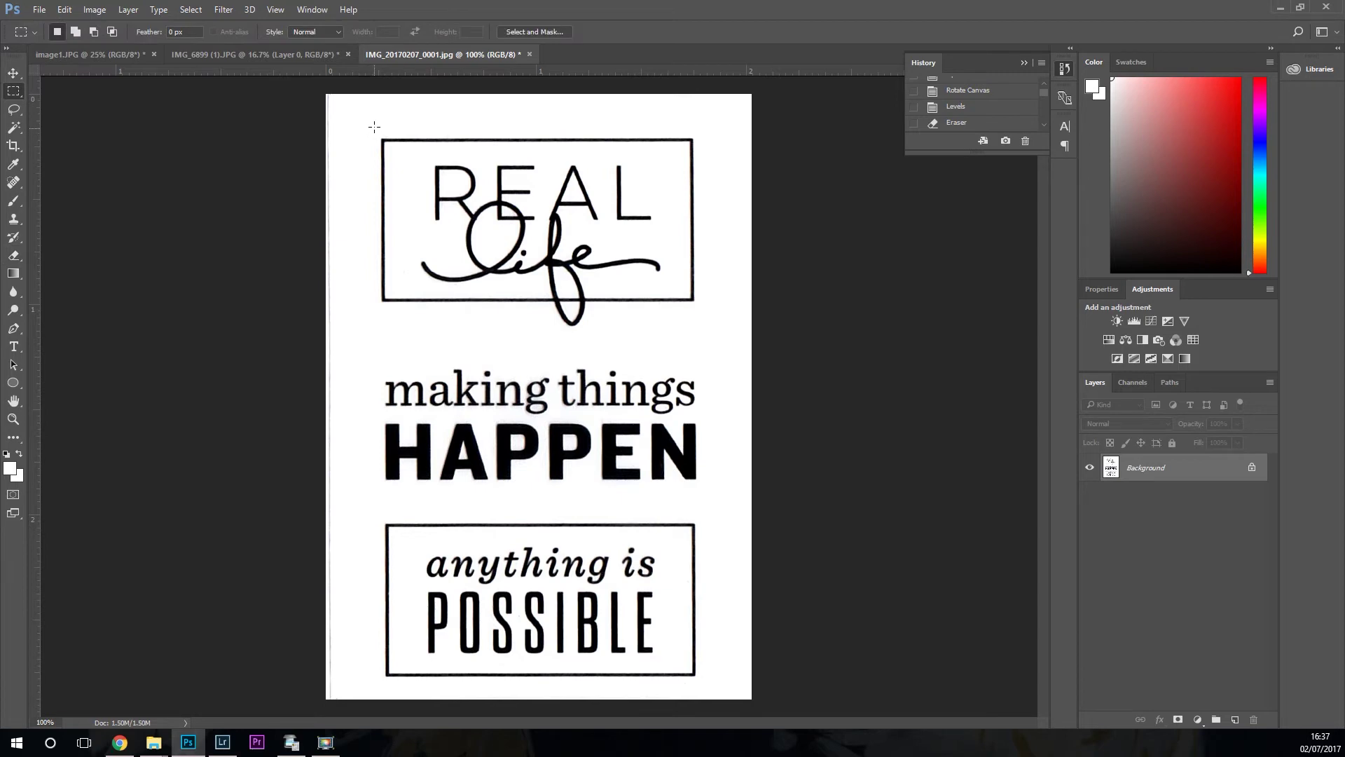
{"action": "left_click_drag", "start_coordinate": [369, 123], "coordinate": [721, 339]}
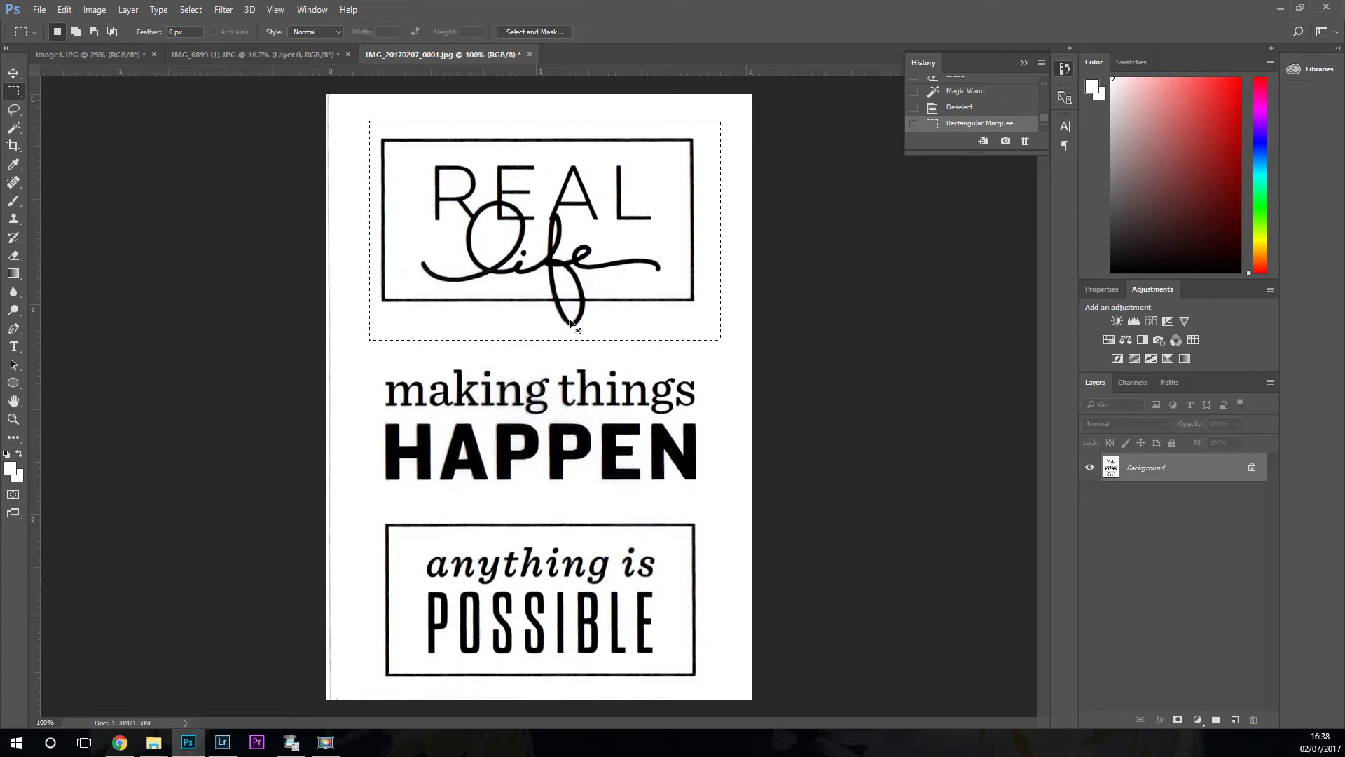
{"action": "key", "text": "ctrl+c"}
- Create a Letter document of 8.5 x 11 in at 300 ppi and paste the copied REAL life stamp into it
{"action": "left_click", "coordinate": [39, 10]}
{"action": "left_click", "coordinate": [51, 25]}
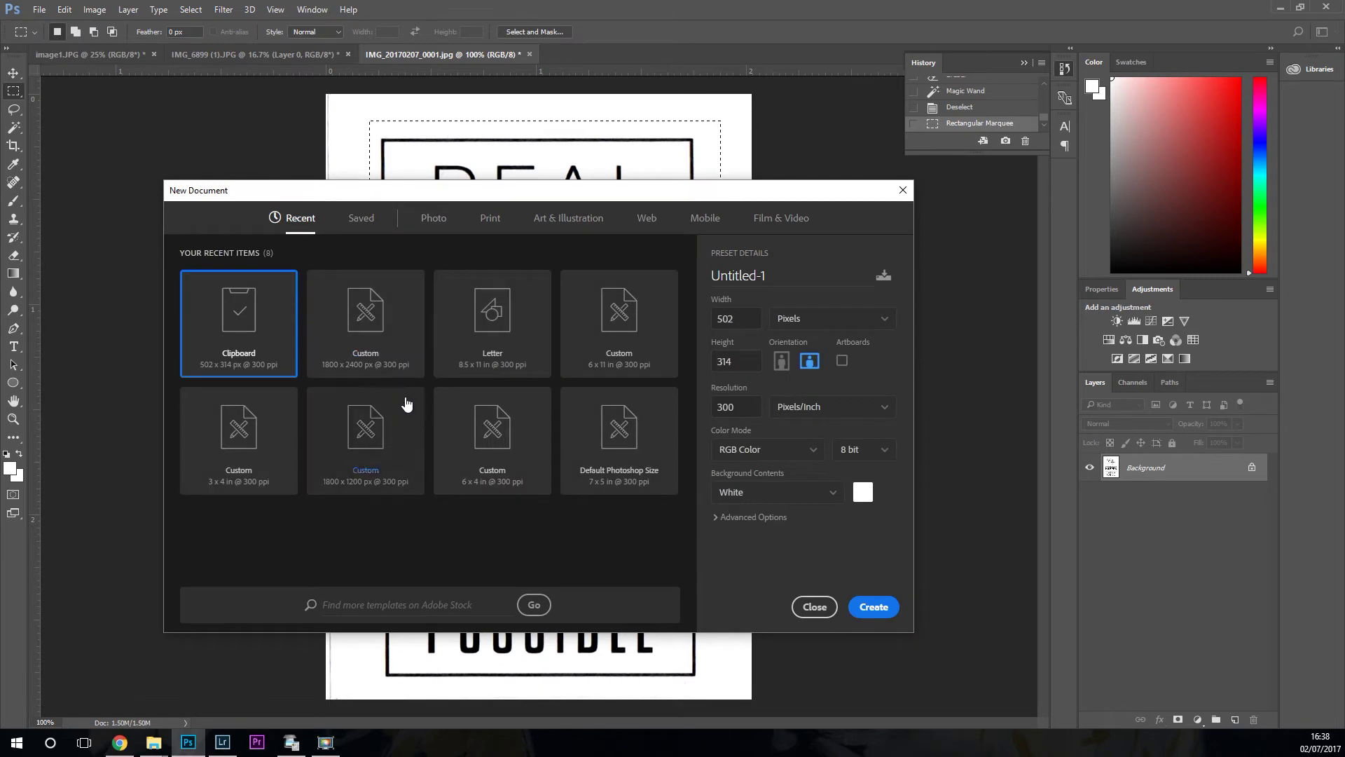
{"action": "left_click", "coordinate": [492, 354]}
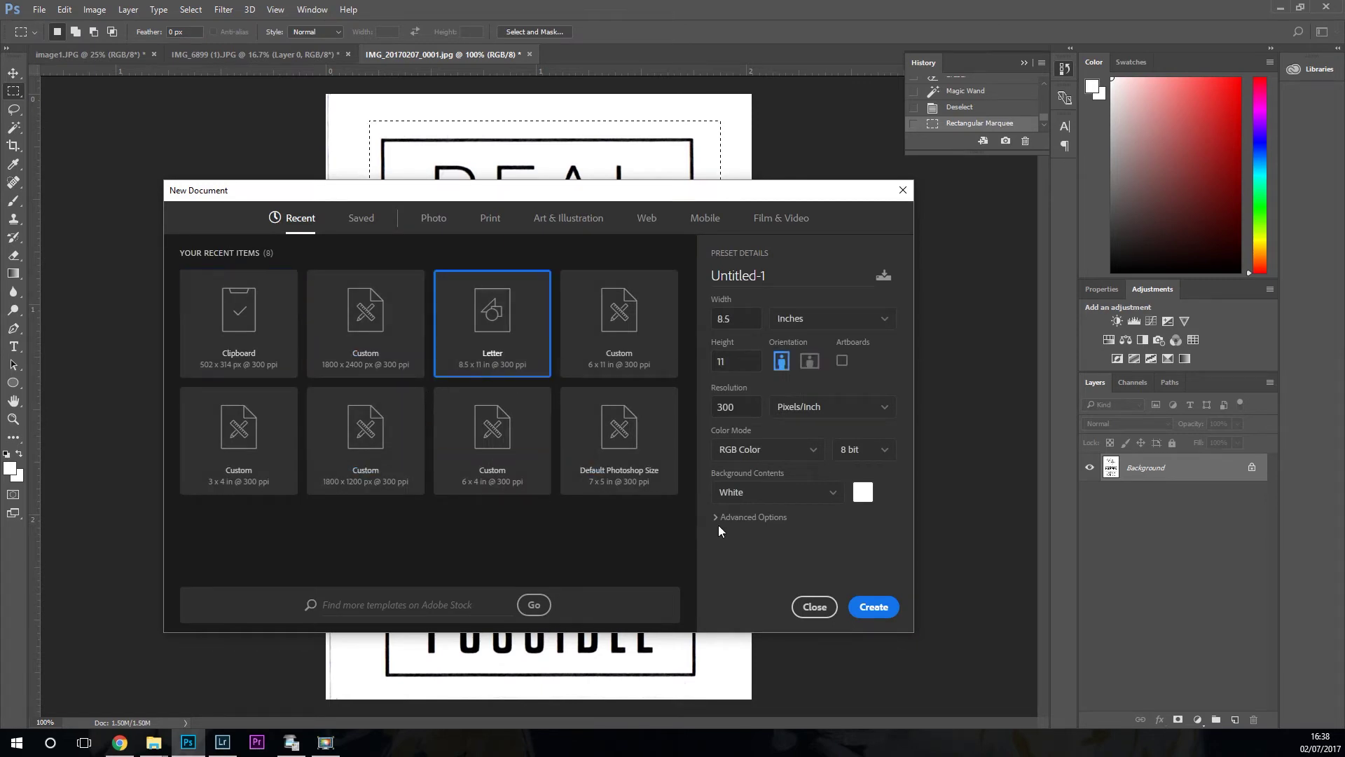
{"action": "left_click", "coordinate": [873, 607]}
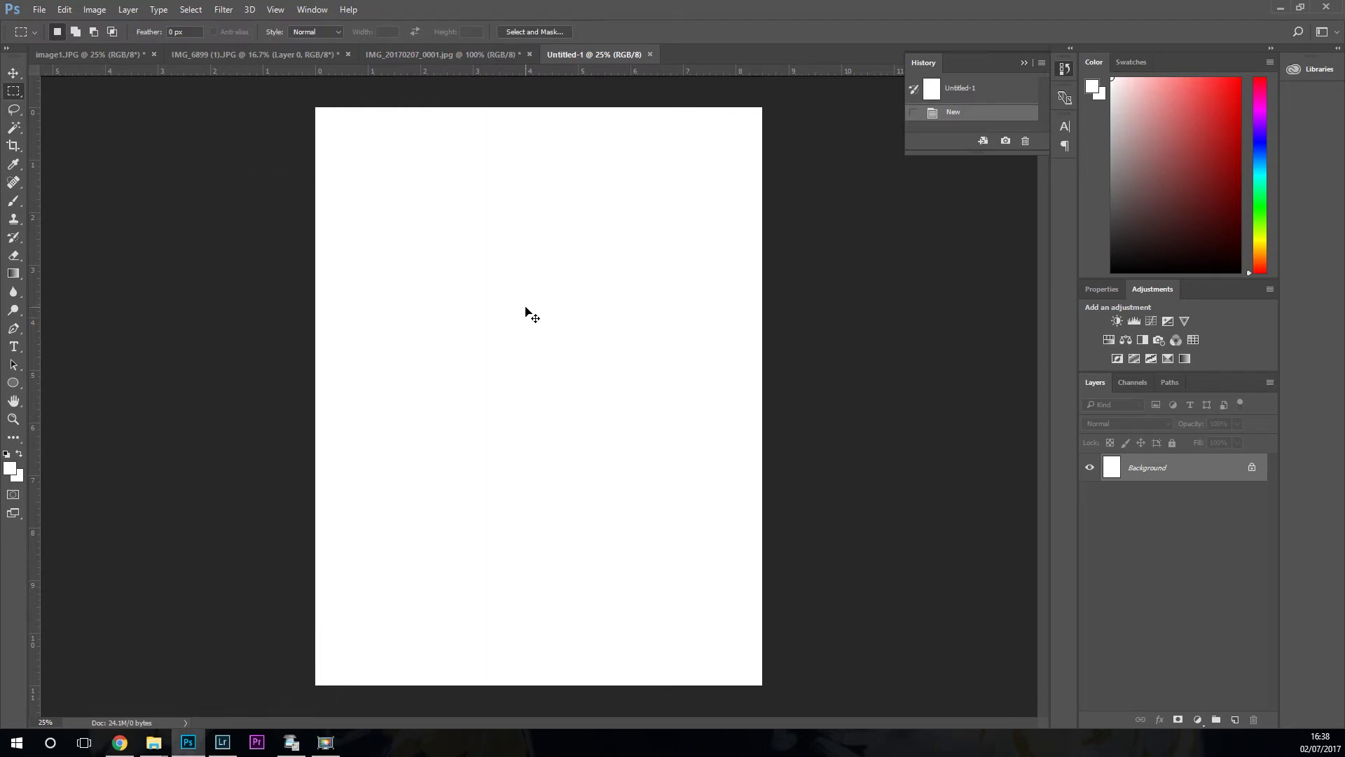
{"action": "key", "text": "ctrl+v"}
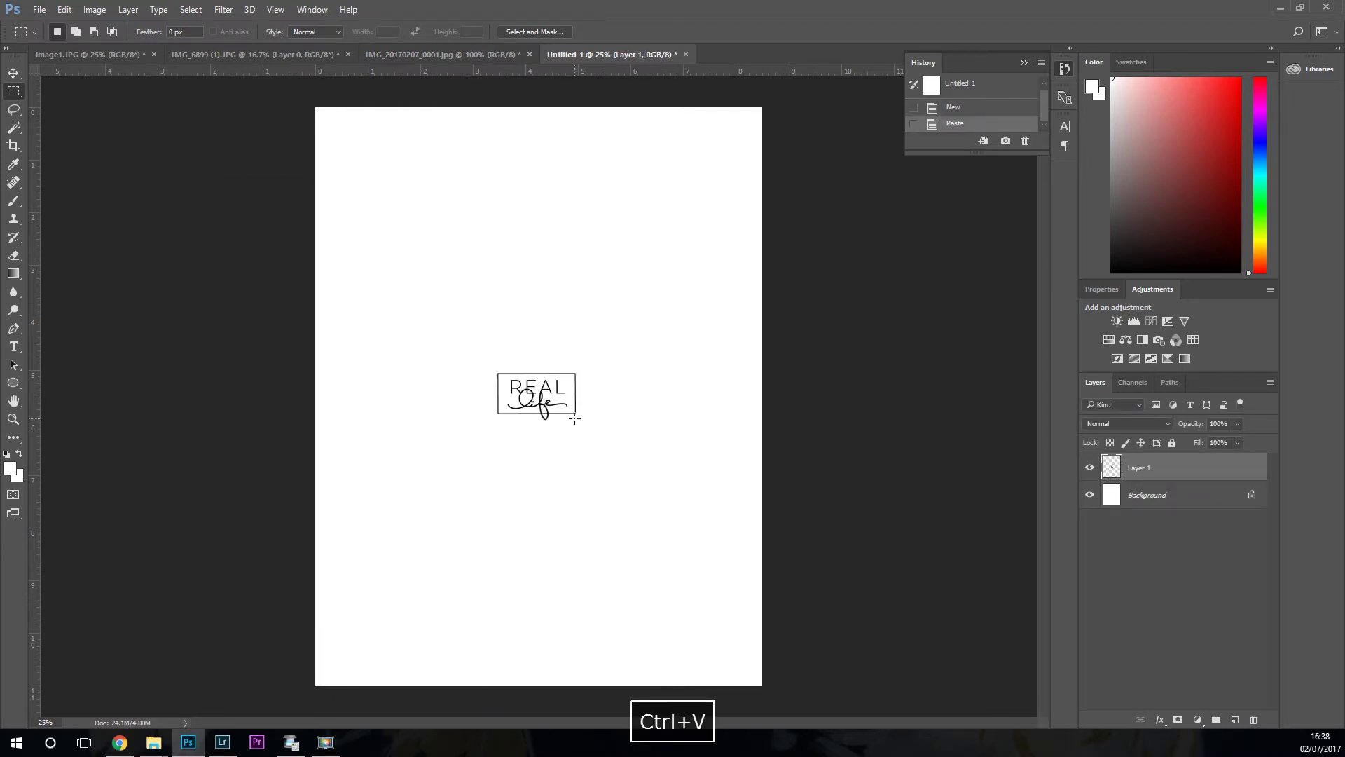
- Move the pasted REAL life stamp to the upper part of the page and enlarge its frame to about 2.1 in wide
{"action": "left_click", "coordinate": [13, 73]}
{"action": "left_click_drag", "start_coordinate": [545, 401], "coordinate": [499, 169]}
{"action": "key", "text": "ctrl+plus"}
{"action": "key", "text": "ctrl+t"}
{"action": "left_click_drag", "start_coordinate": [515, 324], "coordinate": [559, 358]}
{"action": "key", "text": "Return"}
{"action": "left_click_drag", "start_coordinate": [517, 310], "coordinate": [572, 328]}
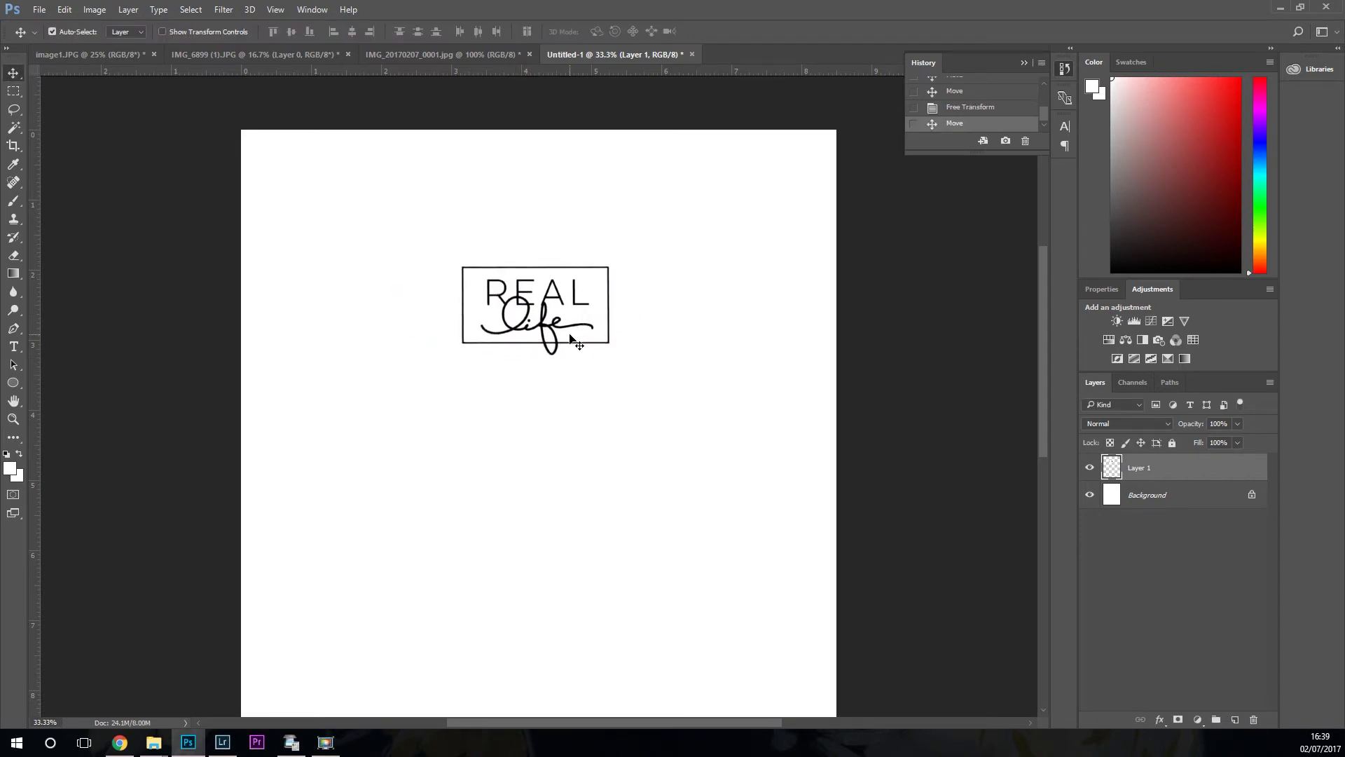
- Enlarge the REAL life stamp's frame to about 2.4 in wide and place it near the page's upper-left corner
{"action": "key", "text": "ctrl+t"}
{"action": "left_click_drag", "start_coordinate": [621, 362], "coordinate": [646, 382]}
{"action": "key", "text": "Return"}
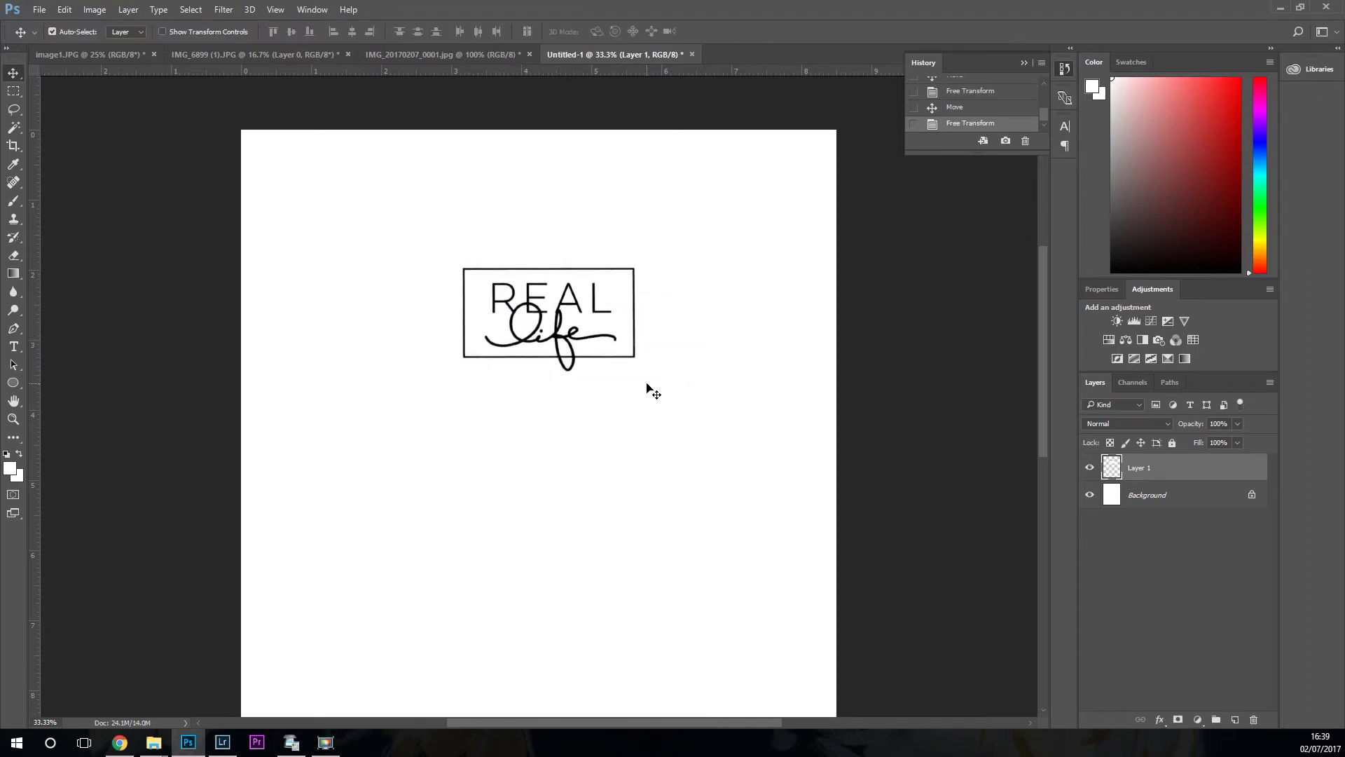
{"action": "left_click_drag", "start_coordinate": [608, 337], "coordinate": [497, 265]}
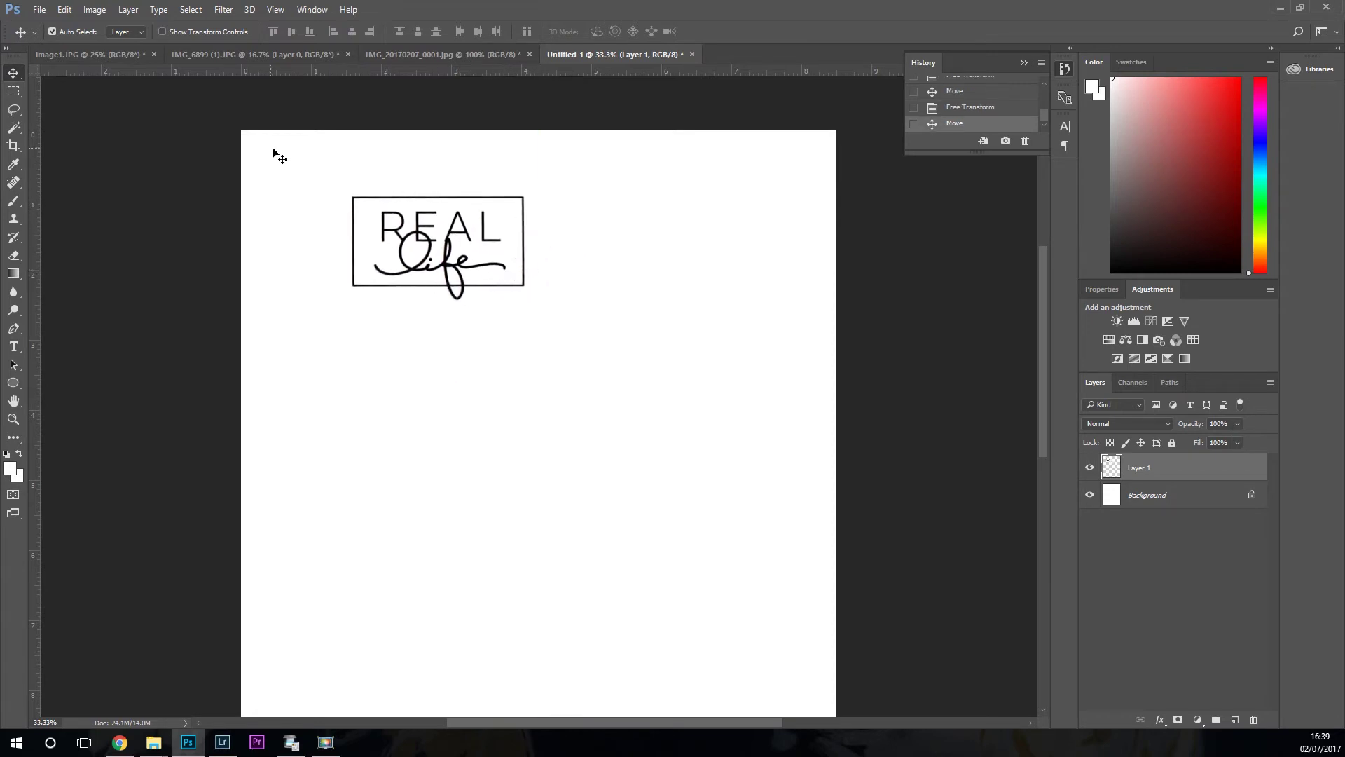
- Define the REAL life stamp as a brush preset named real life
{"action": "left_click", "coordinate": [64, 10]}
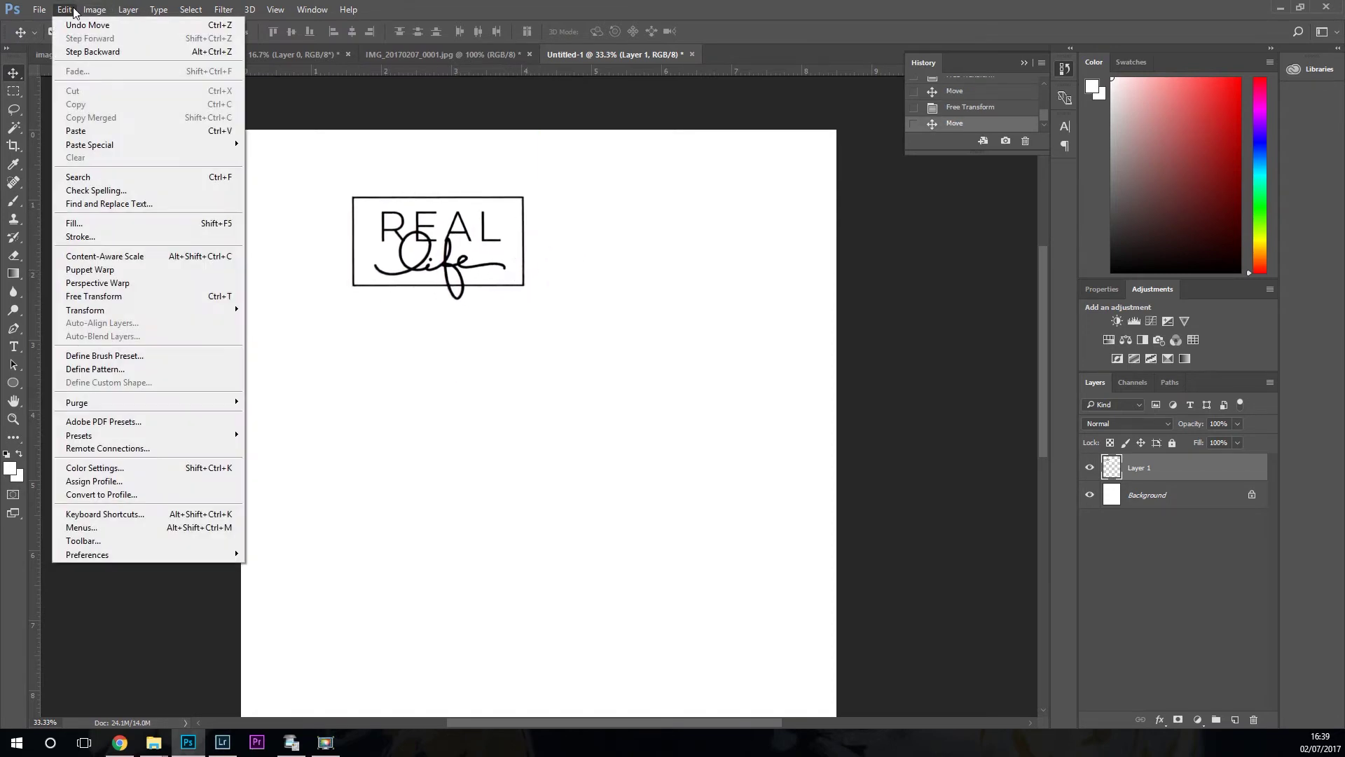
{"action": "left_click", "coordinate": [174, 358]}
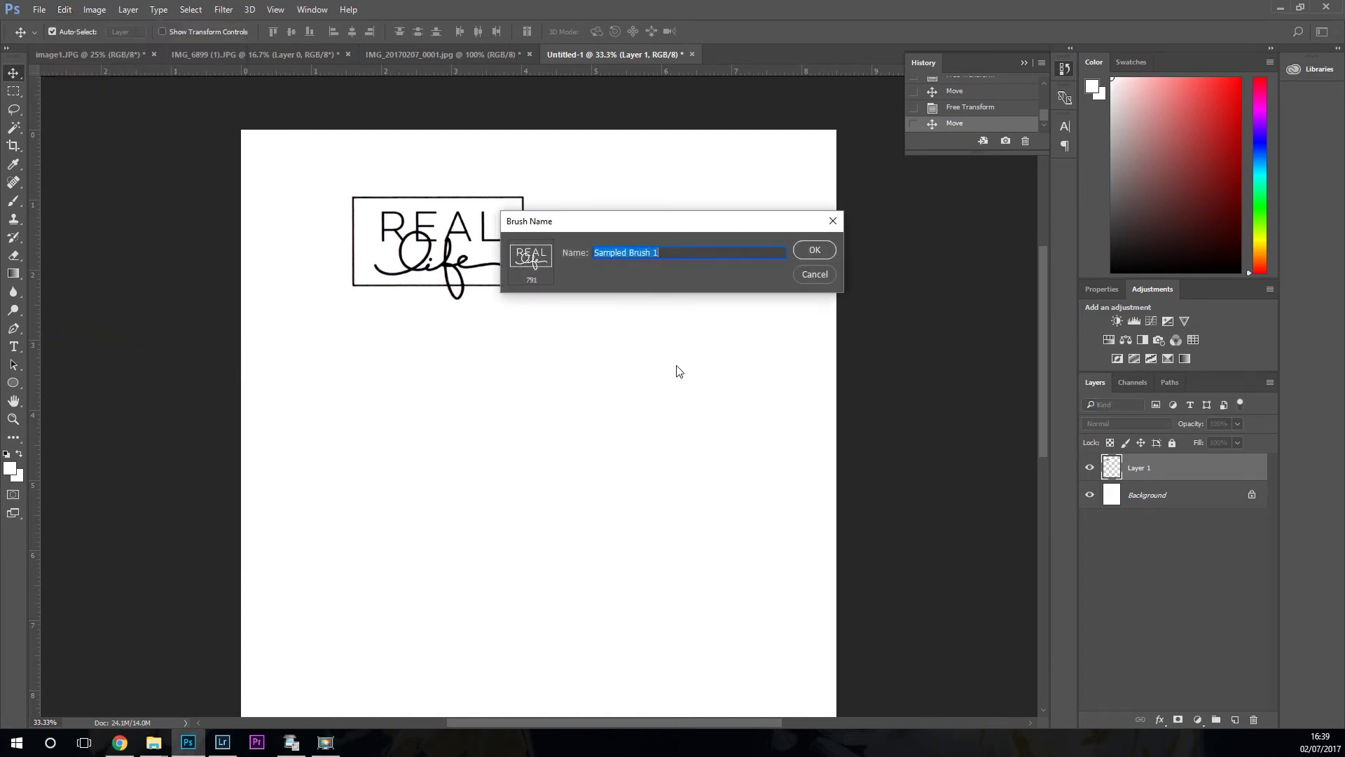
{"action": "left_click_drag", "start_coordinate": [676, 223], "coordinate": [742, 247]}
{"action": "type", "text": "real life"}
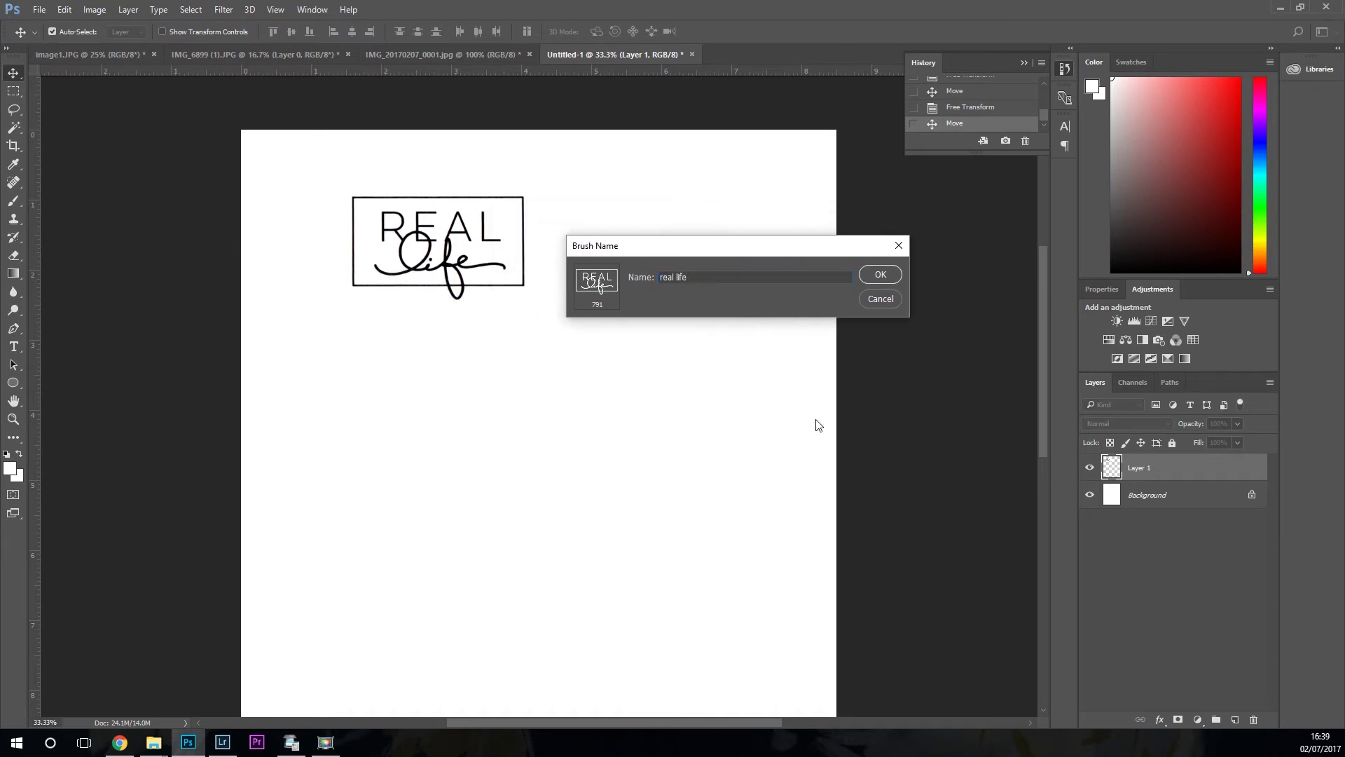
{"action": "left_click", "coordinate": [881, 274]}
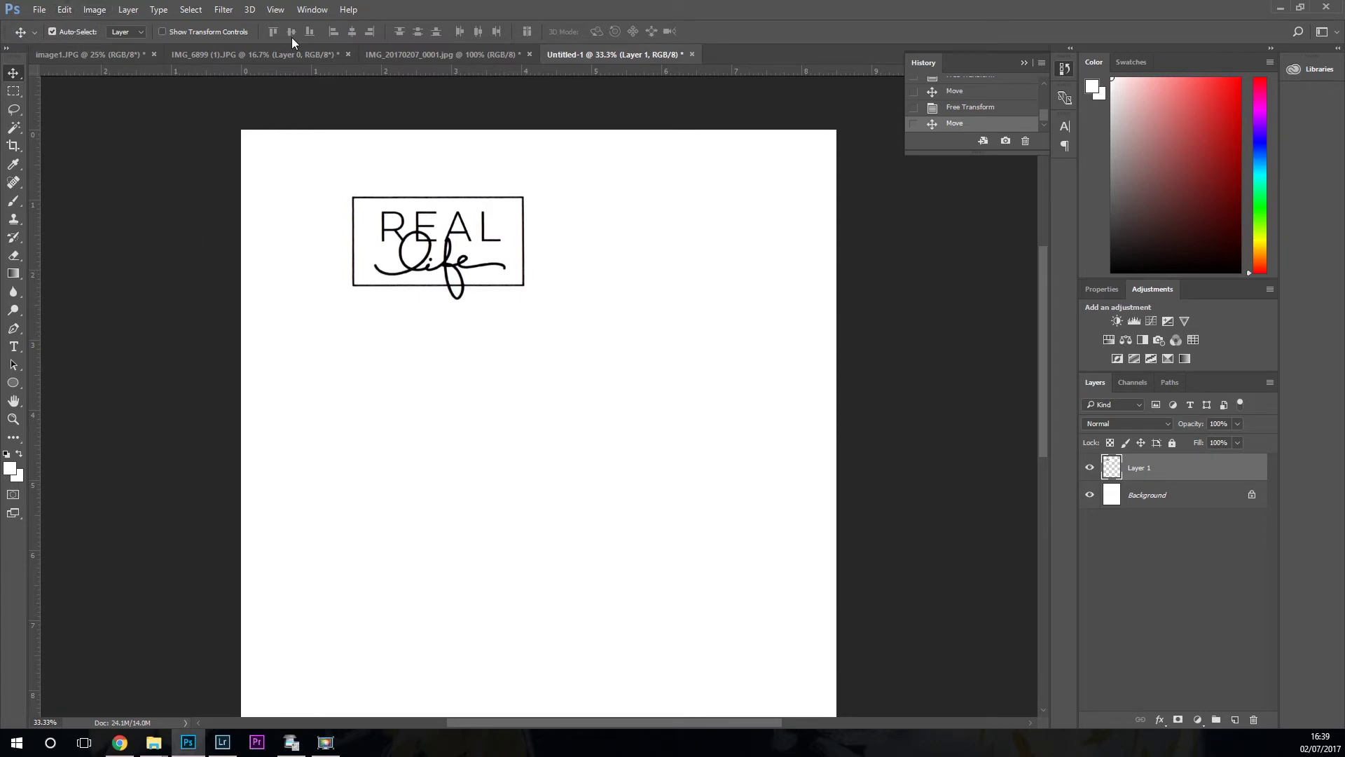
- Display the Brush settings and activate the Brush tool with the 791 px real life brush
{"action": "left_click", "coordinate": [325, 12]}
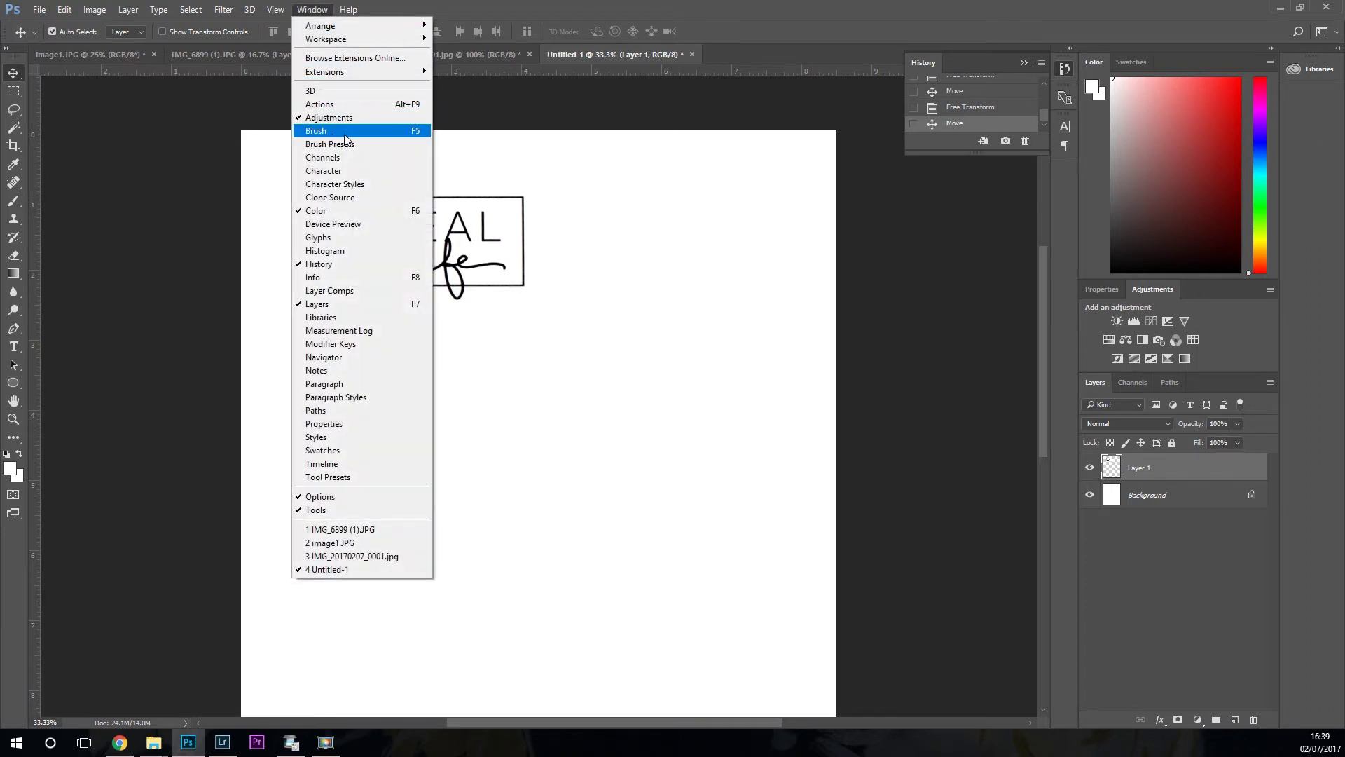
{"action": "left_click", "coordinate": [344, 134]}
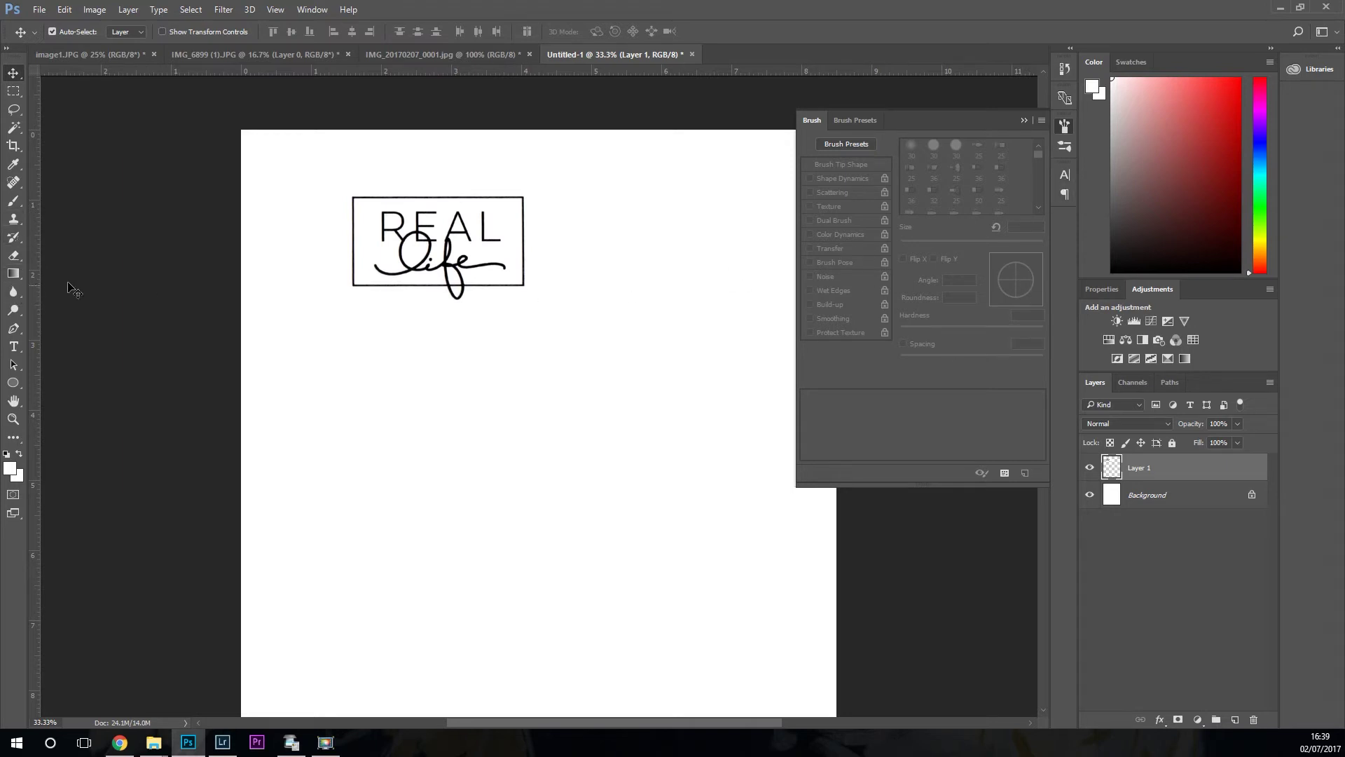
{"action": "left_click", "coordinate": [13, 203]}
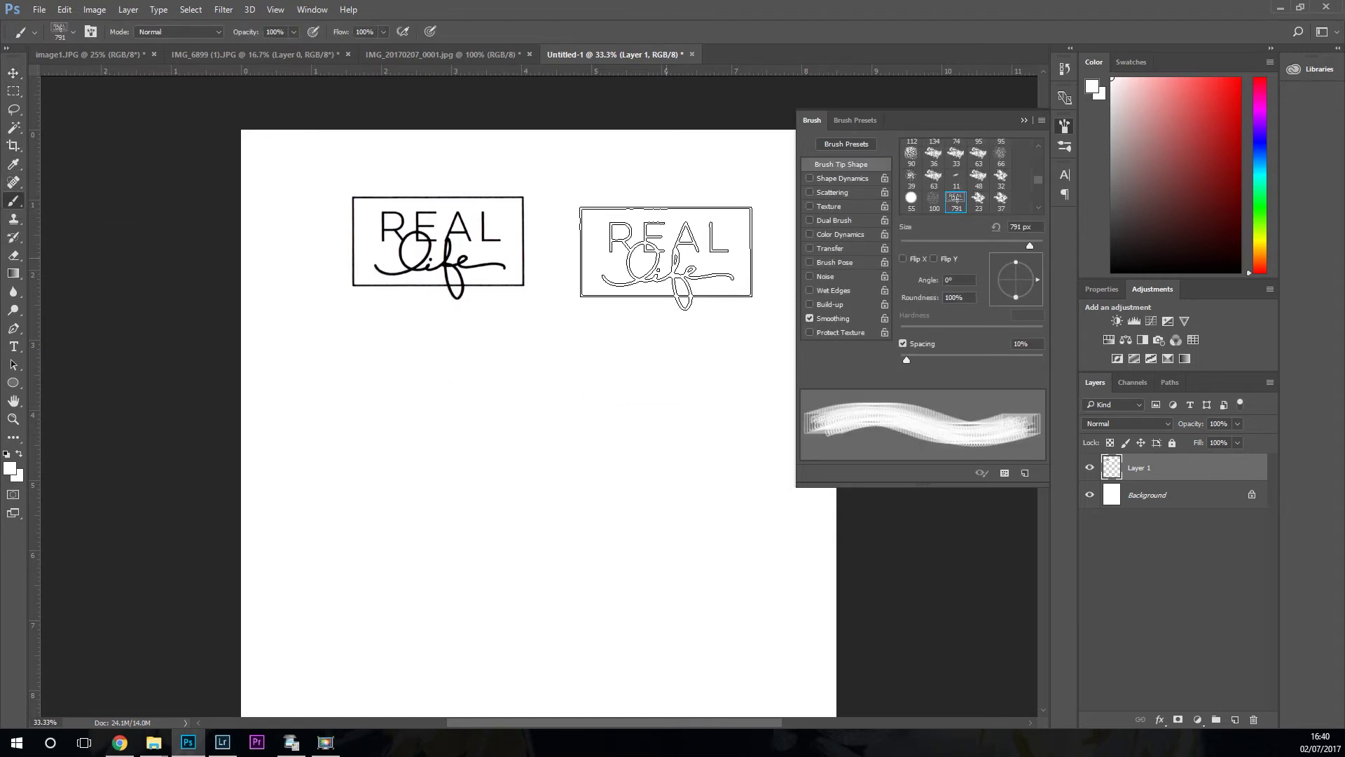
- Set the foreground colour to a dark reddish brown and stamp six copies of the real life brush across the page
{"action": "left_click", "coordinate": [12, 469]}
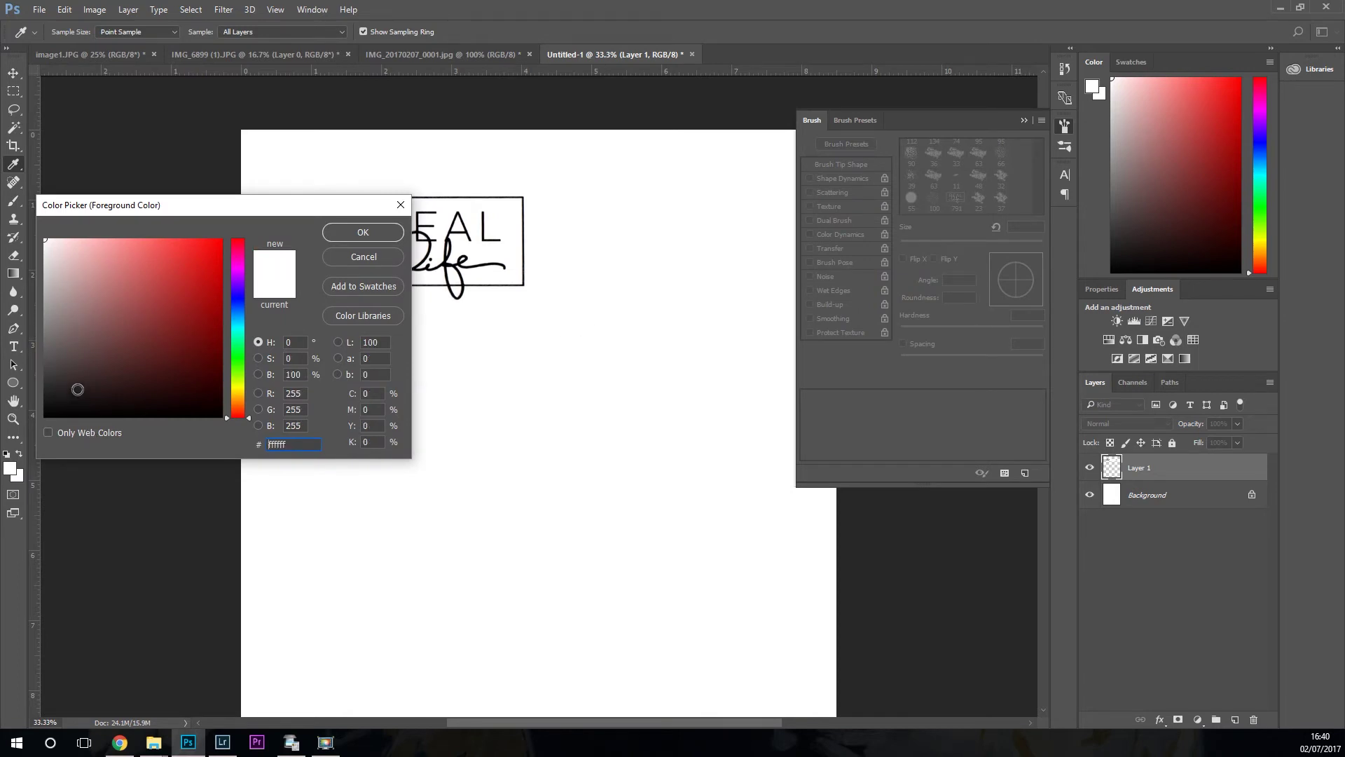
{"action": "left_click", "coordinate": [204, 340]}
{"action": "left_click", "coordinate": [360, 230]}
{"action": "left_click", "coordinate": [669, 321]}
{"action": "left_click", "coordinate": [571, 462]}
{"action": "left_click", "coordinate": [445, 366]}
{"action": "left_click", "coordinate": [381, 501]}
{"action": "left_click", "coordinate": [542, 571]}
{"action": "left_click", "coordinate": [709, 564]}
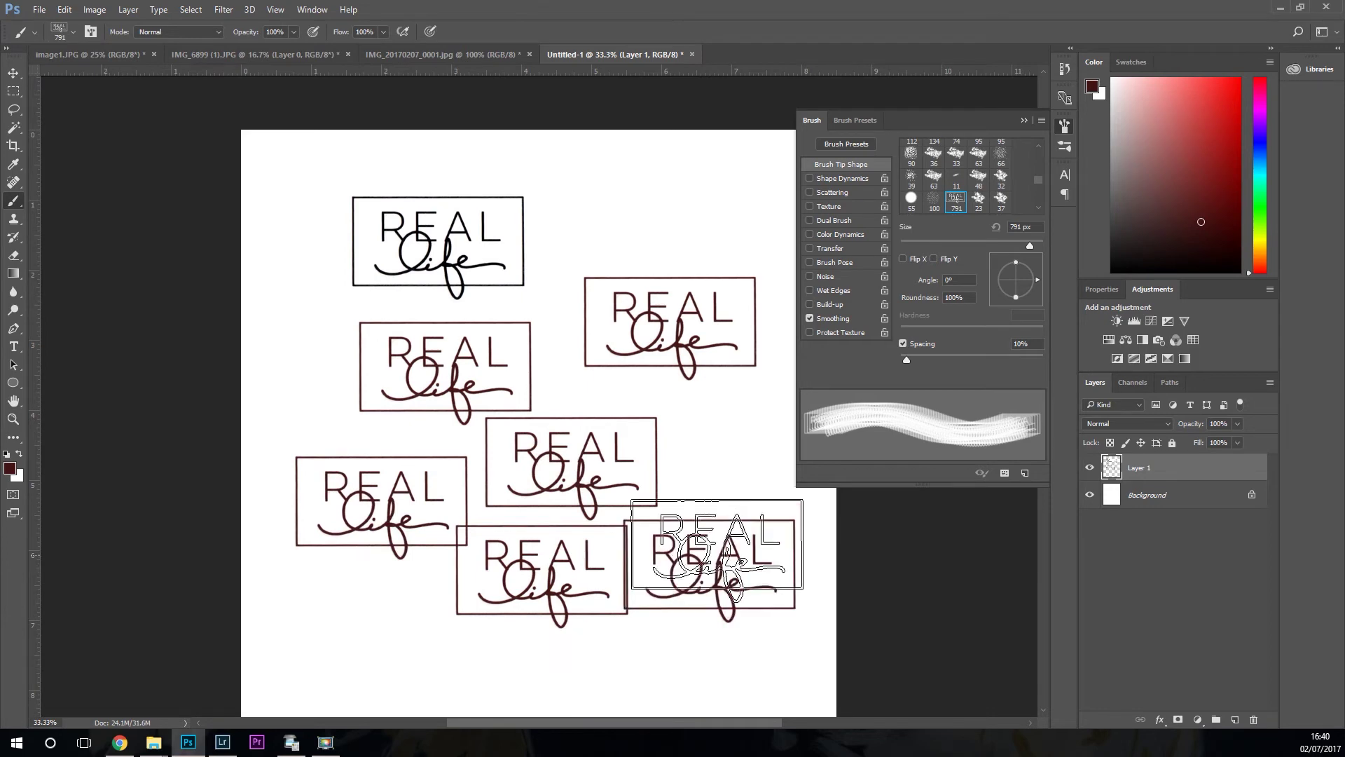
- Stamp one 791 px real life copy, three 98 px copies and two 229 px copies in the page's right half
{"action": "left_click", "coordinate": [718, 438]}
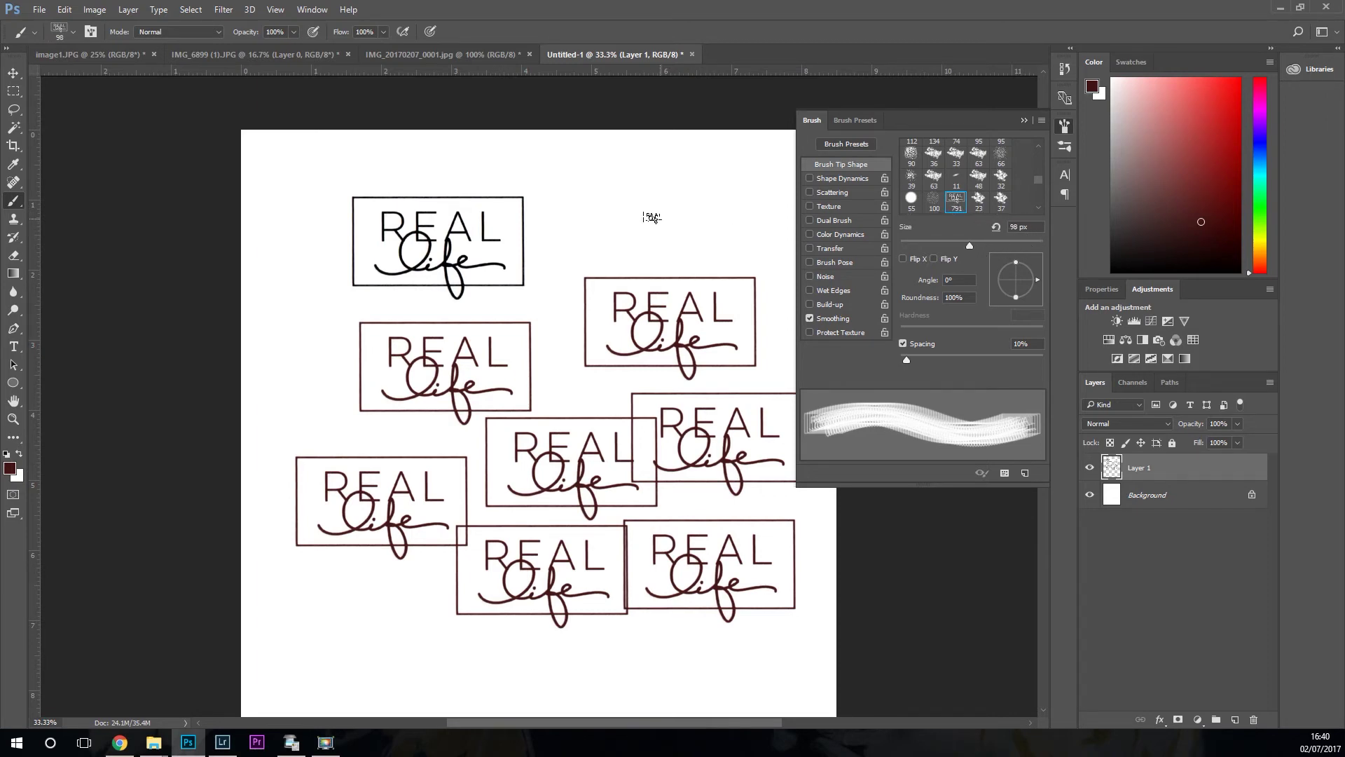
{"action": "left_click", "coordinate": [645, 215]}
{"action": "left_click", "coordinate": [683, 236]}
{"action": "left_click", "coordinate": [687, 214]}
{"action": "left_click", "coordinate": [713, 164]}
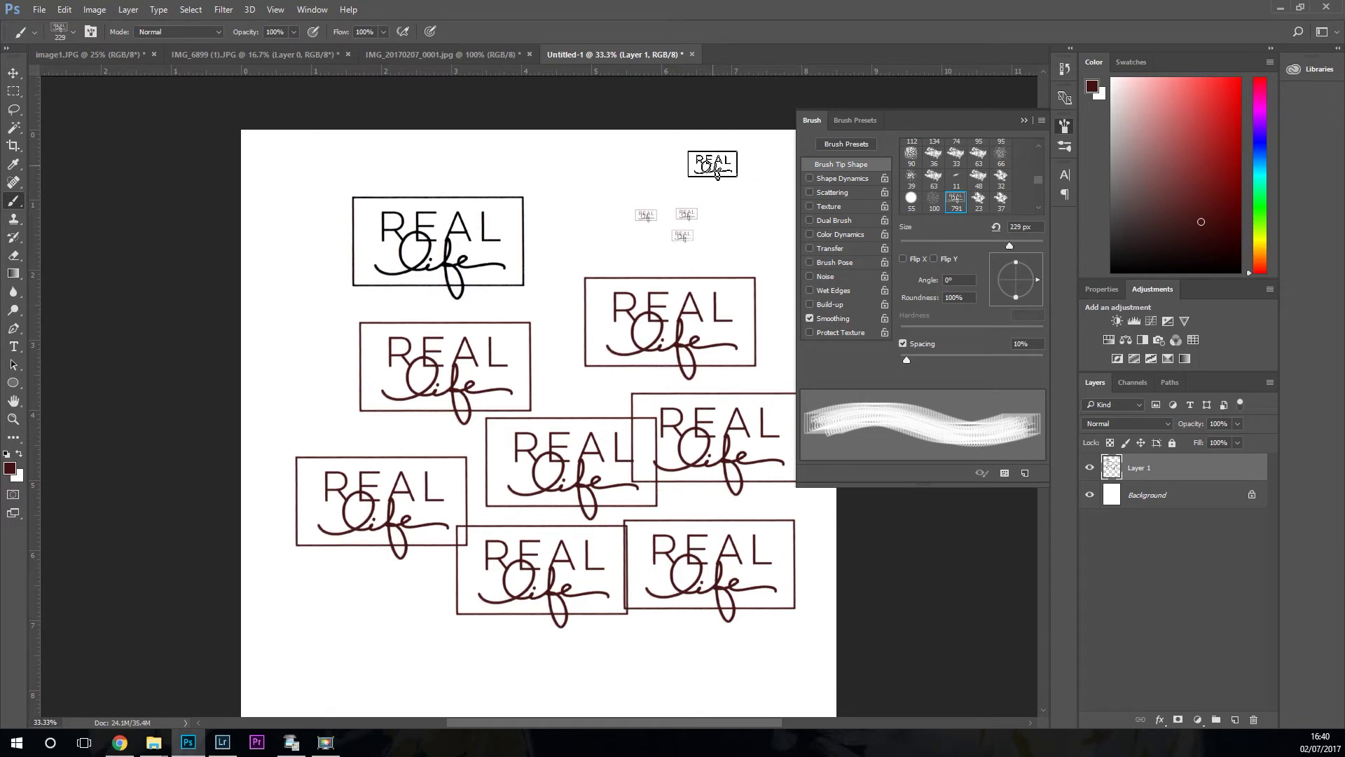
{"action": "left_click", "coordinate": [746, 210]}
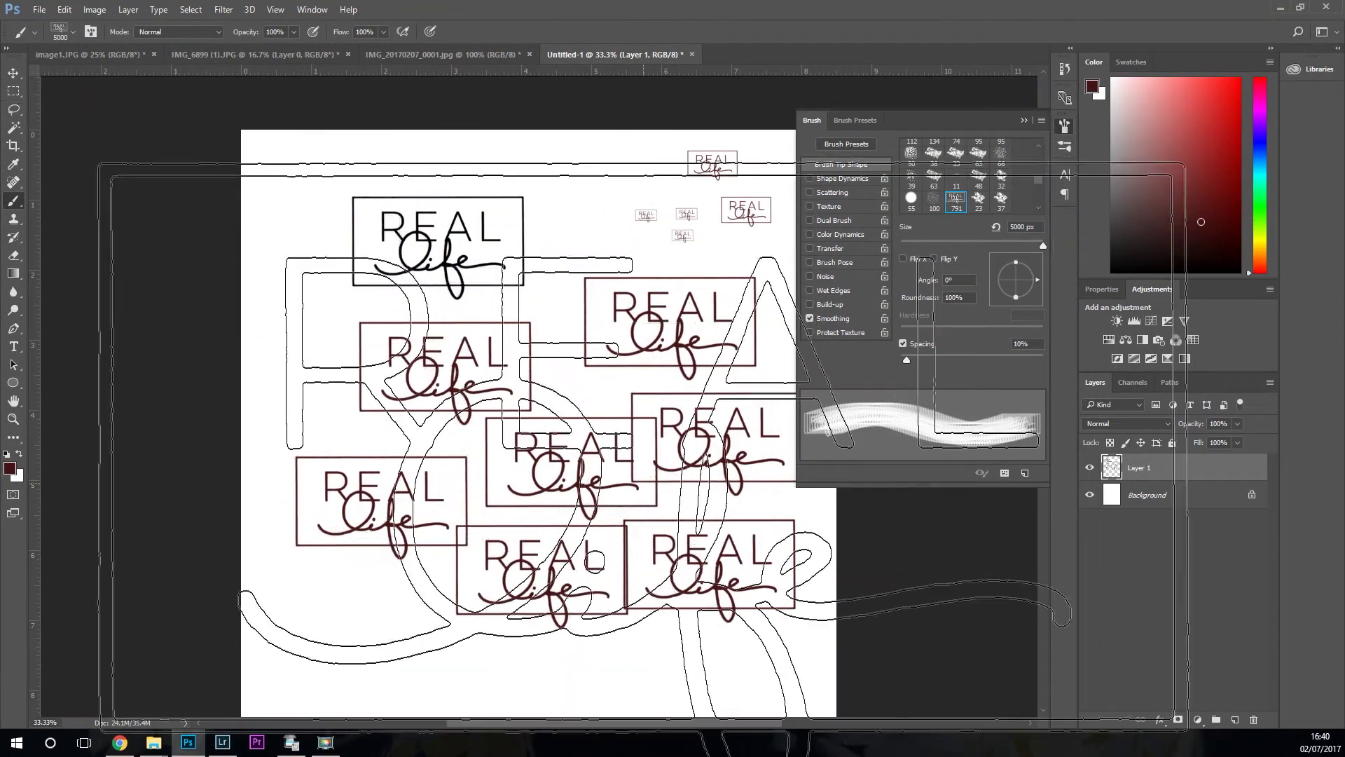
- Set the real life brush size to 1900 px and stamp one large copy near the page's bottom and one near its top
{"action": "key", "text": "bracketleft"}
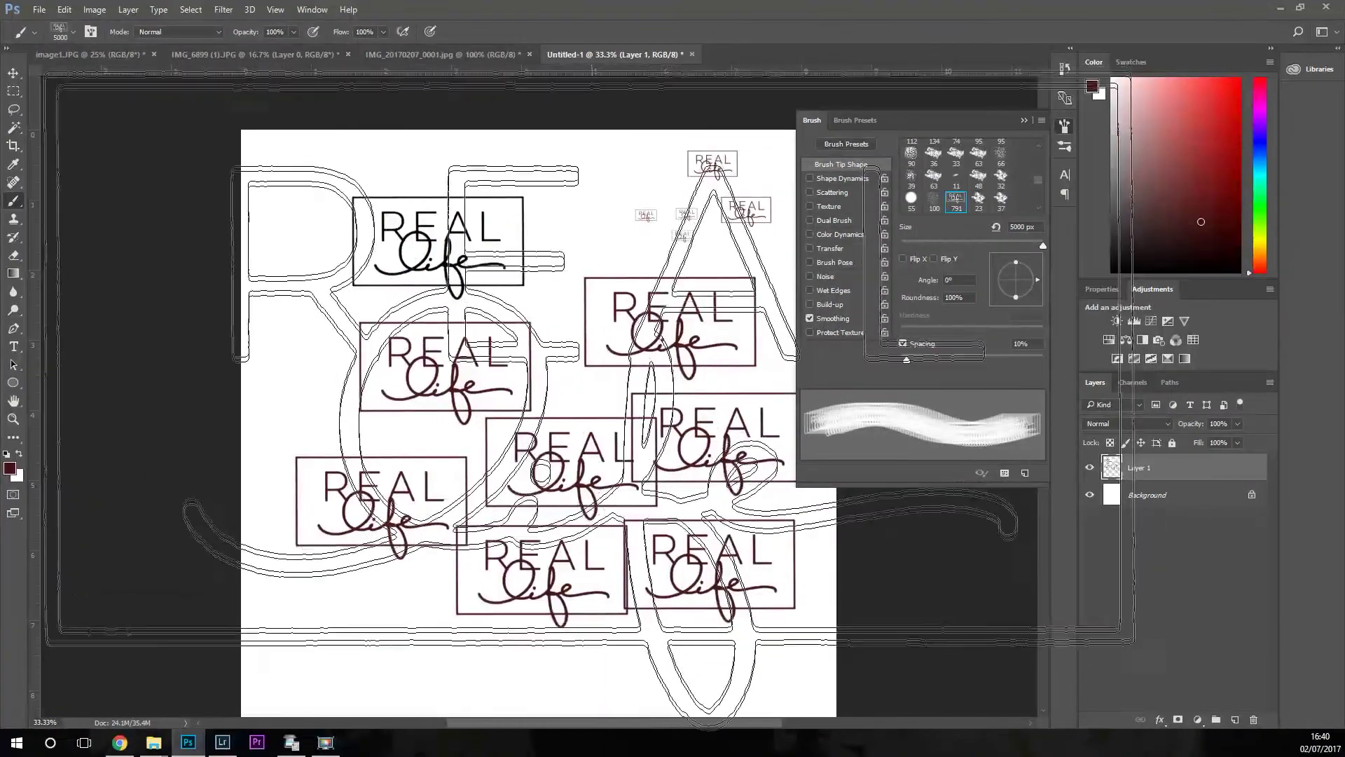
{"action": "key", "text": "bracketleft"}
{"action": "key", "text": "bracketleft"}
{"action": "key", "text": "bracketleft"}
{"action": "key", "text": "bracketleft"}
{"action": "key", "text": "bracketleft"}
{"action": "key", "text": "bracketleft"}
{"action": "key", "text": "bracketleft"}
{"action": "key", "text": "bracketleft"}
{"action": "key", "text": "bracketleft"}
{"action": "key", "text": "bracketleft"}
{"action": "key", "text": "bracketleft"}
{"action": "key", "text": "bracketleft"}
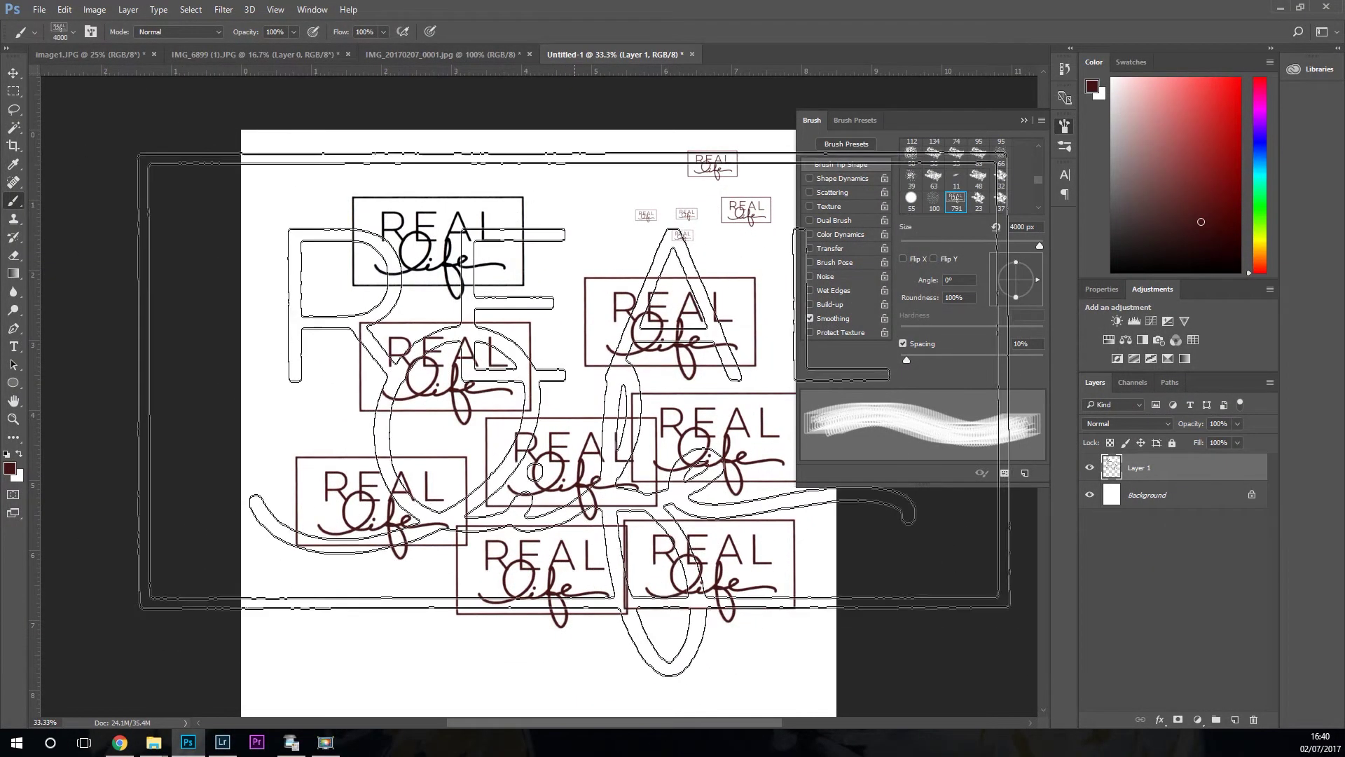
{"action": "key", "text": "bracketleft"}
{"action": "key", "text": "bracketleft"}
{"action": "key", "text": "bracketleft"}
{"action": "key", "text": "bracketleft"}
{"action": "key", "text": "bracketleft"}
{"action": "key", "text": "bracketleft"}
{"action": "key", "text": "bracketleft"}
{"action": "key", "text": "bracketleft"}
{"action": "key", "text": "bracketleft"}
{"action": "key", "text": "bracketleft"}
{"action": "key", "text": "bracketleft"}
{"action": "key", "text": "bracketleft"}
{"action": "key", "text": "bracketleft"}
{"action": "key", "text": "bracketleft"}
{"action": "key", "text": "bracketleft"}
{"action": "key", "text": "bracketleft"}
{"action": "key", "text": "bracketleft"}
{"action": "key", "text": "bracketleft"}
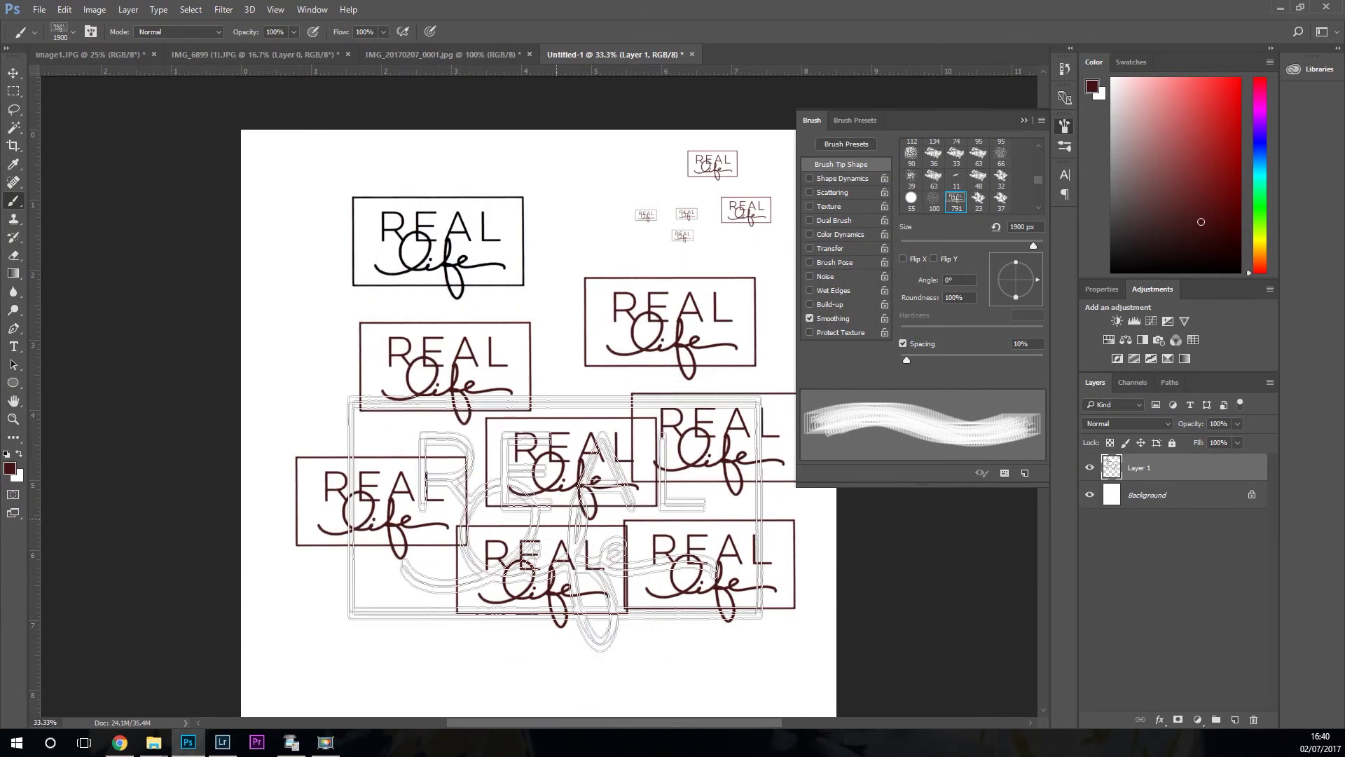
{"action": "key", "text": "ctrl+minus"}
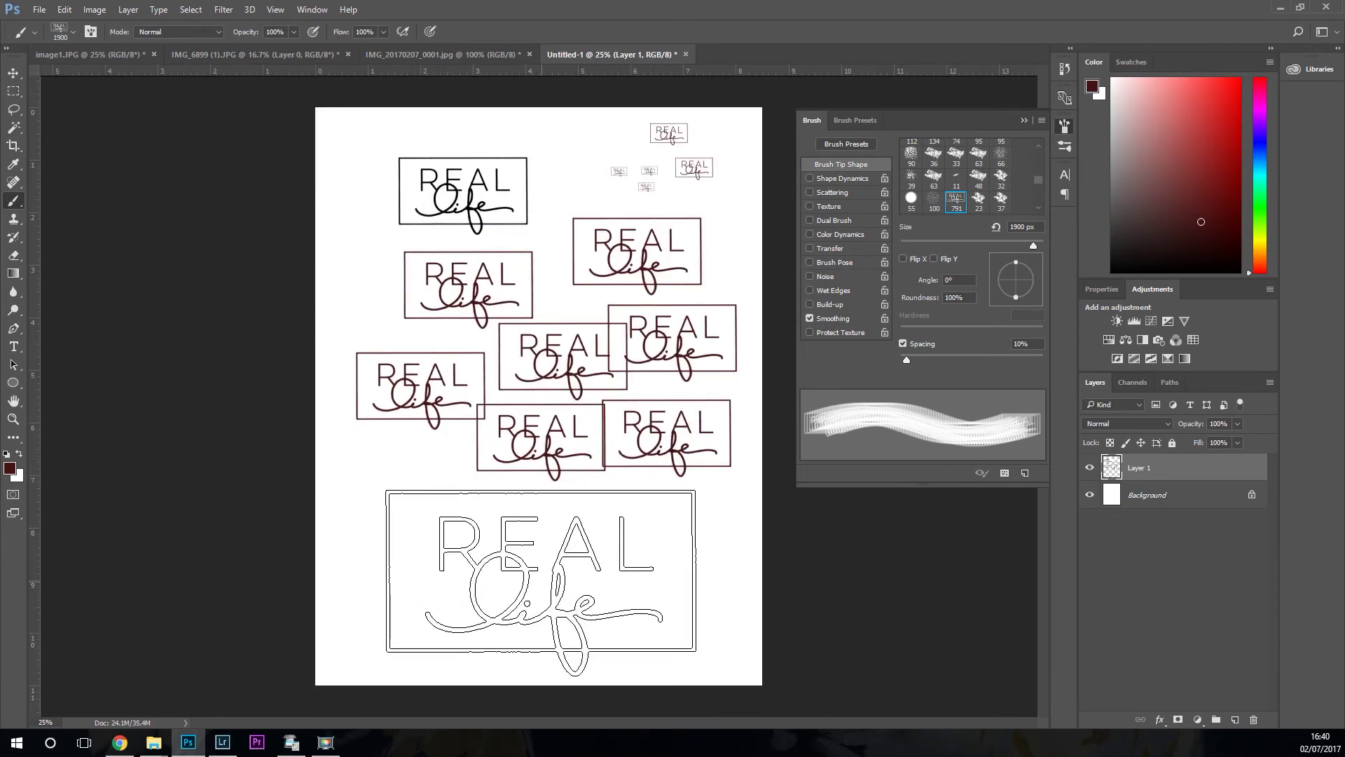
{"action": "left_click", "coordinate": [540, 583]}
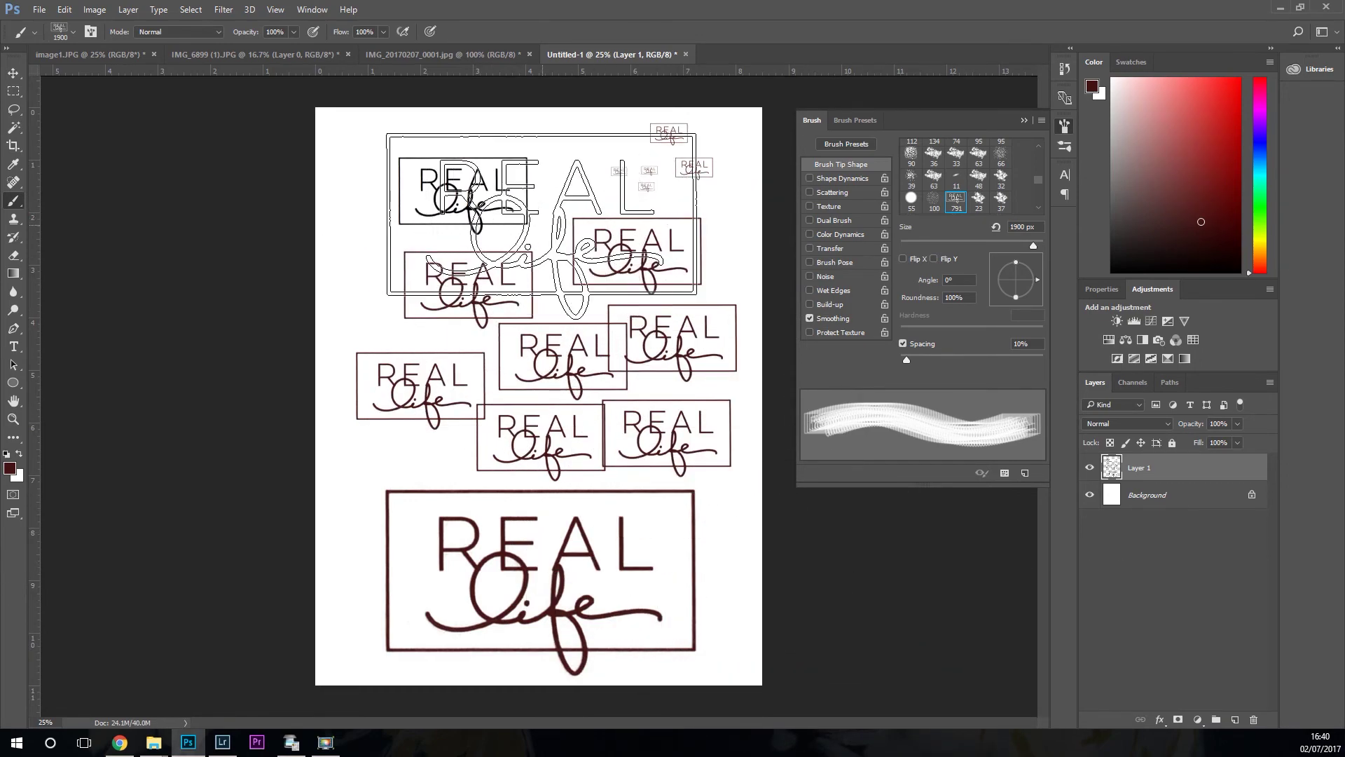
{"action": "left_click", "coordinate": [542, 214]}
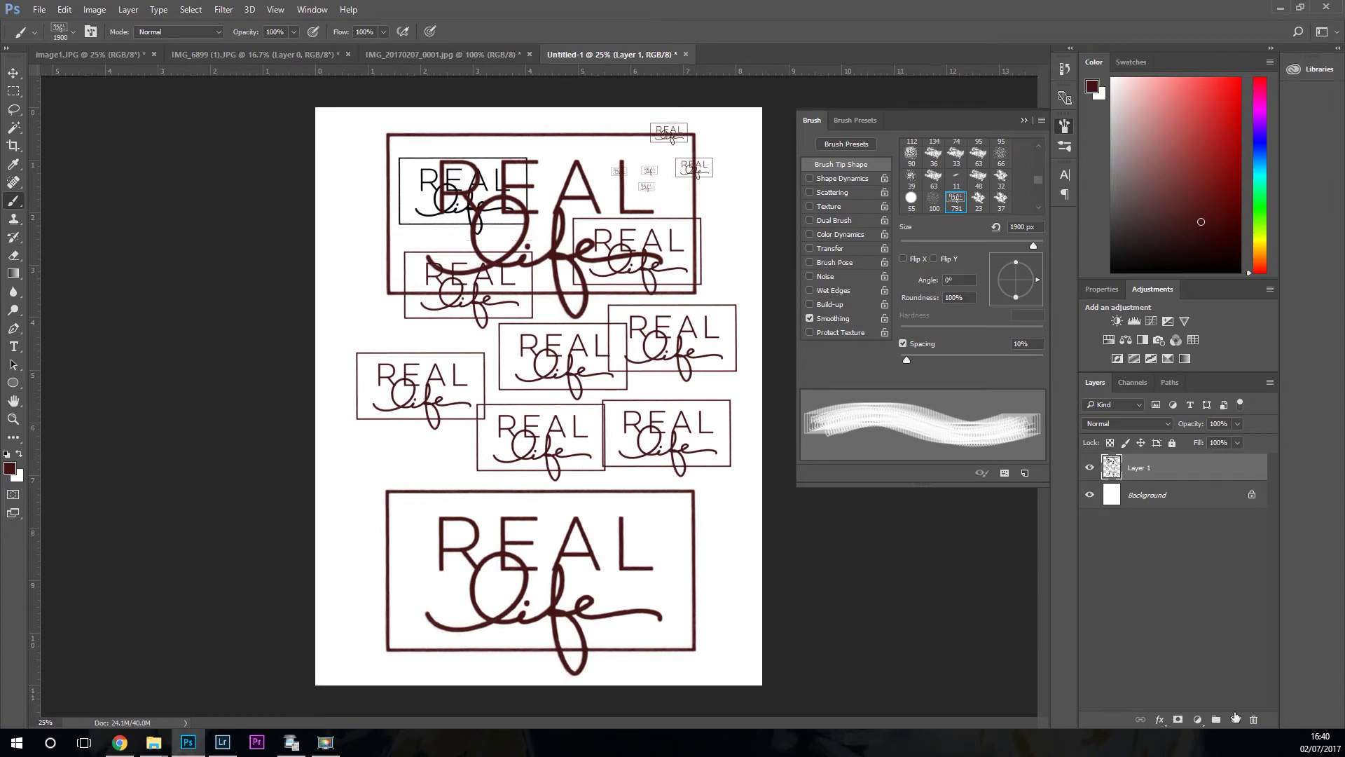
- Delete the layer holding the real life stamps and add a new empty layer above the background
{"action": "left_click", "coordinate": [1253, 719]}
{"action": "key", "text": "Return"}
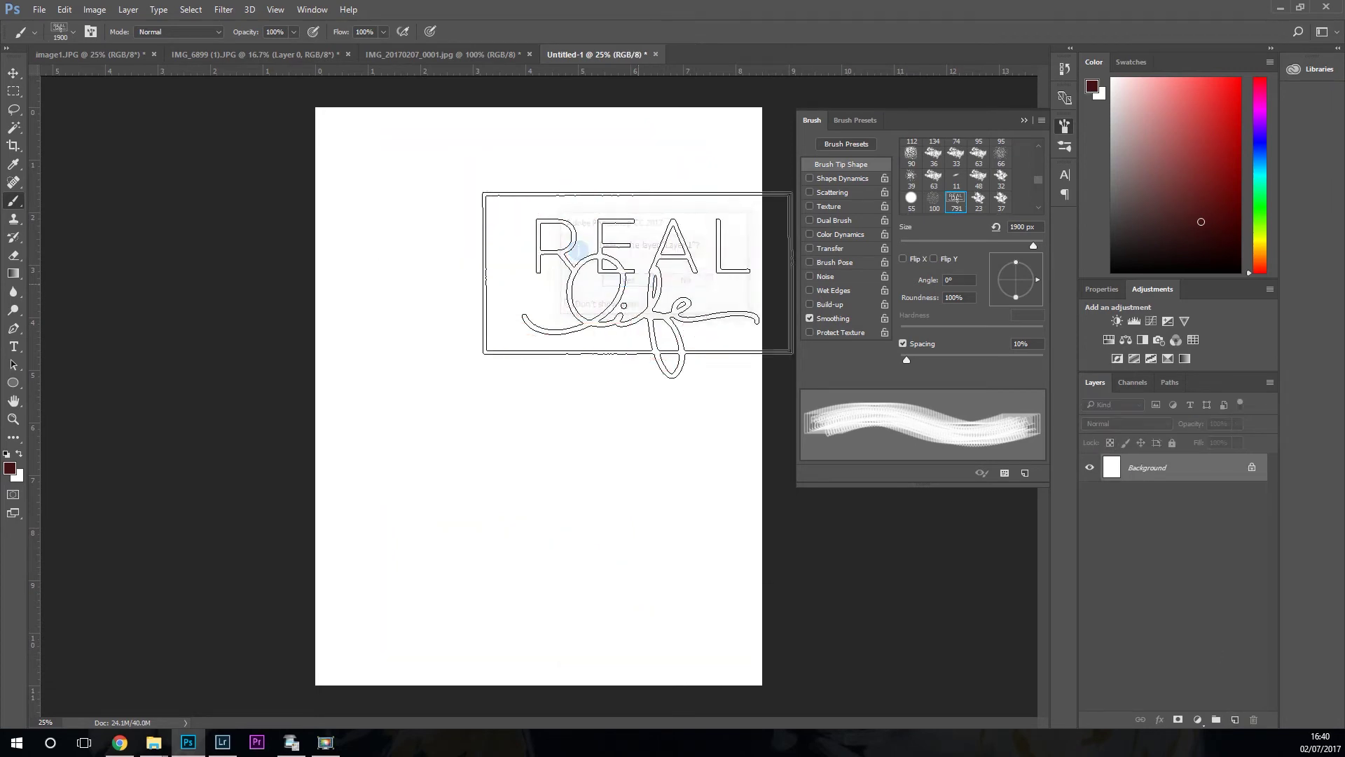
{"action": "left_click", "coordinate": [1235, 720]}
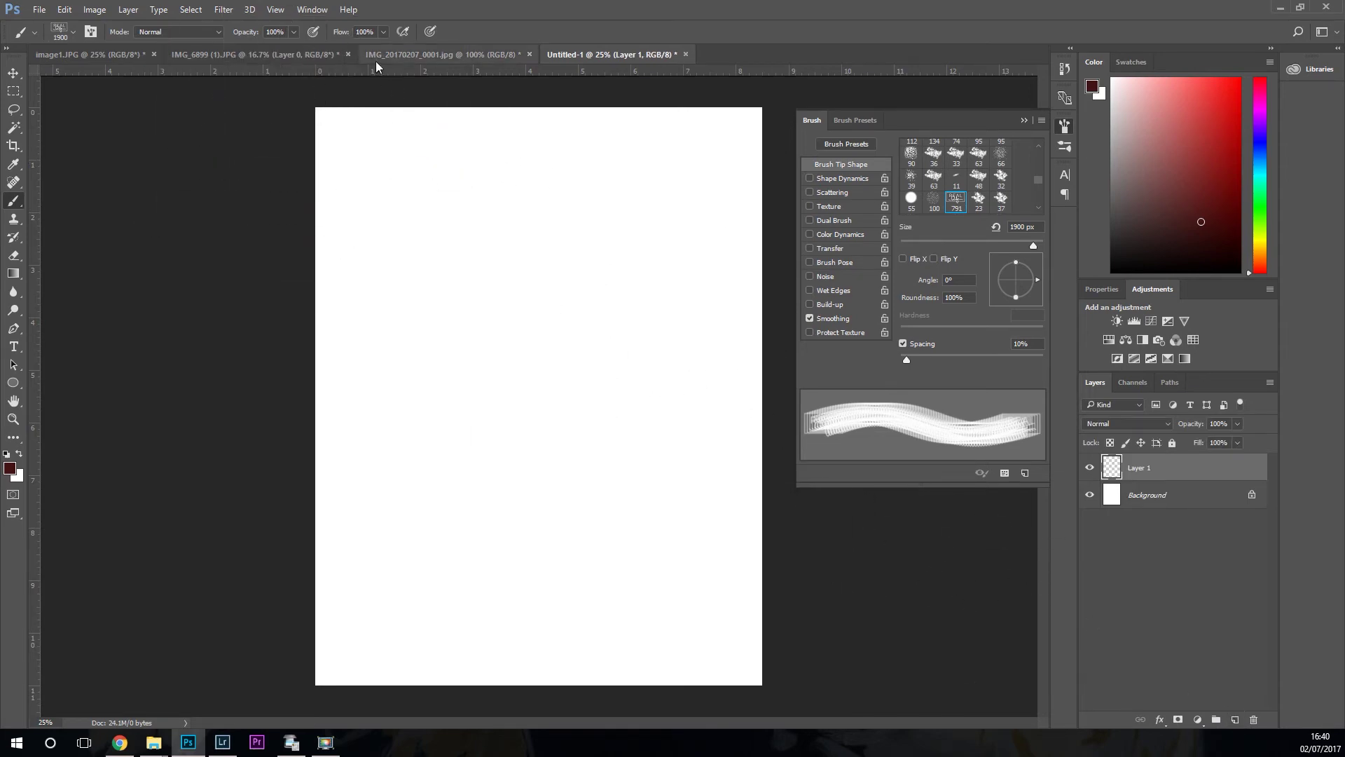
- Copy the making things HAPPEN stamp from IMG_20170207_0001.jpg and paste it into the Untitled-1 document
{"action": "left_click", "coordinate": [14, 74]}
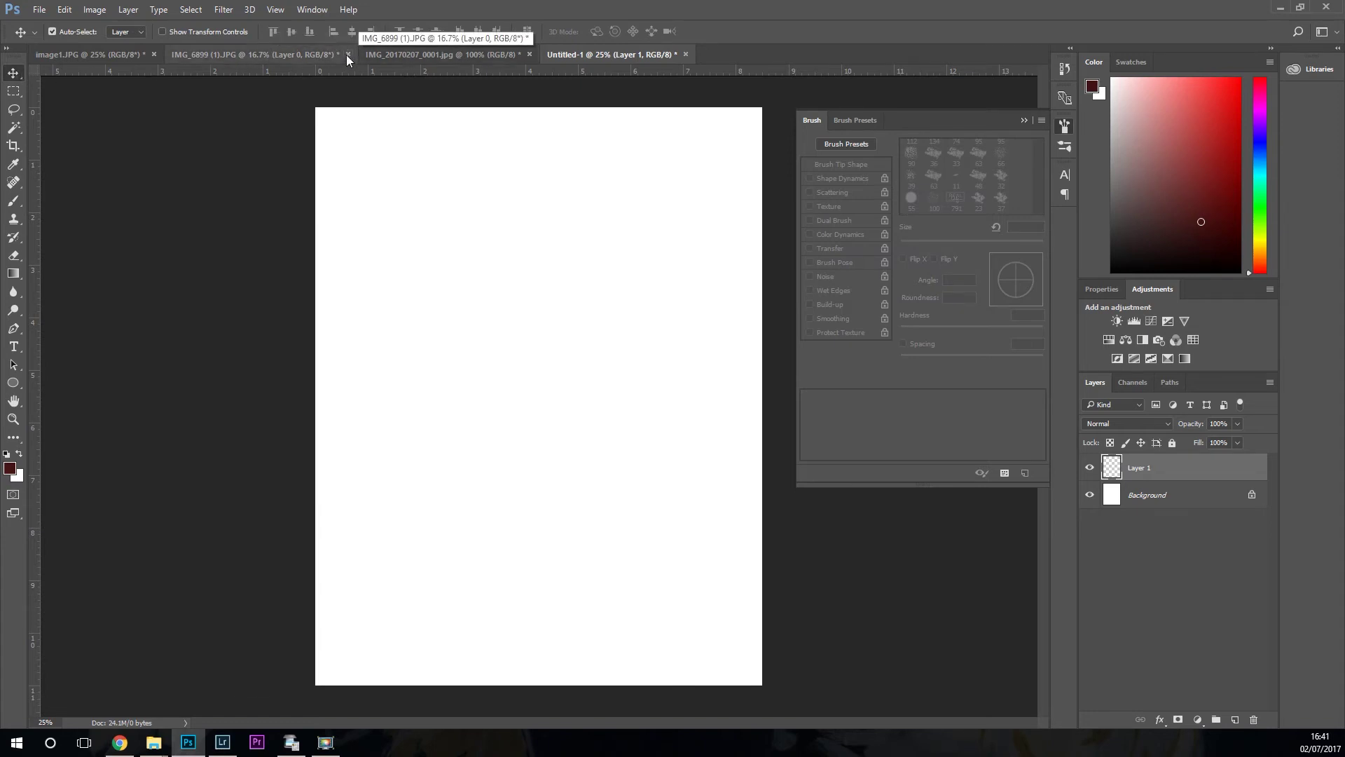
{"action": "left_click", "coordinate": [378, 55]}
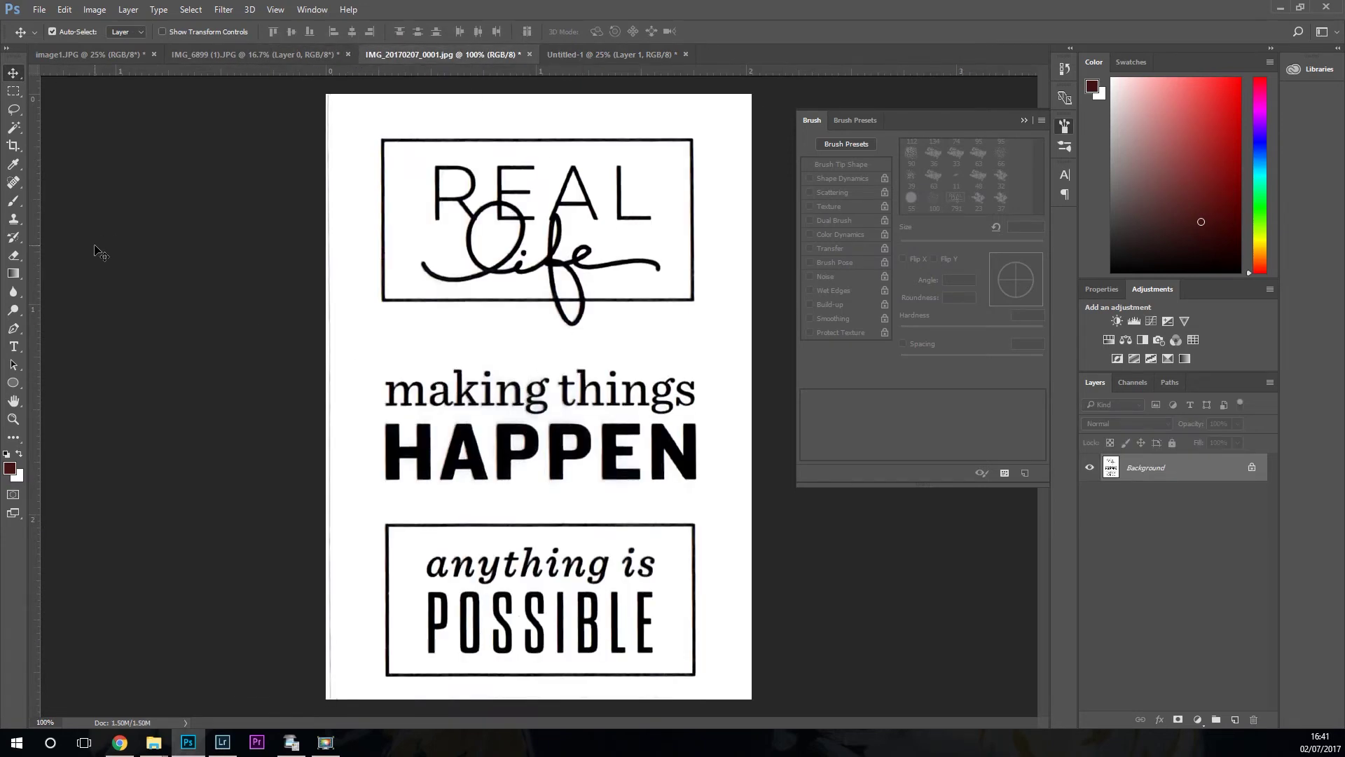
{"action": "left_click", "coordinate": [15, 92]}
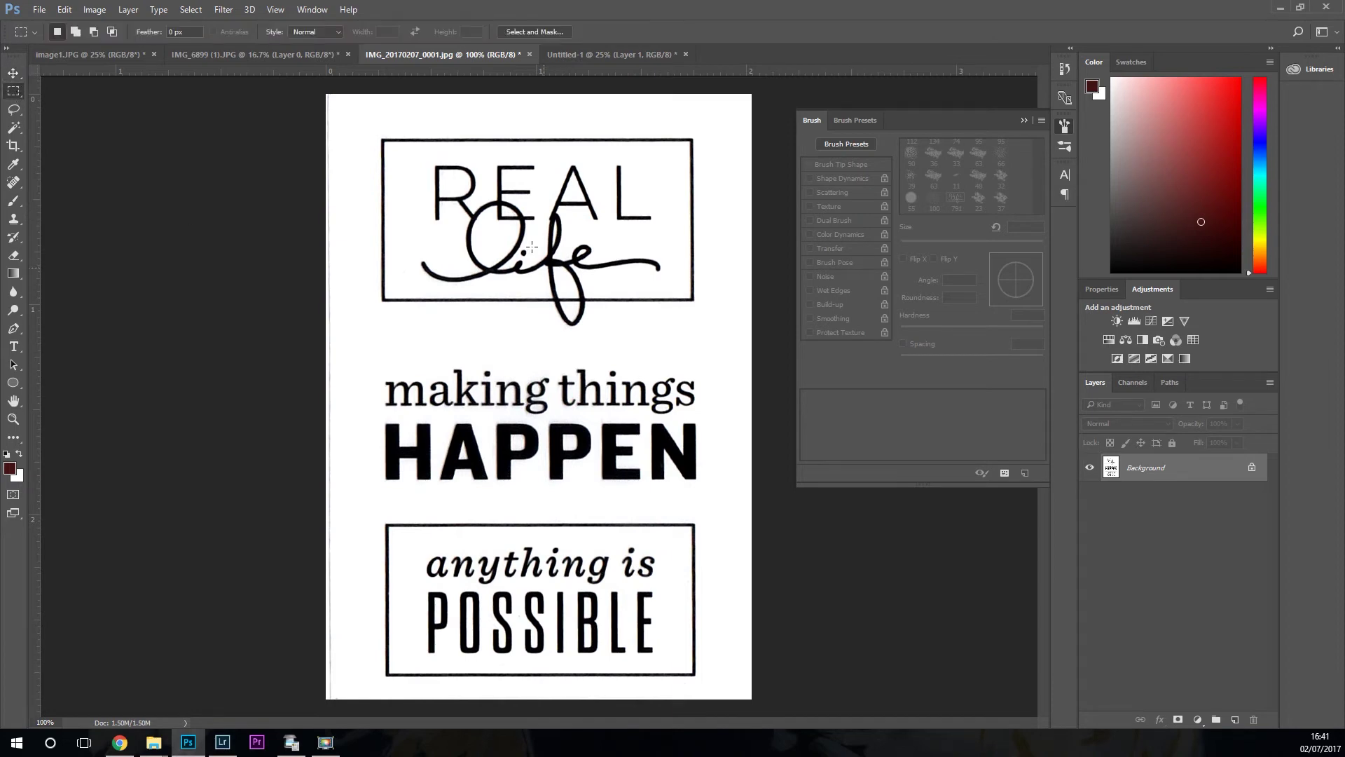
{"action": "left_click_drag", "start_coordinate": [366, 361], "coordinate": [720, 500]}
{"action": "key", "text": "ctrl+c"}
{"action": "left_click", "coordinate": [568, 56]}
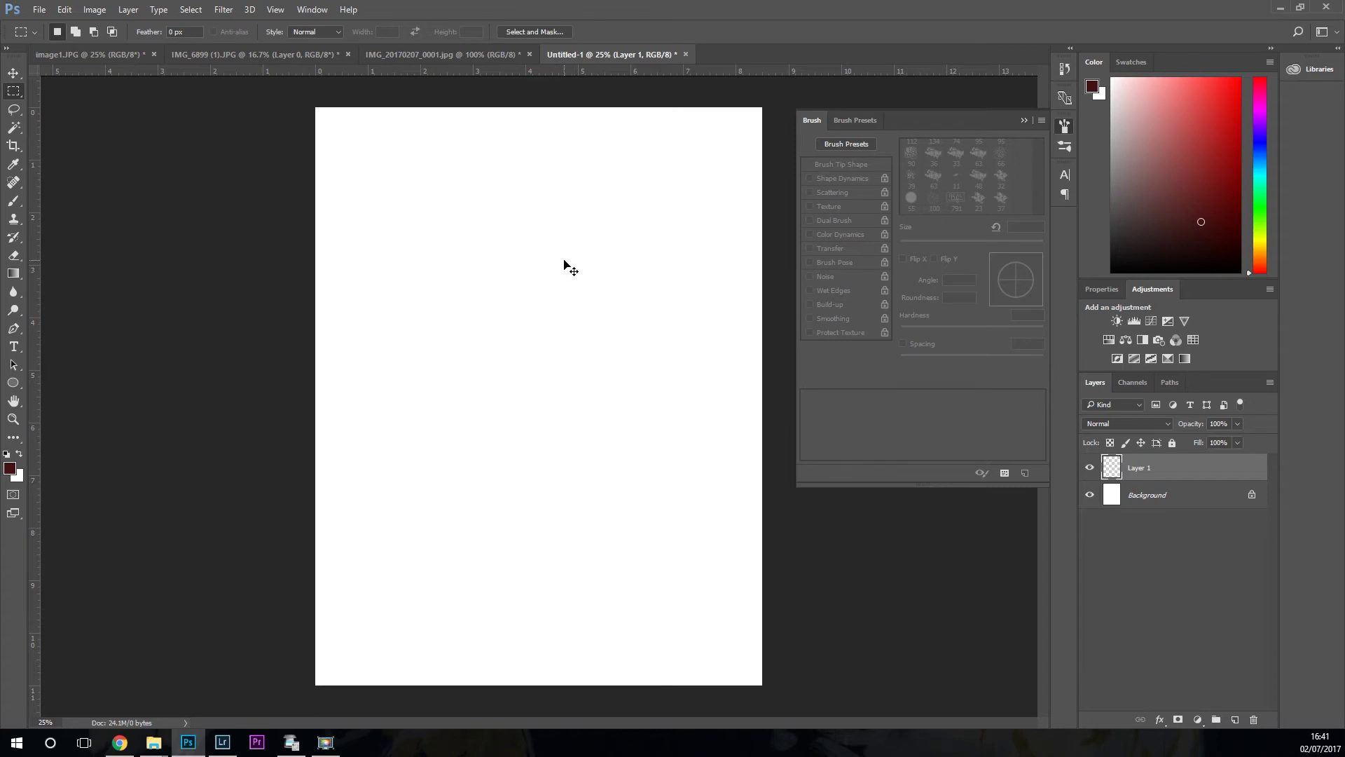
{"action": "key", "text": "ctrl+v"}
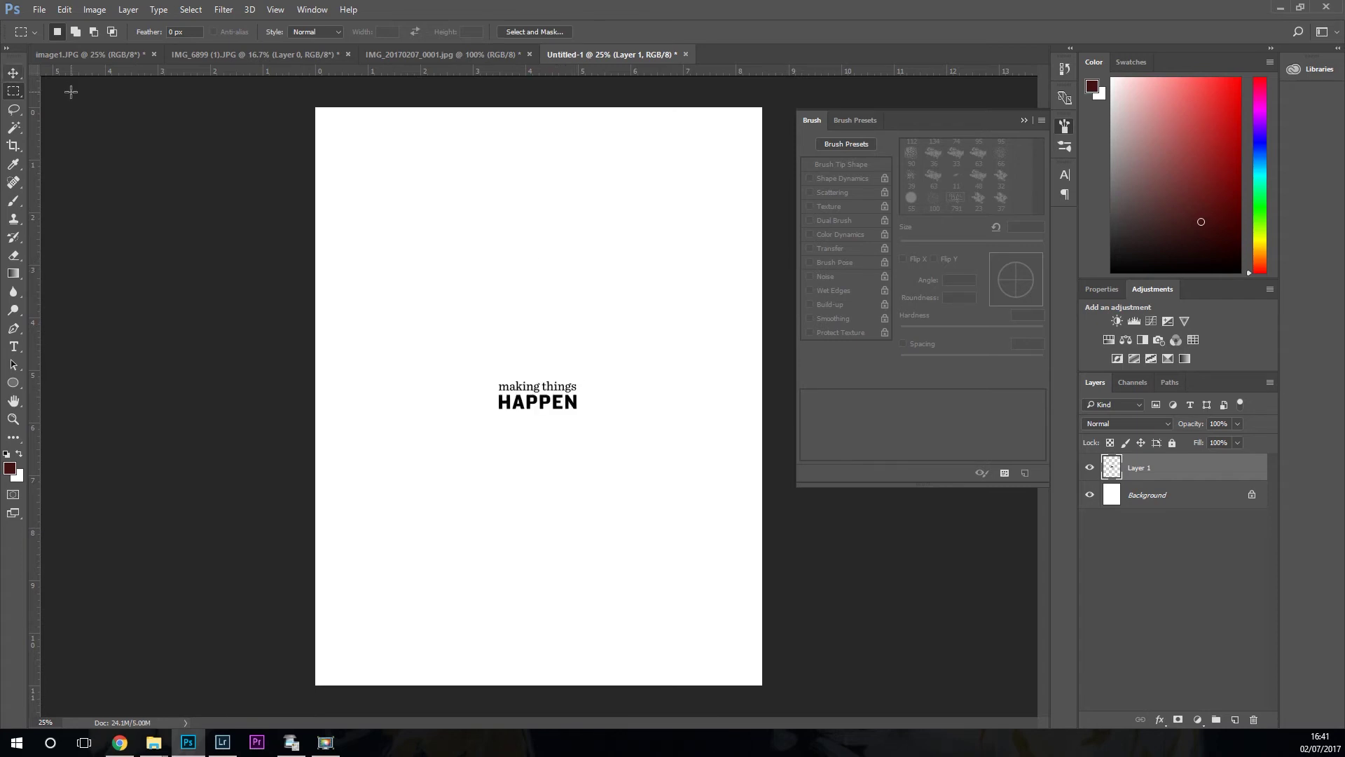
- Enlarge the pasted making things HAPPEN stamp to about 2.2 in wide and move it near the top of the page
{"action": "key", "text": "ctrl+t"}
{"action": "left_click_drag", "start_coordinate": [585, 415], "coordinate": [622, 442]}
{"action": "key", "text": "Return"}
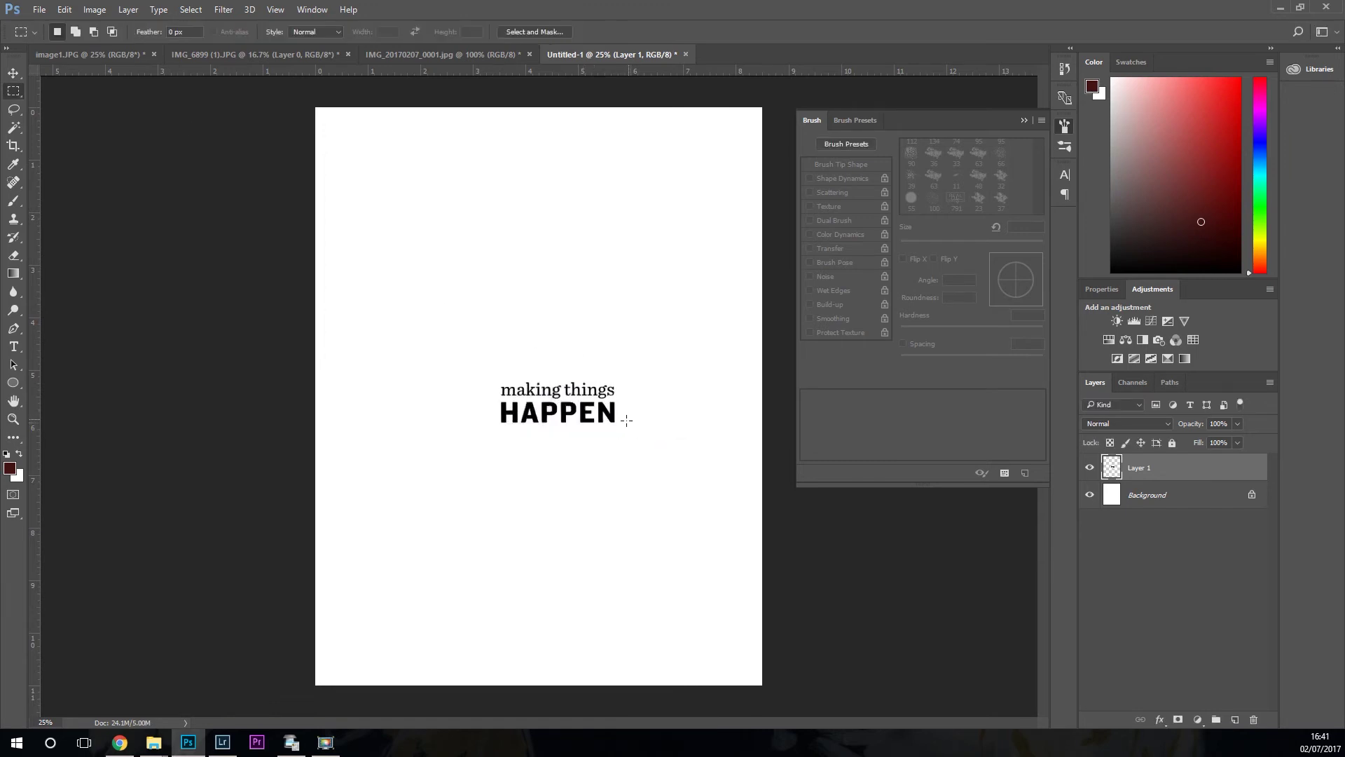
{"action": "left_click", "coordinate": [13, 73]}
{"action": "left_click_drag", "start_coordinate": [536, 397], "coordinate": [506, 195]}
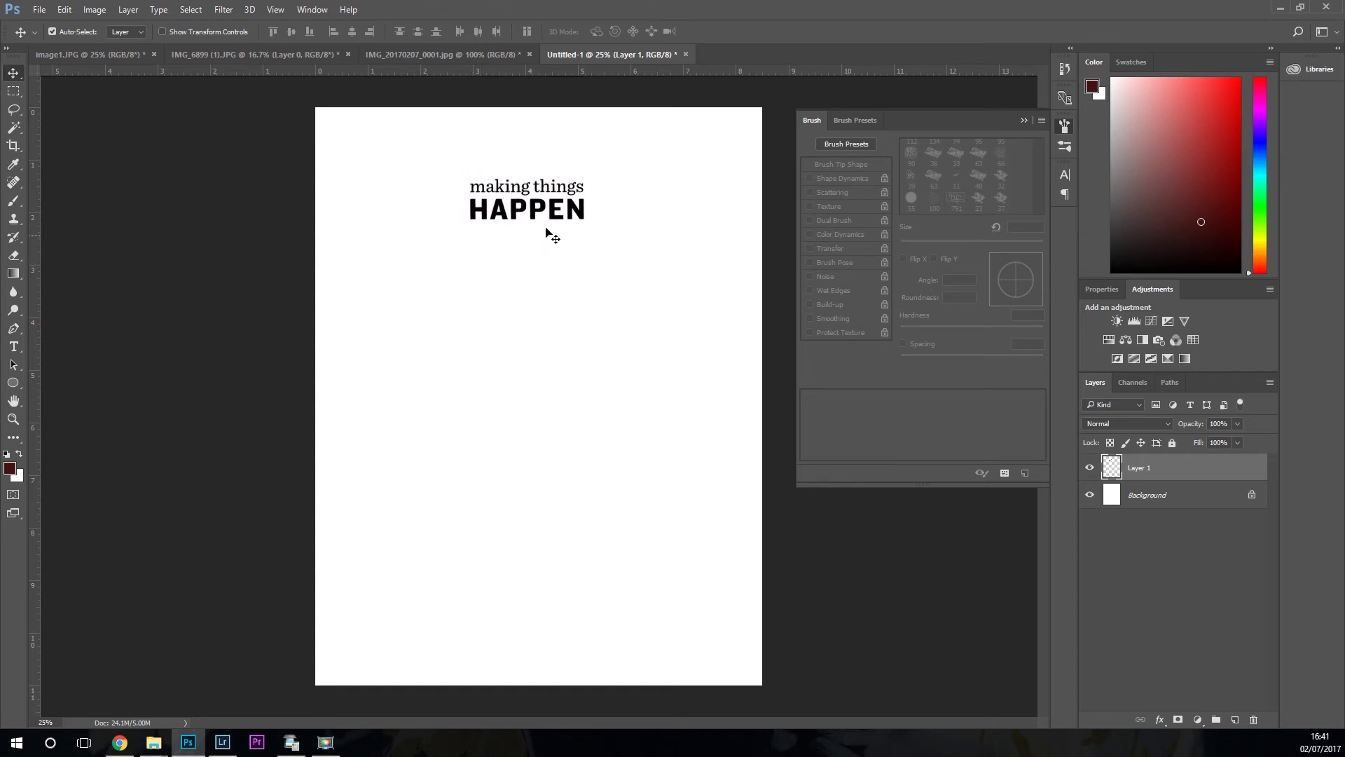
- Try to stretch the stamp out of proportion to about 192% width and 338% height, and undo the stretch
{"action": "key", "text": "ctrl+t"}
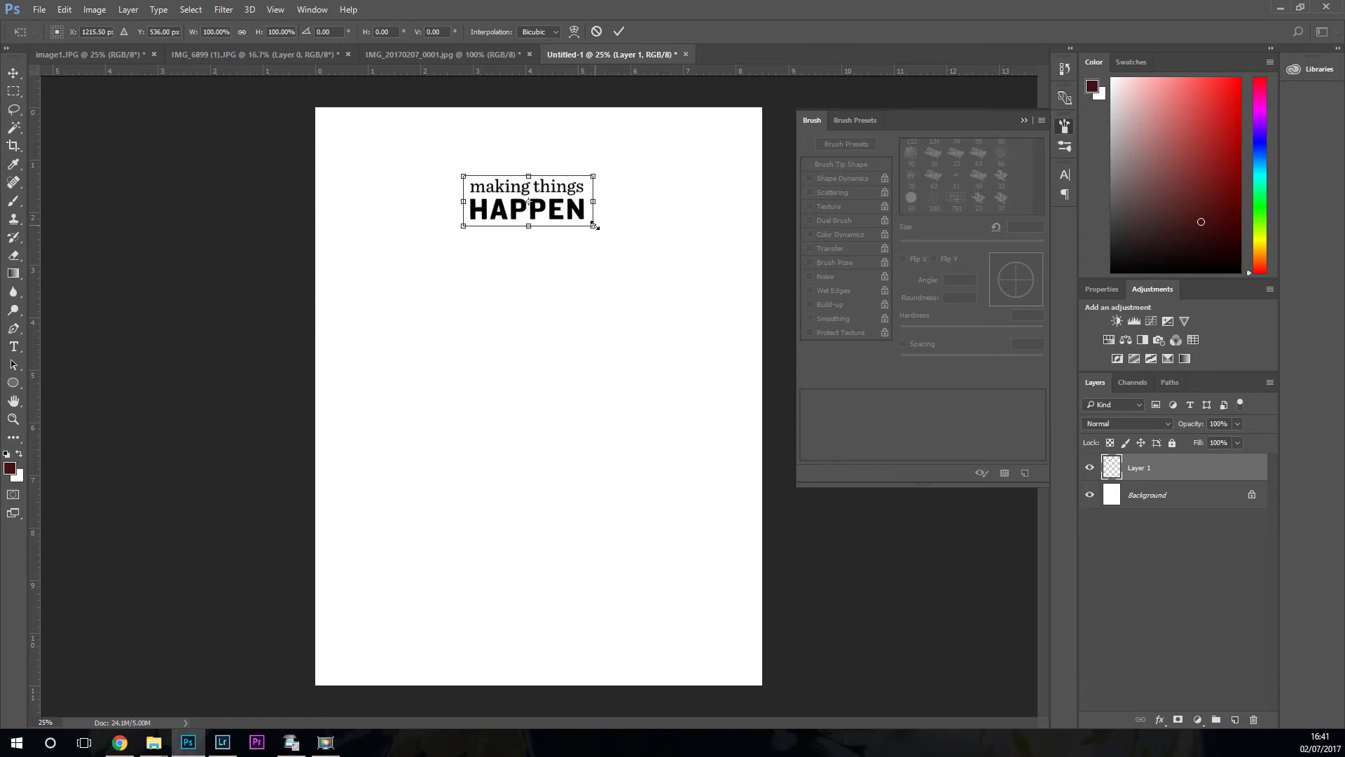
{"action": "left_click_drag", "start_coordinate": [594, 225], "coordinate": [698, 343]}
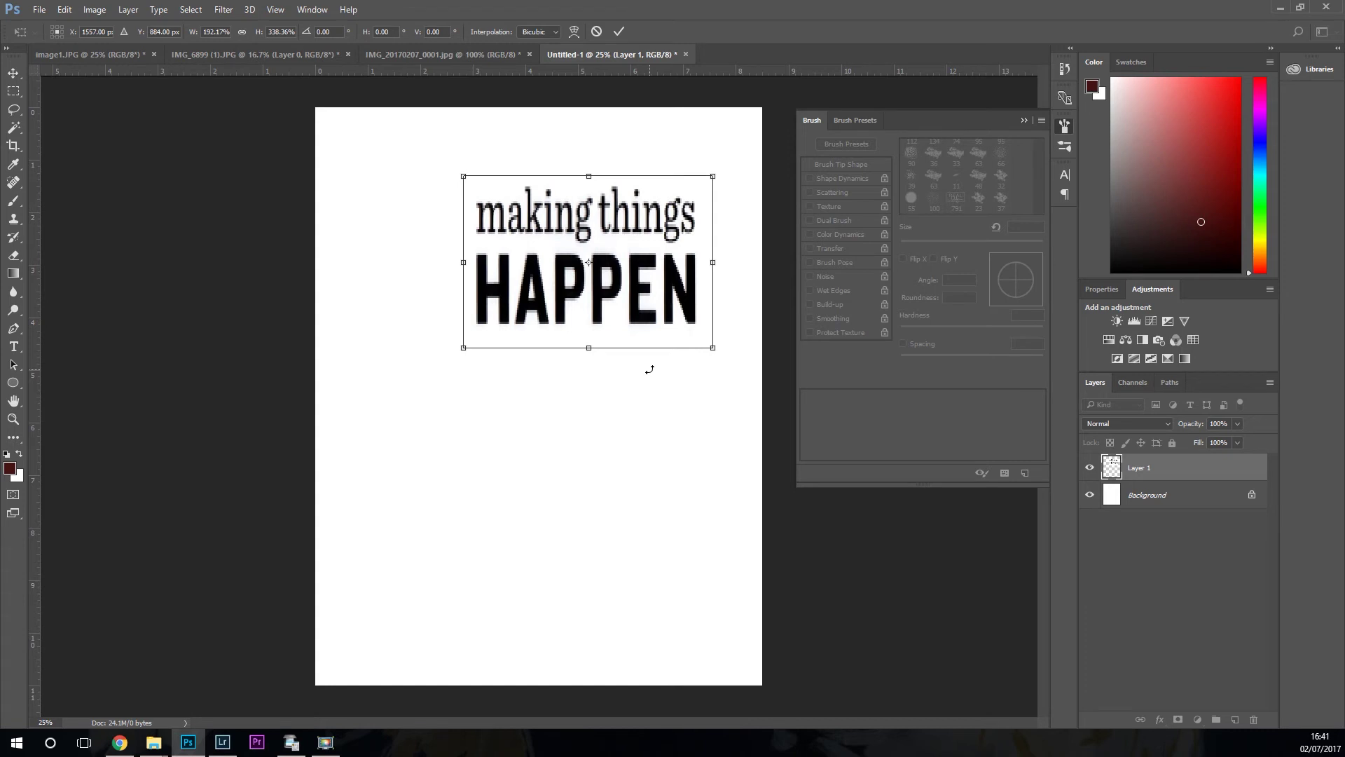
{"action": "key", "text": "ctrl+z"}
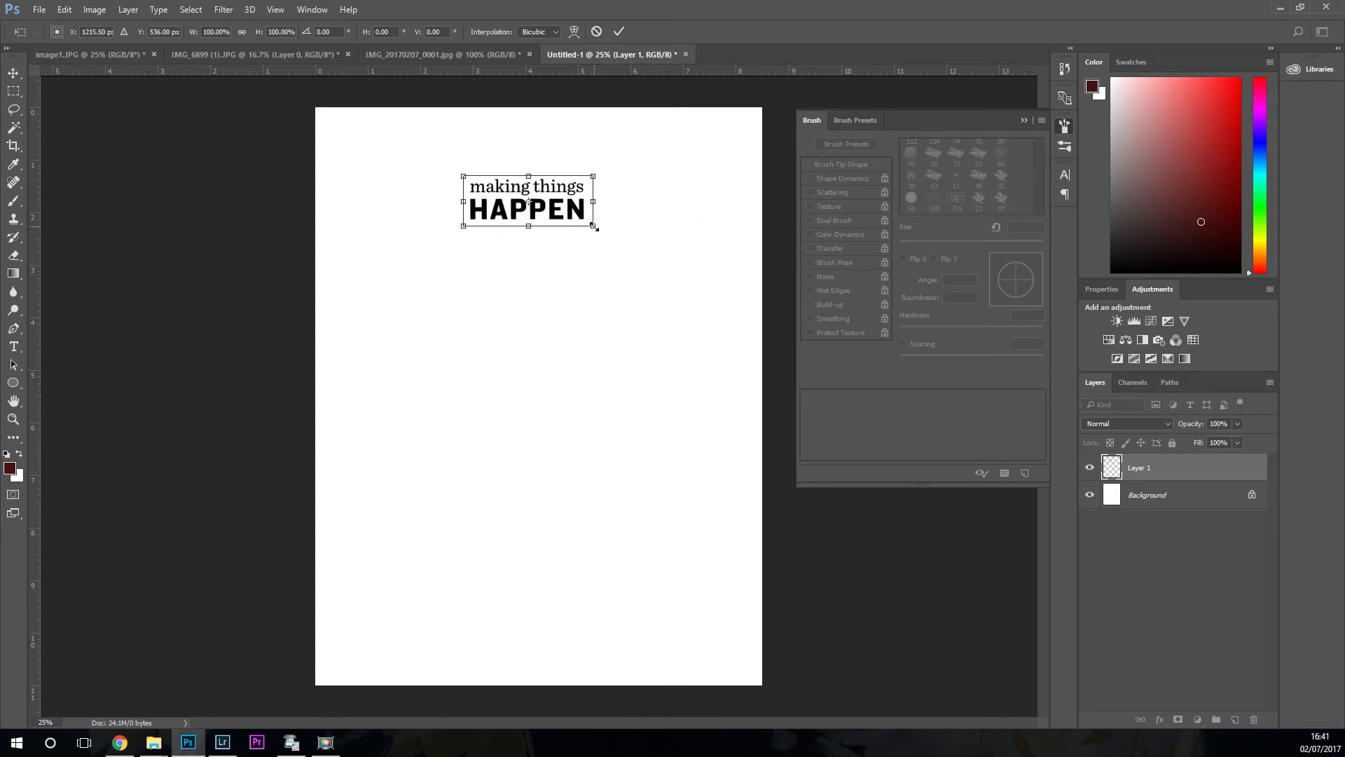
- Scale the stamp proportionally to about 189% and centre it near the top of the page
{"action": "left_click_drag", "start_coordinate": [595, 227], "coordinate": [689, 317]}
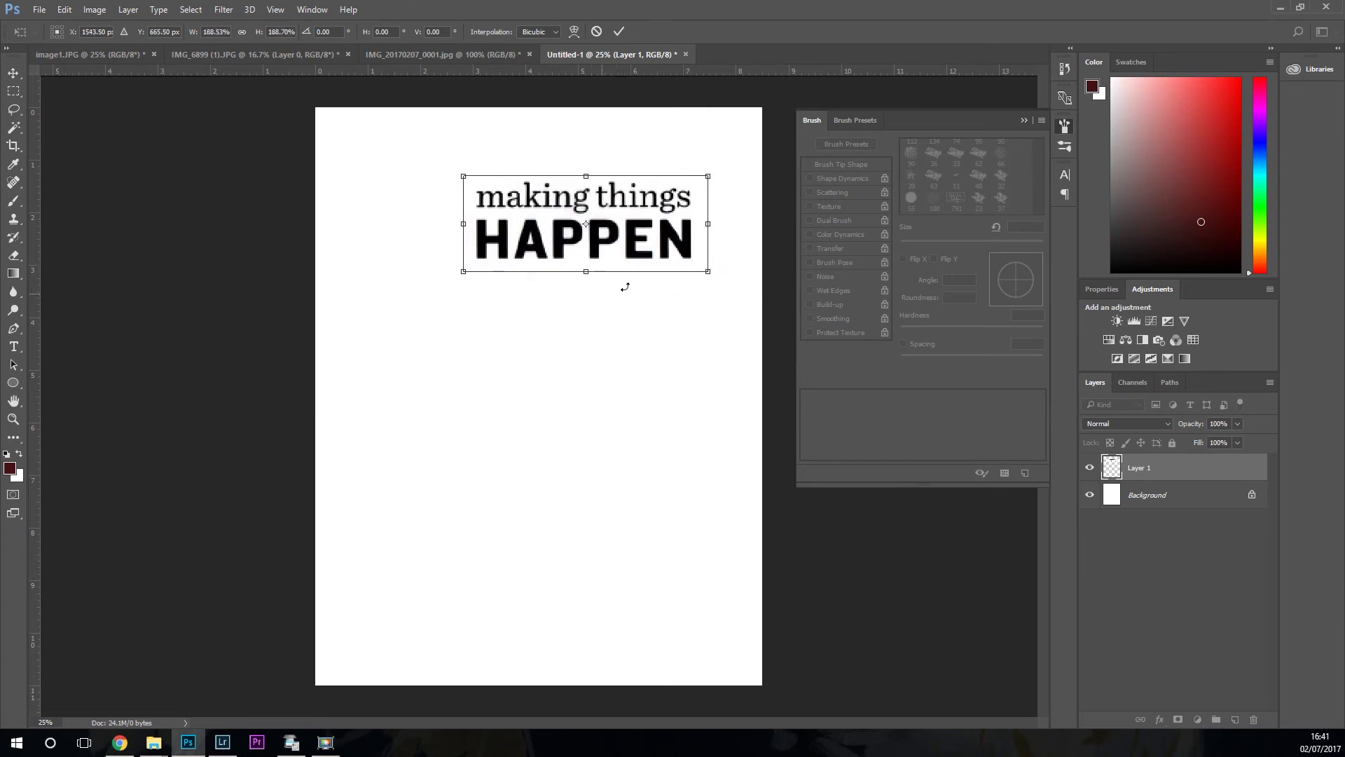
{"action": "left_click_drag", "start_coordinate": [672, 237], "coordinate": [618, 208]}
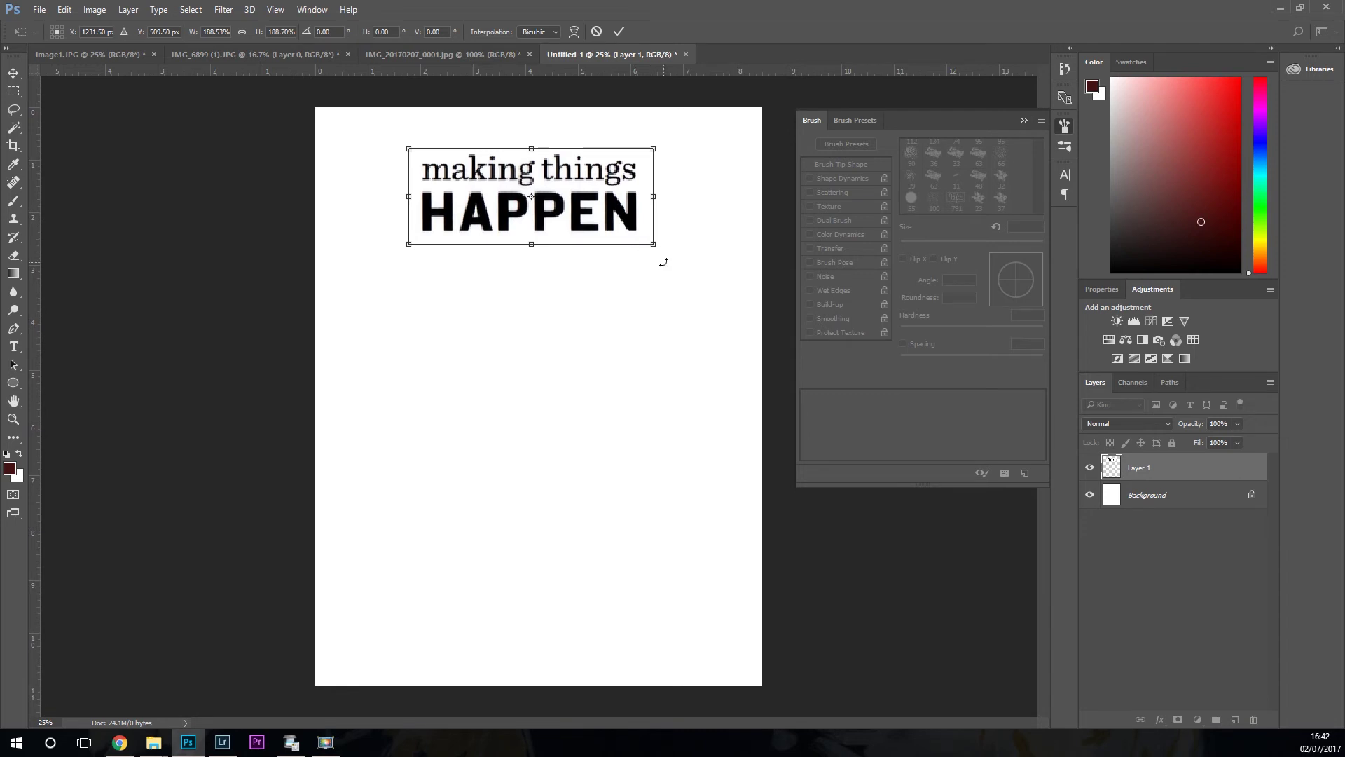
{"action": "key", "text": "Return"}
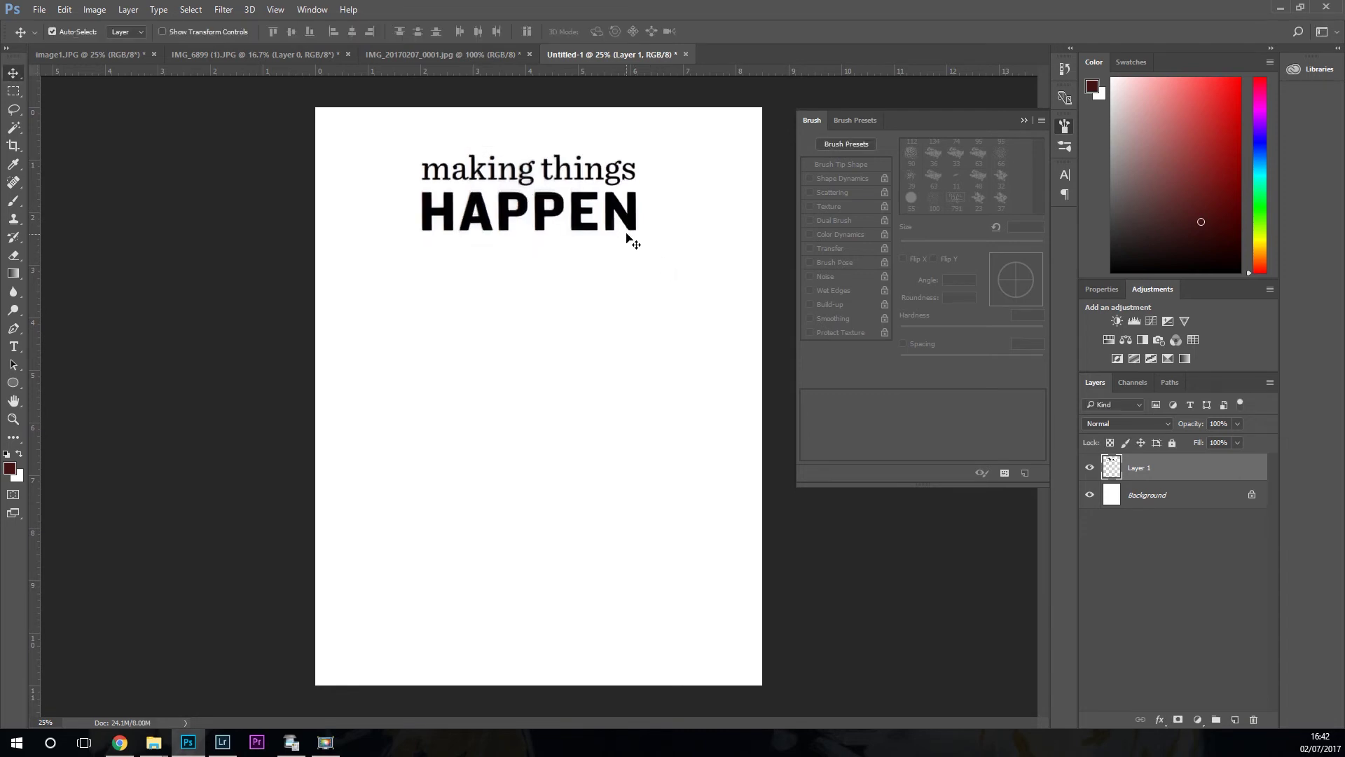
- Shrink the stamp proportionally to about 3 in wide and move it slightly down and to the right
{"action": "key", "text": "ctrl+t"}
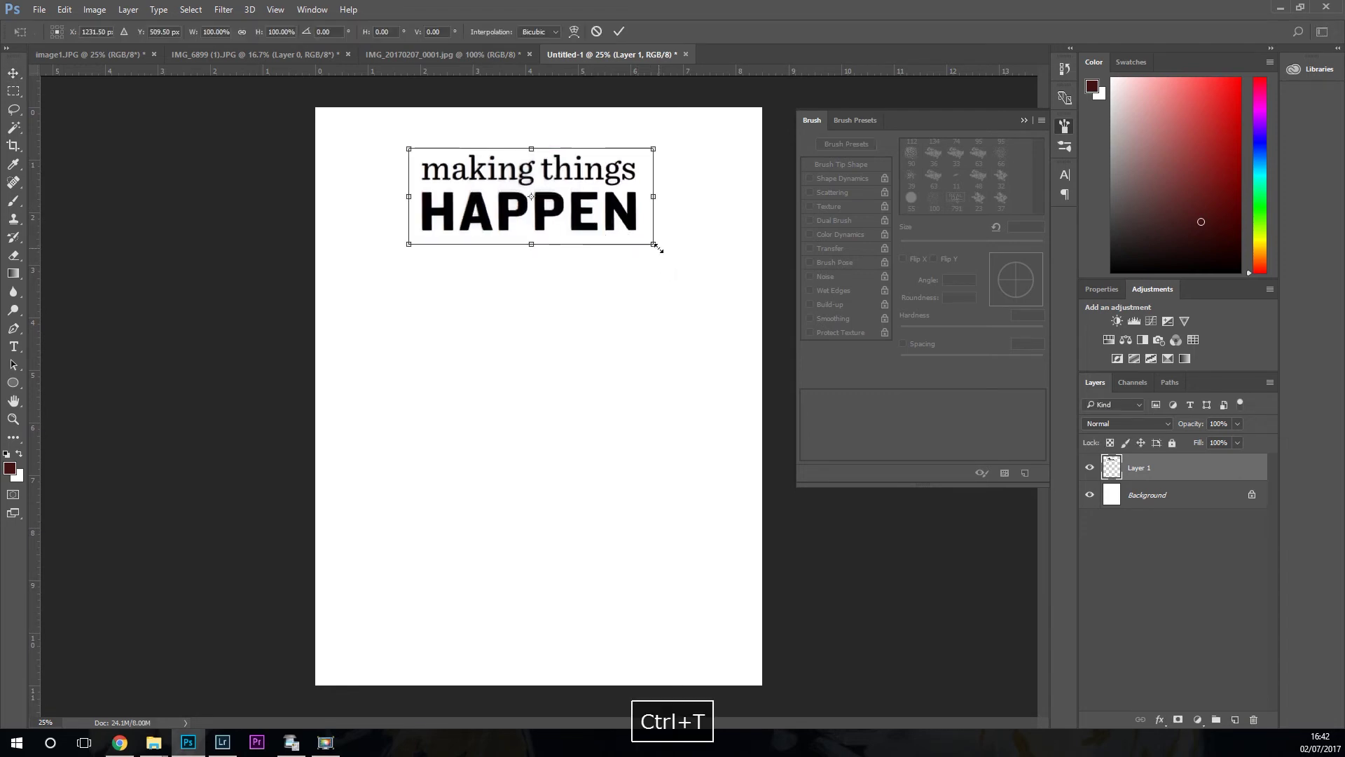
{"action": "left_click_drag", "start_coordinate": [656, 244], "coordinate": [592, 220]}
{"action": "key", "text": "Return"}
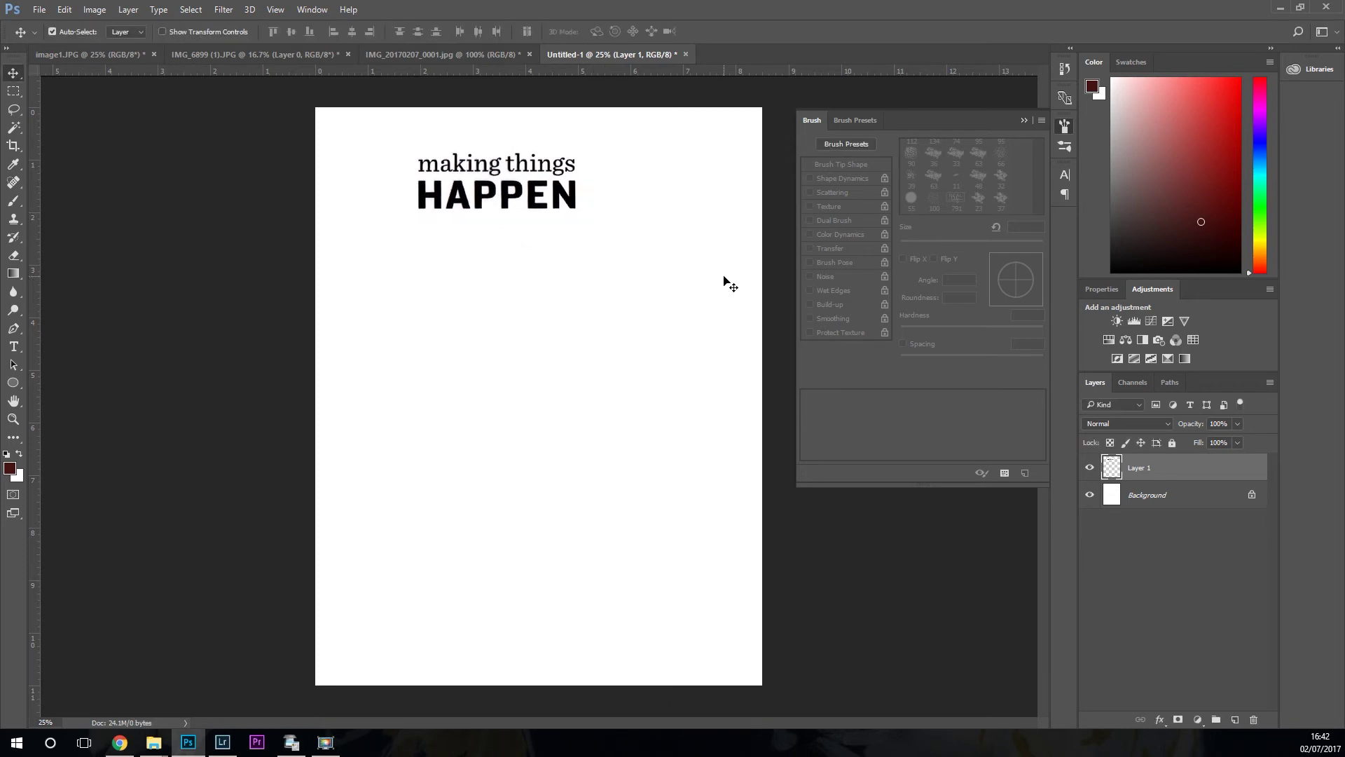
{"action": "left_click_drag", "start_coordinate": [490, 181], "coordinate": [548, 223]}
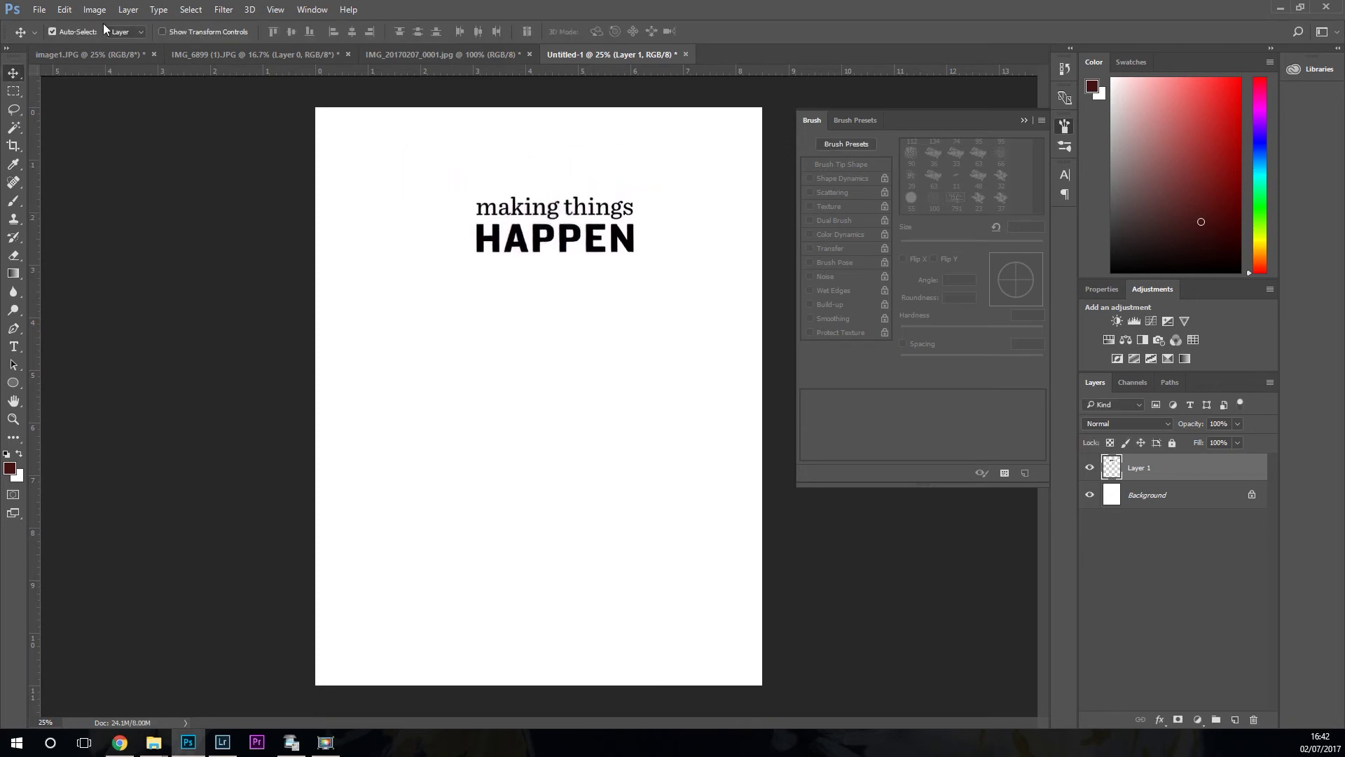
- Define the stamp as a brush preset named making things happen
{"action": "left_click", "coordinate": [64, 10]}
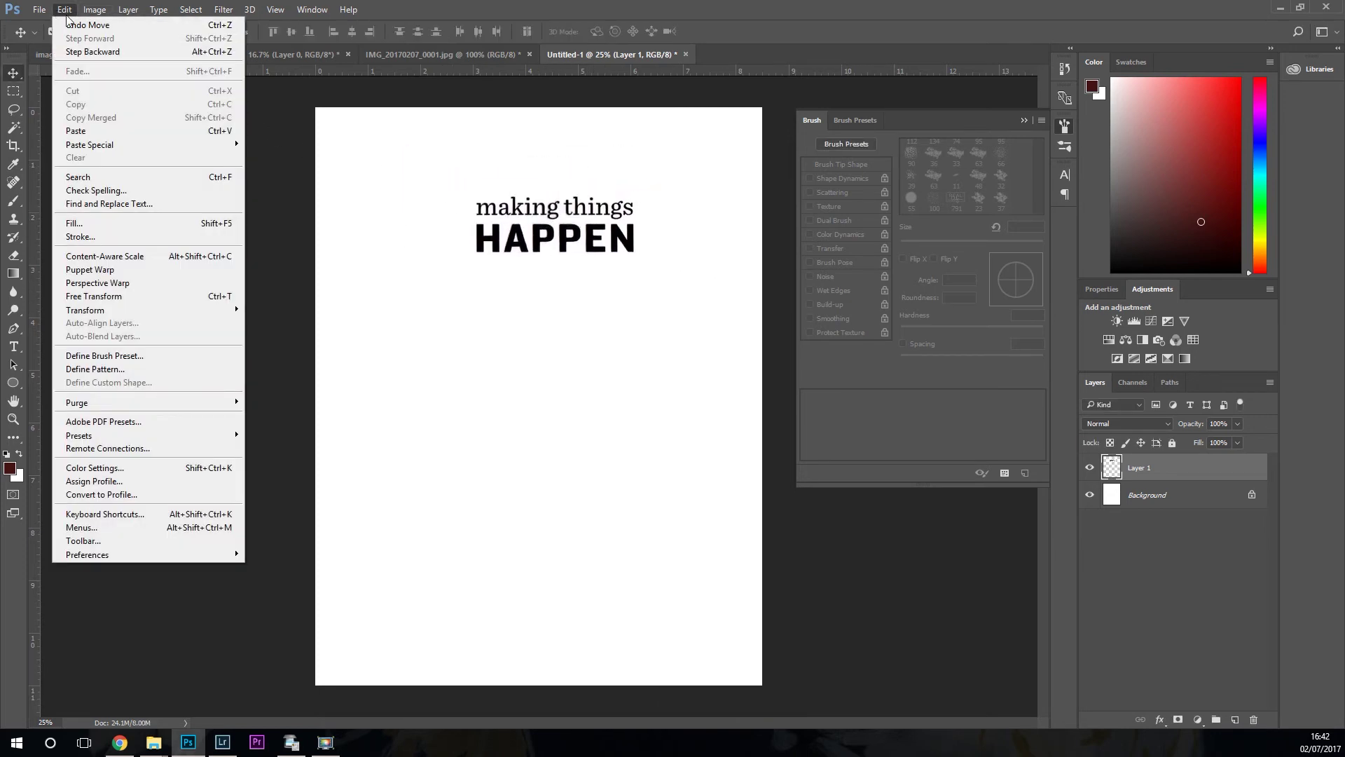
{"action": "left_click", "coordinate": [177, 362]}
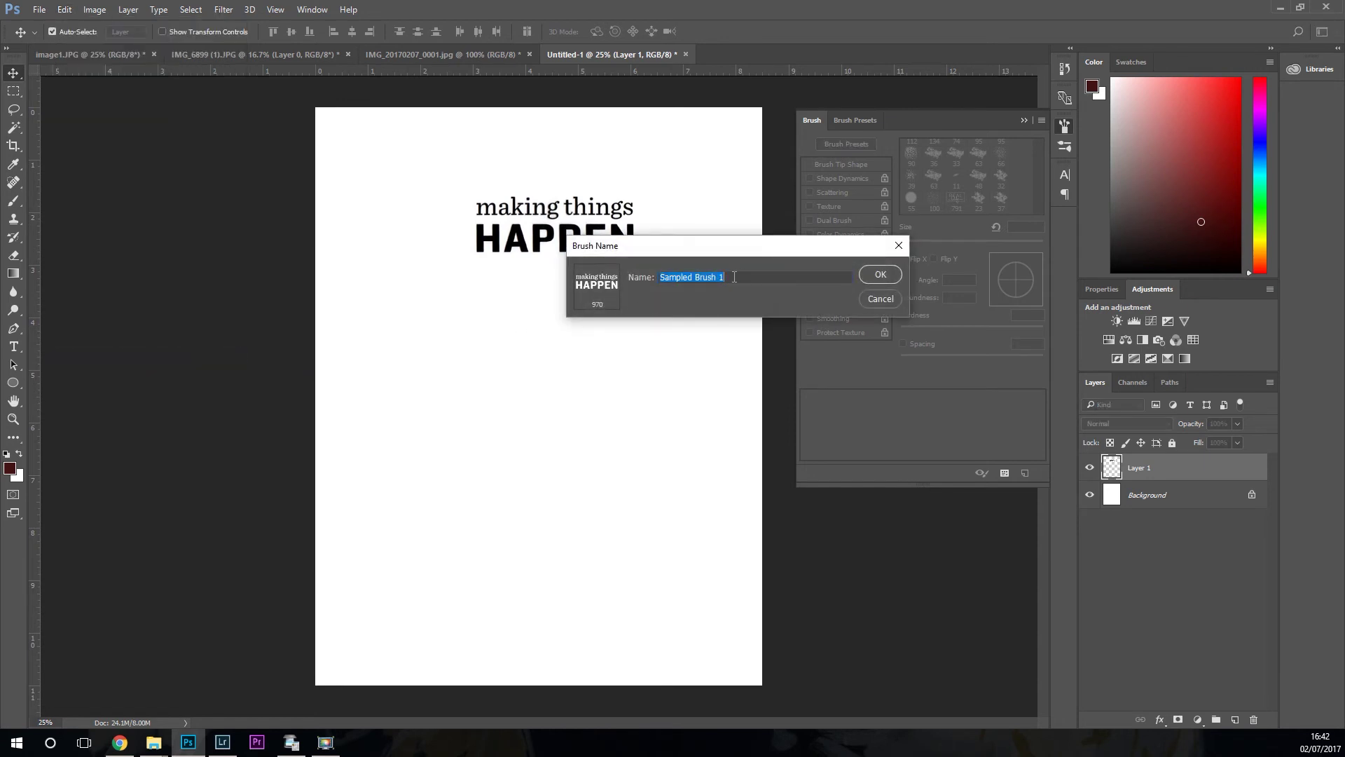
{"action": "type", "text": "making things happen"}
{"action": "left_click", "coordinate": [862, 276]}
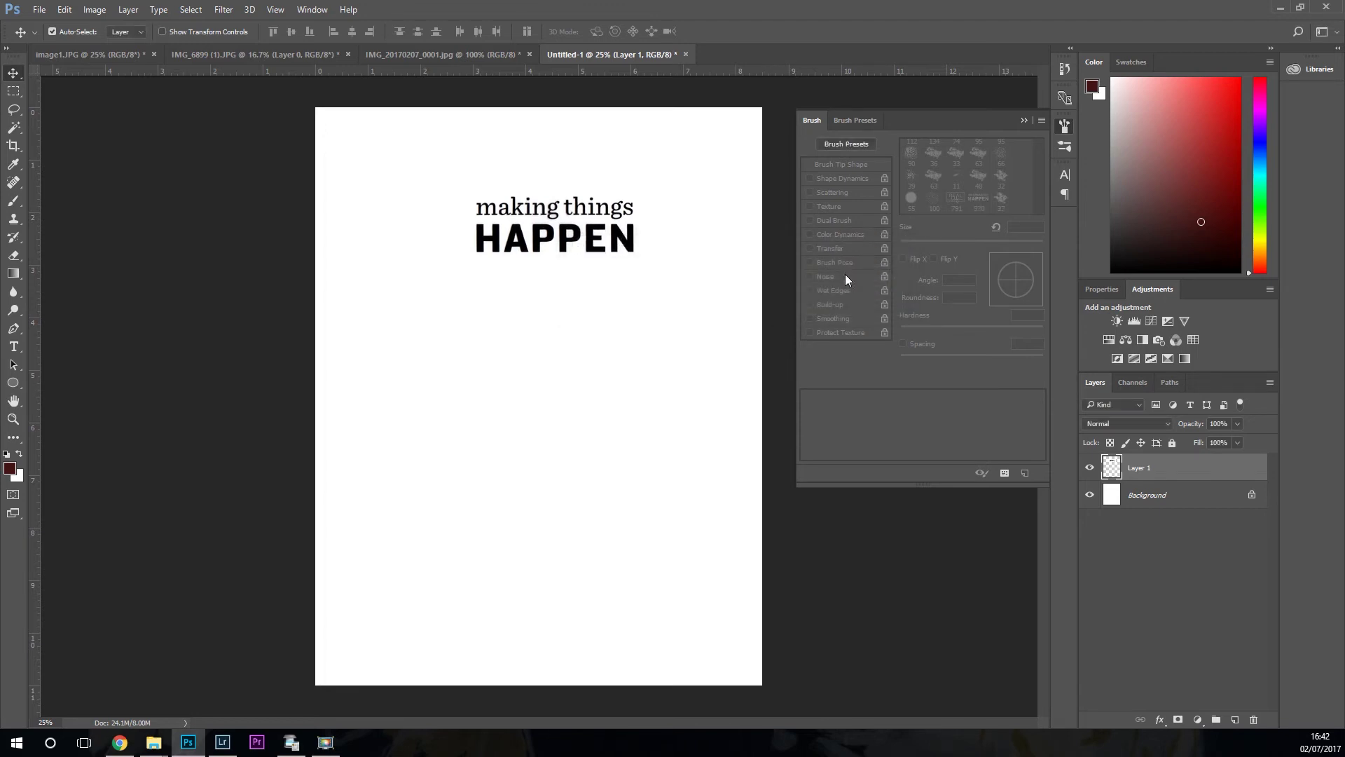
- Move the black stamp to the page's upper-left corner and stamp one 970 px making things happen brush copy below it
{"action": "left_click_drag", "start_coordinate": [613, 241], "coordinate": [493, 183]}
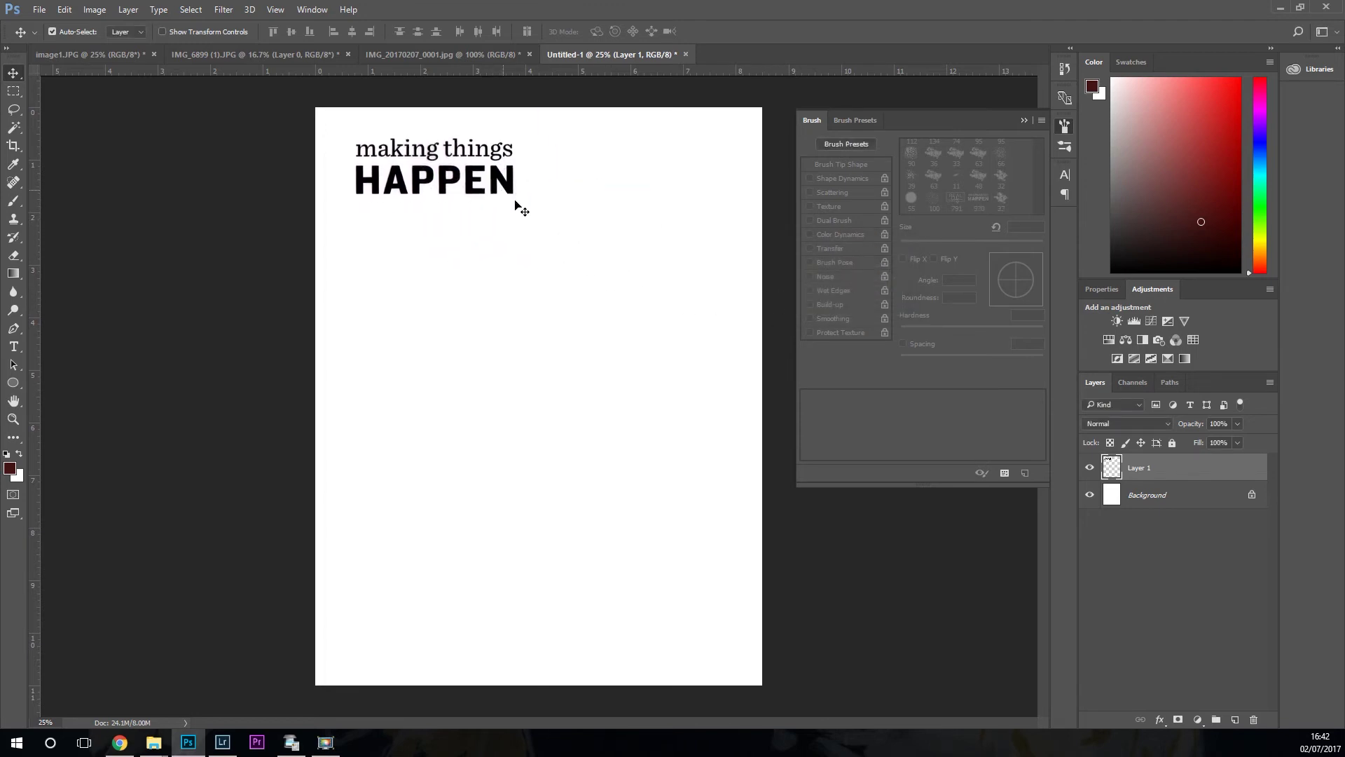
{"action": "left_click", "coordinate": [20, 205]}
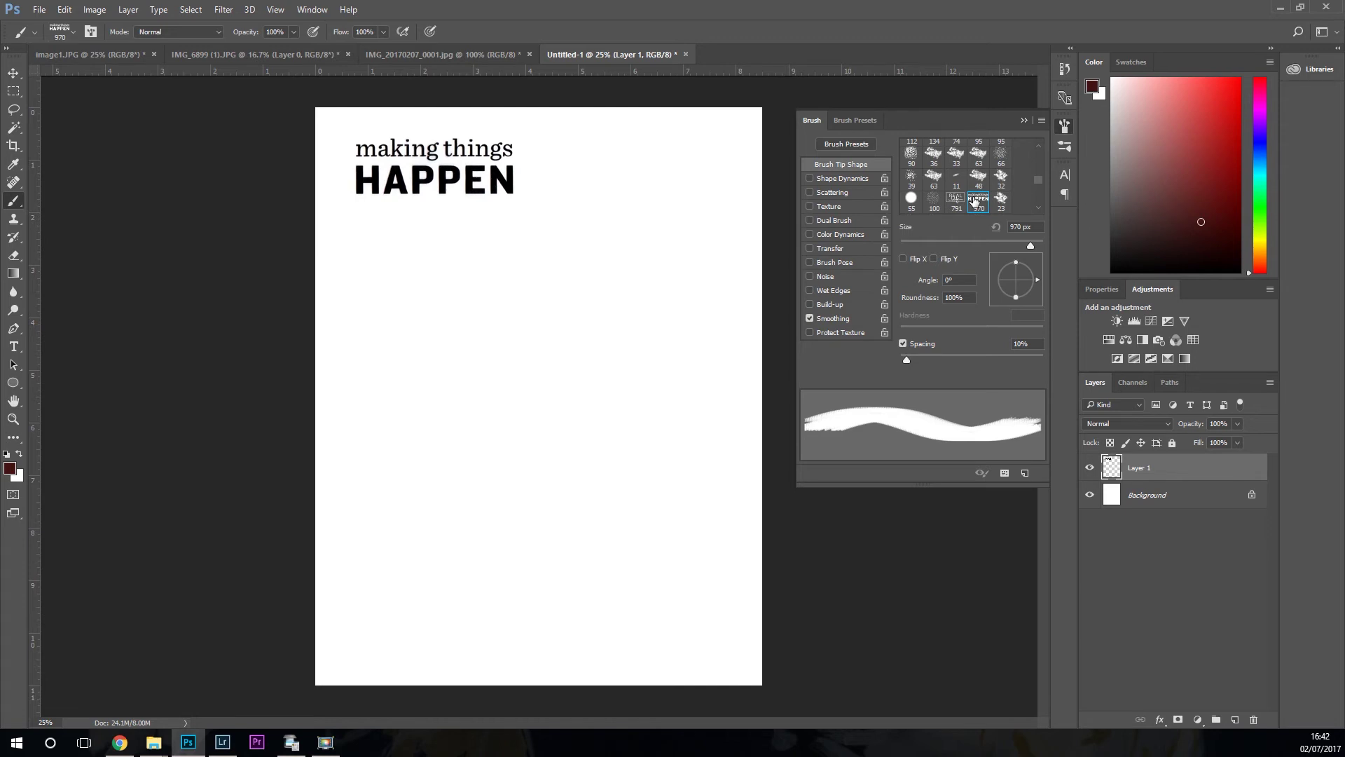
{"action": "left_click", "coordinate": [487, 258]}
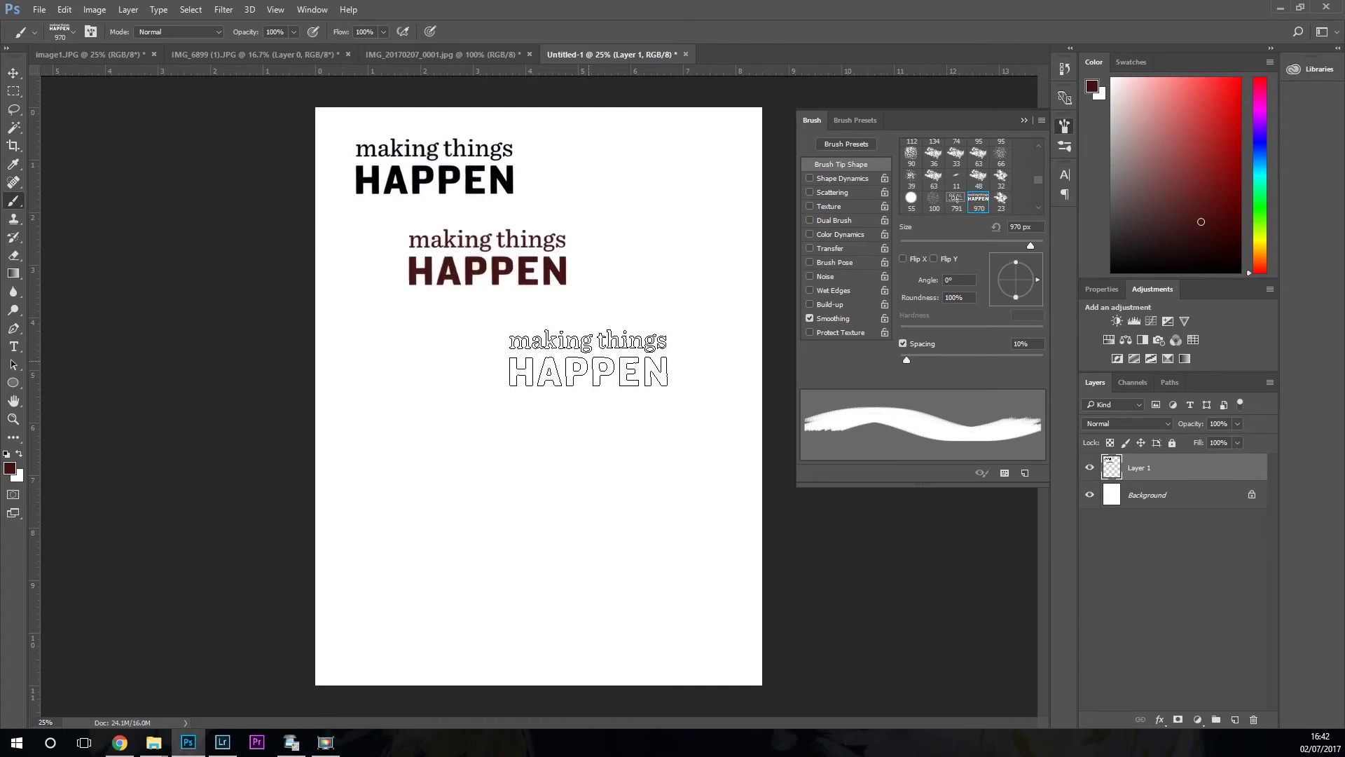
- Set the making things happen brush size to 1800 px and stamp two copies across the middle of the page
{"action": "key", "text": "bracketright"}
{"action": "key", "text": "bracketright"}
{"action": "key", "text": "bracketright"}
{"action": "key", "text": "bracketright"}
{"action": "key", "text": "bracketright"}
{"action": "key", "text": "bracketright"}
{"action": "key", "text": "bracketright"}
{"action": "key", "text": "bracketright"}
{"action": "key", "text": "bracketright"}
{"action": "left_click", "coordinate": [539, 367]}
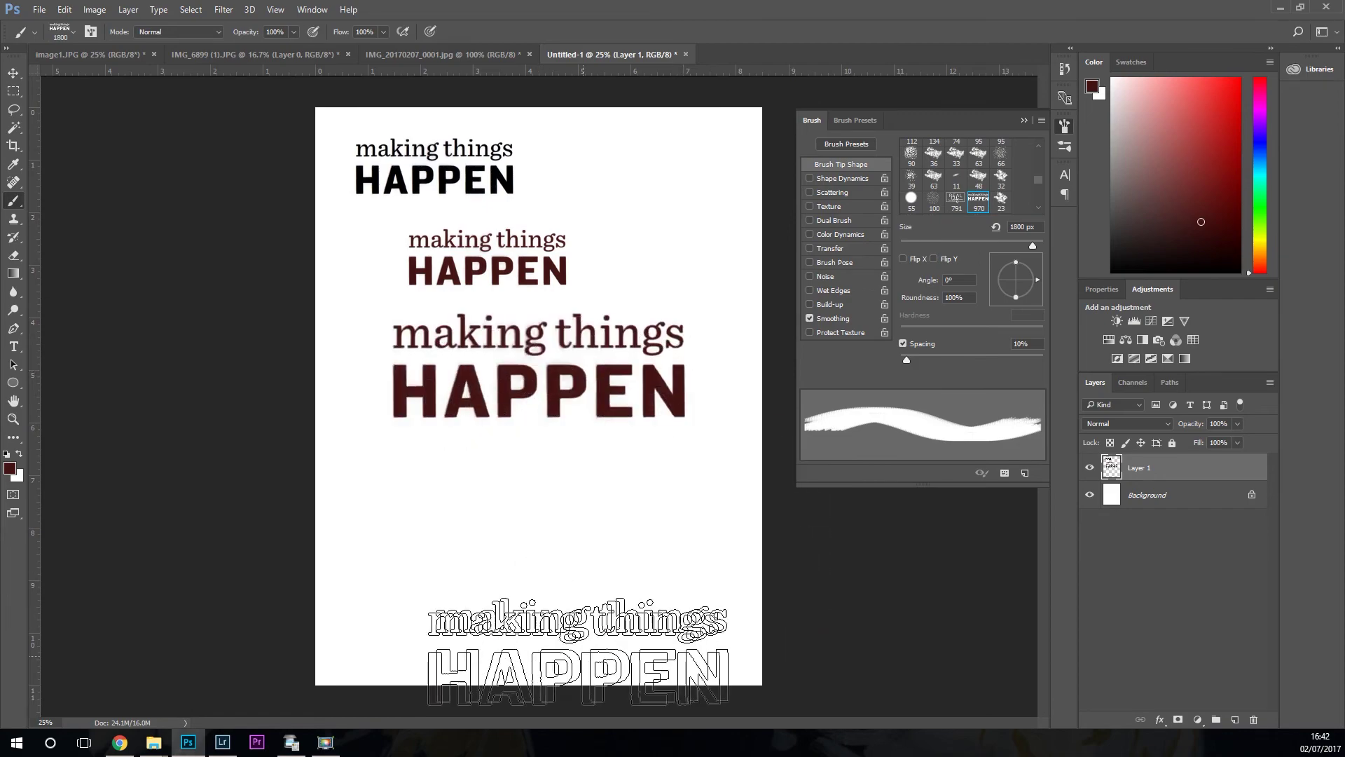
{"action": "left_click", "coordinate": [561, 478]}
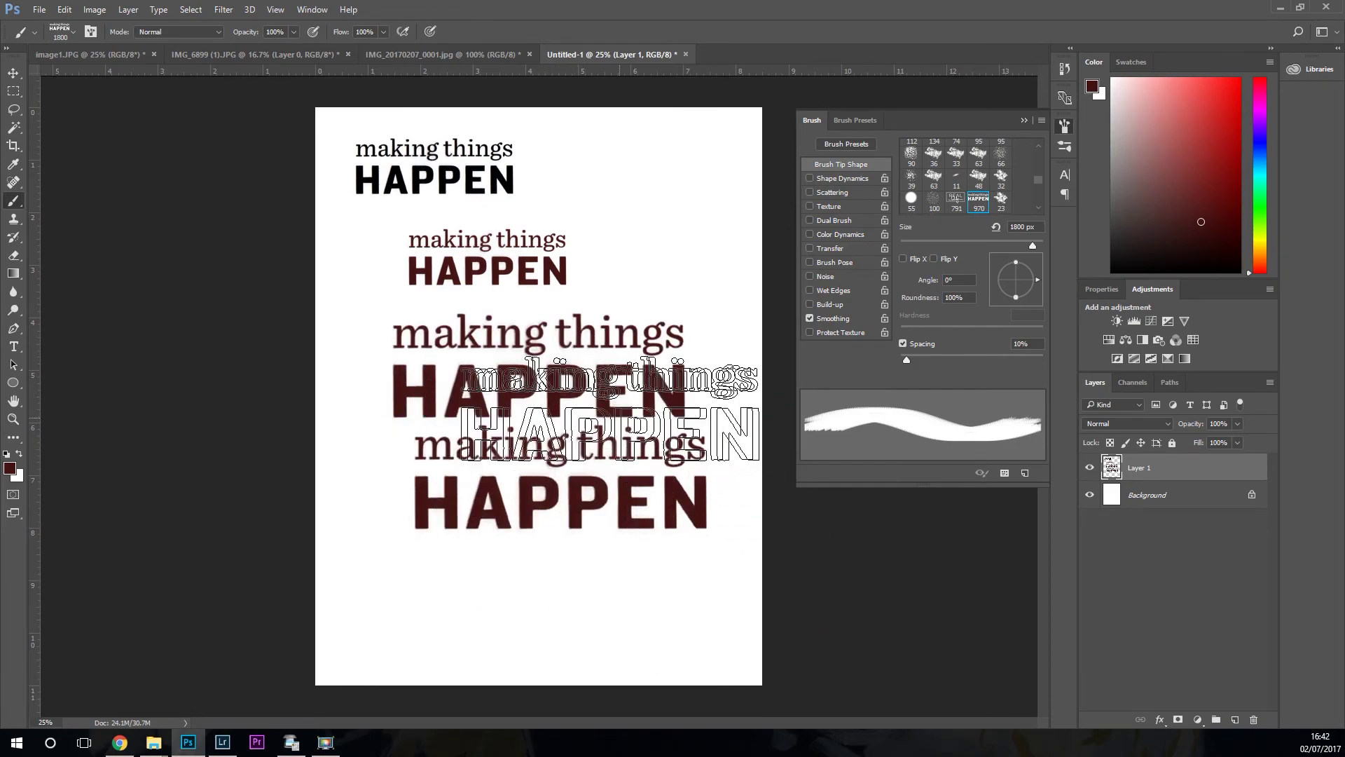
- Stamp one more 1800 px making things happen copy over the upper page, and delete the stamped layer
{"action": "left_click", "coordinate": [571, 207]}
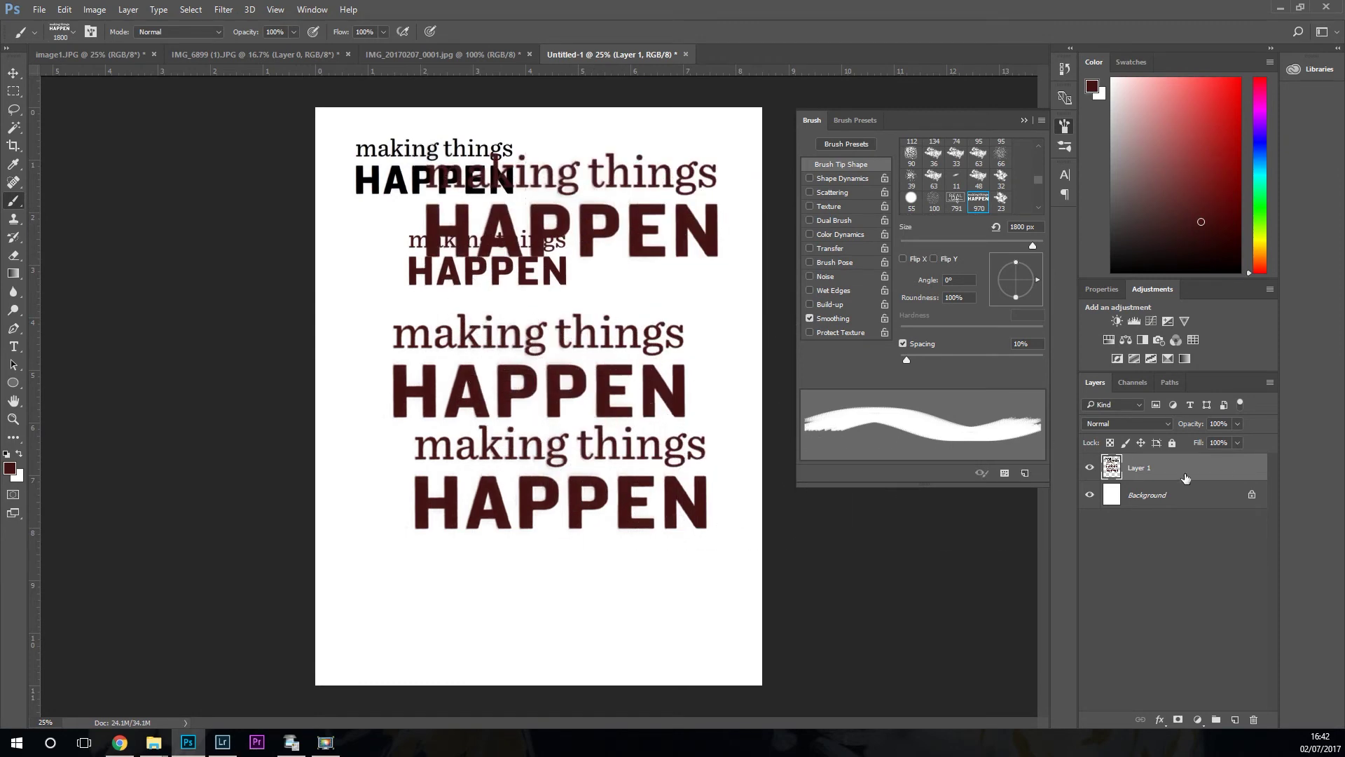
{"action": "left_click_drag", "start_coordinate": [1192, 470], "coordinate": [1254, 720]}
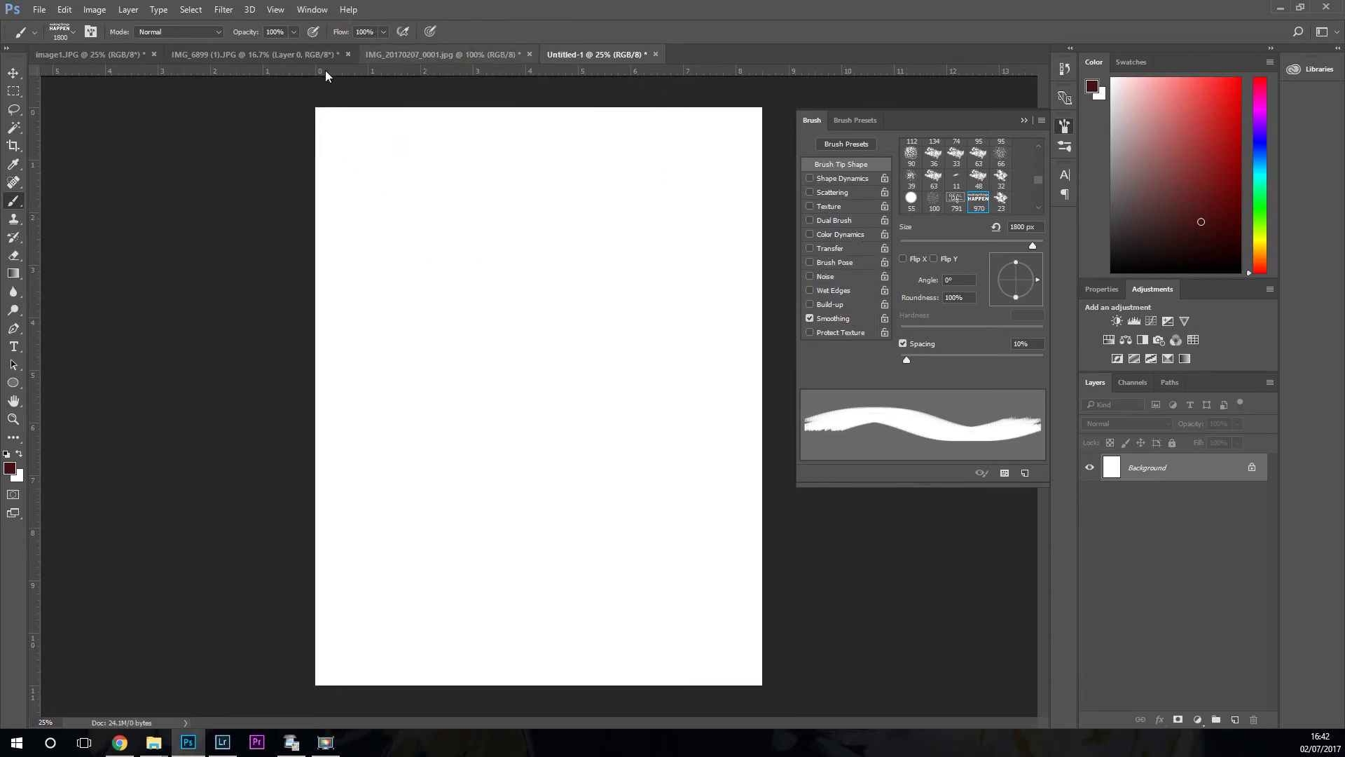
- Copy the framed anything is POSSIBLE stamp from IMG_20170207_0001.jpg with a rectangular selection and paste it into Untitled-1
{"action": "left_click", "coordinate": [13, 92]}
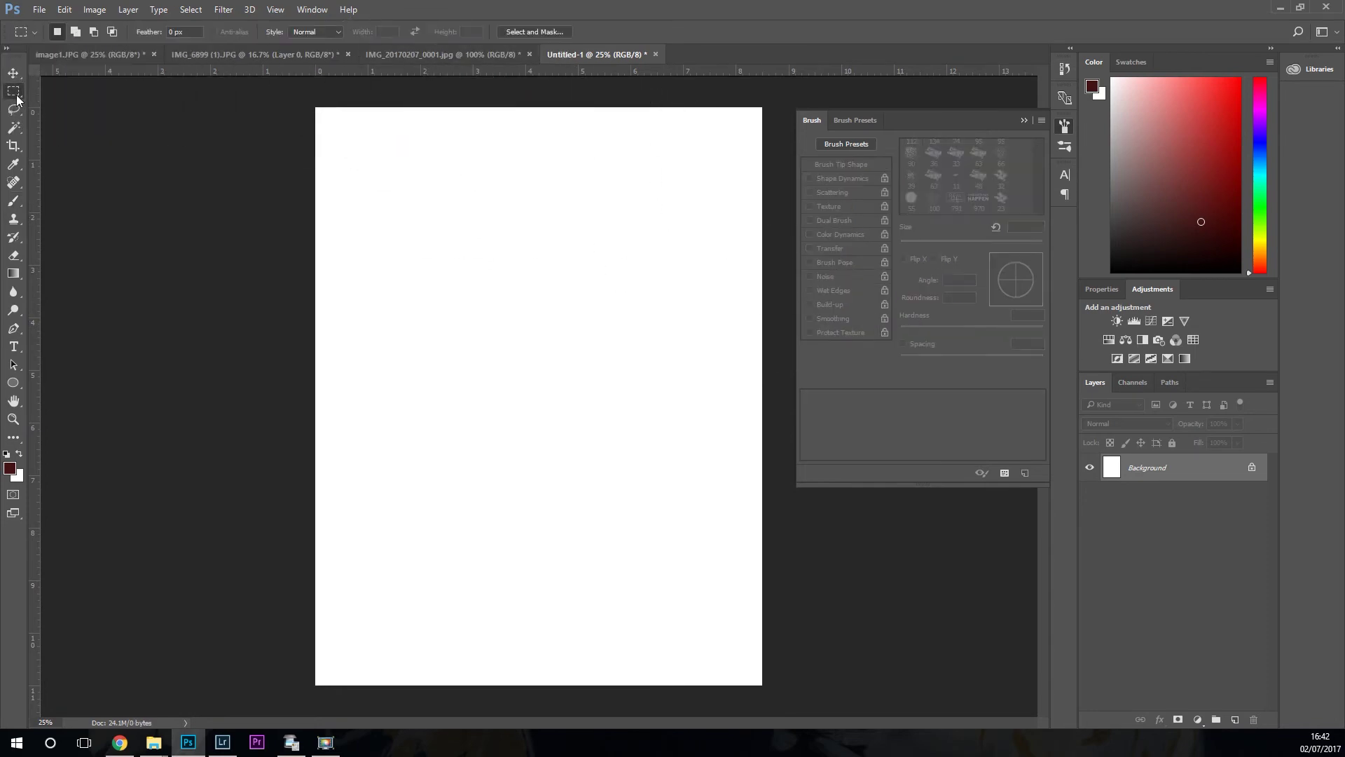
{"action": "left_click", "coordinate": [441, 54]}
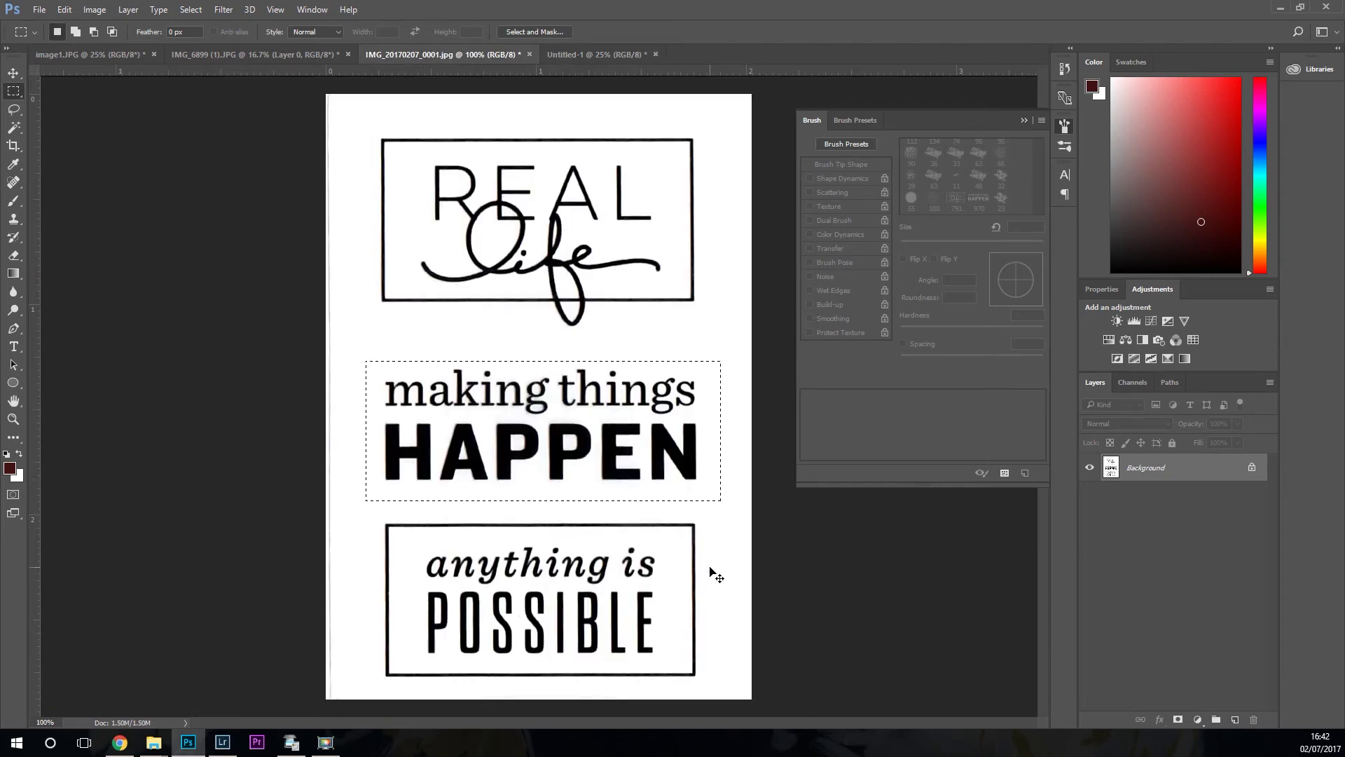
{"action": "key", "text": "ctrl+d"}
{"action": "left_click_drag", "start_coordinate": [366, 510], "coordinate": [712, 688]}
{"action": "key", "text": "ctrl+d"}
{"action": "left_click_drag", "start_coordinate": [357, 499], "coordinate": [713, 691]}
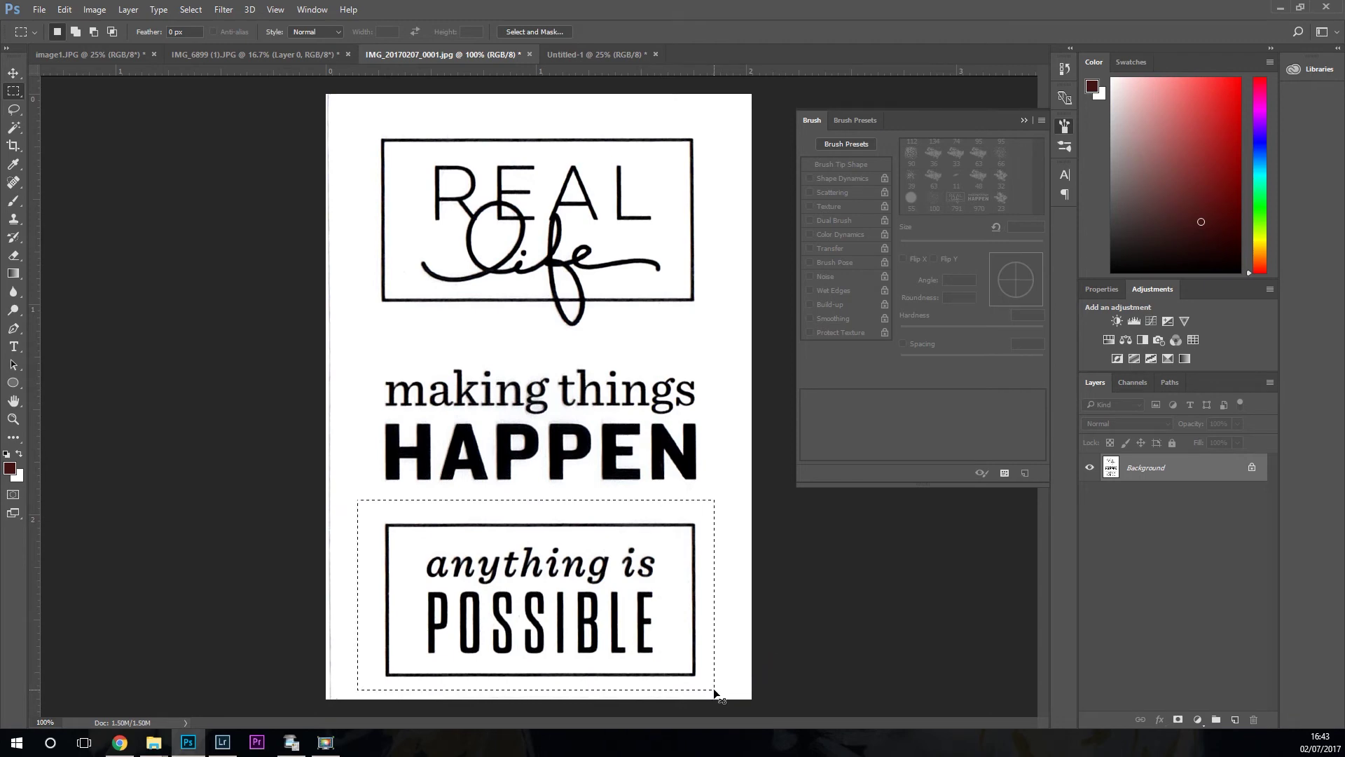
{"action": "key", "text": "ctrl+c"}
{"action": "left_click", "coordinate": [631, 55]}
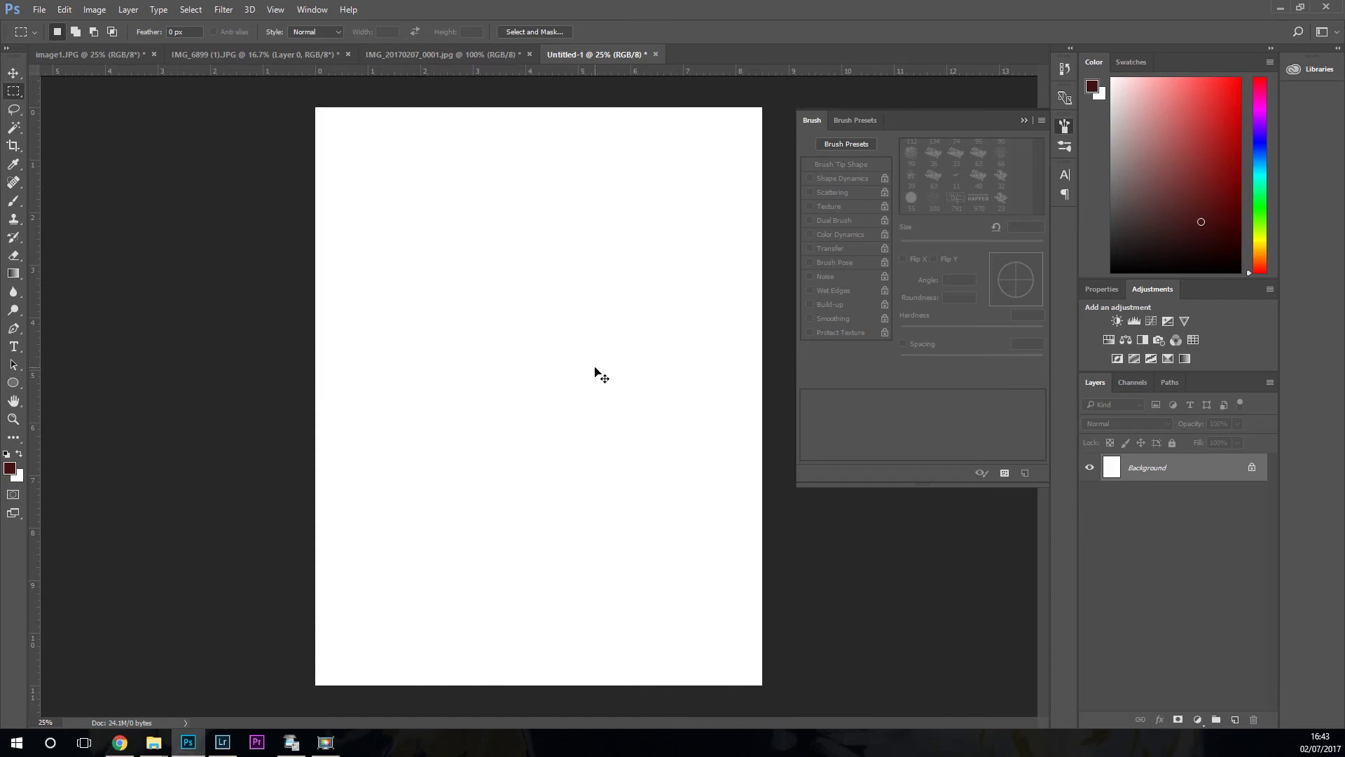
{"action": "key", "text": "ctrl+v"}
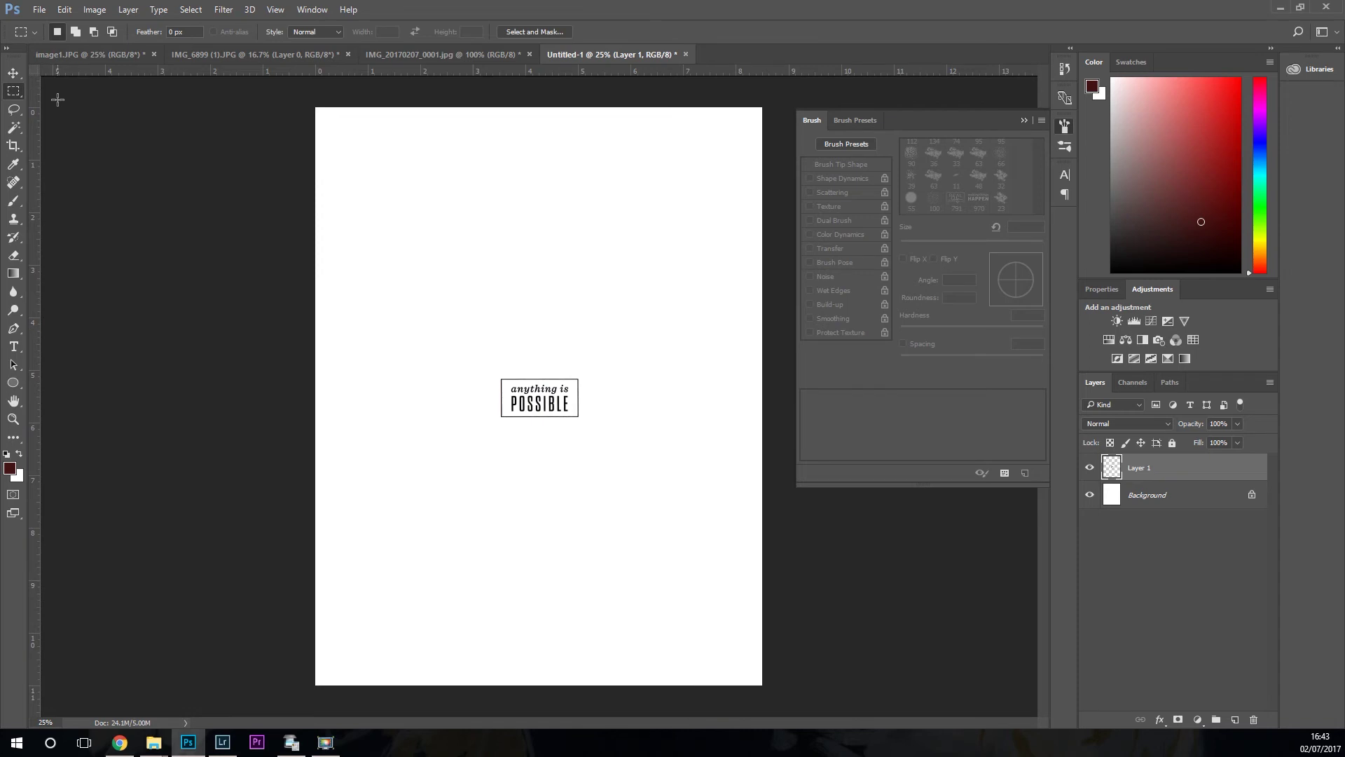
- Enlarge the pasted anything is POSSIBLE stamp to about 149% and move it to the page's upper-left corner
{"action": "left_click", "coordinate": [13, 73]}
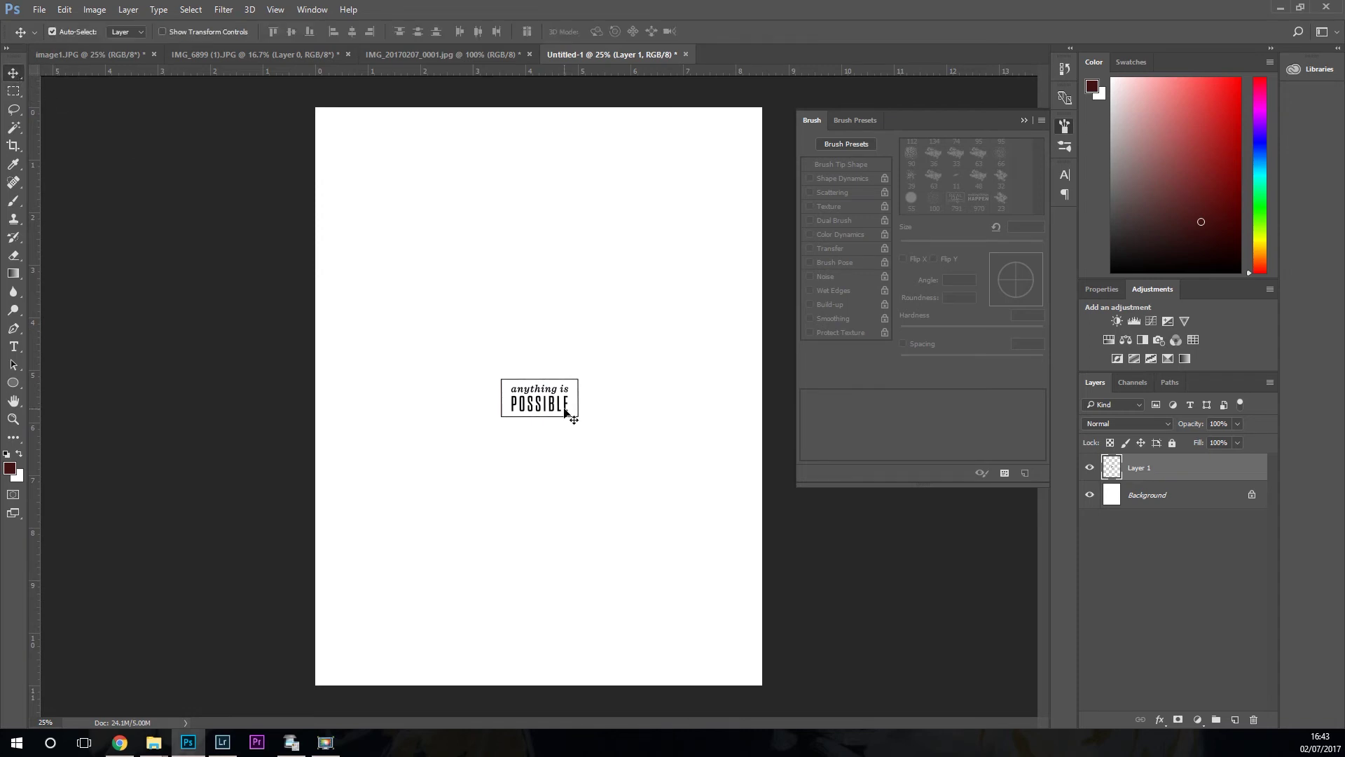
{"action": "left_click_drag", "start_coordinate": [565, 412], "coordinate": [559, 218]}
{"action": "key", "text": "ctrl"}
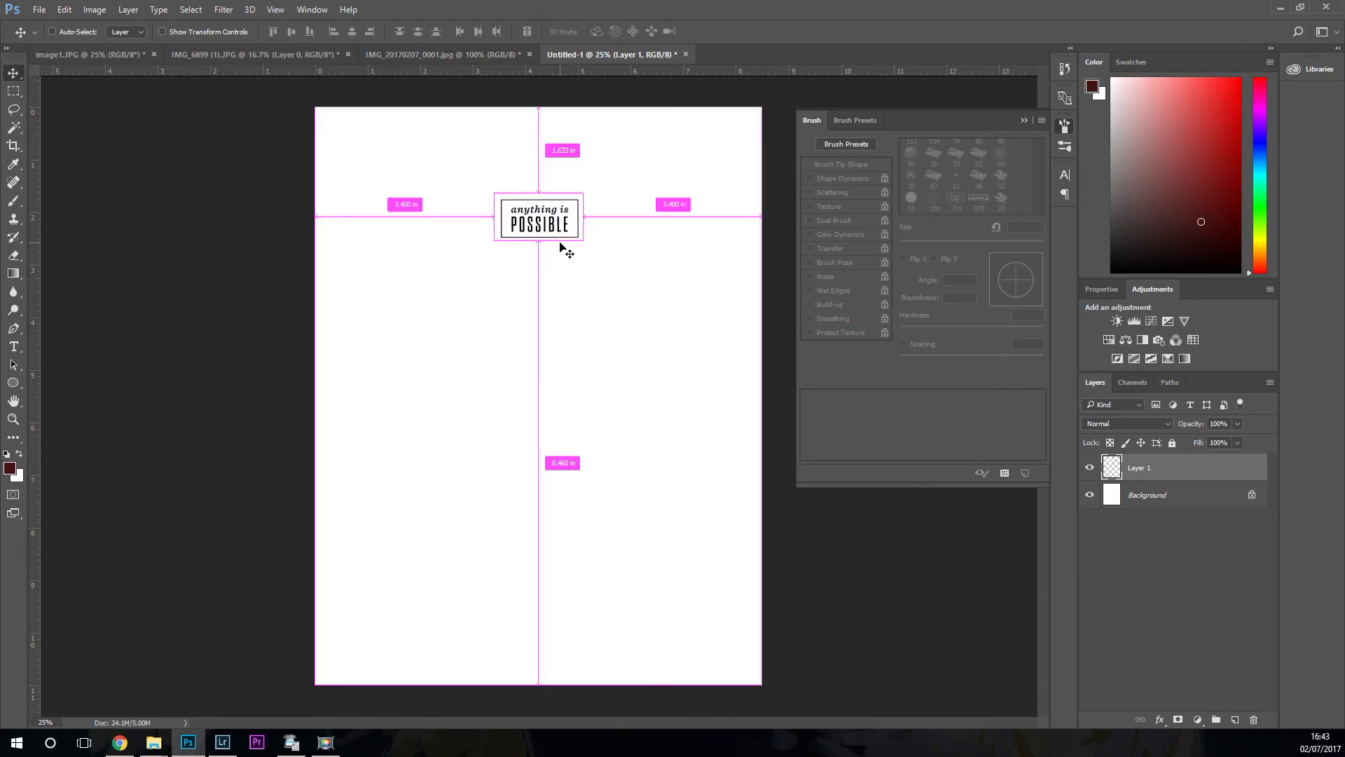
{"action": "key", "text": "ctrl+t"}
{"action": "left_click_drag", "start_coordinate": [584, 242], "coordinate": [627, 263]}
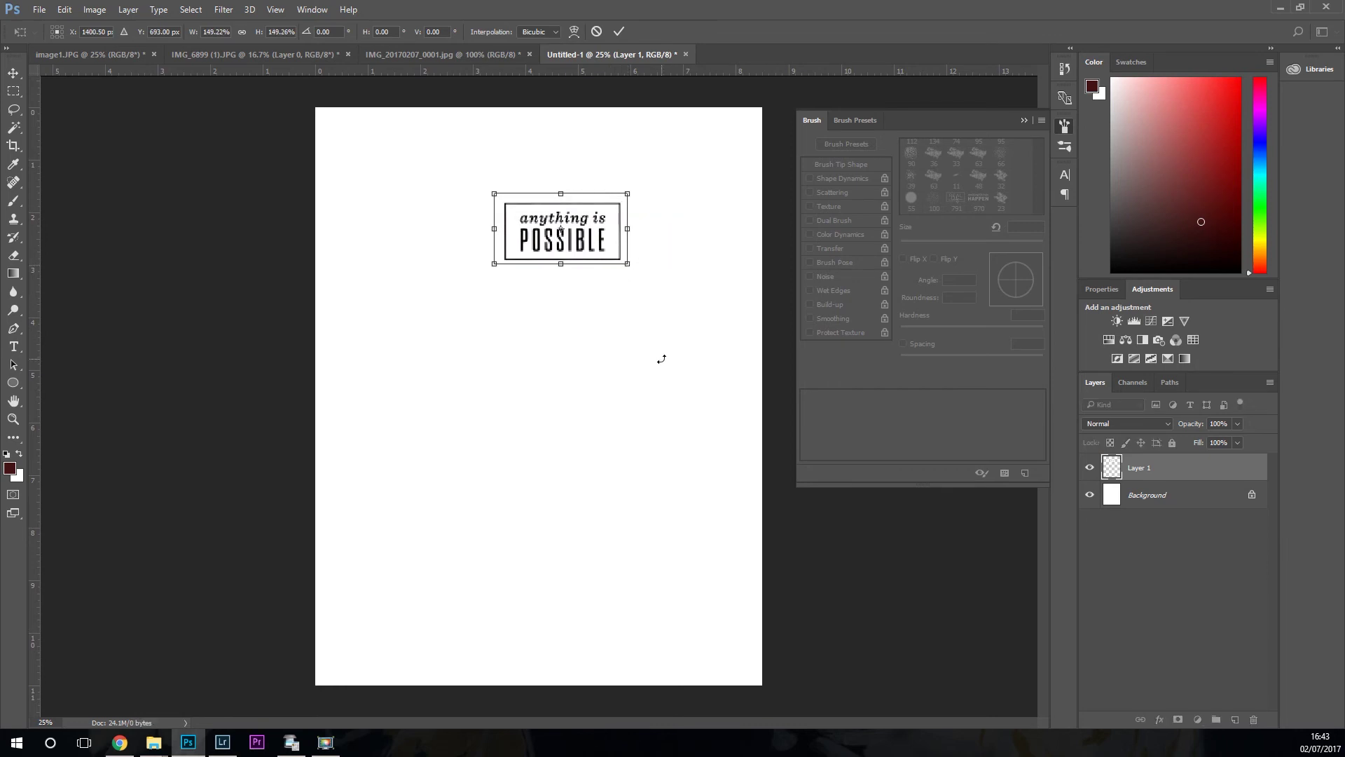
{"action": "key", "text": "Return"}
{"action": "left_click_drag", "start_coordinate": [589, 229], "coordinate": [431, 156]}
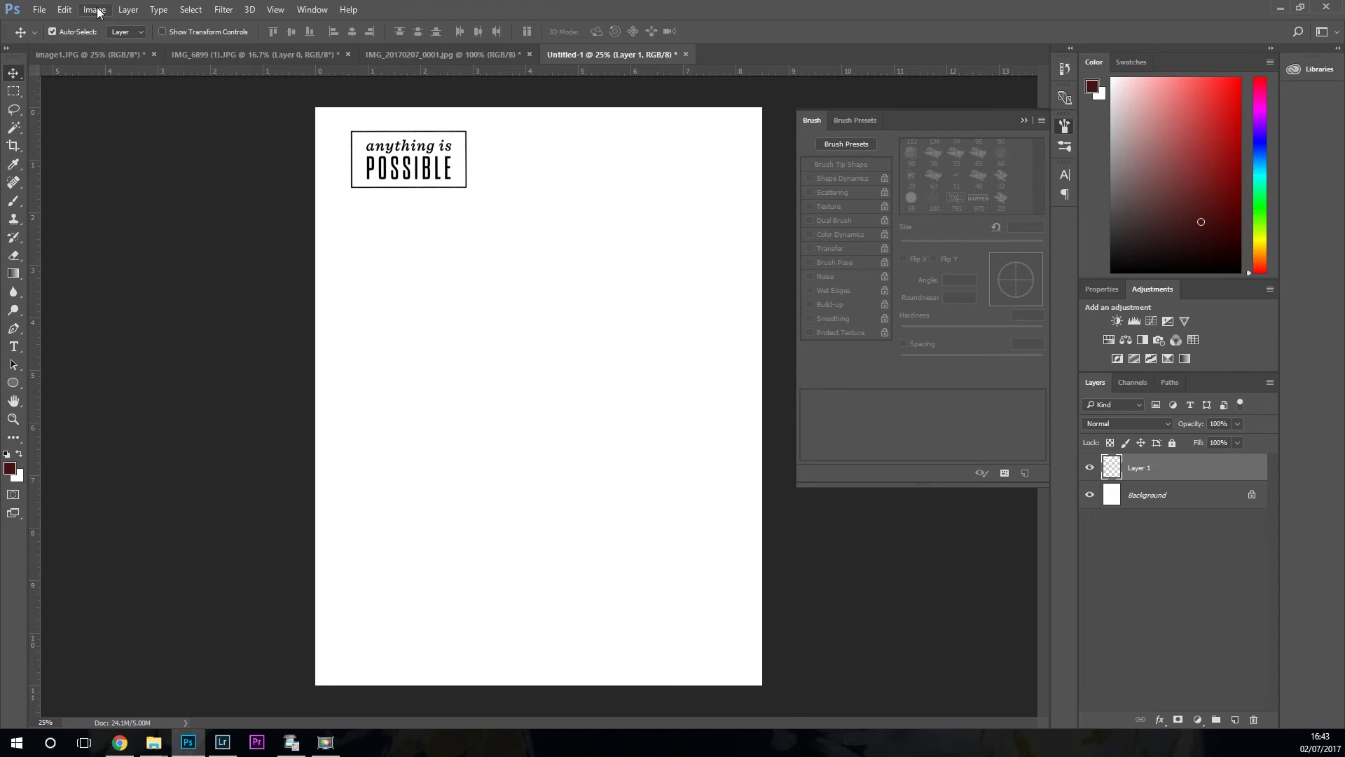
- Define the stamp as a brush preset named anything is possible
{"action": "left_click", "coordinate": [73, 12]}
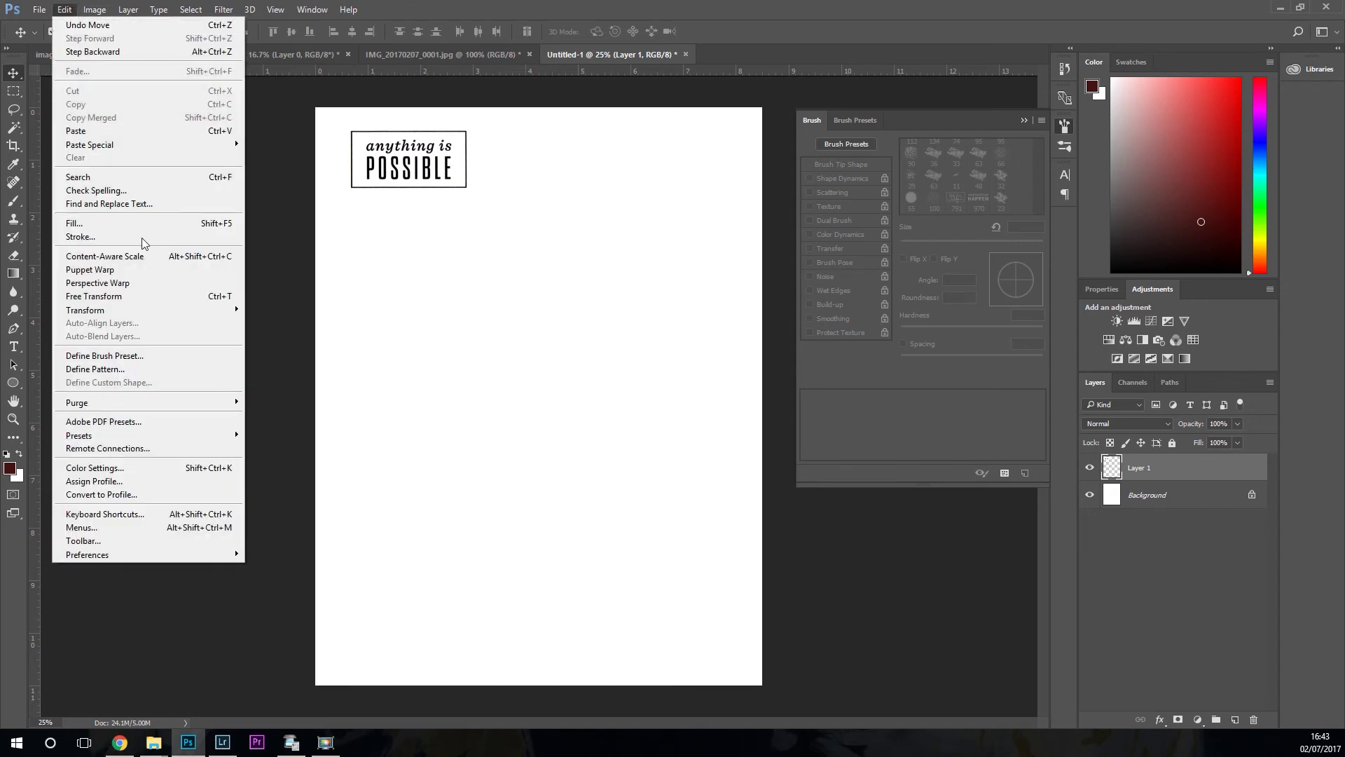
{"action": "left_click", "coordinate": [157, 362]}
{"action": "type", "text": "anything is possible"}
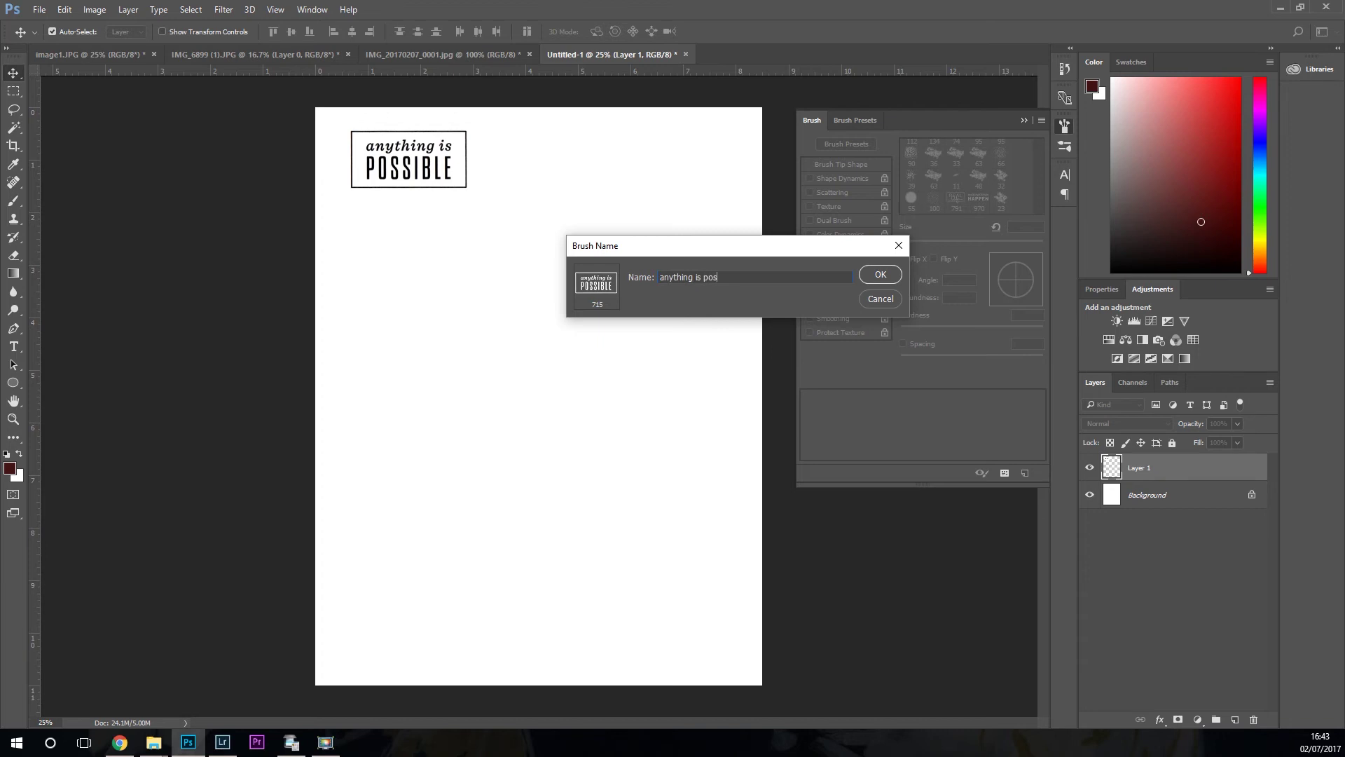
{"action": "left_click", "coordinate": [880, 274]}
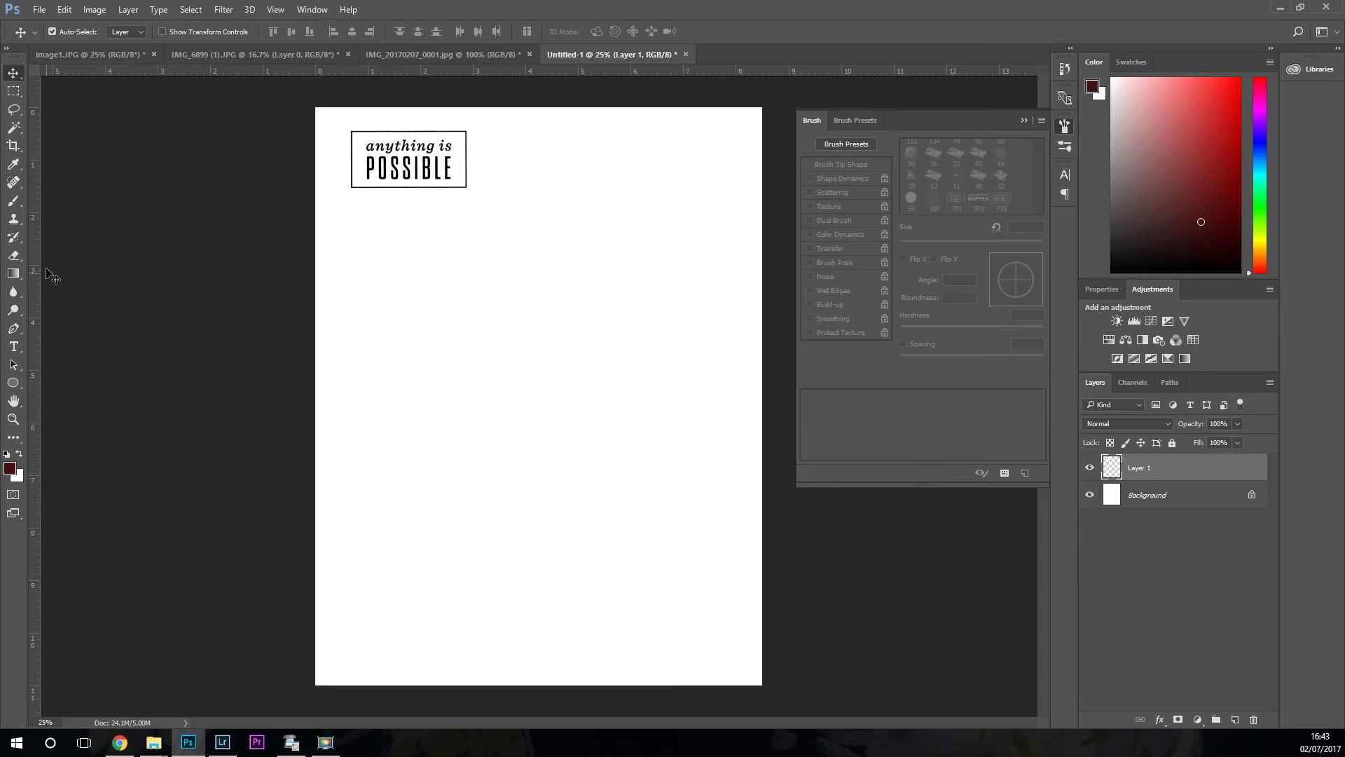
- Stamp two 715 px copies of the anything is possible brush on the upper right half of the page
{"action": "key", "text": "b"}
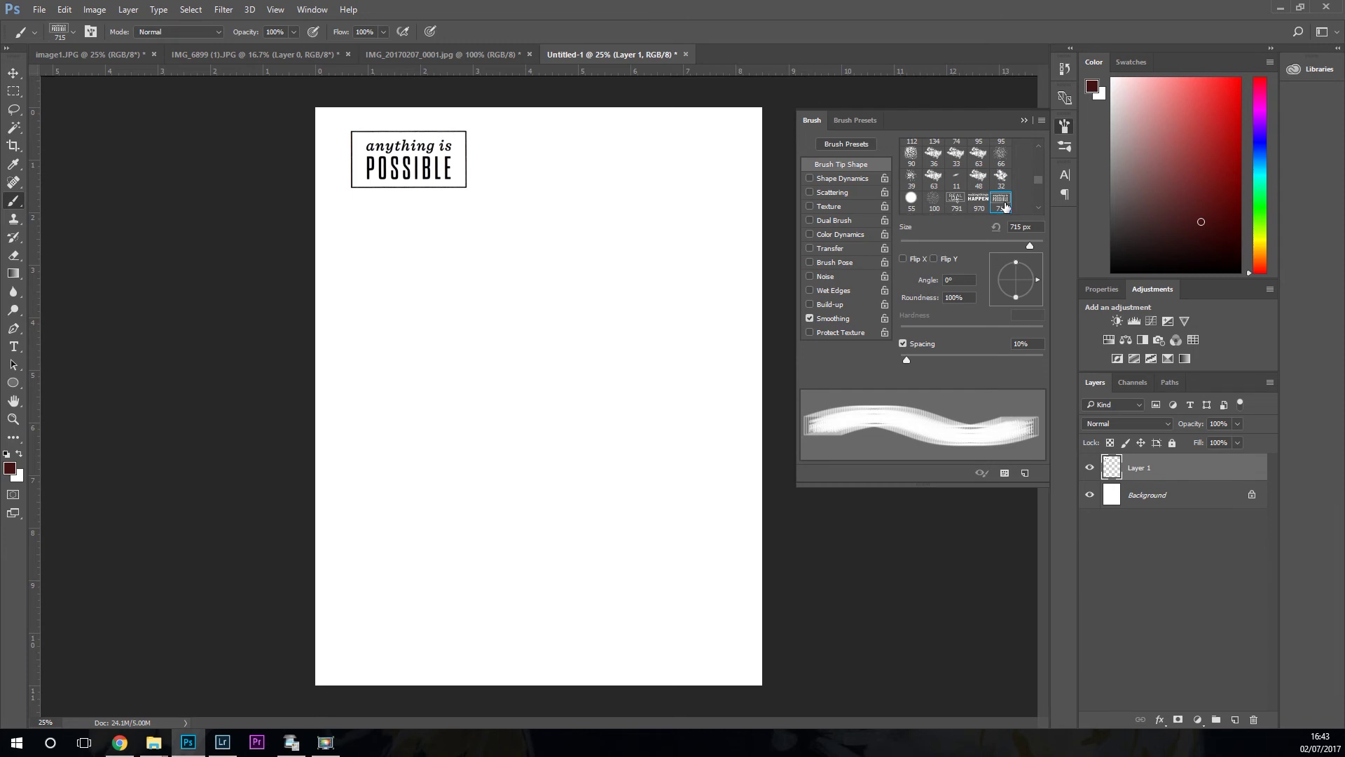
{"action": "left_click", "coordinate": [543, 263]}
{"action": "left_click", "coordinate": [609, 212]}
- Enlarge the anything is possible brush to 1500 px and stamp four copies over the middle and upper right of the page
{"action": "key", "text": "bracketright"}
{"action": "key", "text": "bracketright"}
{"action": "key", "text": "bracketright"}
{"action": "key", "text": "bracketright"}
{"action": "key", "text": "bracketright"}
{"action": "key", "text": "bracketright"}
{"action": "key", "text": "bracketright"}
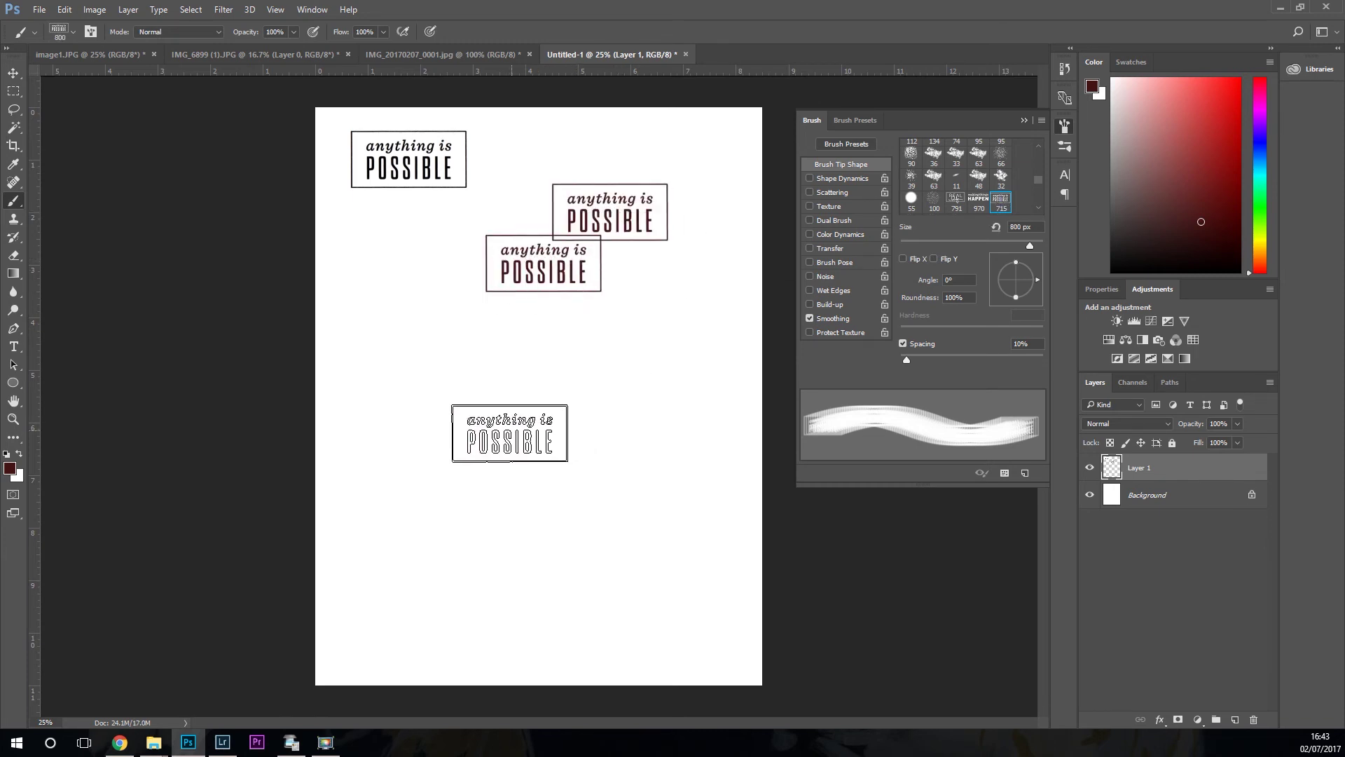
{"action": "key", "text": "bracketright"}
{"action": "left_click", "coordinate": [521, 404]}
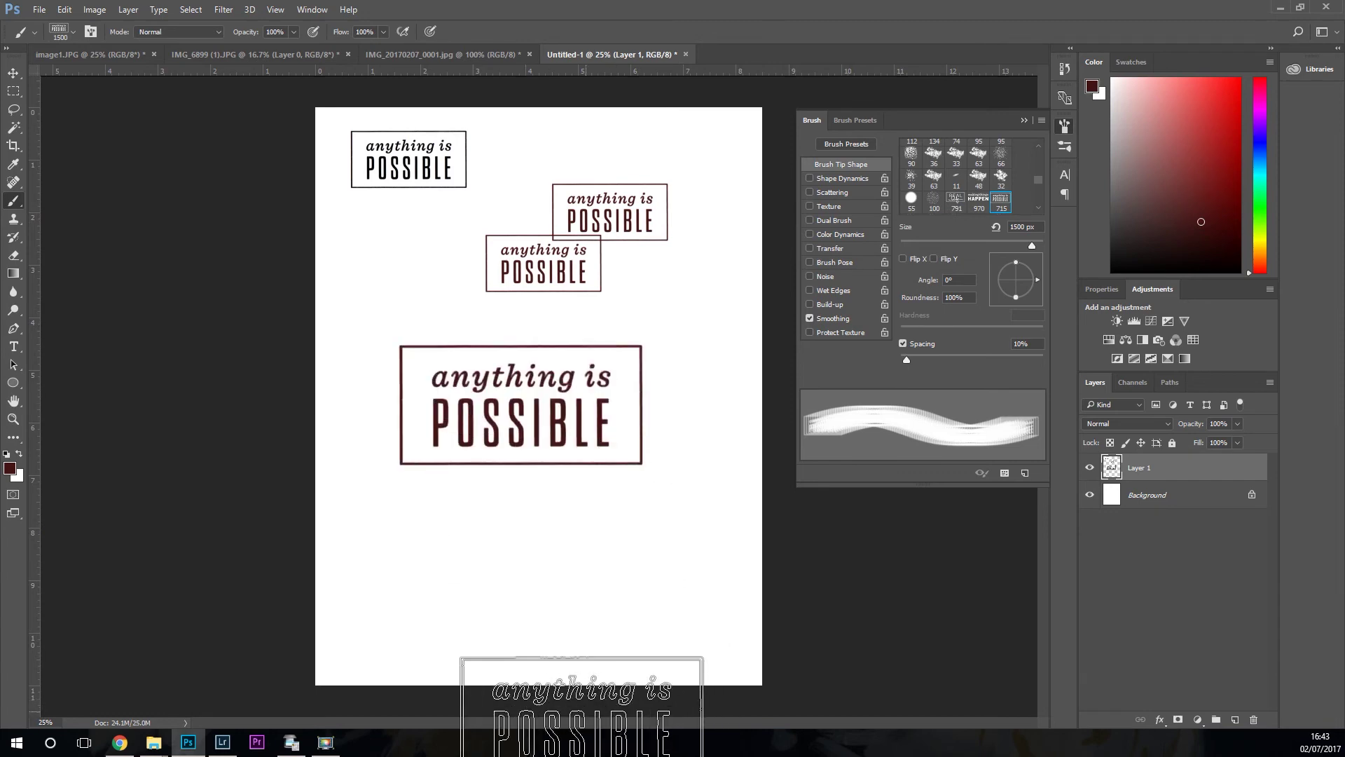
{"action": "left_click", "coordinate": [583, 526]}
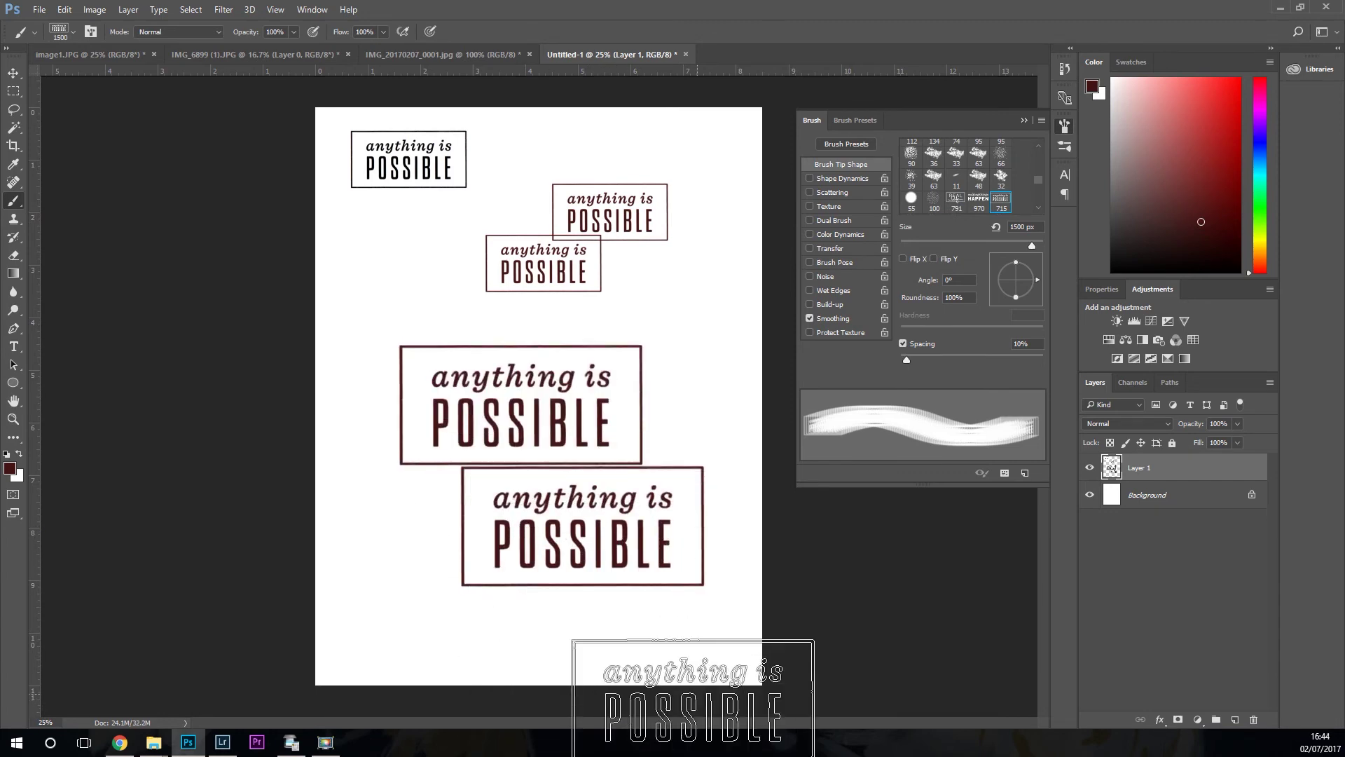
{"action": "left_click", "coordinate": [641, 318]}
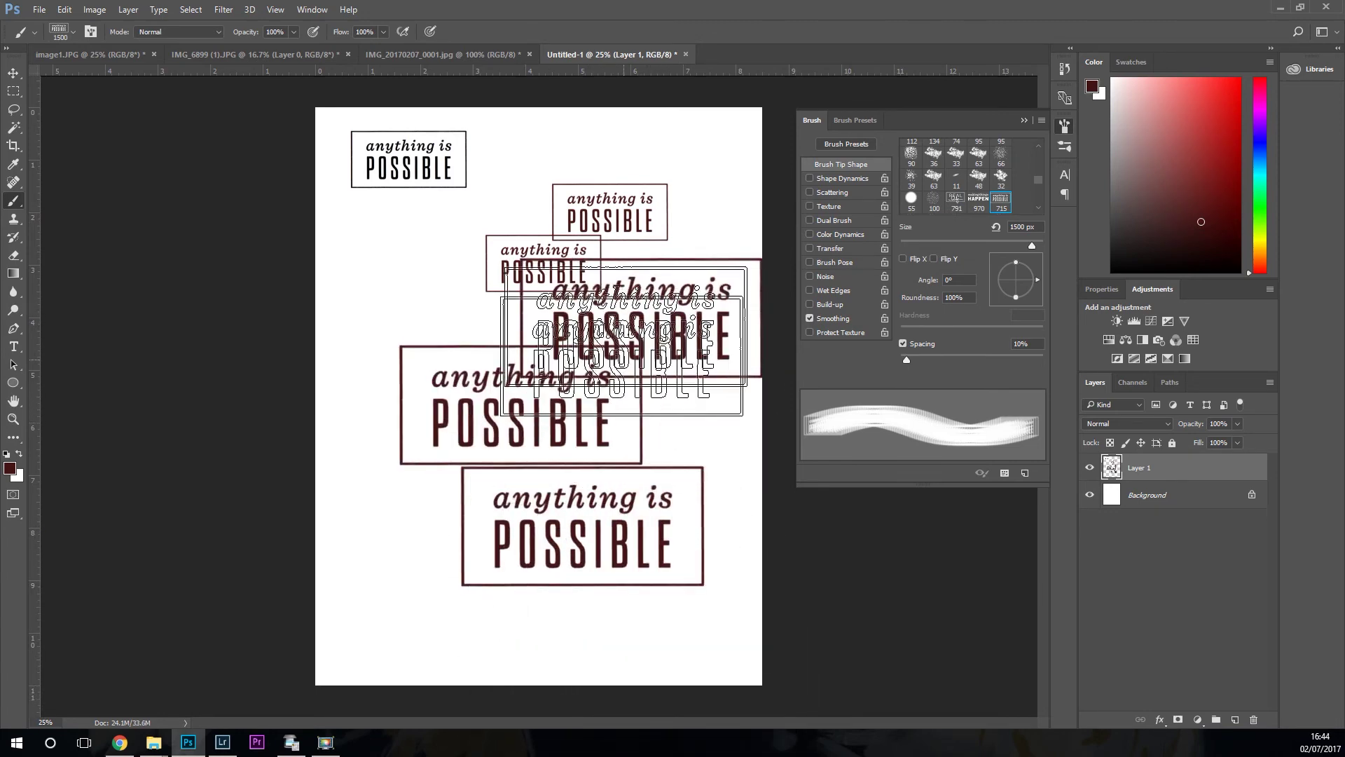
{"action": "left_click", "coordinate": [613, 191]}
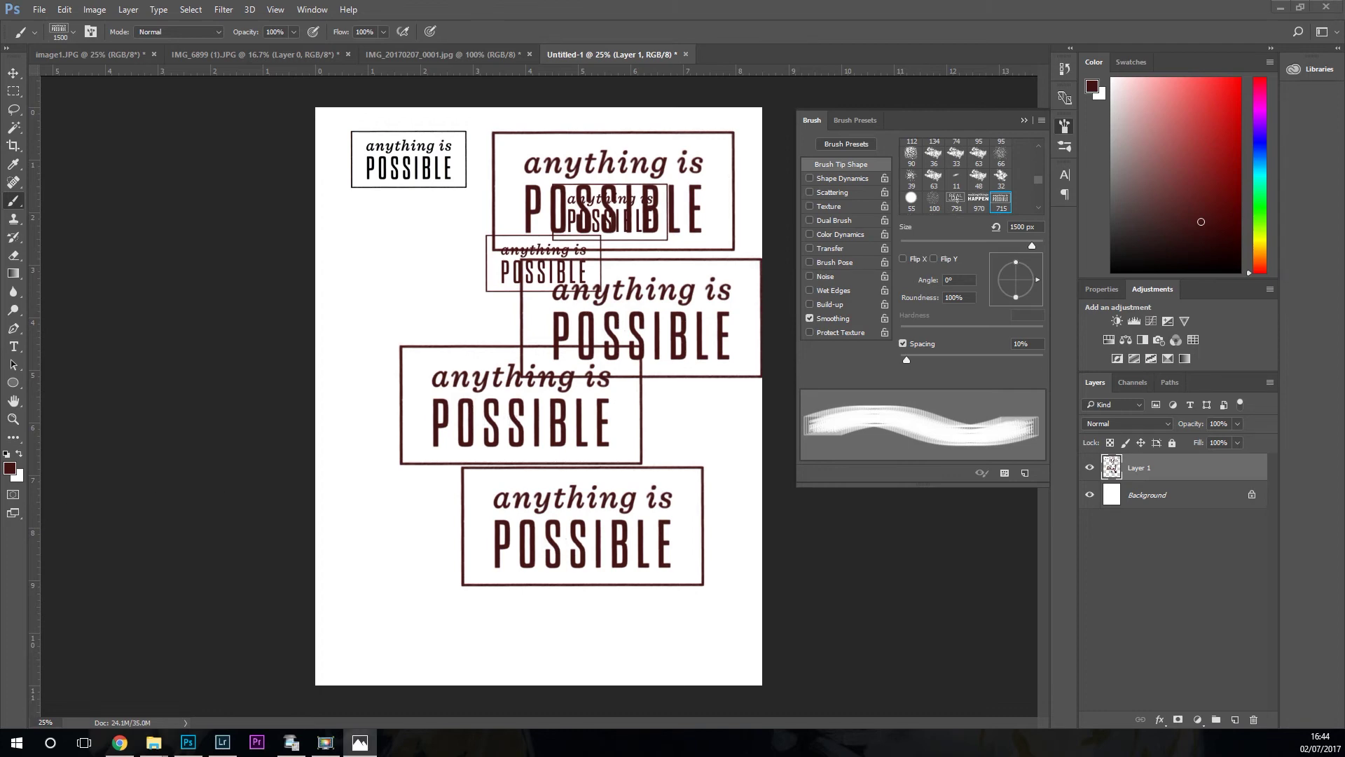
- Place the photo of the woman holding a camera into the document and scale it down over the middle of the page
{"action": "mouse_move", "coordinate": [346, 390]}
{"action": "left_mouse_down"}
{"action": "mouse_move", "coordinate": [376, 390]}
{"action": "mouse_move", "coordinate": [351, 390]}
{"action": "left_mouse_up"}
{"action": "key", "text": "space"}
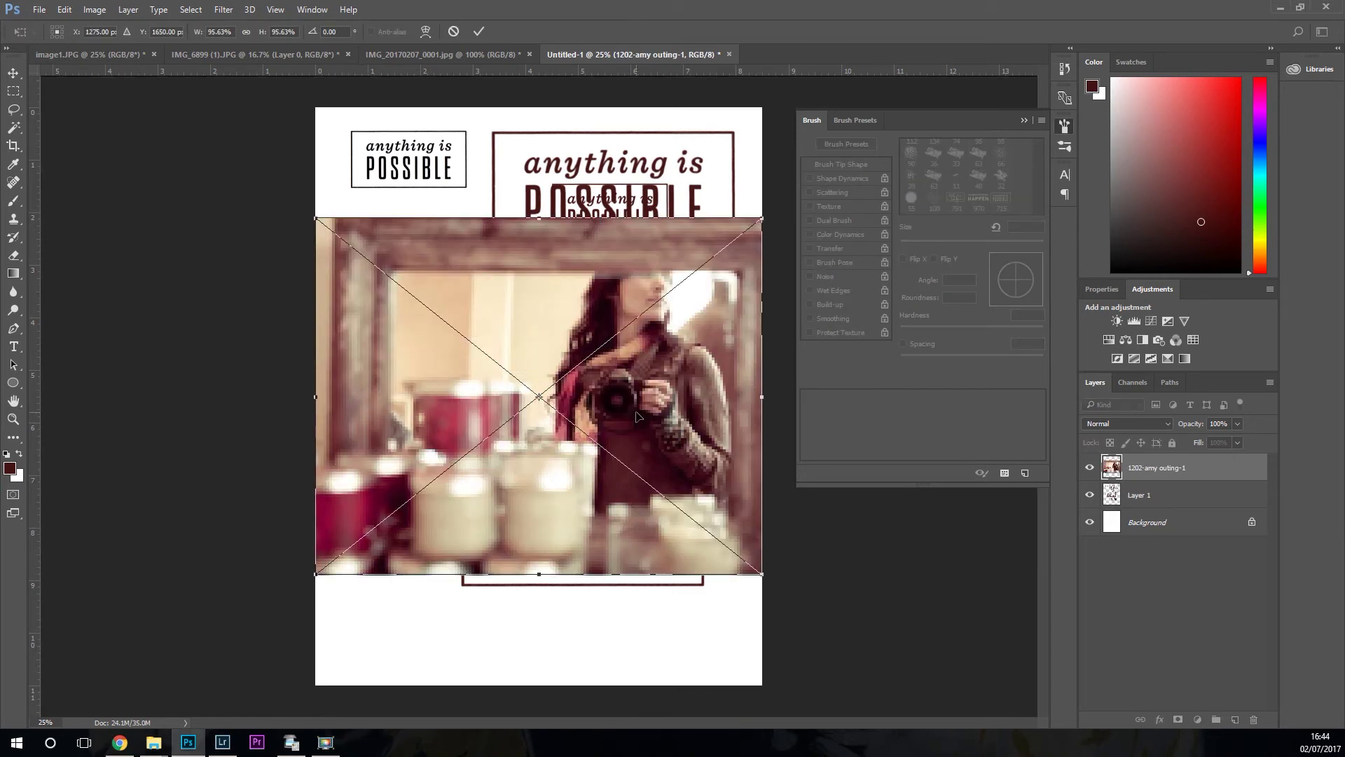
{"action": "key", "text": "b"}
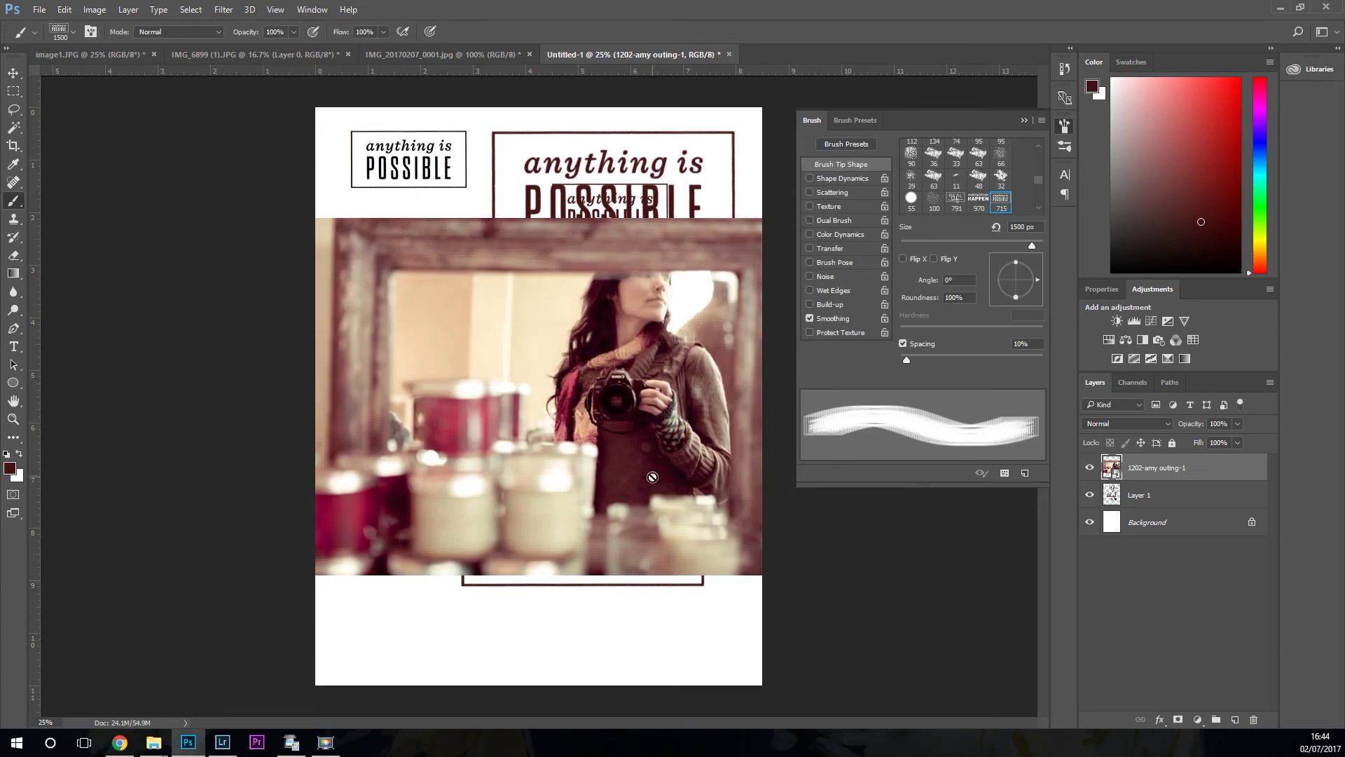
{"action": "key", "text": "ctrl+t"}
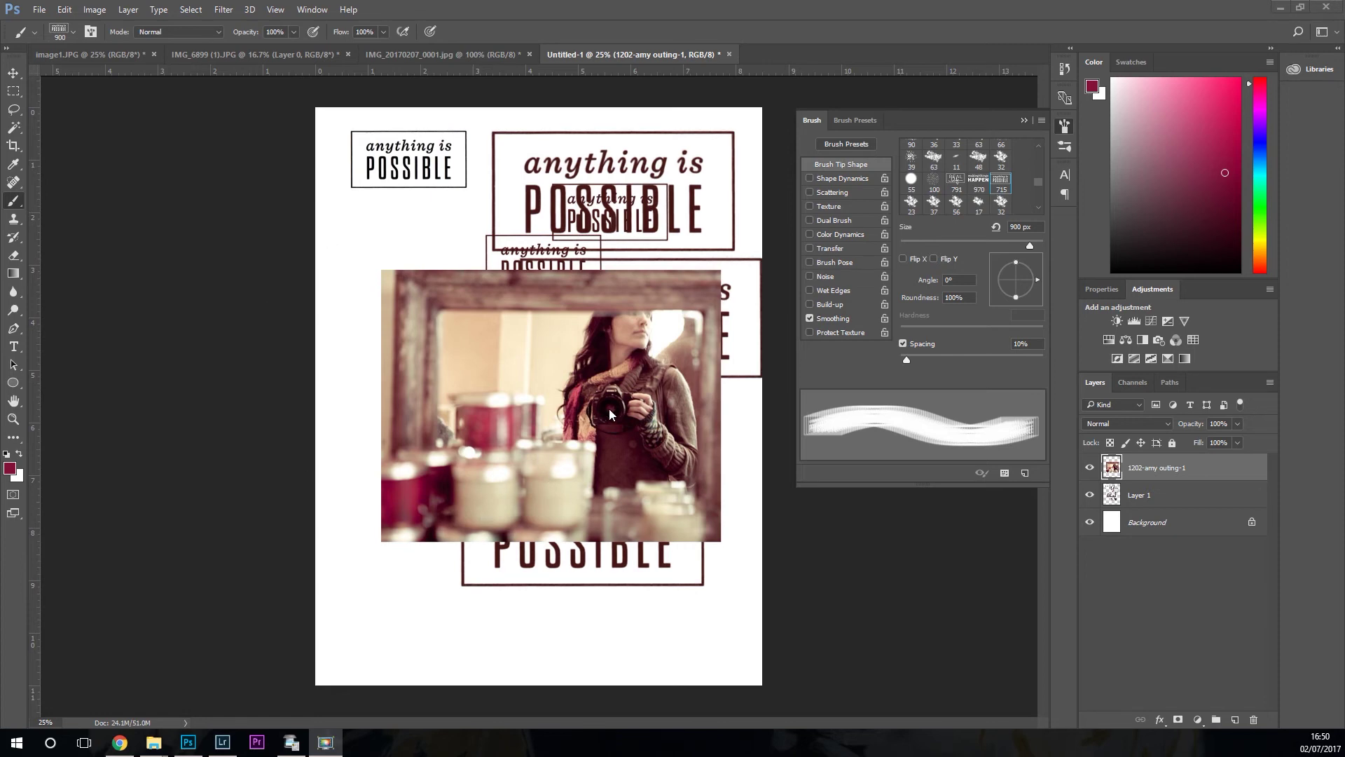
{"action": "key", "text": "space"}
- Choose the 970 px making things happen brush and reset the foreground and background colours to the default black and white
{"action": "left_click", "coordinate": [979, 182]}
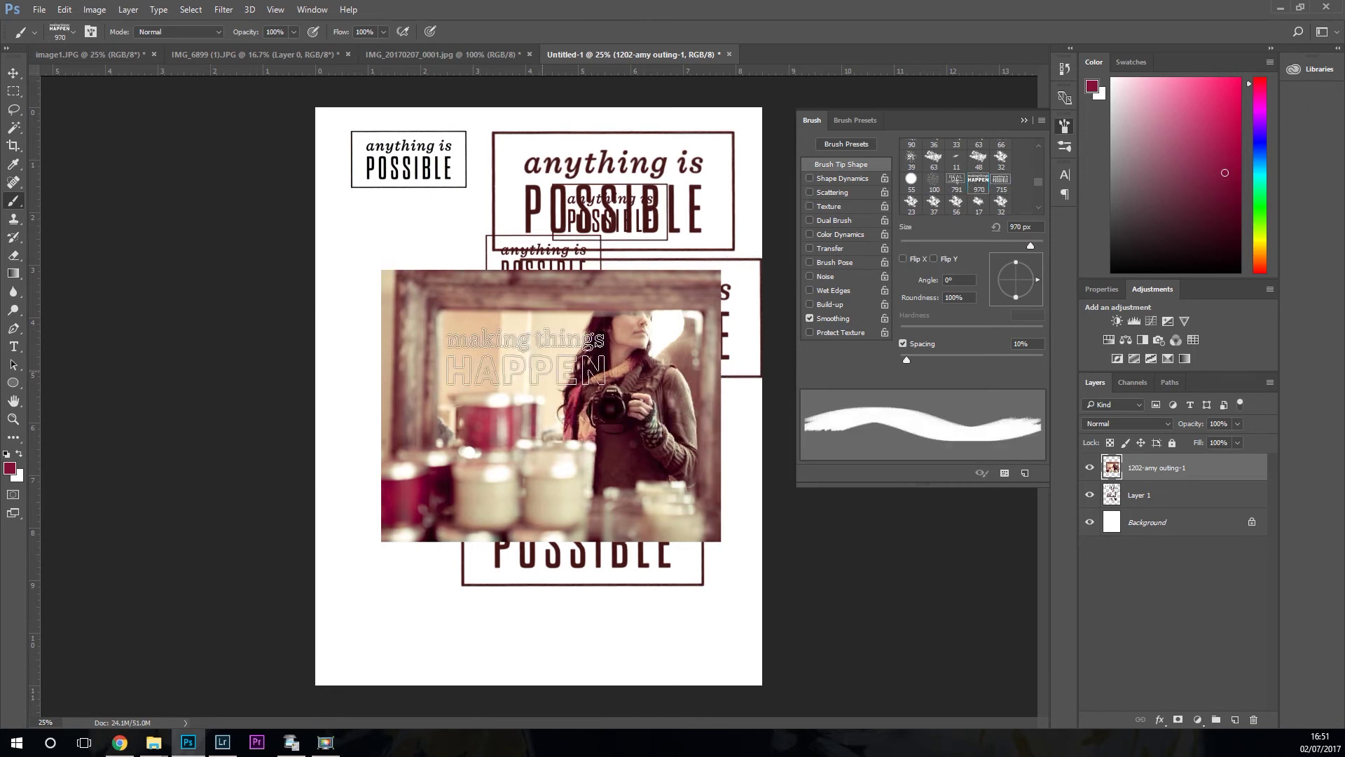
{"action": "key", "text": "x"}
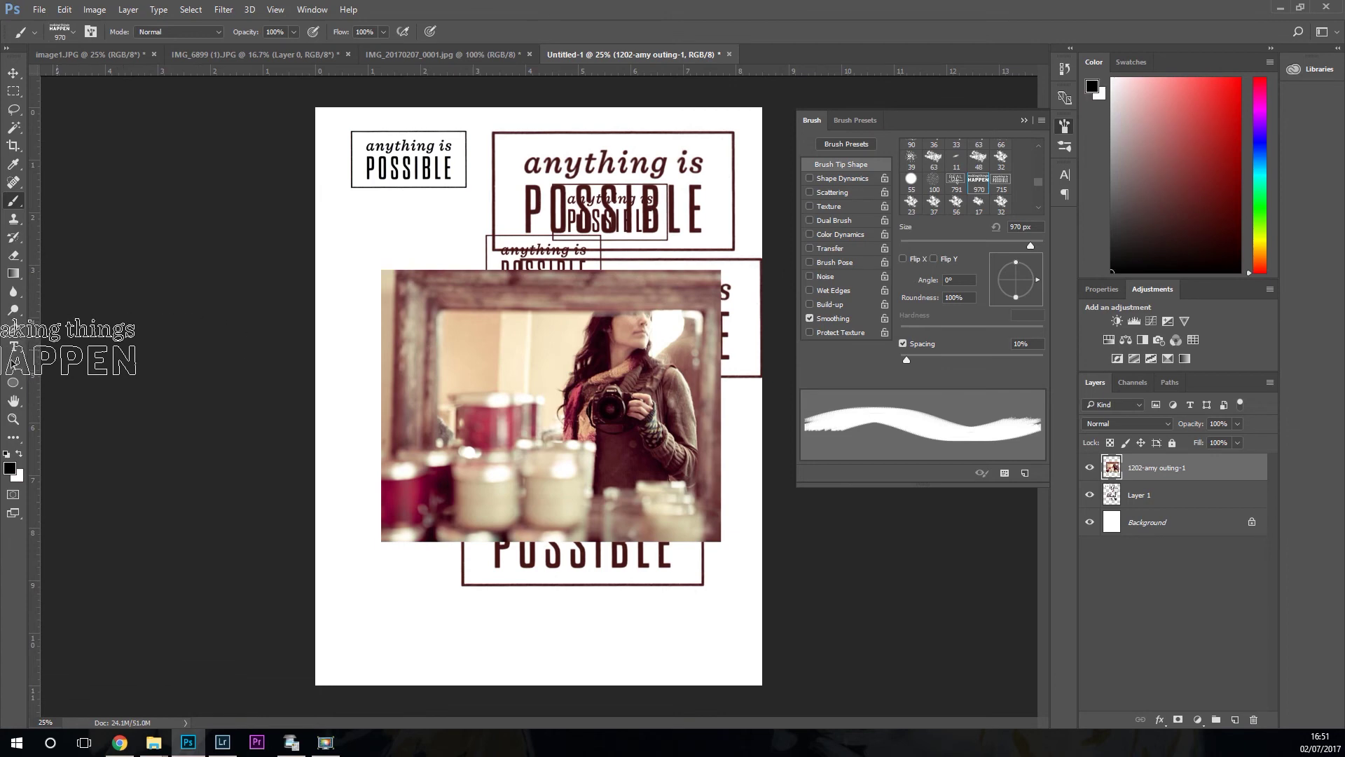
{"action": "key", "text": "d"}
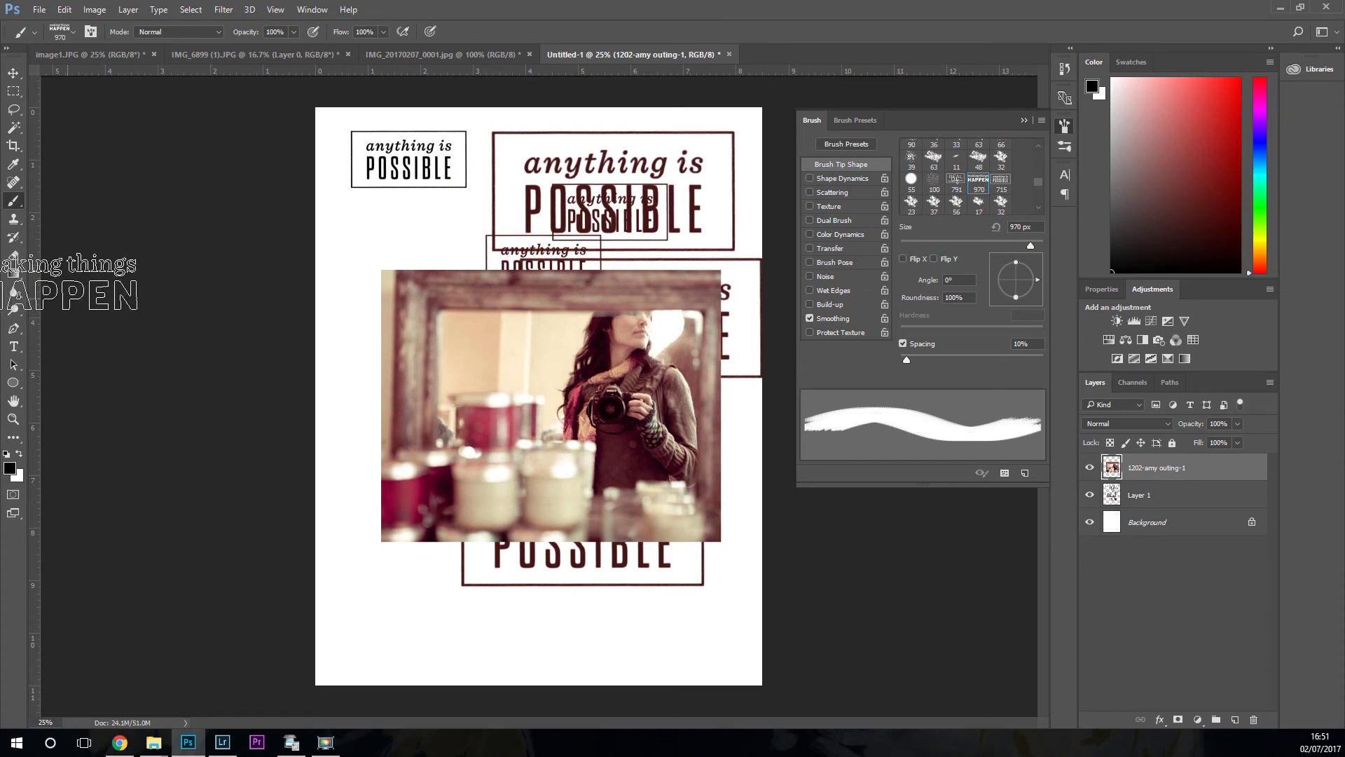
- Sample the ivory colour of the candle jar in the photo as the foreground colour
{"action": "left_click", "coordinate": [13, 164]}
{"action": "left_click", "coordinate": [501, 481]}
{"action": "left_click", "coordinate": [507, 484]}
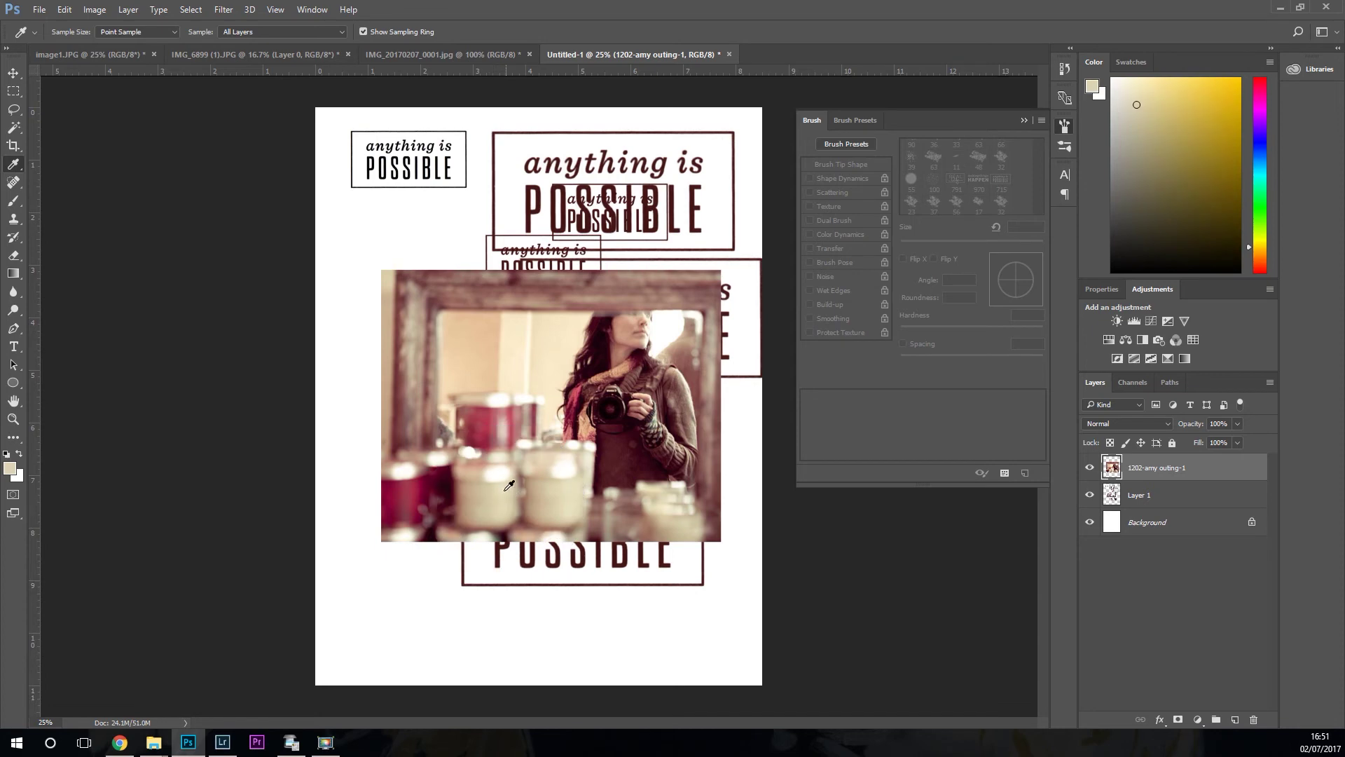
{"action": "left_click", "coordinate": [496, 510]}
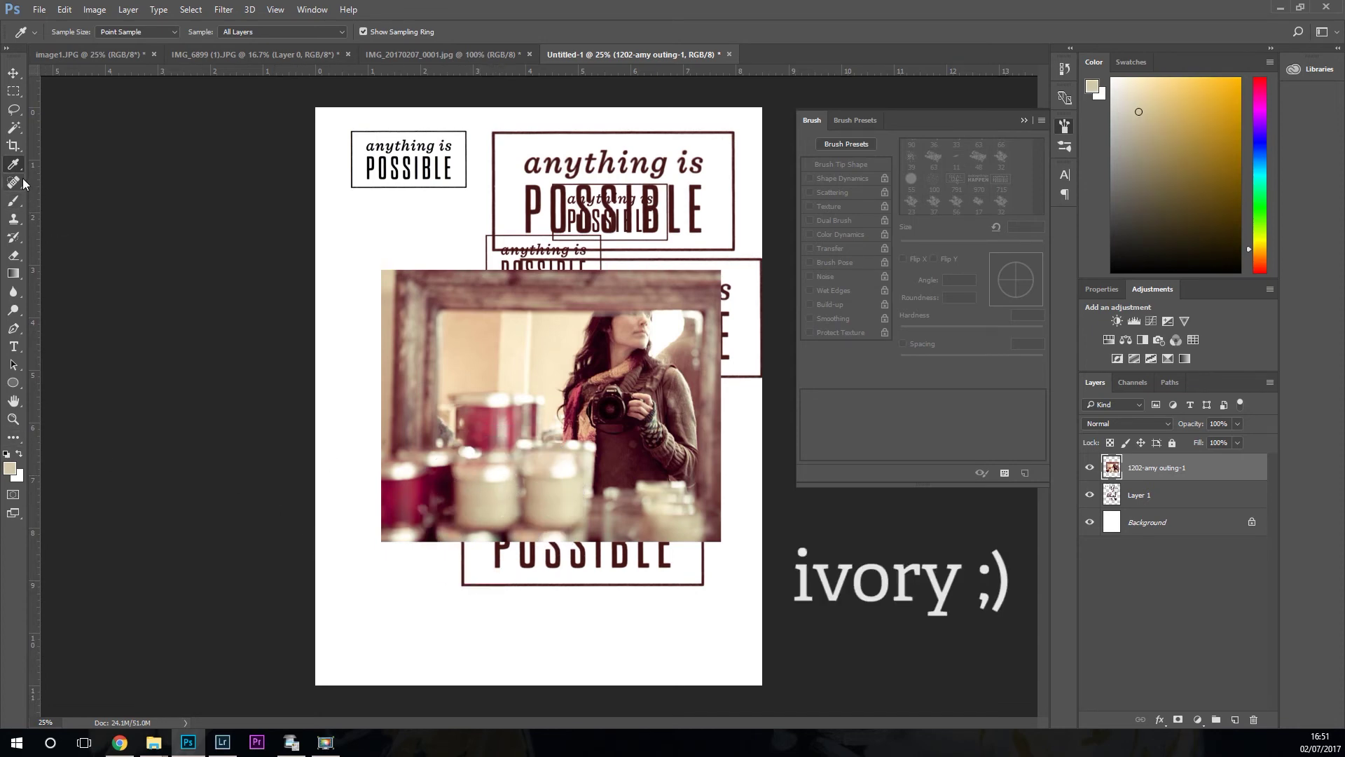
- Reduce the making things happen brush to 800 px
{"action": "left_click", "coordinate": [17, 204]}
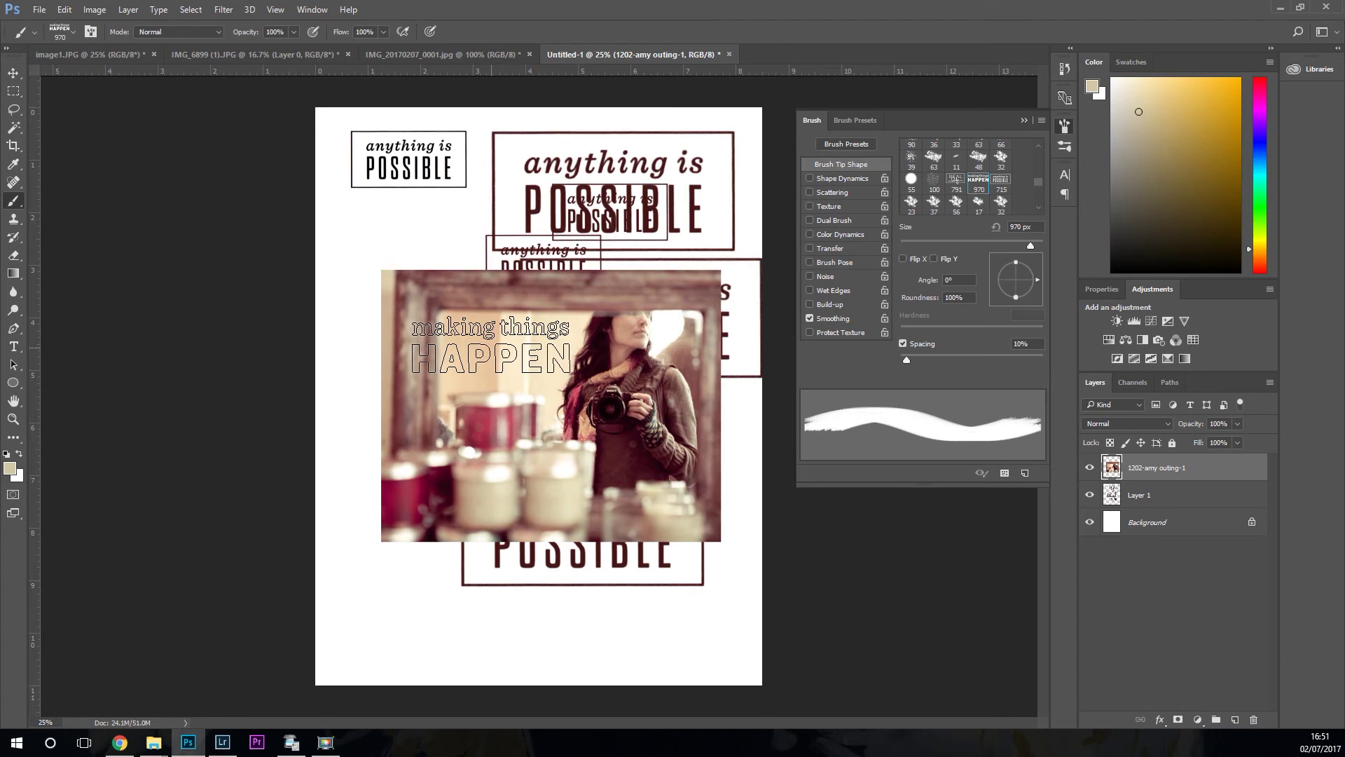
{"action": "key", "text": "bracketleft"}
{"action": "key", "text": "bracketleft"}
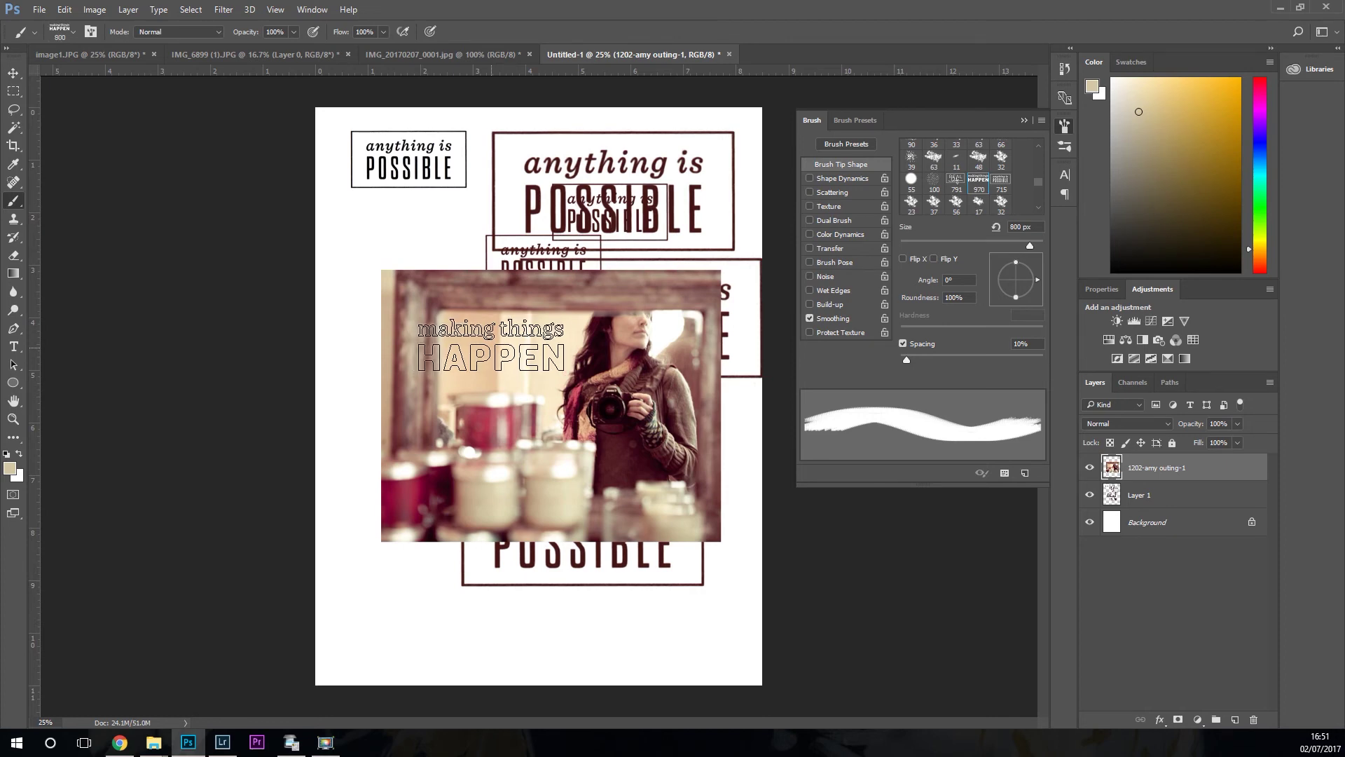
- Try stamping the ivory making things happen brush directly on the photo layer, toggle the layer's visibility, and undo the stamping
{"action": "left_click", "coordinate": [507, 347]}
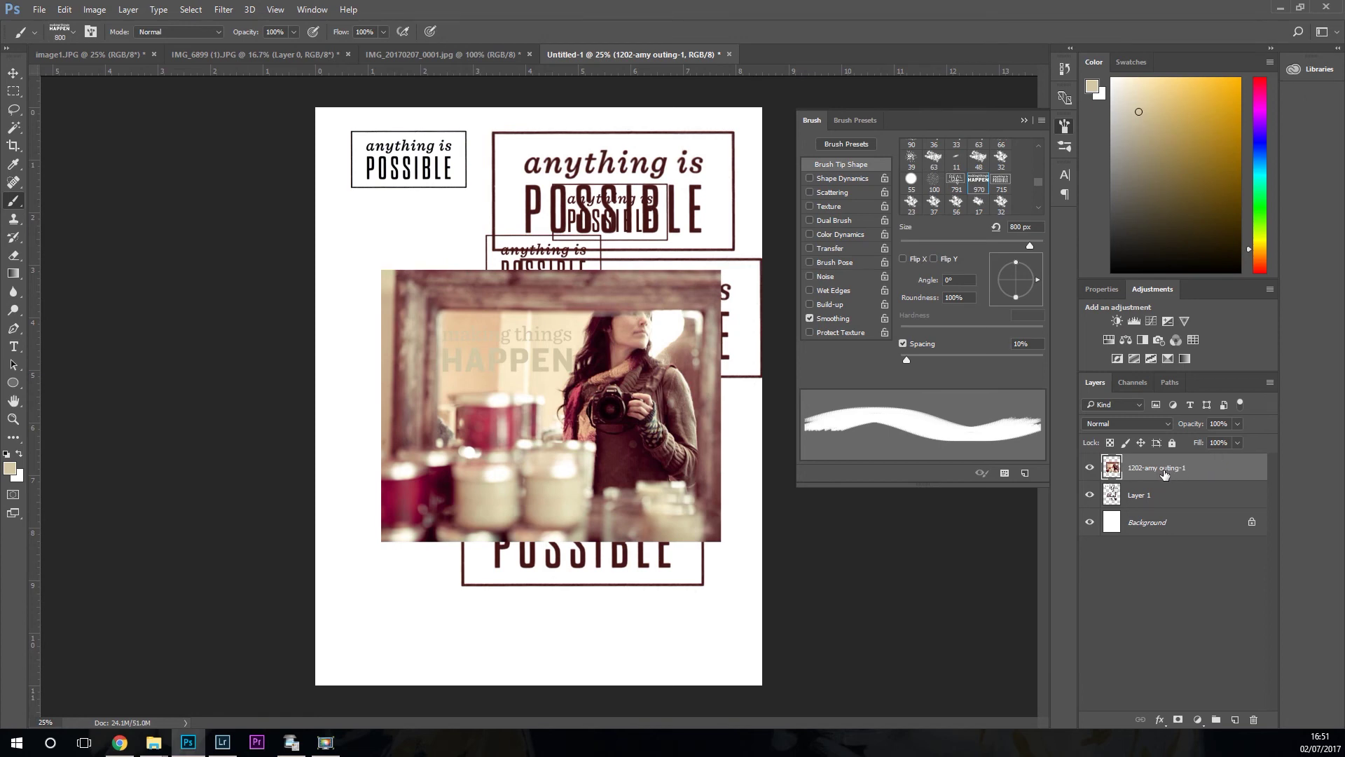
{"action": "left_click", "coordinate": [1089, 467]}
{"action": "left_click", "coordinate": [1089, 467]}
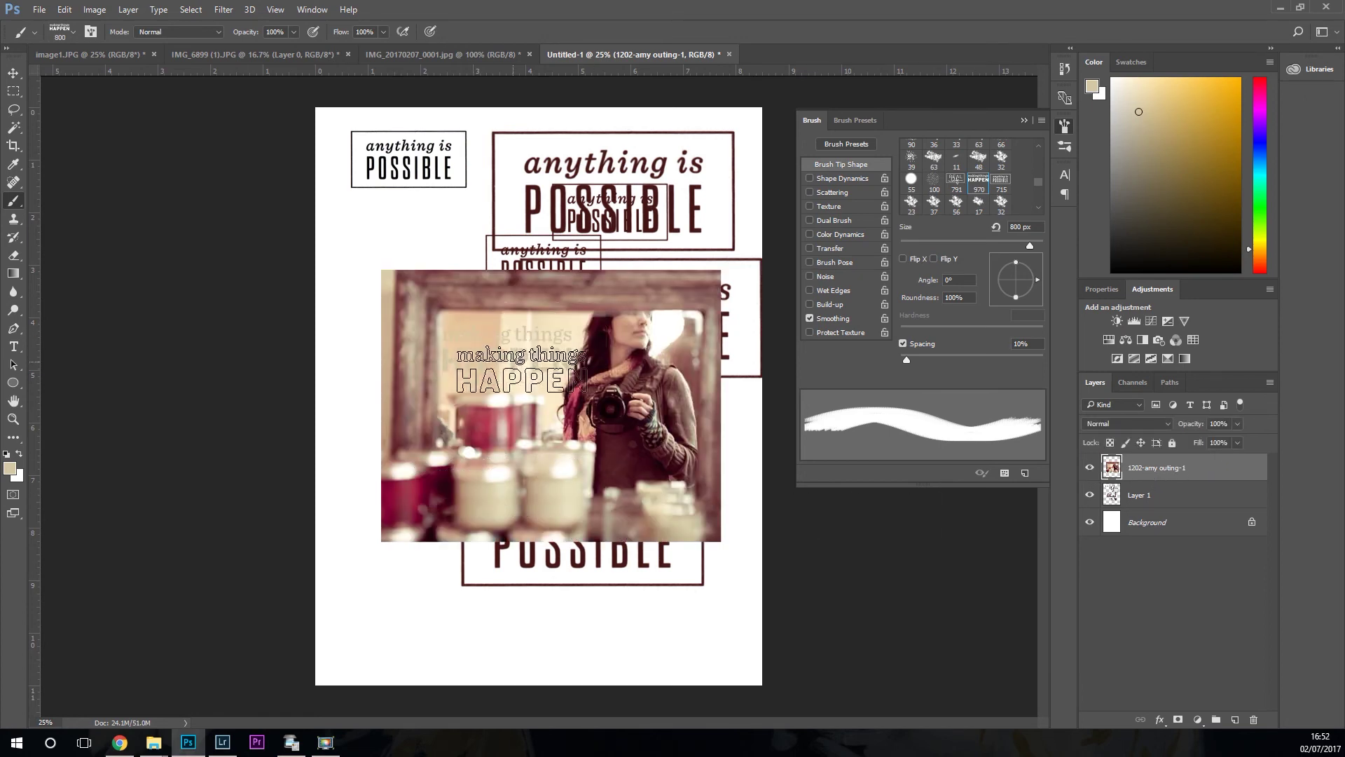
{"action": "left_click", "coordinate": [509, 352]}
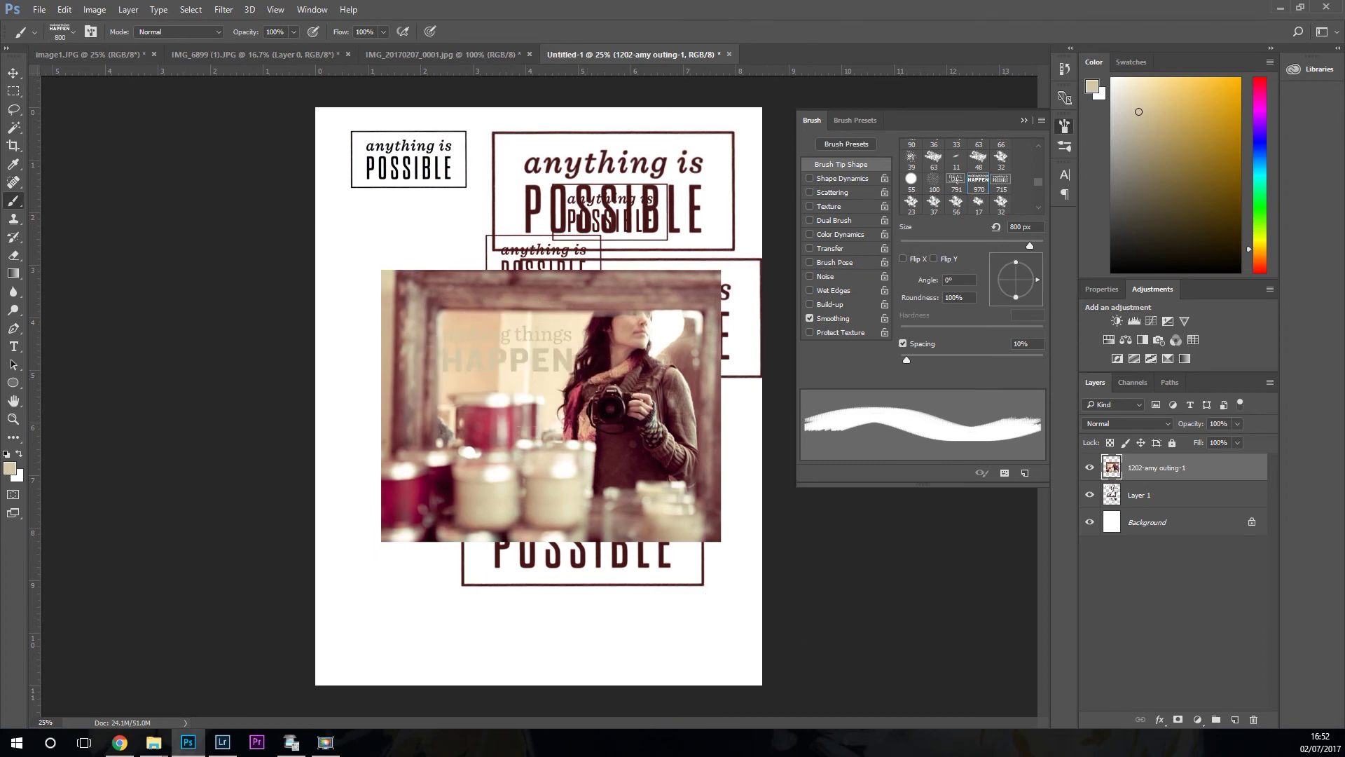
{"action": "key", "text": "ctrl+z"}
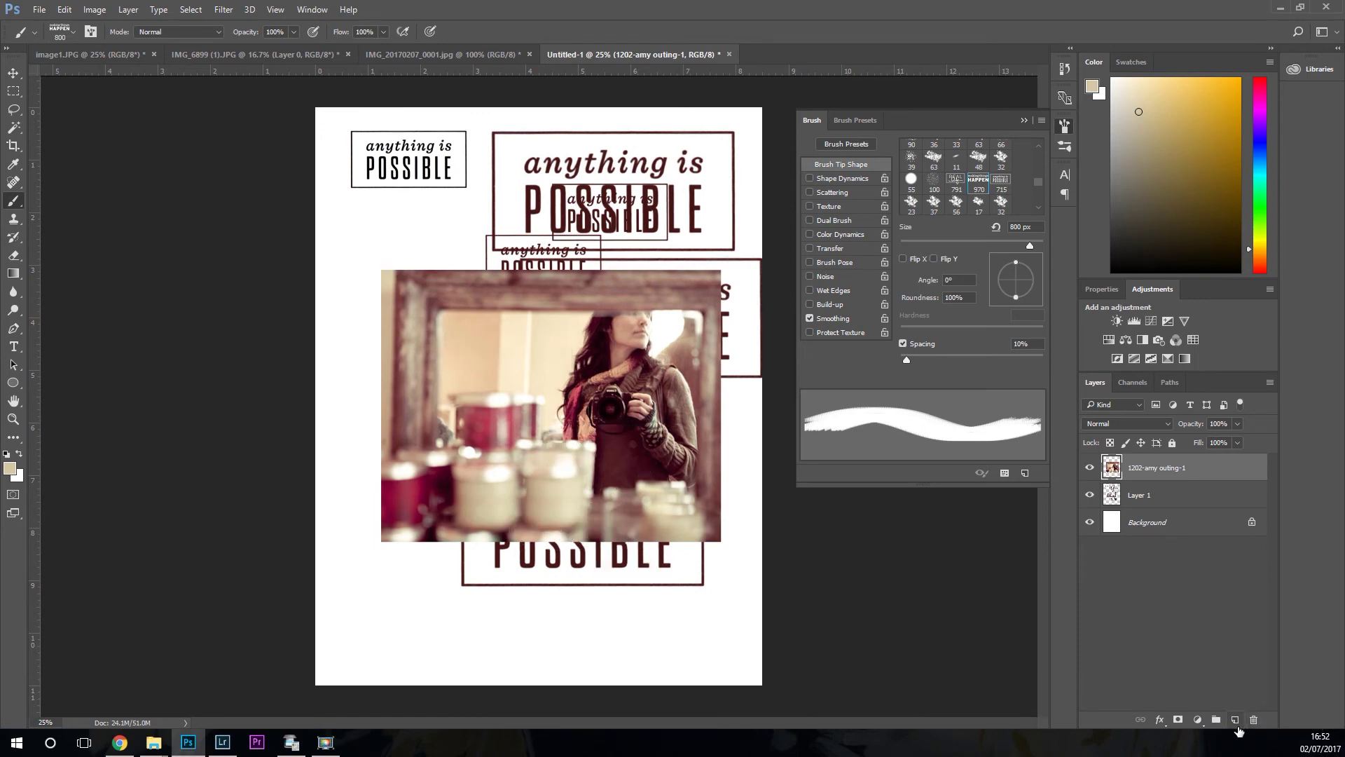
- Add a new blank layer above the photo layer
{"action": "left_click", "coordinate": [1235, 720]}
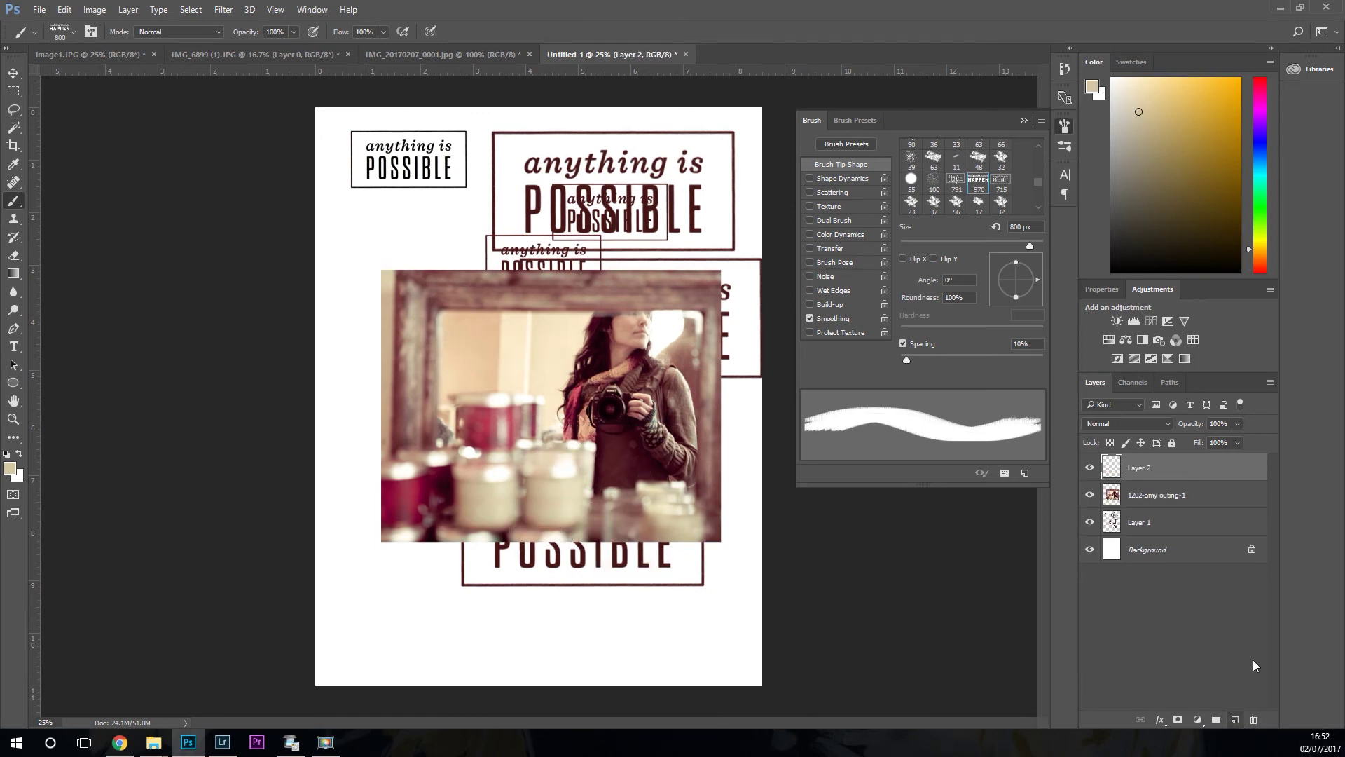
- Hide Layer 1 with the test stamps and sample the crimson of the red candle jar in the photo as the foreground colour
{"action": "left_click", "coordinate": [1090, 523]}
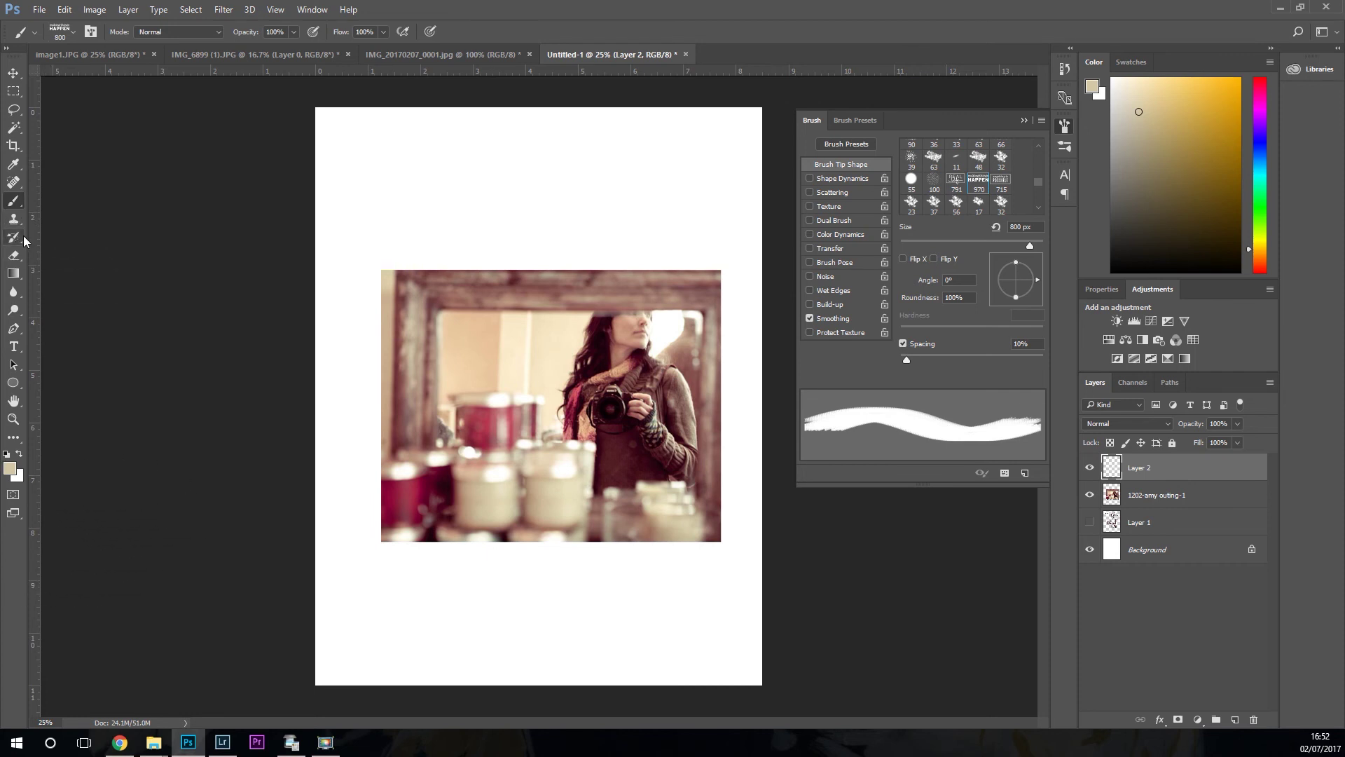
{"action": "left_click", "coordinate": [13, 164]}
{"action": "left_click", "coordinate": [502, 435]}
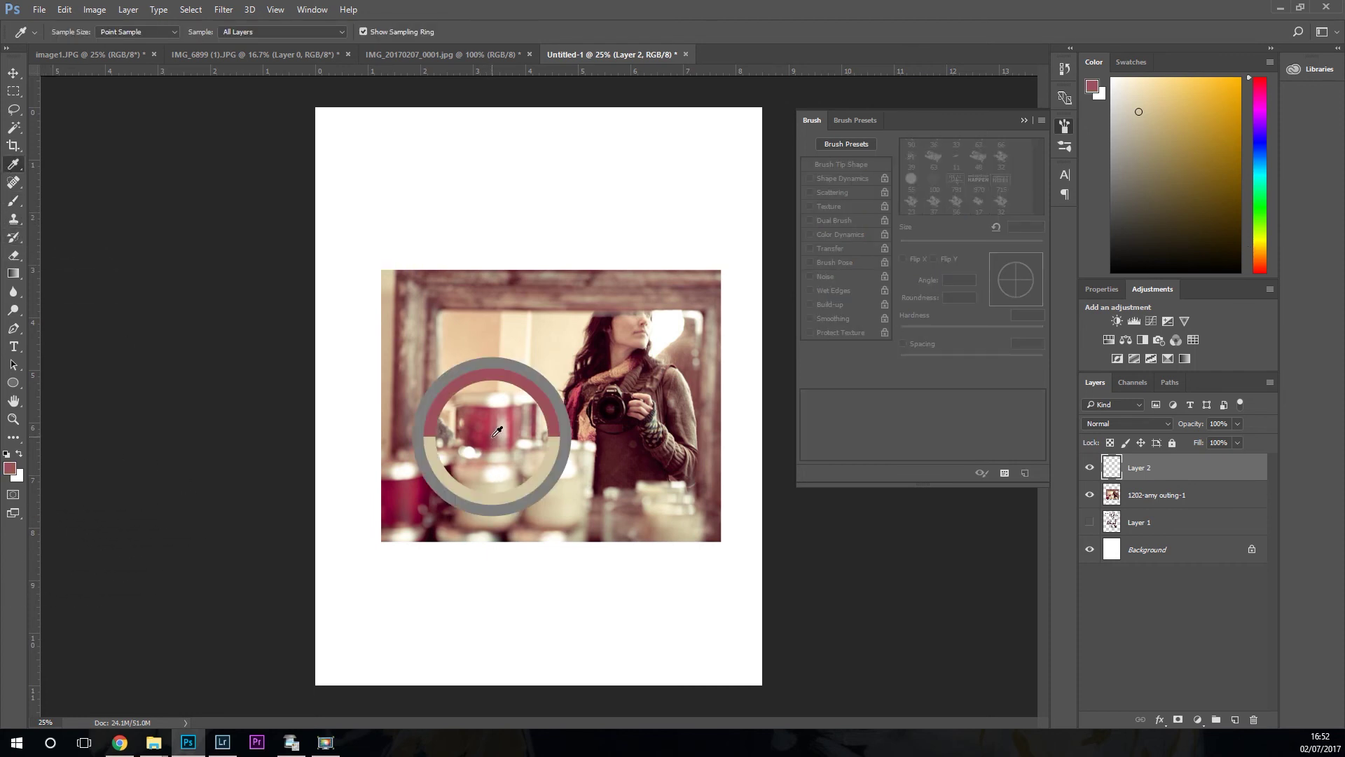
{"action": "left_click", "coordinate": [506, 431]}
{"action": "left_click", "coordinate": [504, 422]}
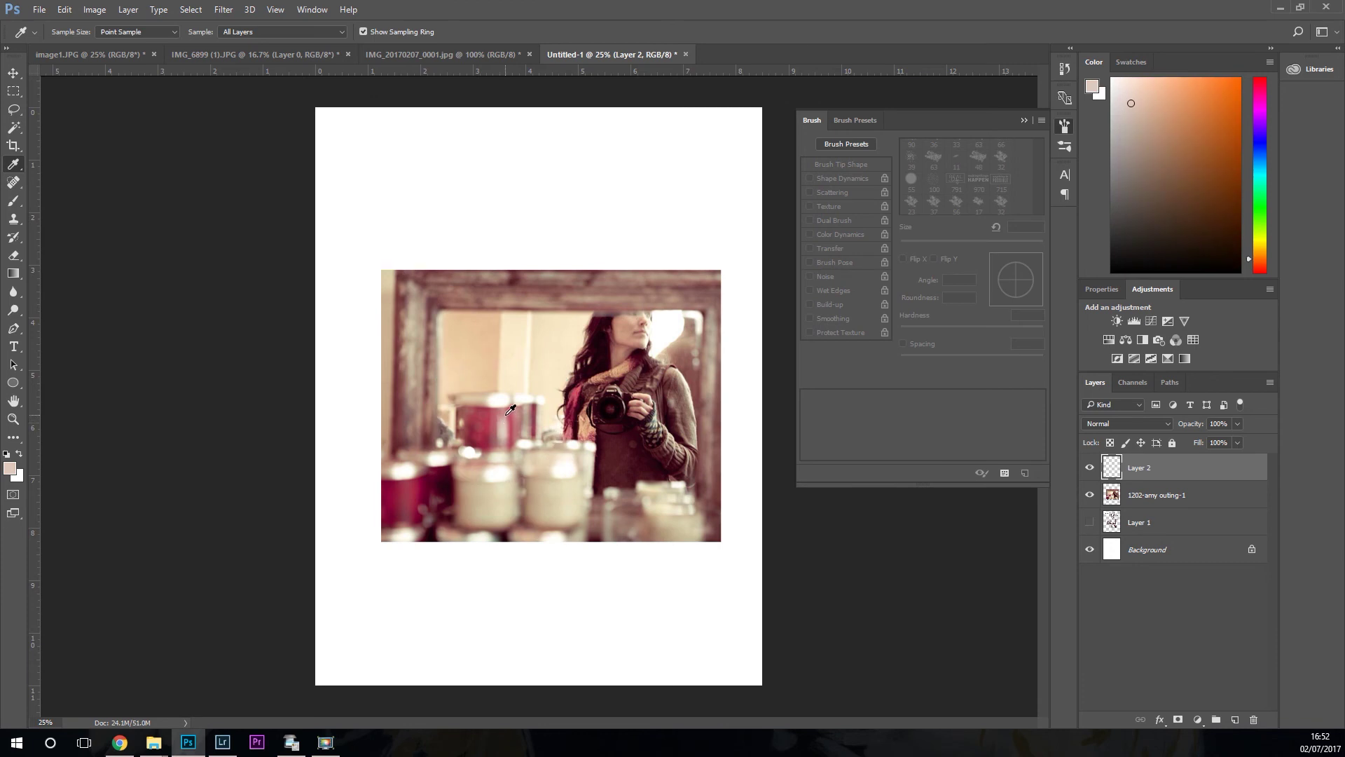
{"action": "left_click", "coordinate": [417, 485]}
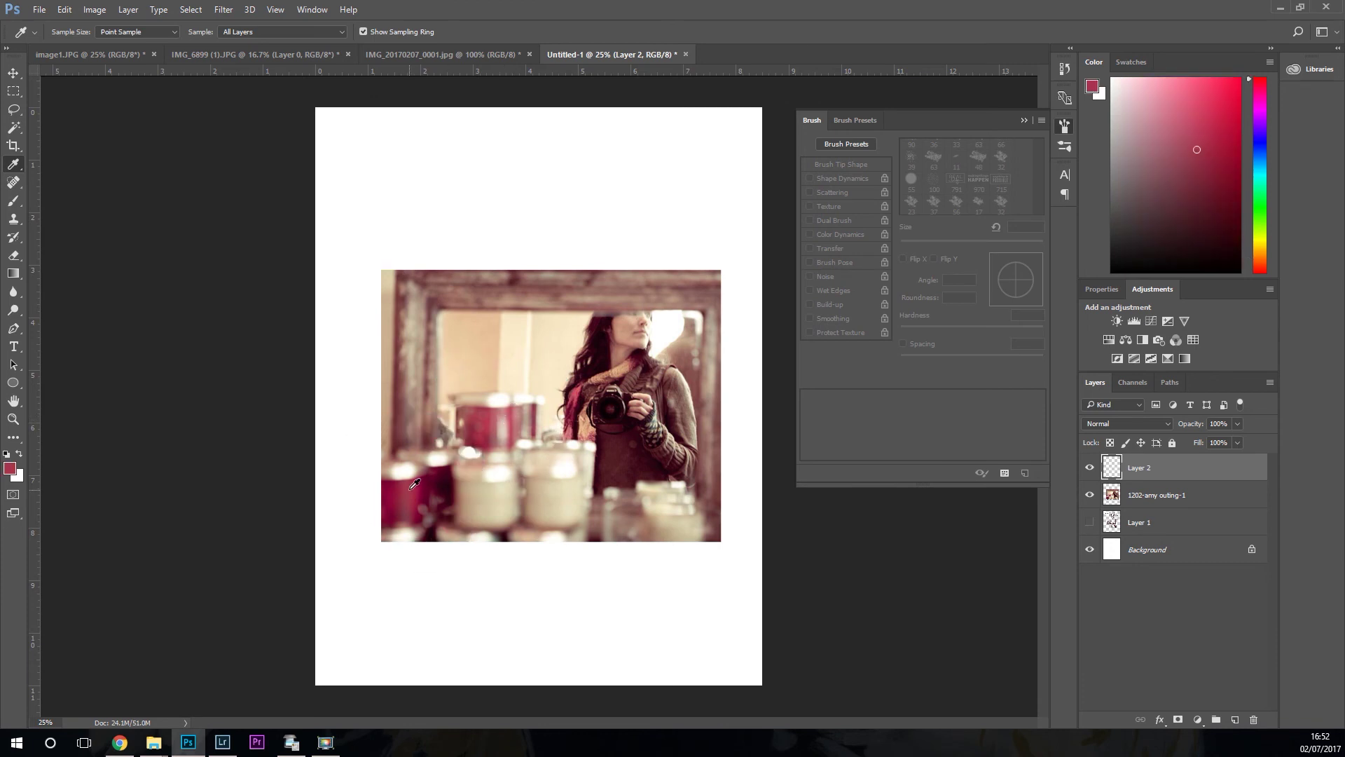
{"action": "left_click", "coordinate": [413, 492]}
{"action": "left_click", "coordinate": [312, 9]}
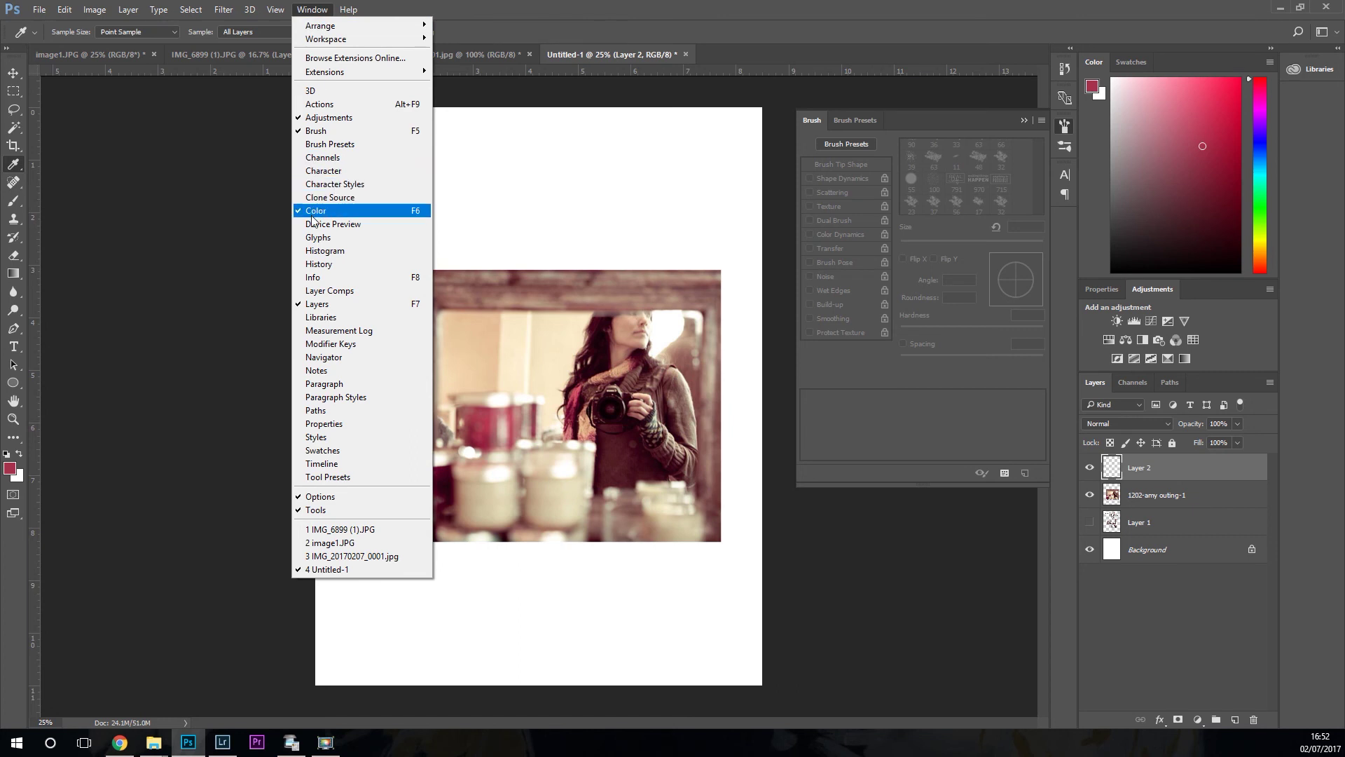
{"action": "left_click", "coordinate": [223, 232]}
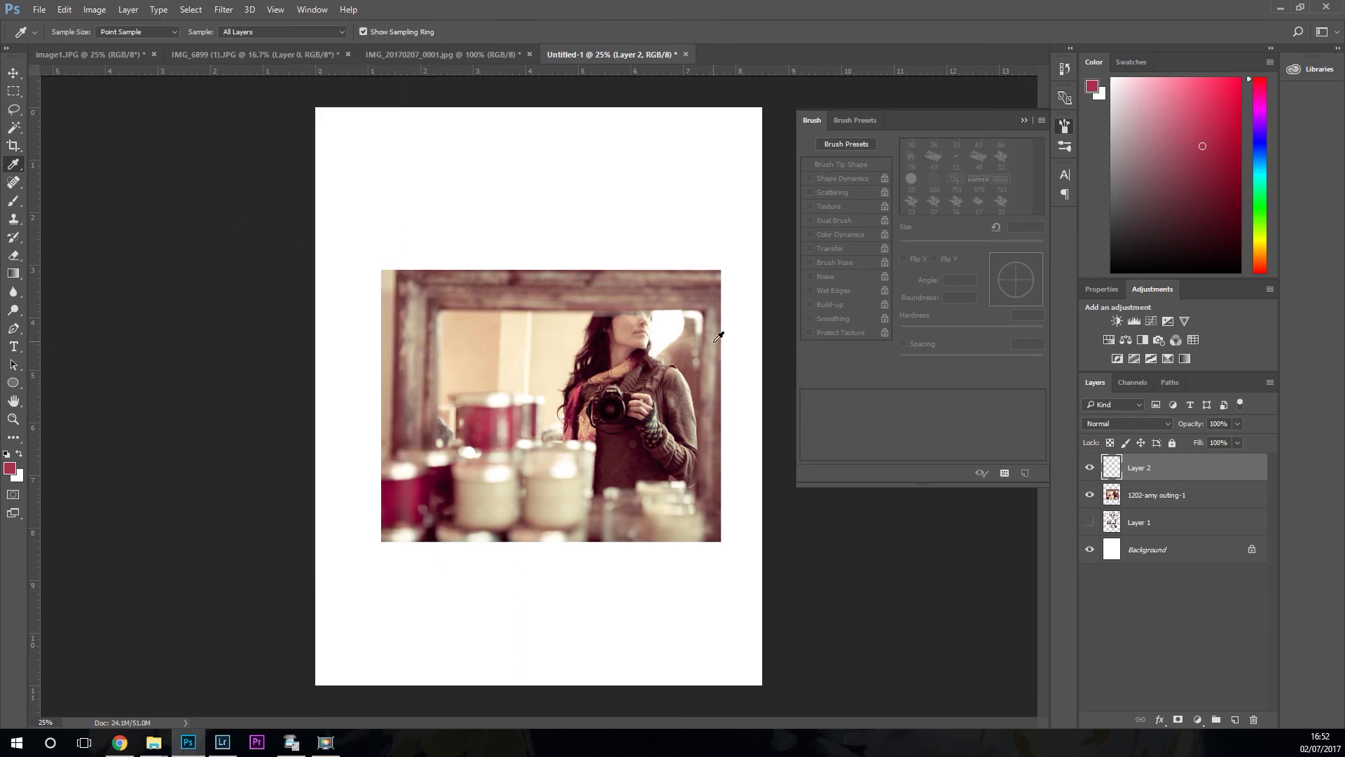
- Stamp the anything is POSSIBLE brush at 600 px in crimson on Layer 2, over the pale wall beside the woman
{"action": "left_click", "coordinate": [19, 205]}
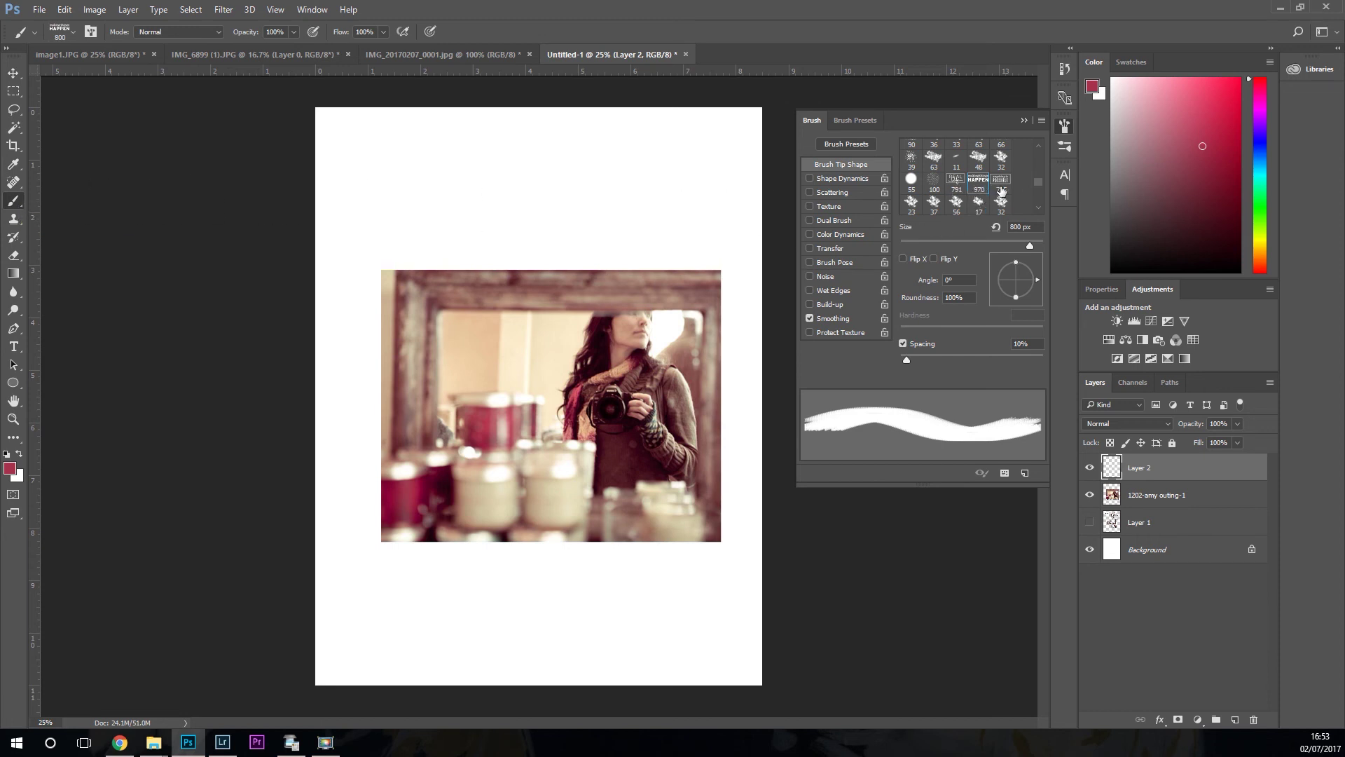
{"action": "left_click", "coordinate": [1001, 180]}
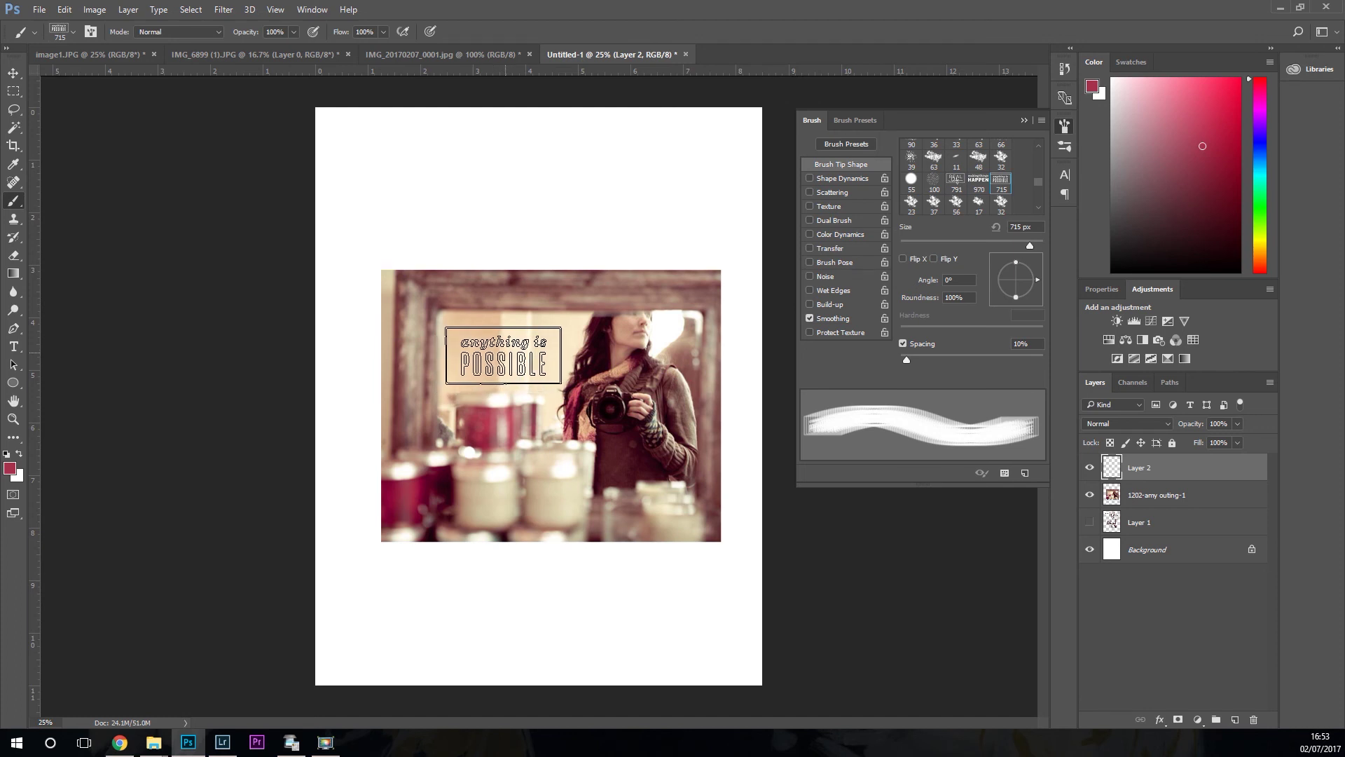
{"action": "key", "text": "bracketright"}
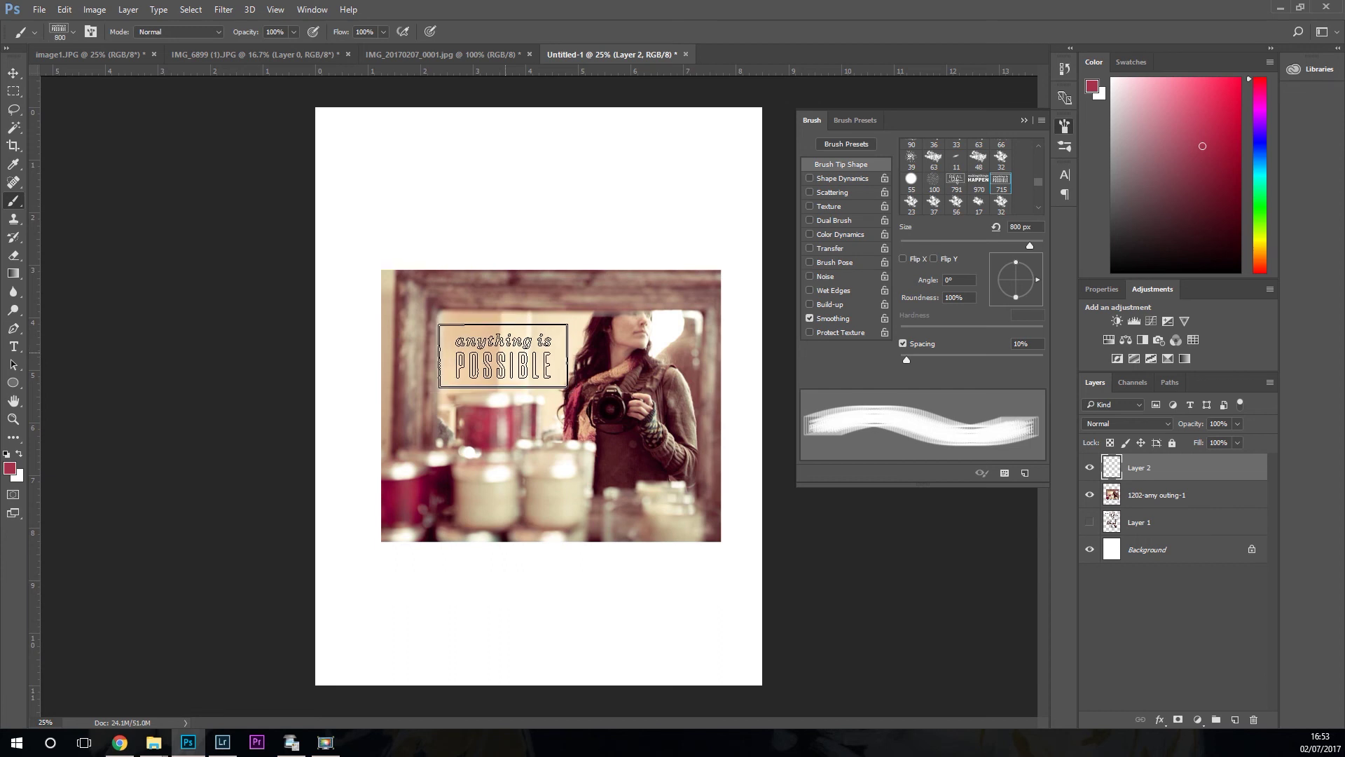
{"action": "left_click_drag", "start_coordinate": [1025, 243], "coordinate": [1030, 245]}
{"action": "key", "text": "bracketleft"}
{"action": "key", "text": "bracketleft"}
{"action": "left_click", "coordinate": [503, 349]}
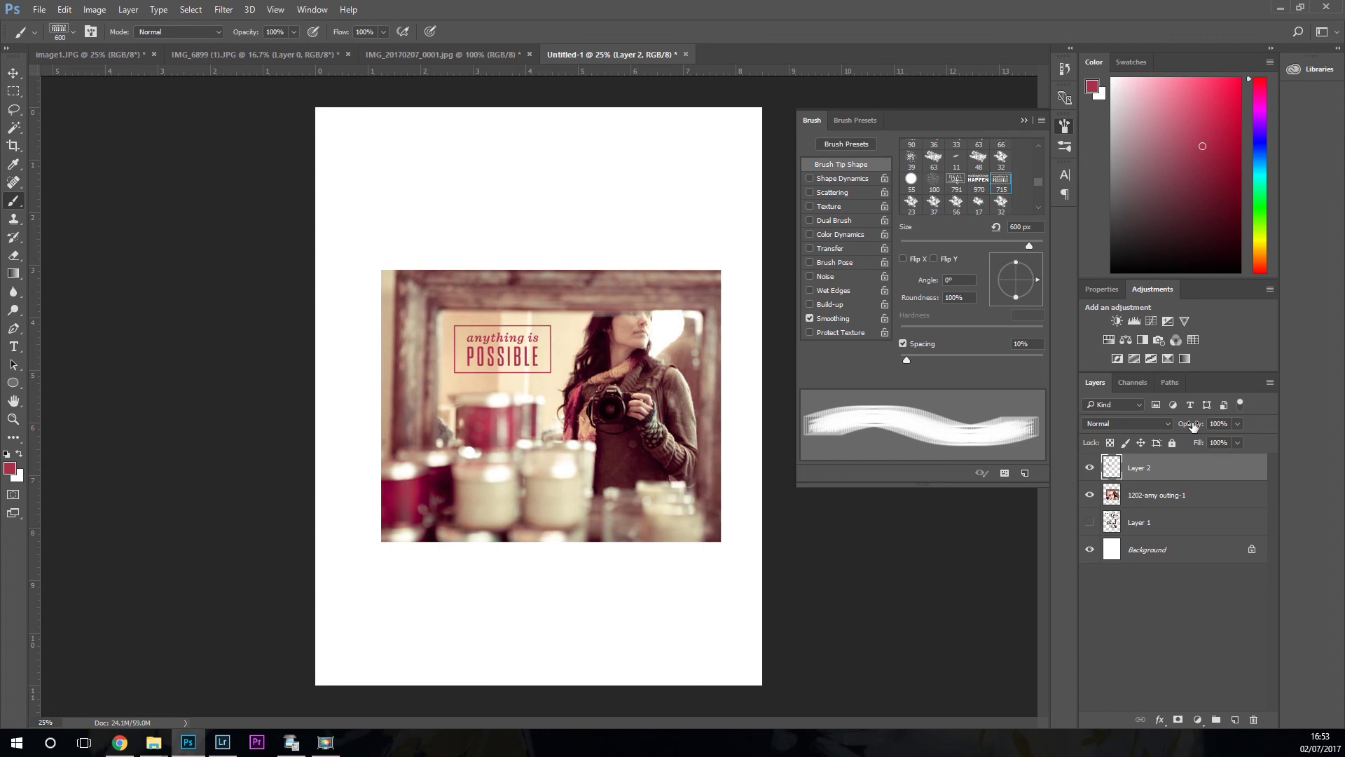
- Try Layer 2 at 73% opacity with the Multiply and Lighten blend modes, and restore Normal at 100% opacity
{"action": "left_click_drag", "start_coordinate": [1199, 425], "coordinate": [1179, 425]}
{"action": "left_click", "coordinate": [1169, 423]}
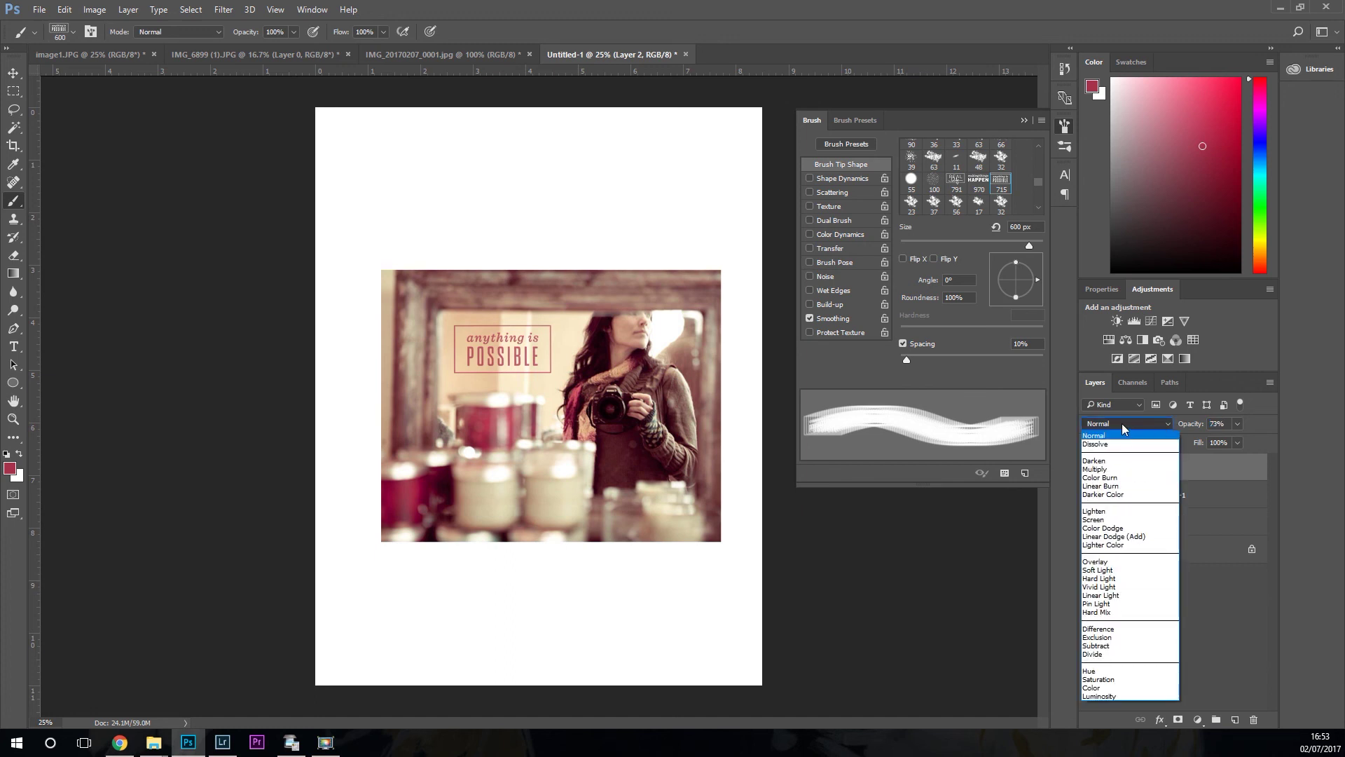
{"action": "left_click", "coordinate": [1130, 470]}
{"action": "left_click", "coordinate": [1128, 424]}
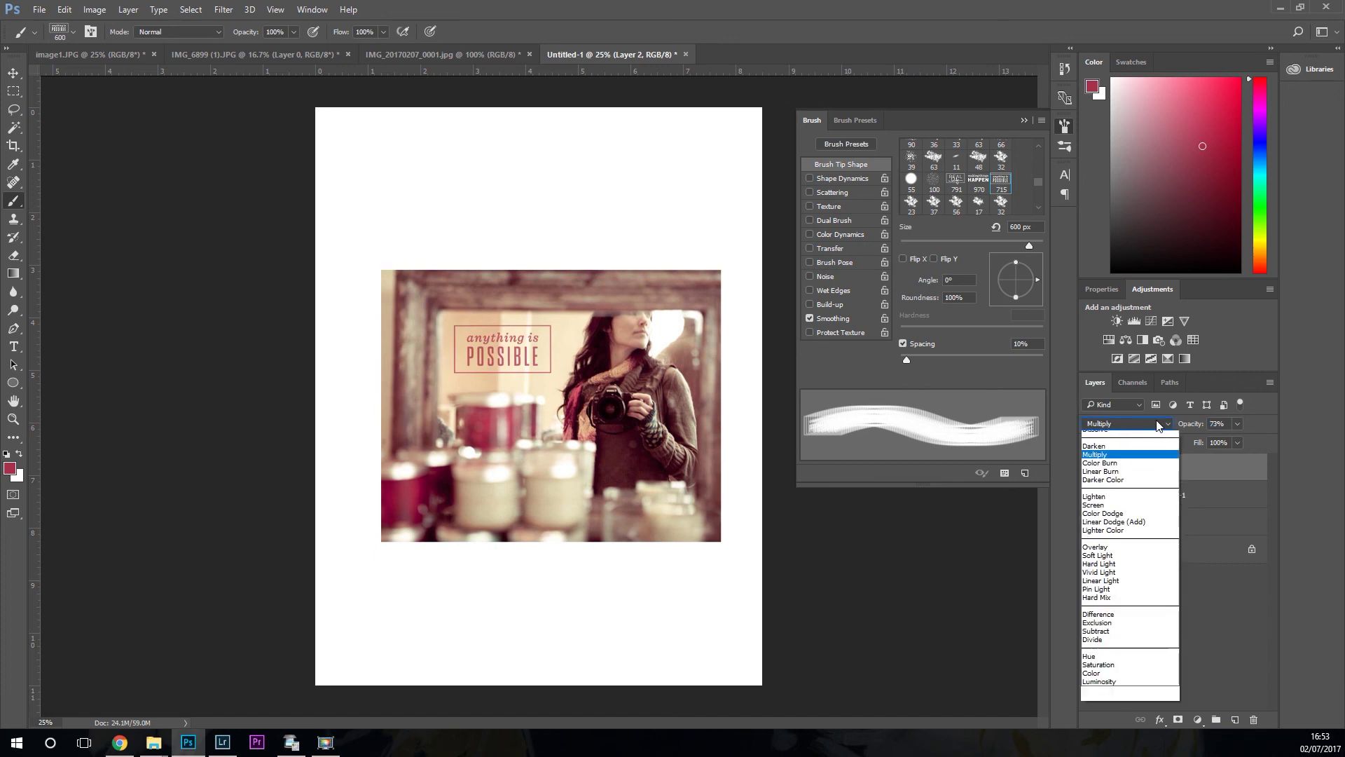
{"action": "left_click", "coordinate": [1140, 514]}
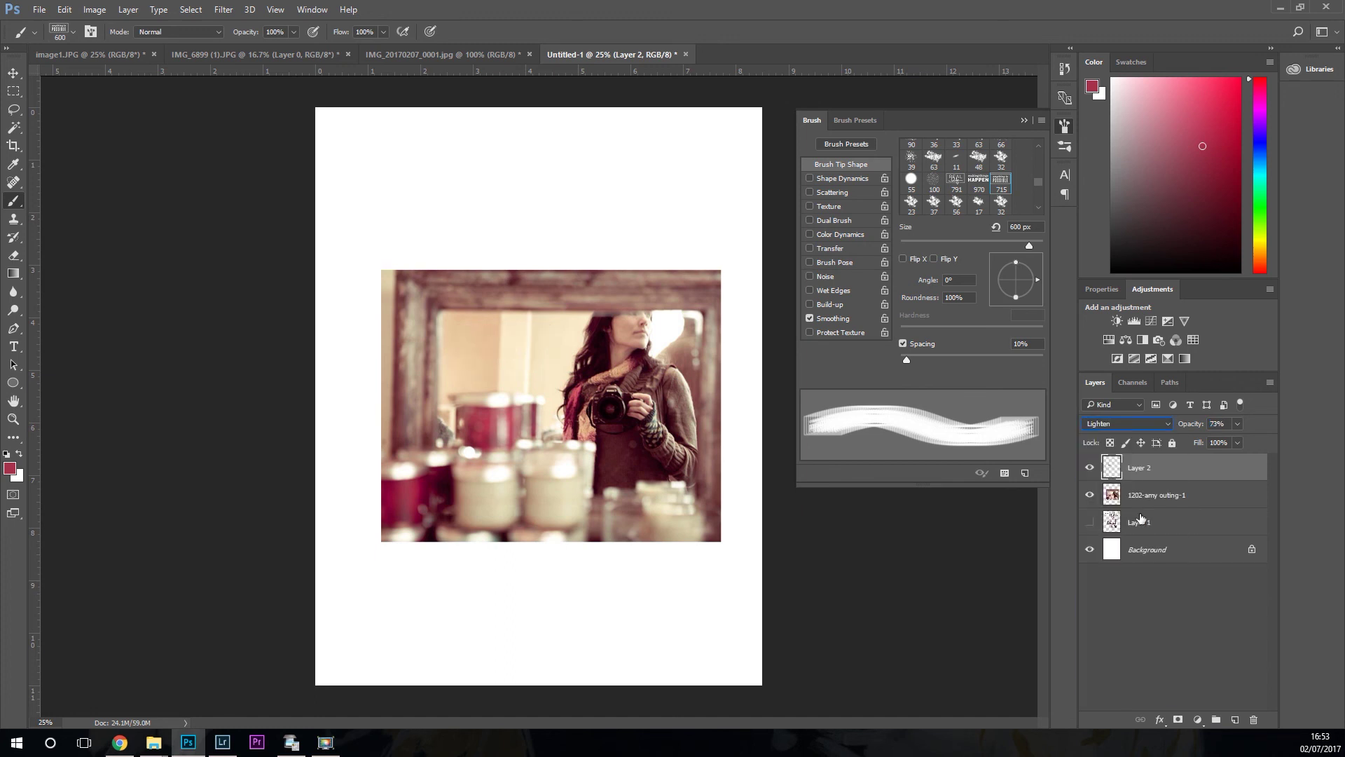
{"action": "left_click", "coordinate": [1167, 425]}
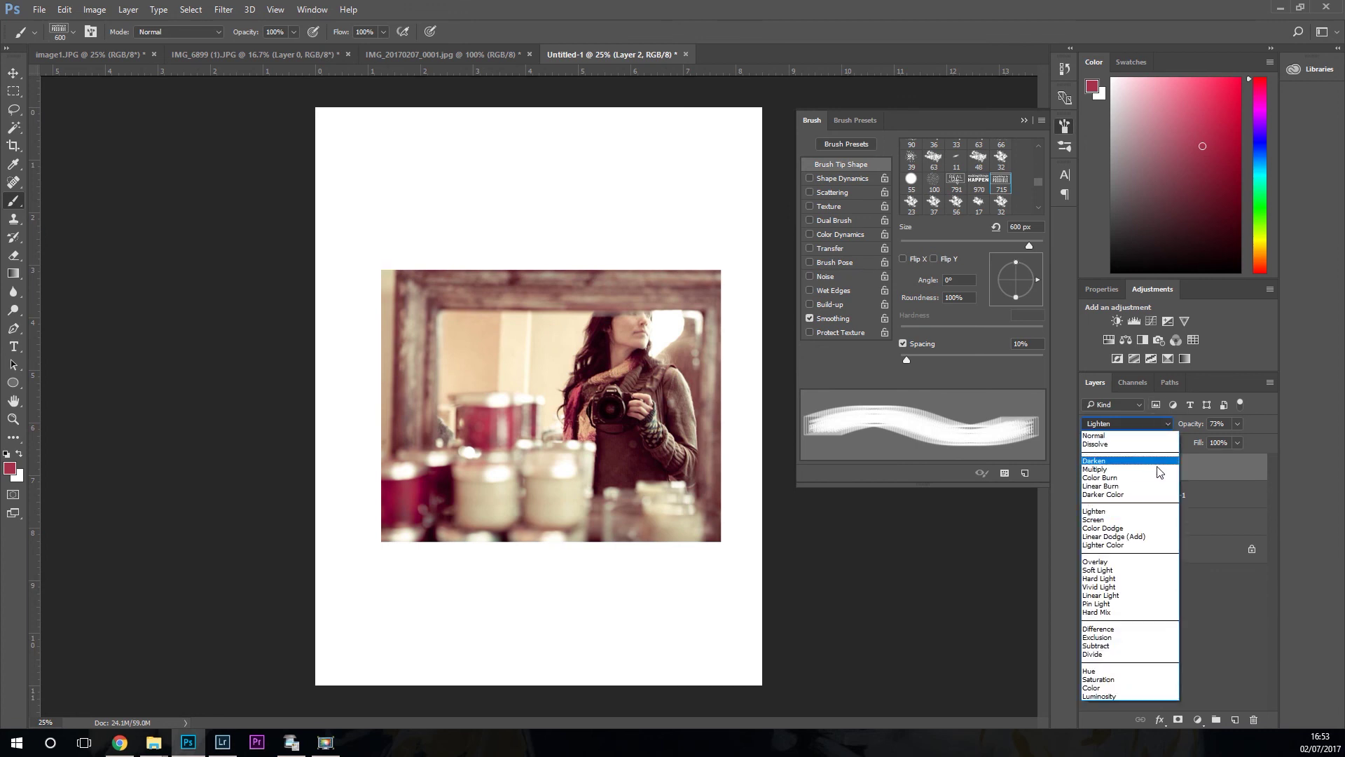
{"action": "left_click", "coordinate": [1121, 435]}
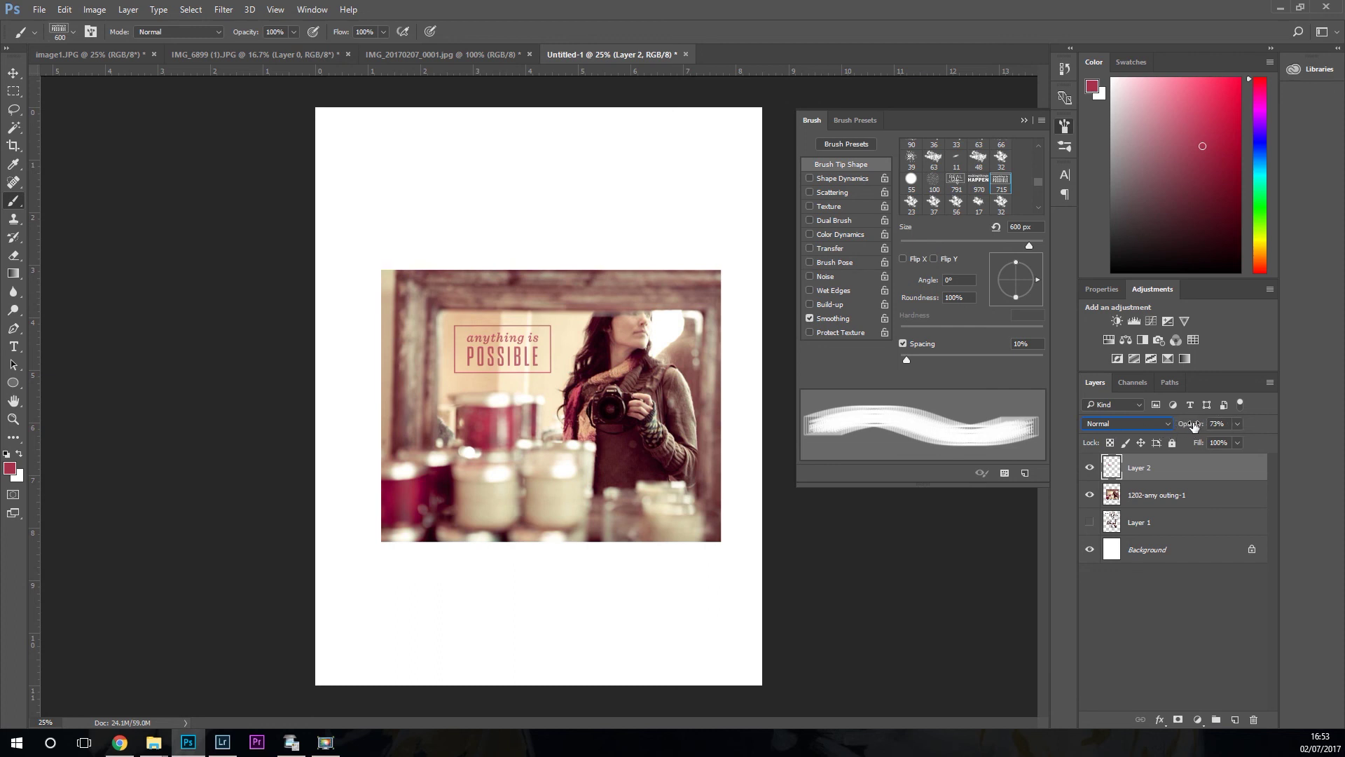
{"action": "left_click_drag", "start_coordinate": [1189, 426], "coordinate": [1210, 426]}
{"action": "key", "text": "Return"}
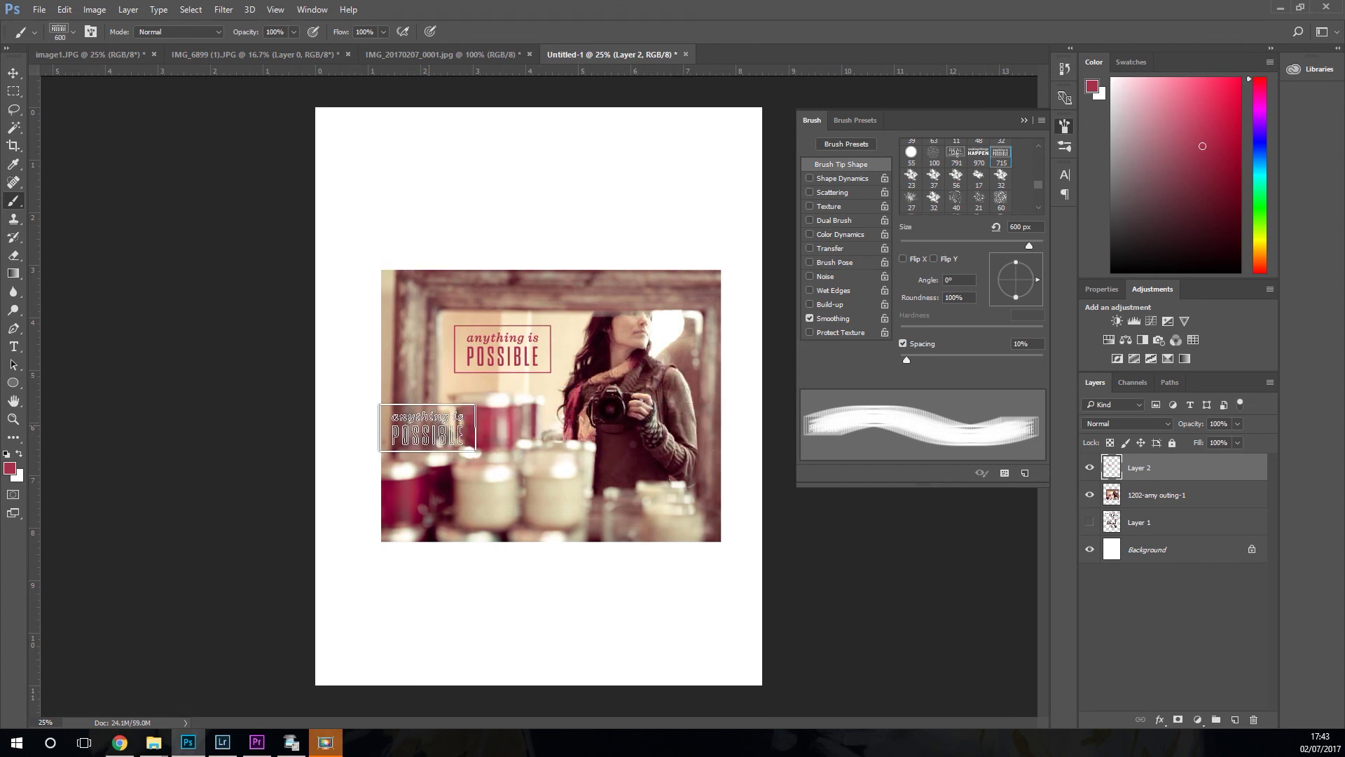
- Erase the rectangular border around the anything is POSSIBLE stamp with a hard round eraser enlarged to 50 px
{"action": "left_click", "coordinate": [13, 257]}
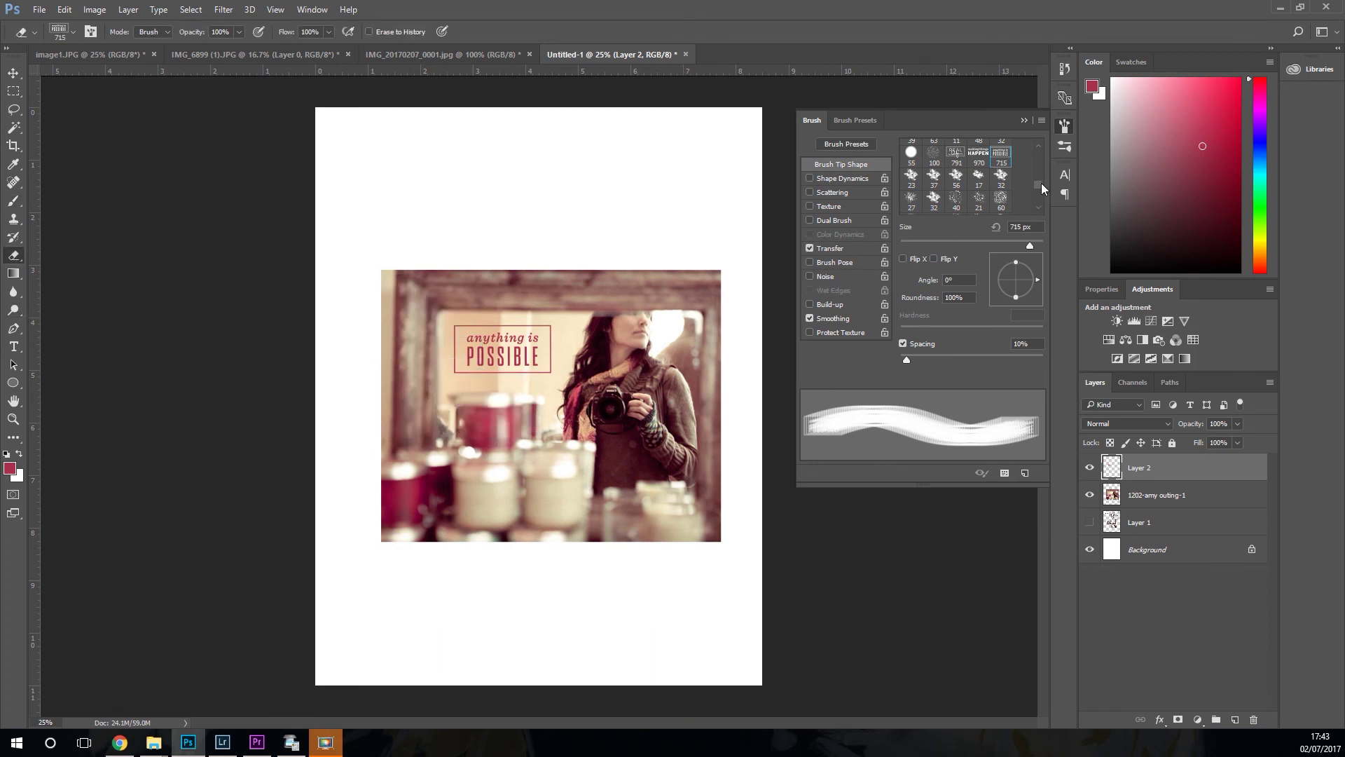
{"action": "mouse_move", "coordinate": [1041, 183]}
{"action": "left_mouse_down"}
{"action": "mouse_move", "coordinate": [1041, 153]}
{"action": "mouse_move", "coordinate": [1000, 145]}
{"action": "left_mouse_up"}
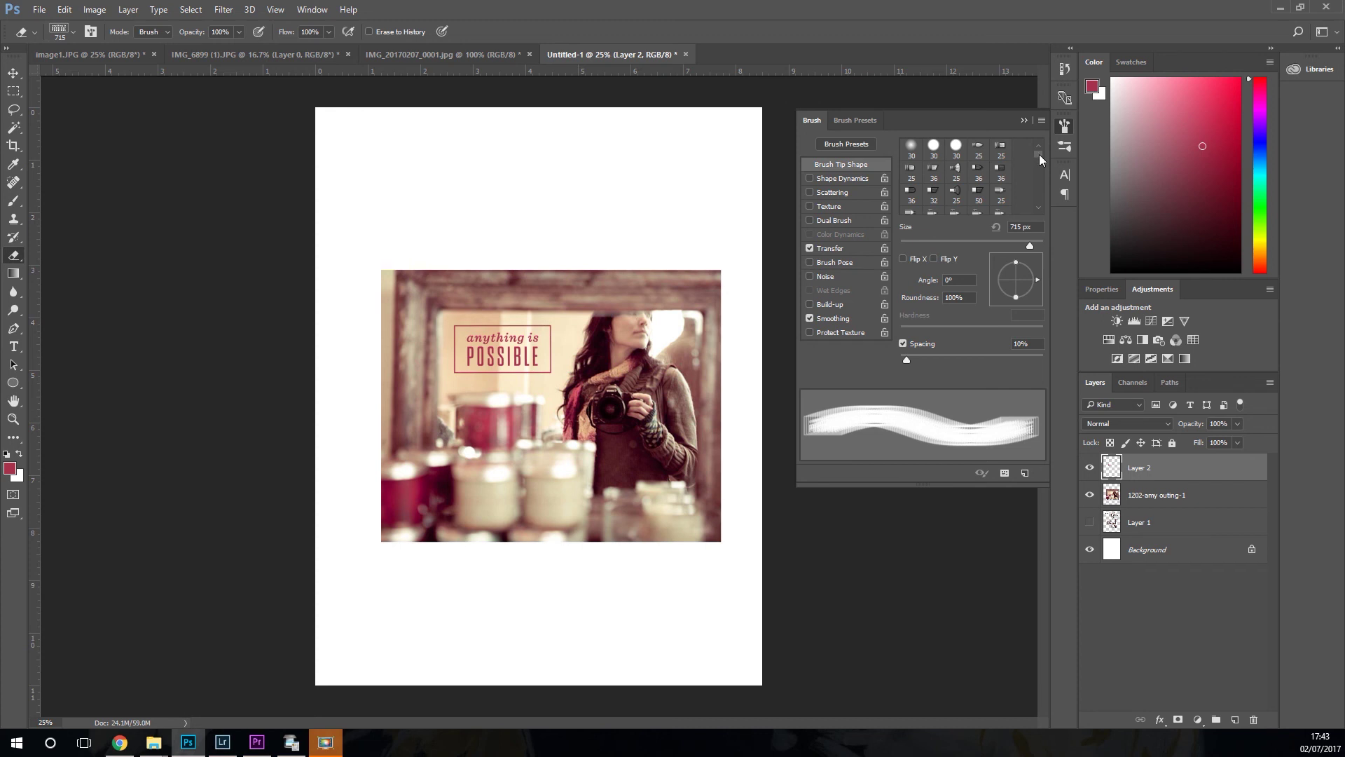
{"action": "left_click_drag", "start_coordinate": [1037, 155], "coordinate": [1040, 178]}
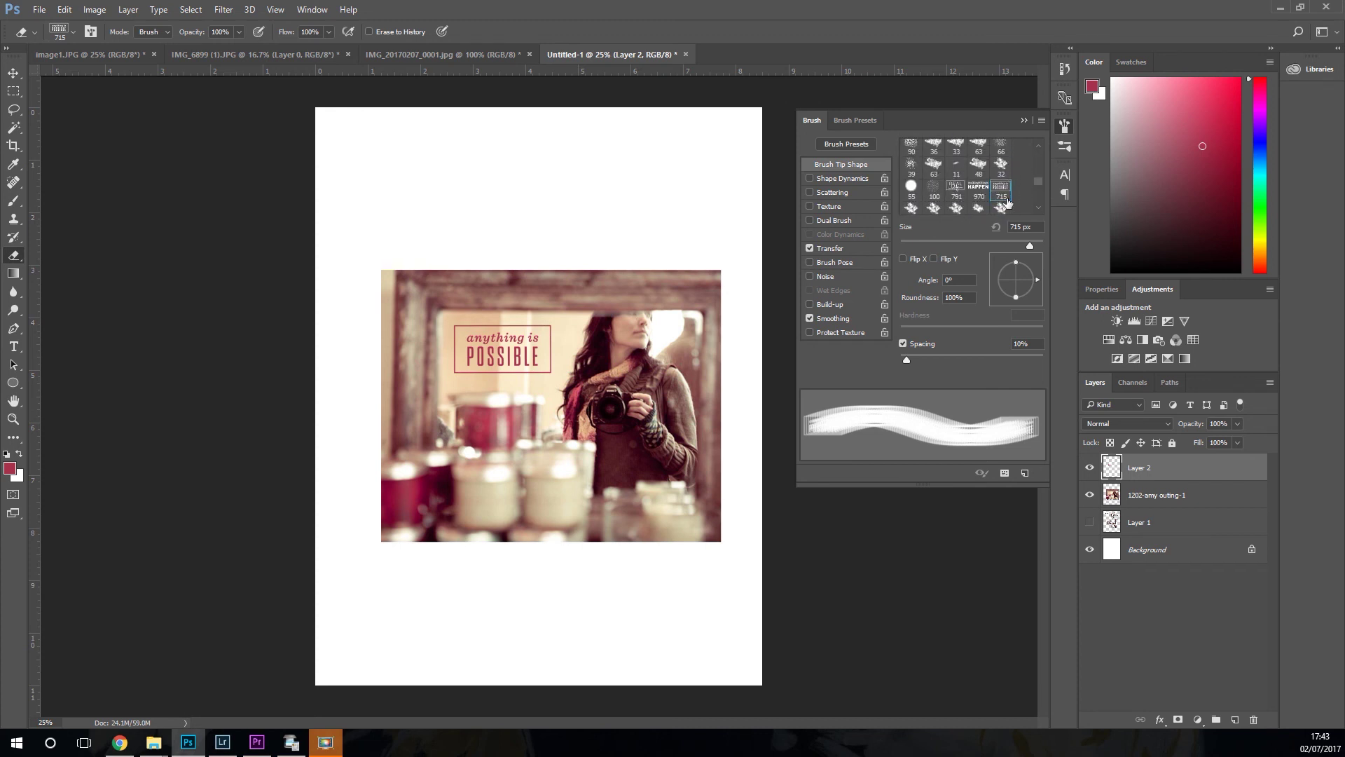
{"action": "left_click_drag", "start_coordinate": [1039, 184], "coordinate": [1044, 150]}
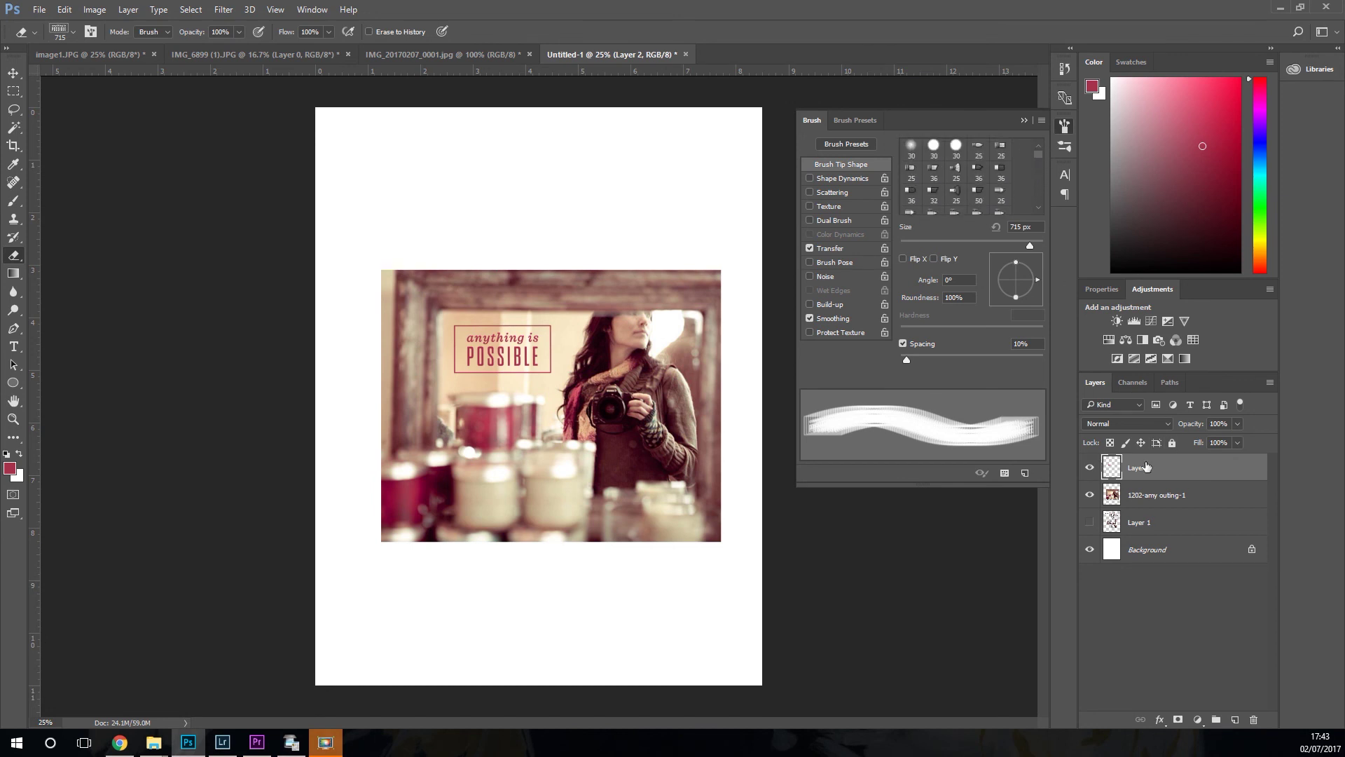
{"action": "left_click", "coordinate": [933, 147]}
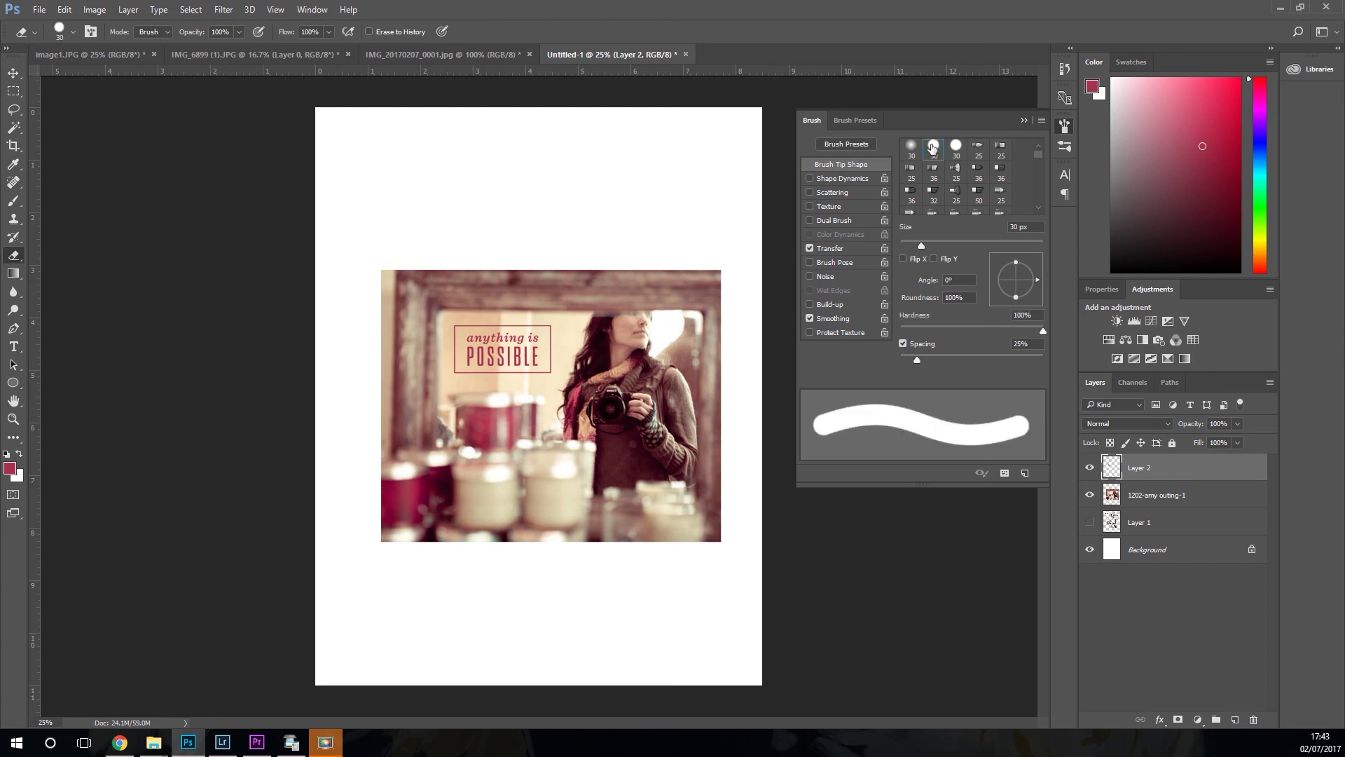
{"action": "mouse_move", "coordinate": [1041, 331]}
{"action": "left_mouse_down"}
{"action": "mouse_move", "coordinate": [911, 331]}
{"action": "mouse_move", "coordinate": [1047, 336]}
{"action": "left_mouse_up"}
{"action": "mouse_move", "coordinate": [552, 363]}
{"action": "left_mouse_down"}
{"action": "mouse_move", "coordinate": [551, 335]}
{"action": "mouse_move", "coordinate": [534, 324]}
{"action": "left_mouse_up"}
{"action": "key", "text": "bracketright"}
{"action": "key", "text": "bracketright"}
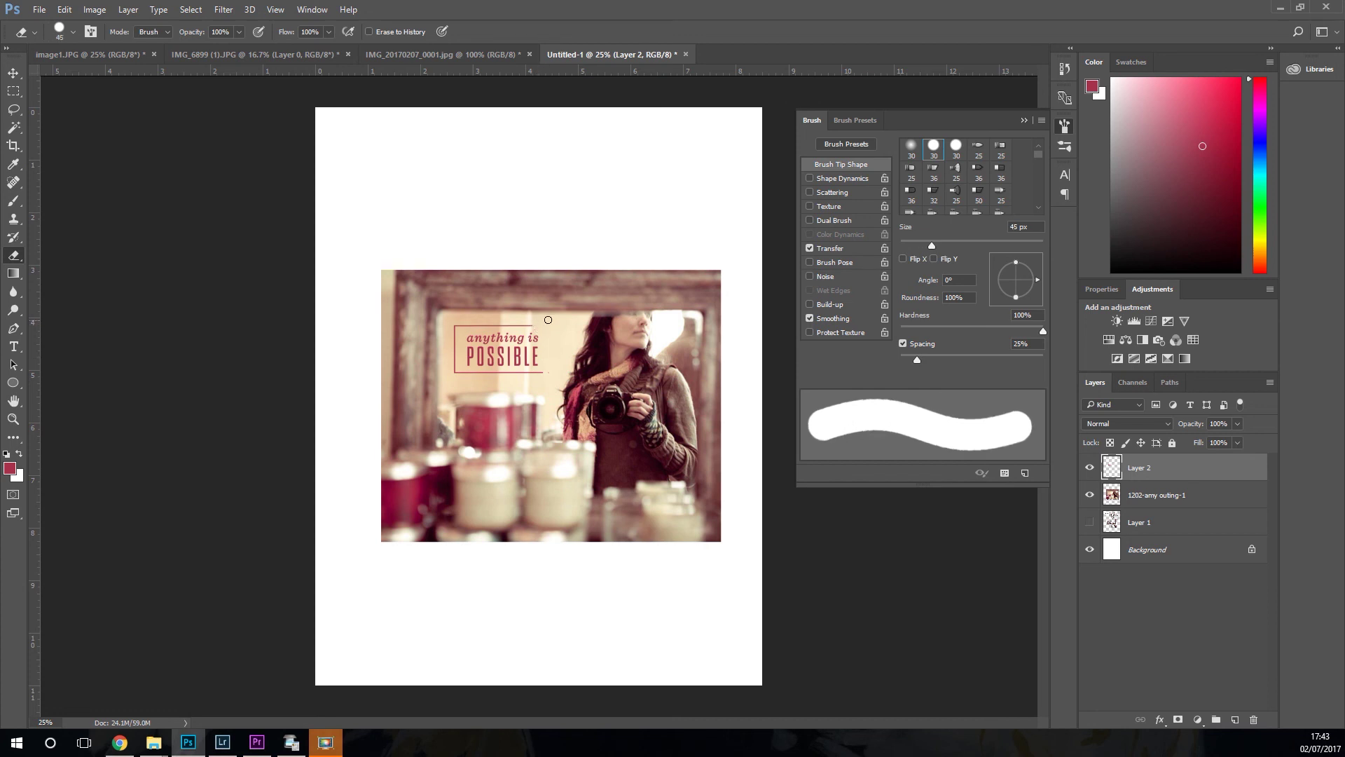
{"action": "mouse_move", "coordinate": [540, 325]}
{"action": "left_mouse_down"}
{"action": "mouse_move", "coordinate": [456, 327]}
{"action": "mouse_move", "coordinate": [457, 362]}
{"action": "mouse_move", "coordinate": [475, 376]}
{"action": "mouse_move", "coordinate": [545, 375]}
{"action": "left_mouse_up"}
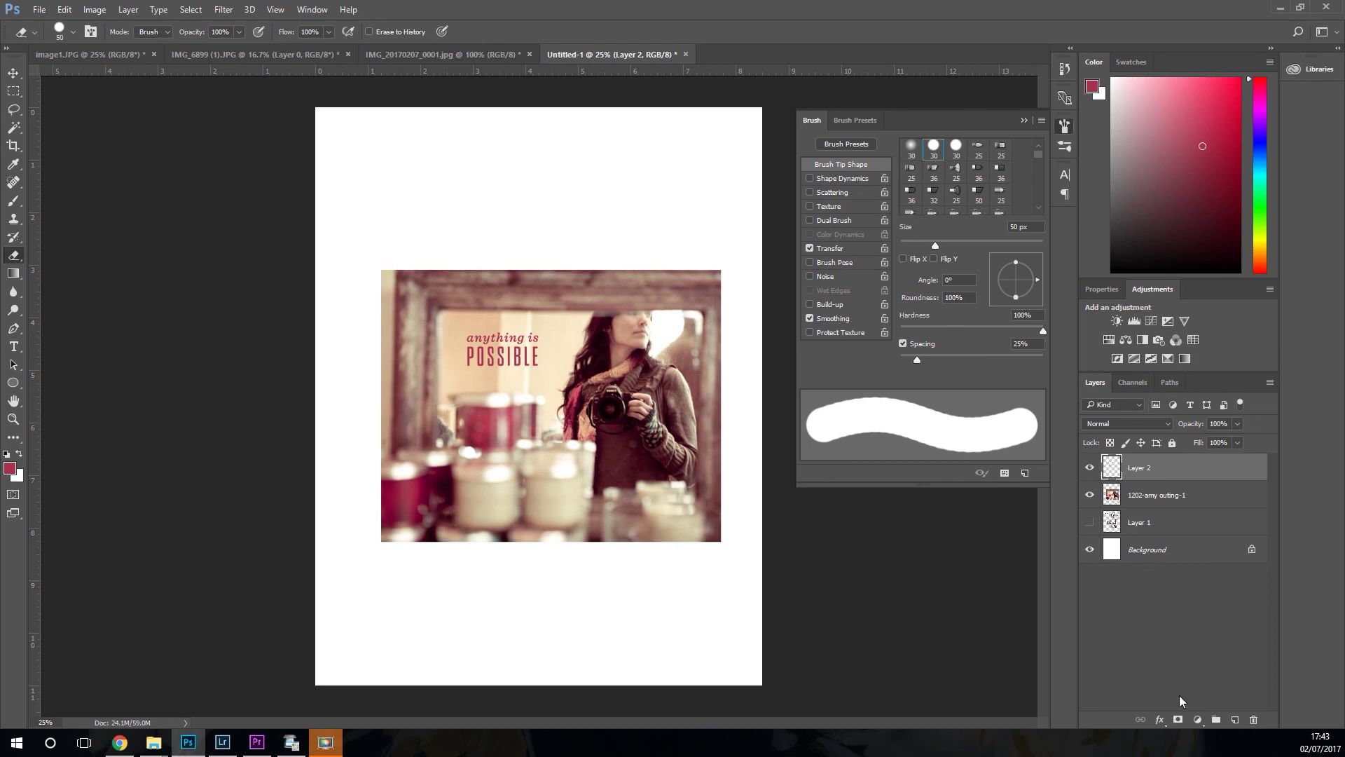
{"action": "left_click", "coordinate": [1159, 720]}
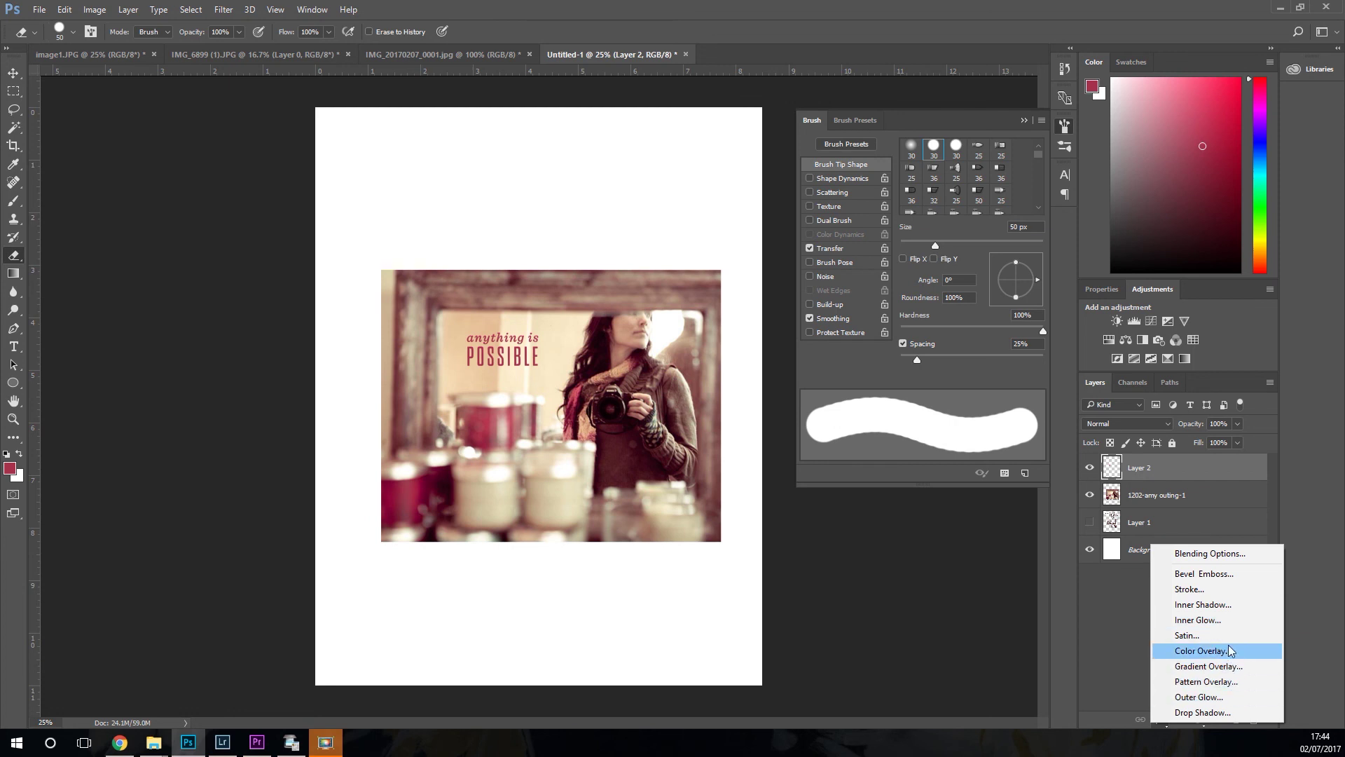
{"action": "left_click", "coordinate": [1233, 607]}
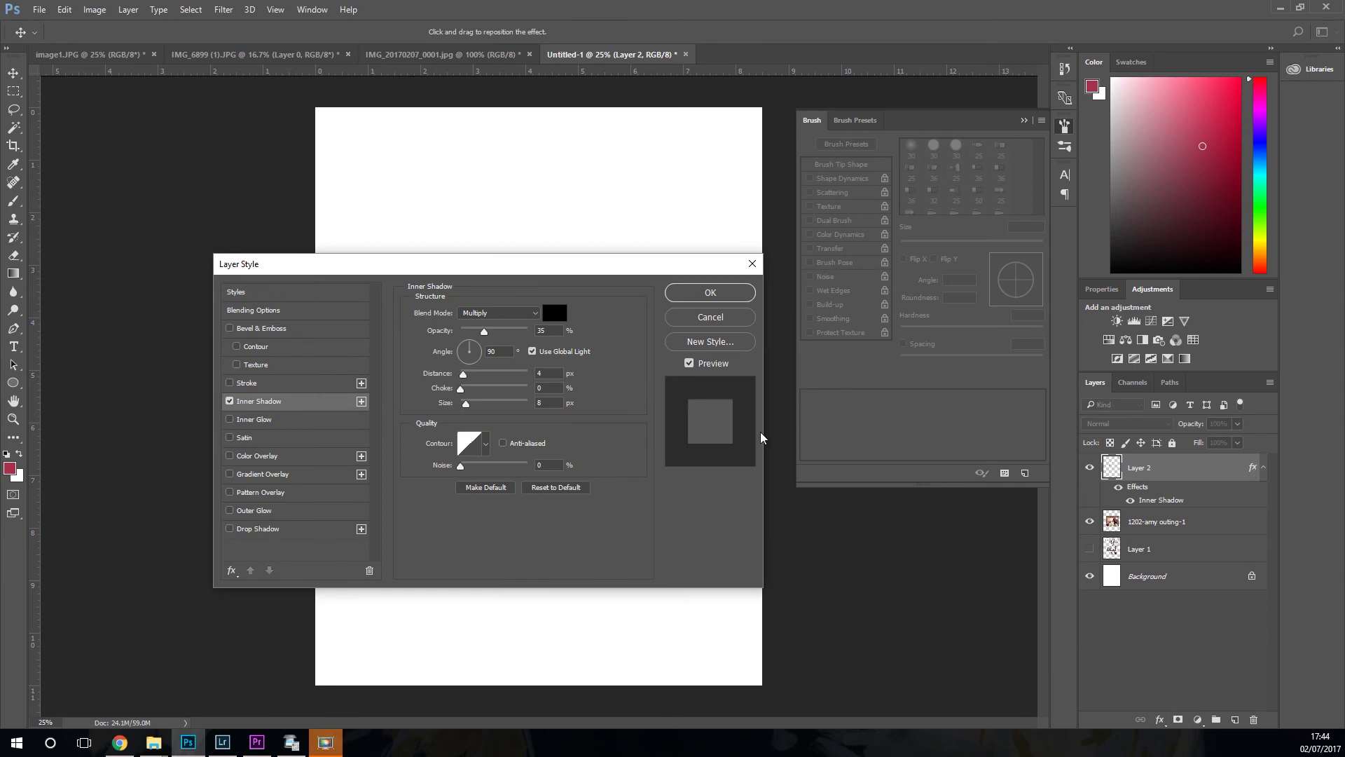
{"action": "left_click", "coordinate": [710, 317]}
{"action": "key", "text": "e"}
- Try a Multiply drop shadow on Layer 2 with opacity raised to about 78%, and hide the effect
{"action": "left_click", "coordinate": [1161, 721]}
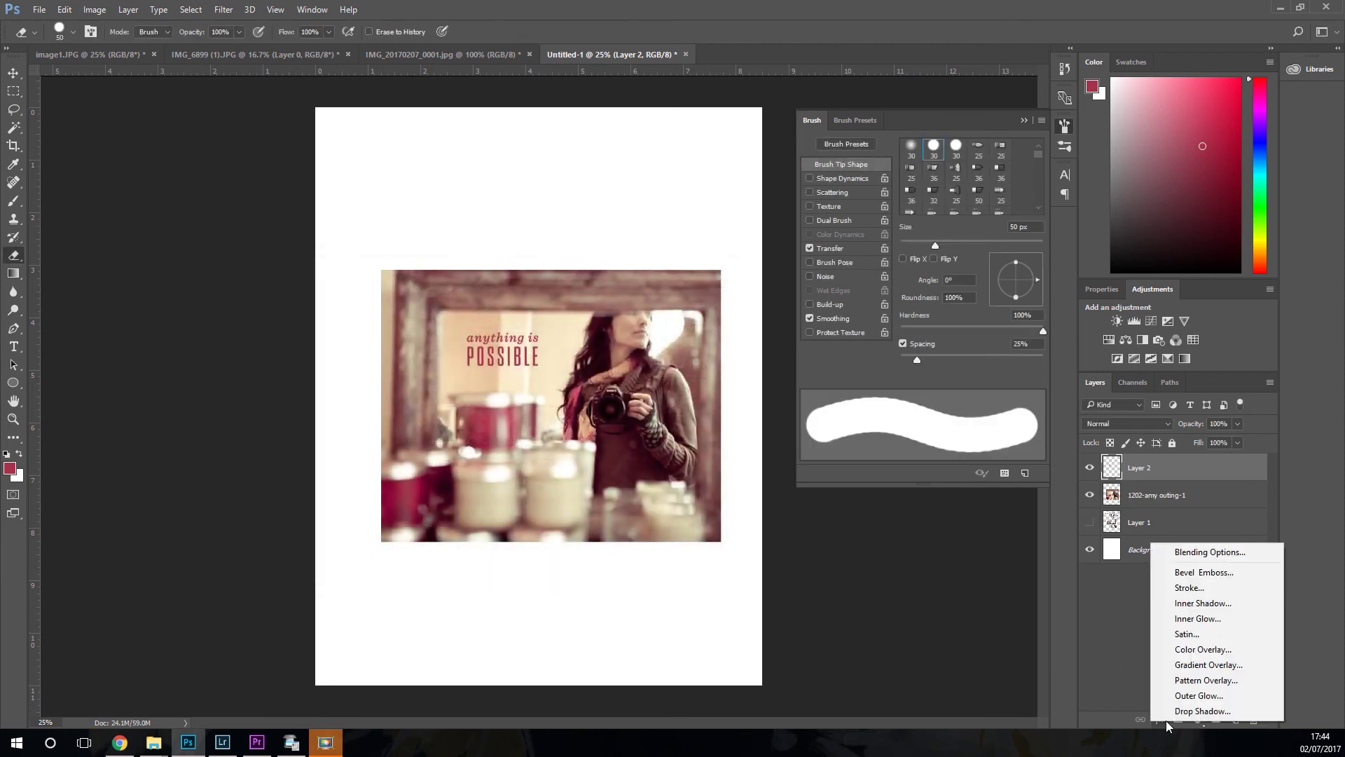
{"action": "left_click", "coordinate": [1172, 711]}
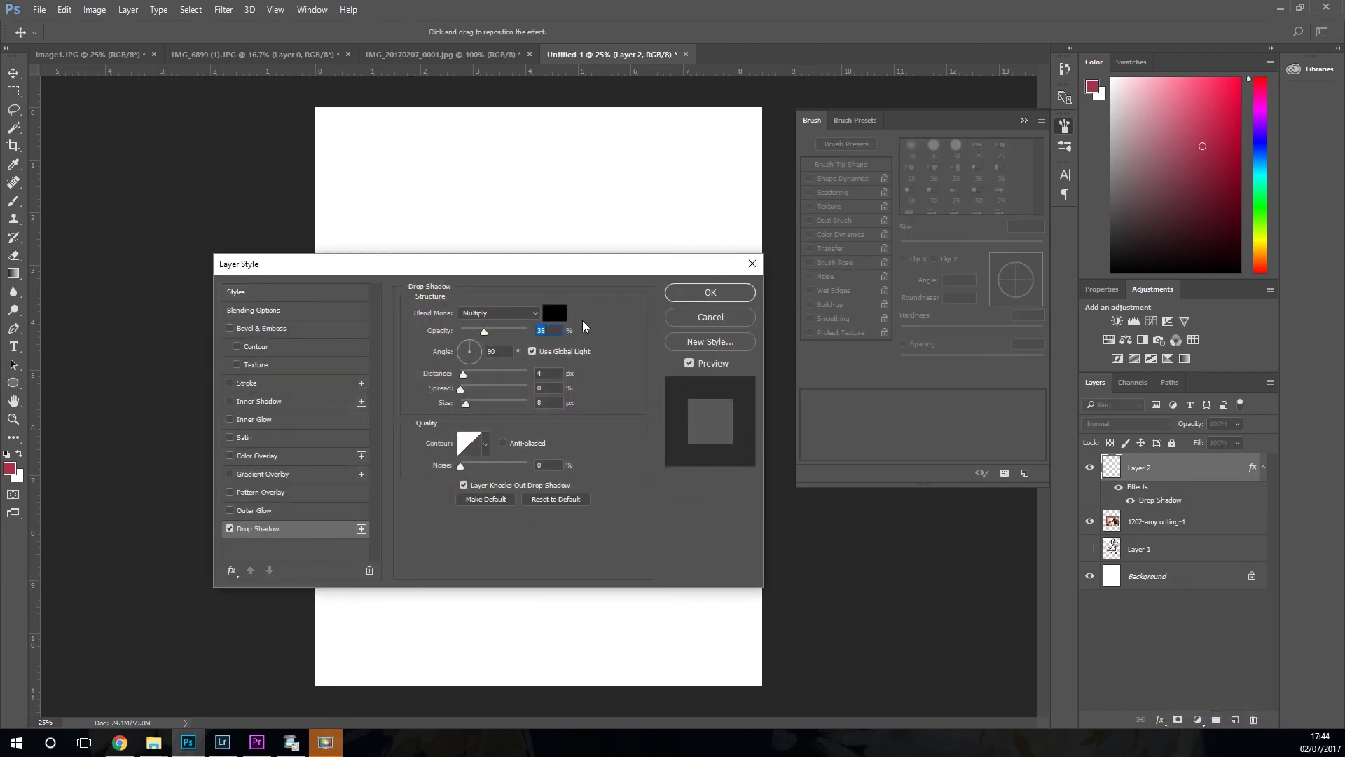
{"action": "left_click_drag", "start_coordinate": [584, 265], "coordinate": [719, 445]}
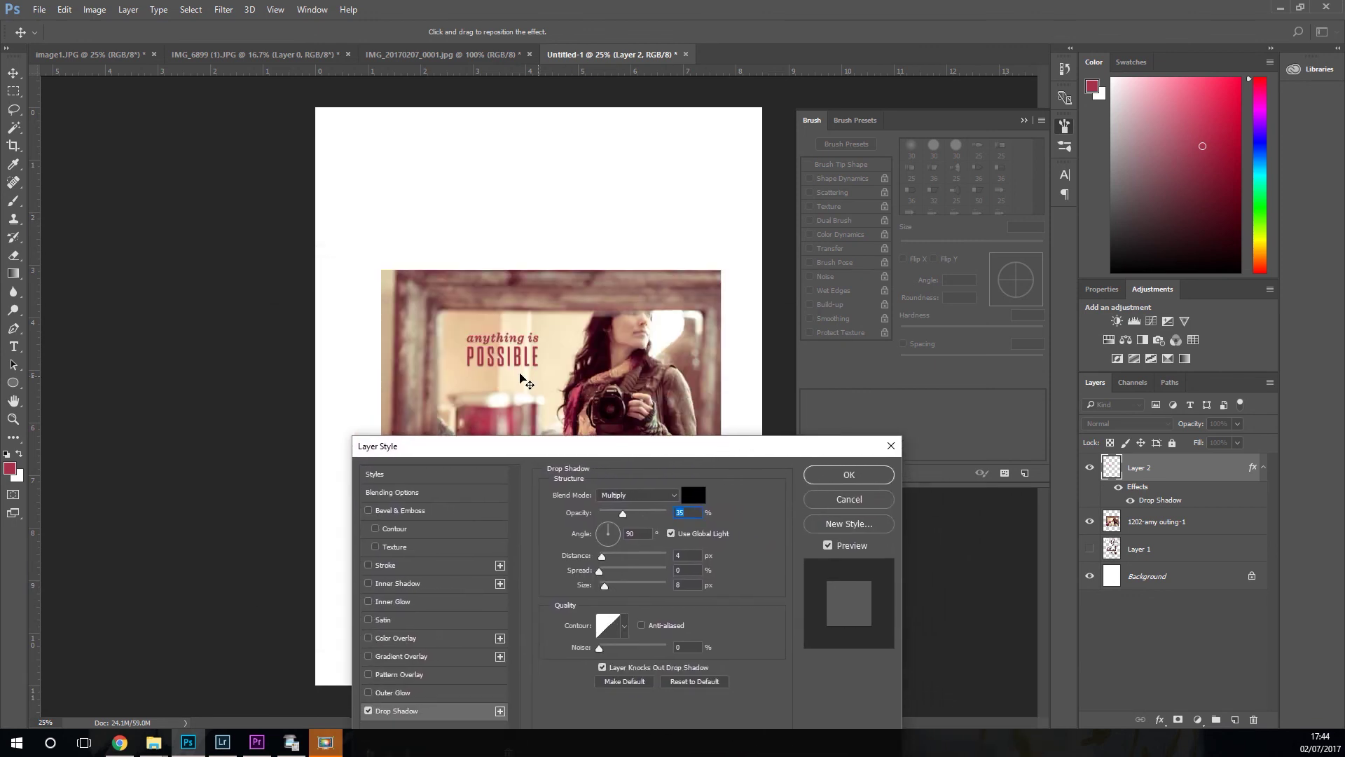
{"action": "left_click_drag", "start_coordinate": [622, 514], "coordinate": [665, 527]}
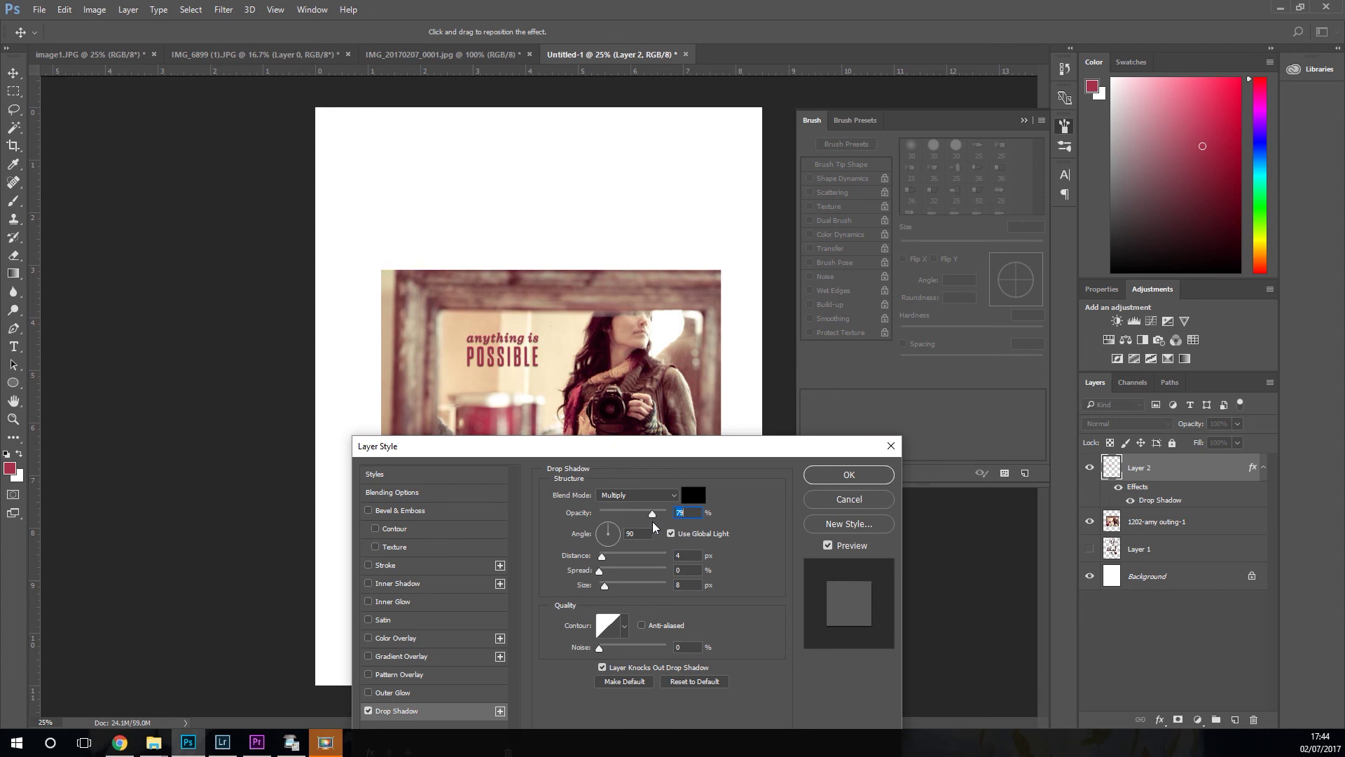
{"action": "left_click", "coordinate": [848, 475]}
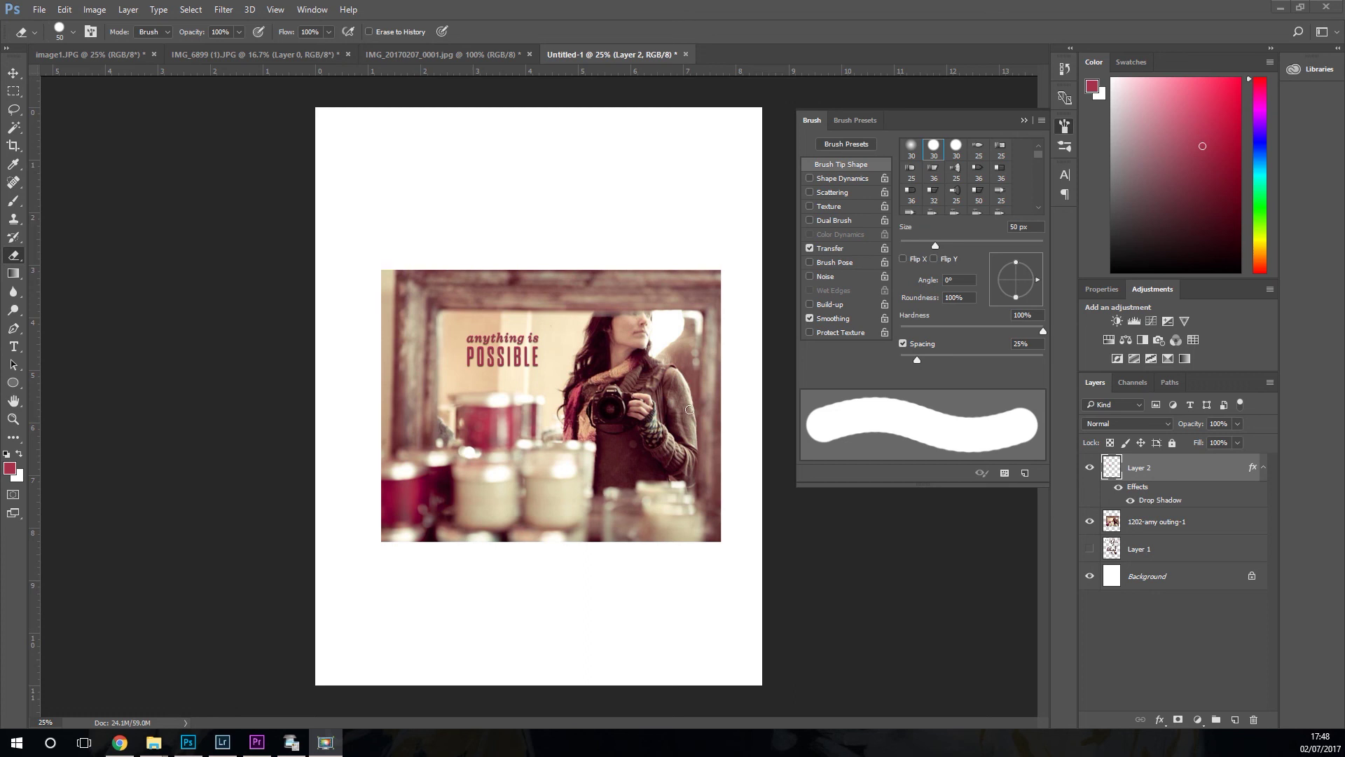
{"action": "key", "text": "space"}
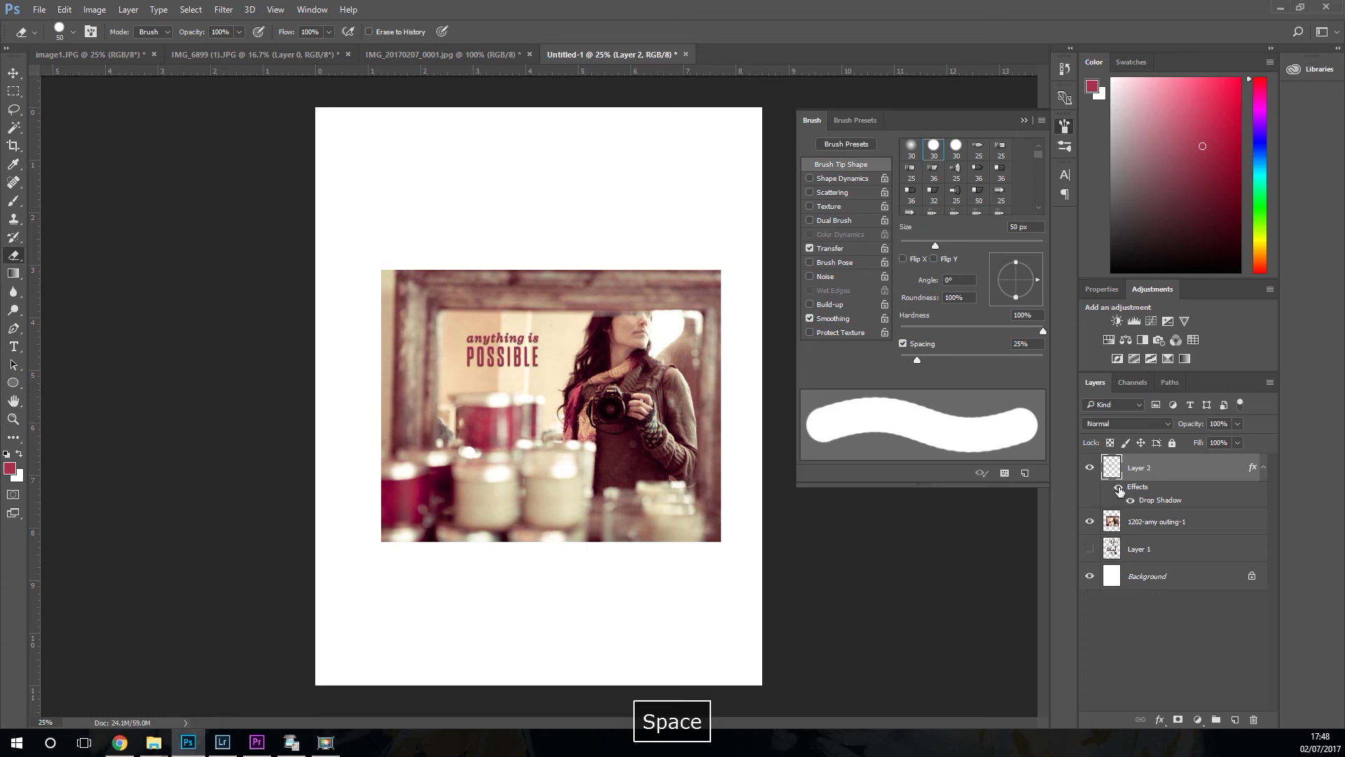
{"action": "left_click", "coordinate": [1131, 499]}
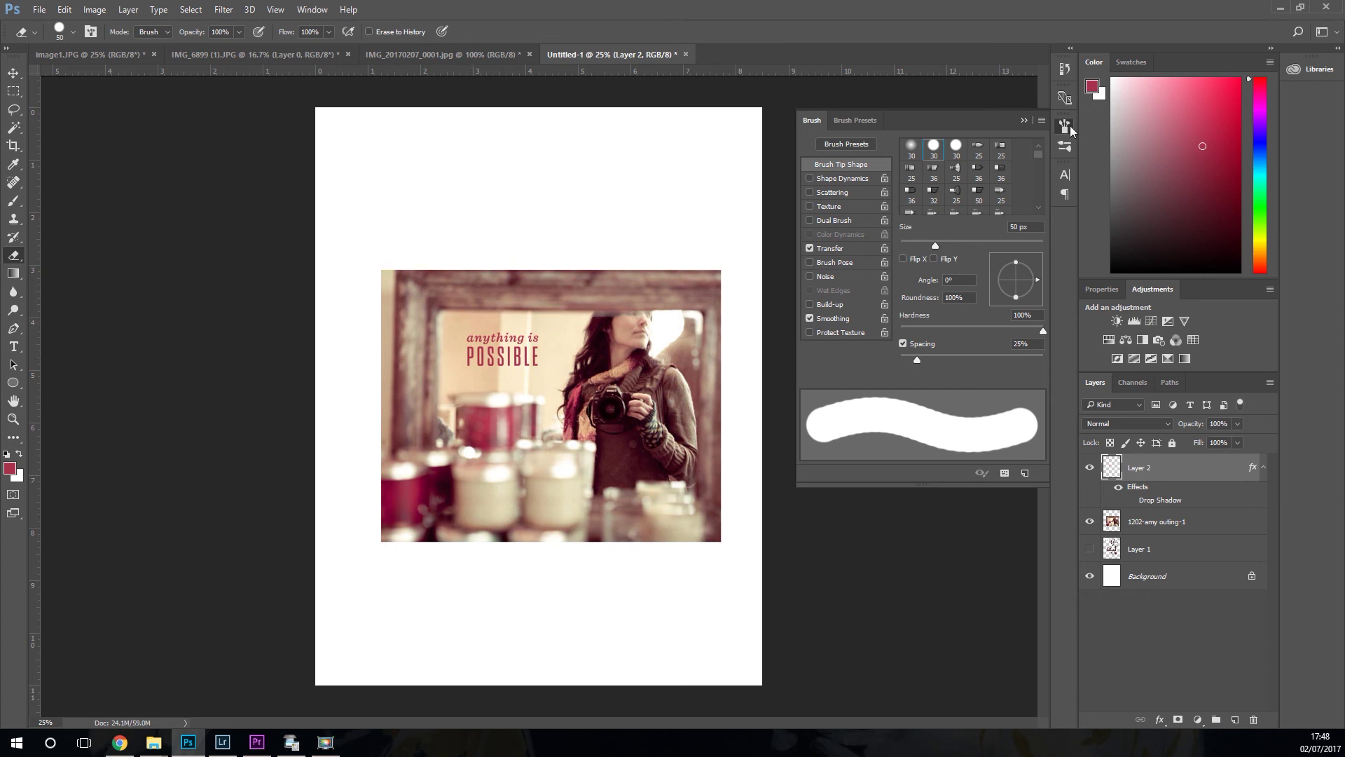
- Revert the document through its history to the Master Opacity Change state, undoing the drop shadow and all the erasing
{"action": "left_click", "coordinate": [1063, 69]}
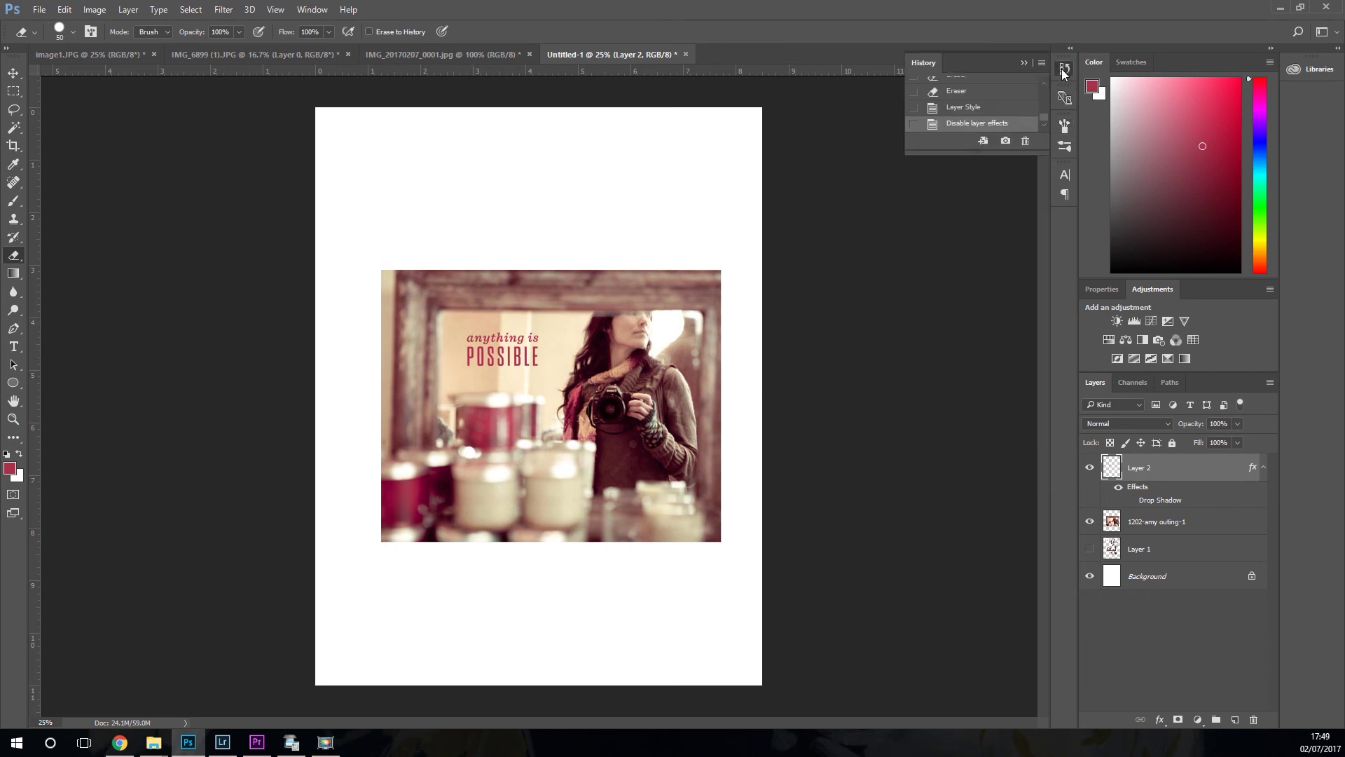
{"action": "left_click", "coordinate": [997, 108]}
{"action": "left_click", "coordinate": [991, 93]}
{"action": "scroll", "coordinate": [991, 99], "scroll_direction": "up", "scroll_amount": 1}
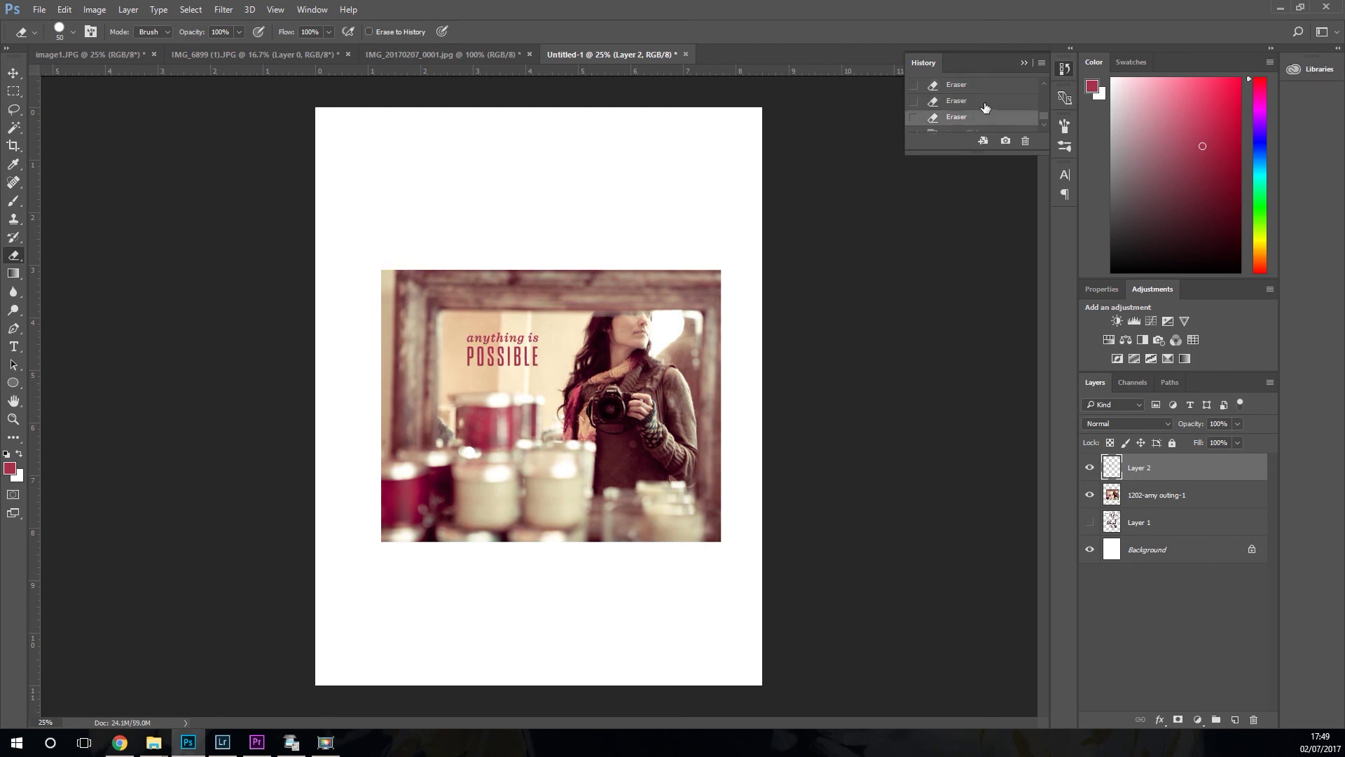
{"action": "left_click", "coordinate": [986, 105]}
{"action": "left_click", "coordinate": [985, 107]}
{"action": "scroll", "coordinate": [985, 109], "scroll_direction": "down", "scroll_amount": 1}
{"action": "left_click", "coordinate": [985, 105]}
{"action": "left_click", "coordinate": [985, 121]}
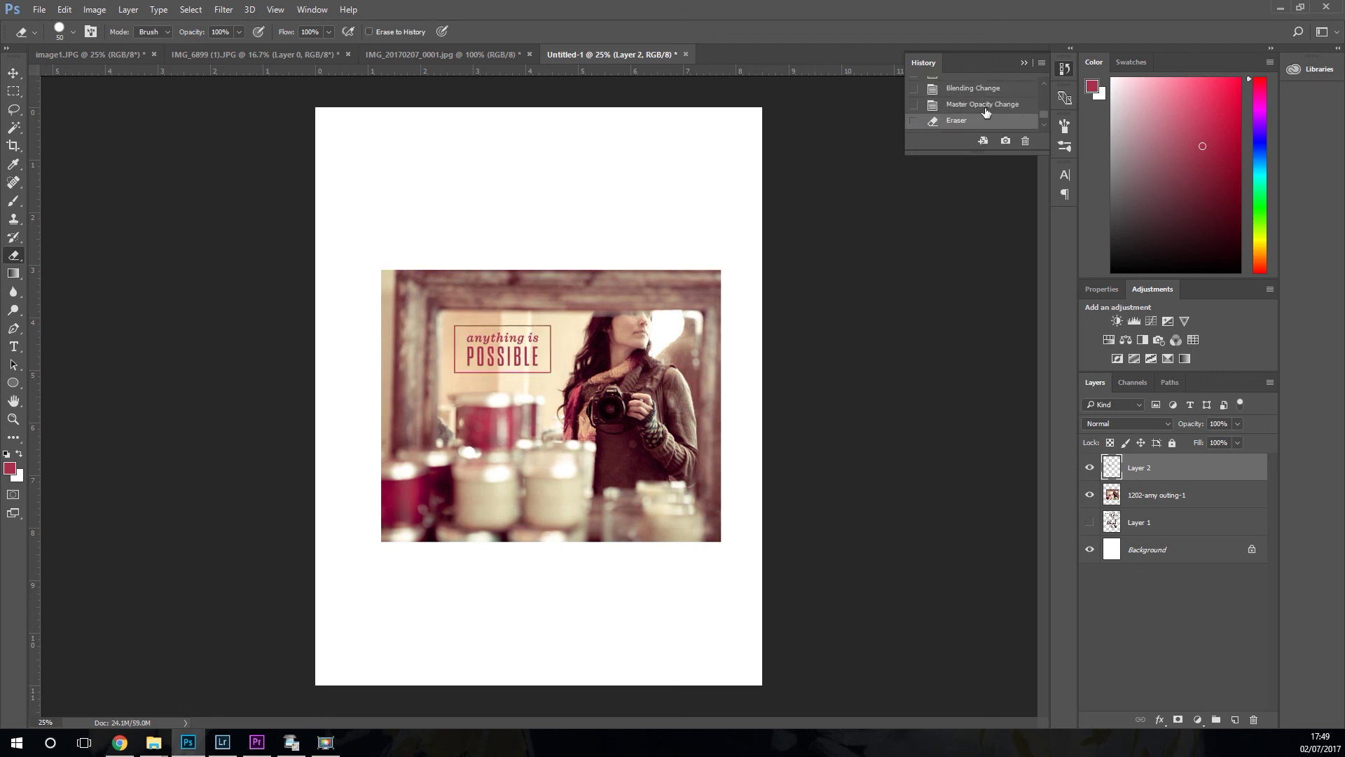
{"action": "left_click", "coordinate": [986, 108]}
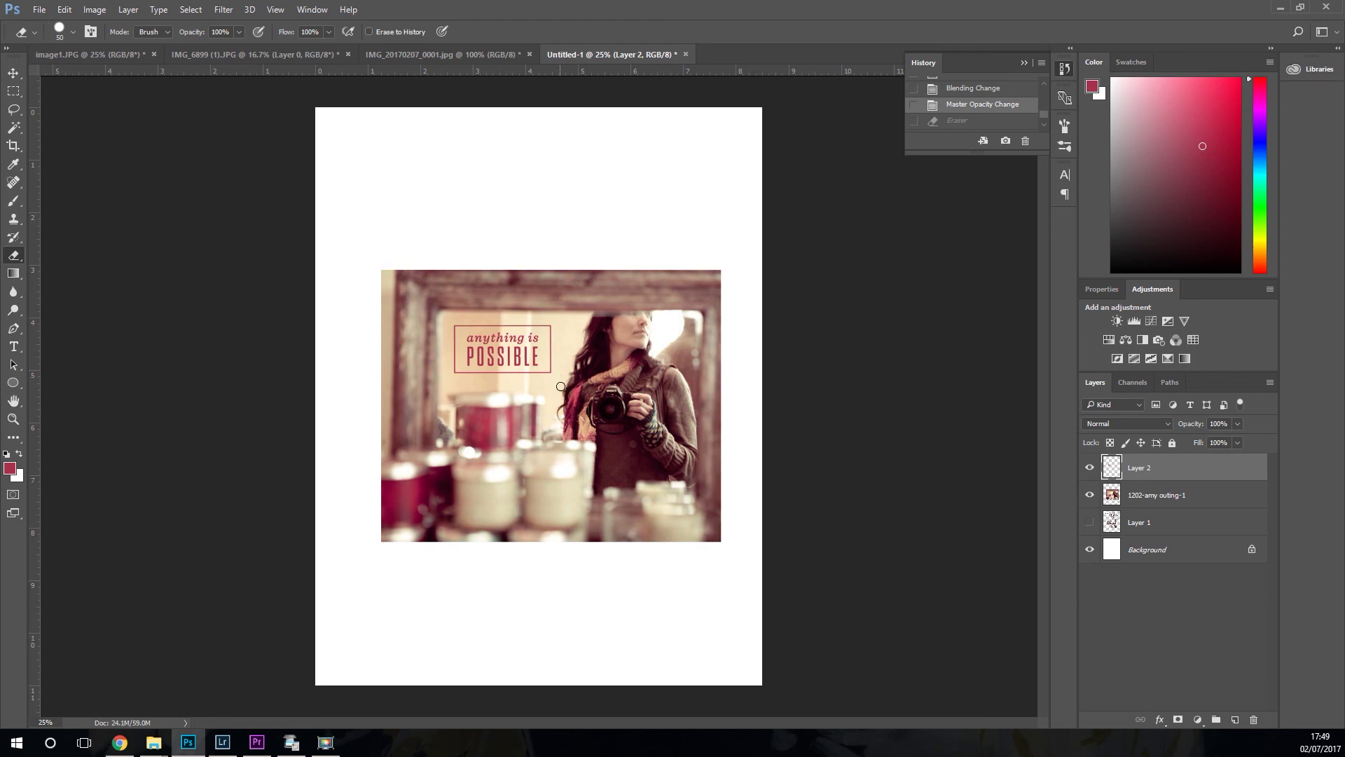